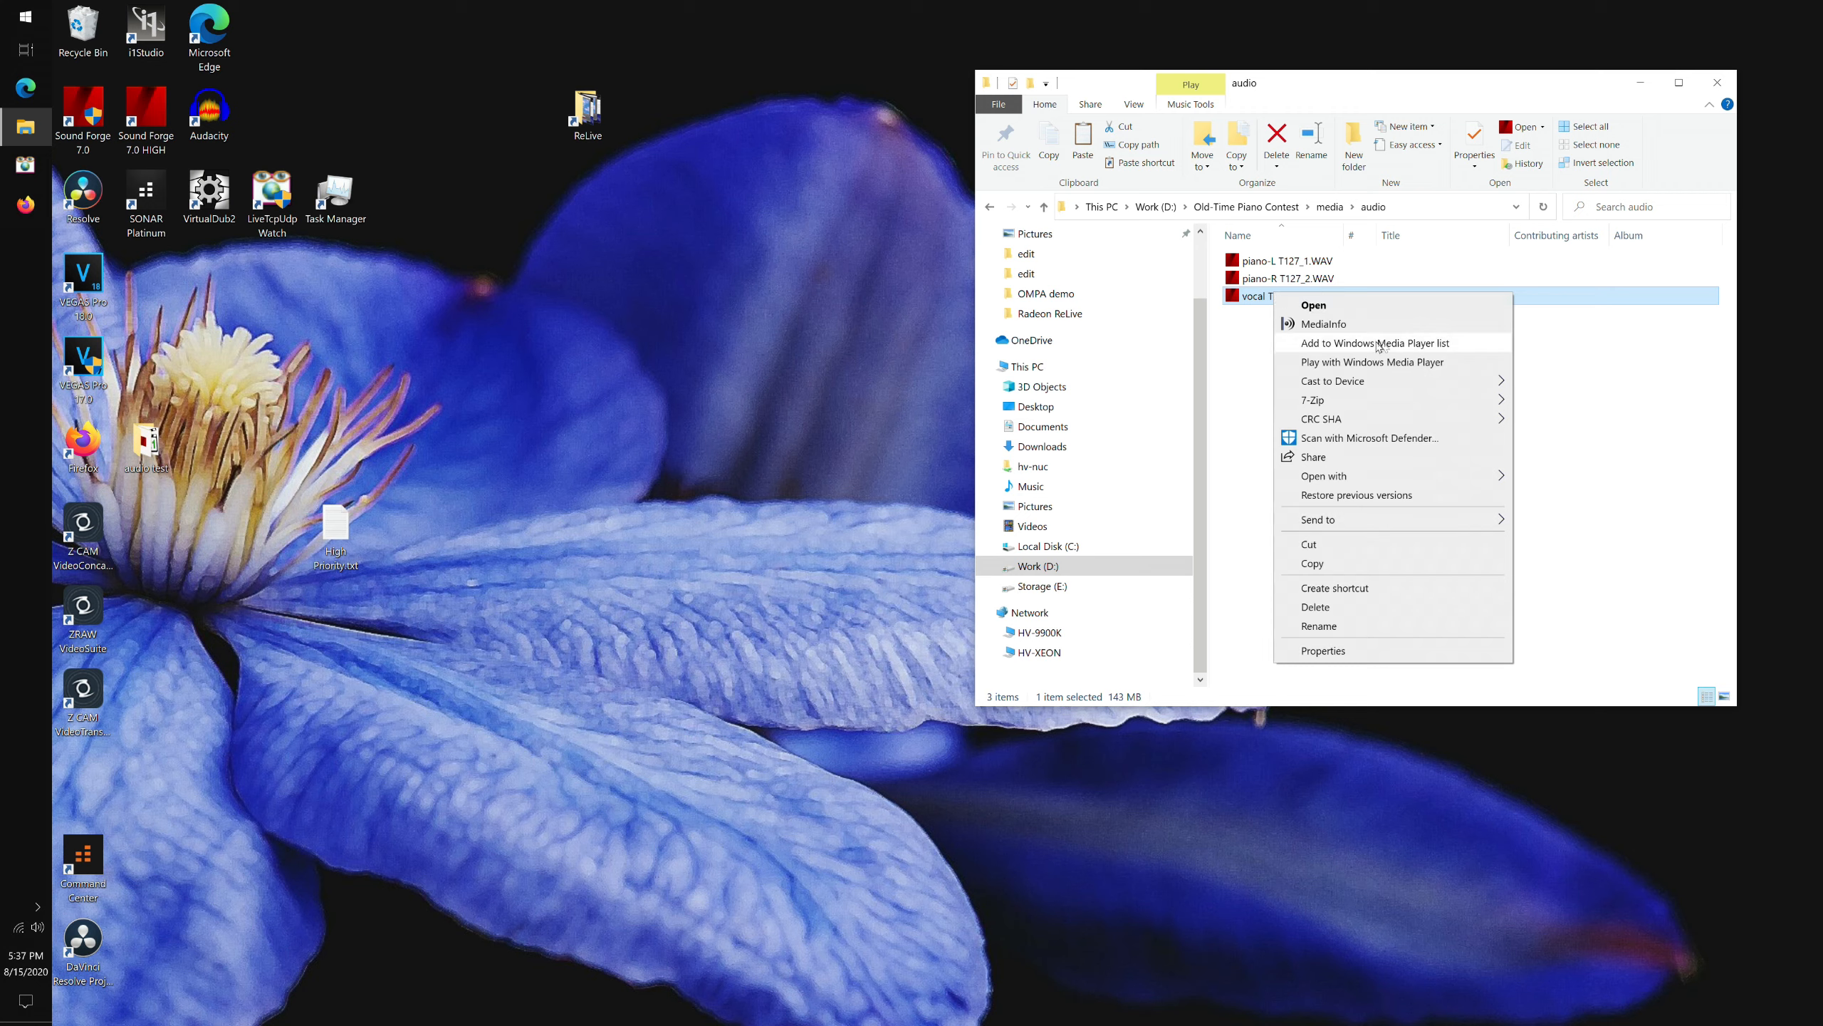
Inspect the MediaInfo report of vocal T127_3.WAV, then close the report window.
left_click(1354, 324)
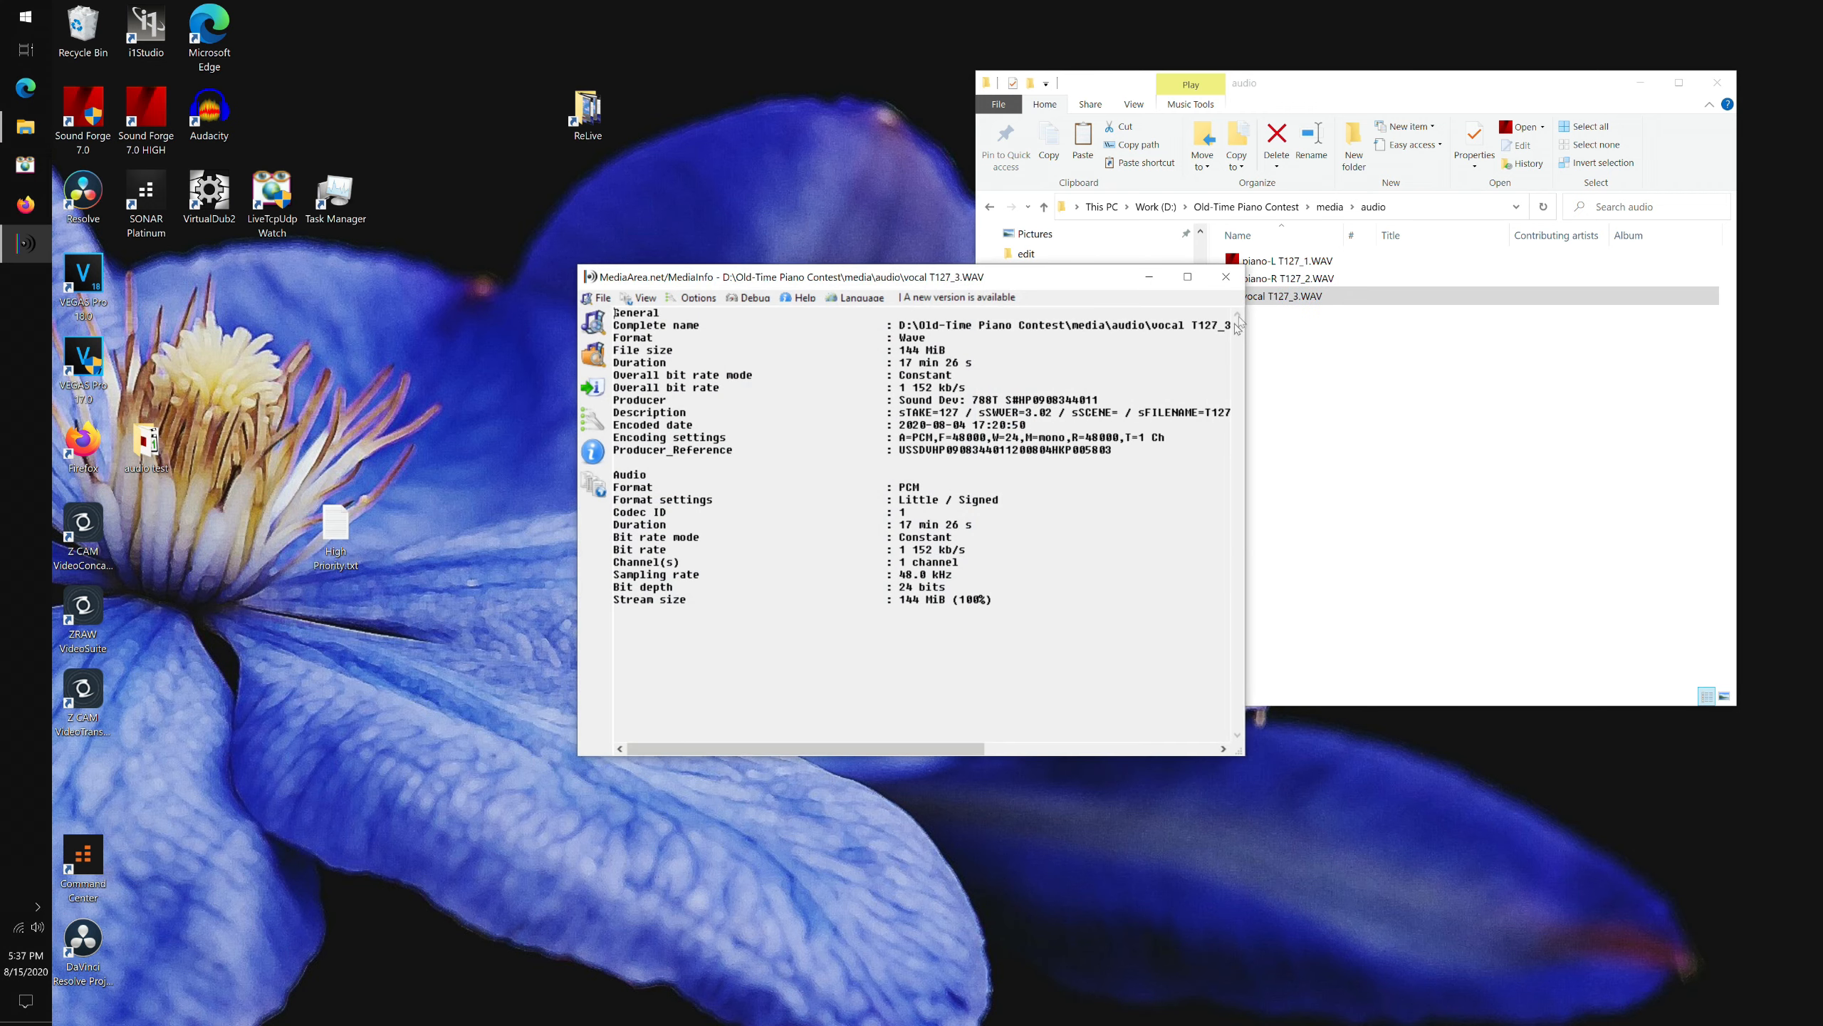
left_click(1226, 277)
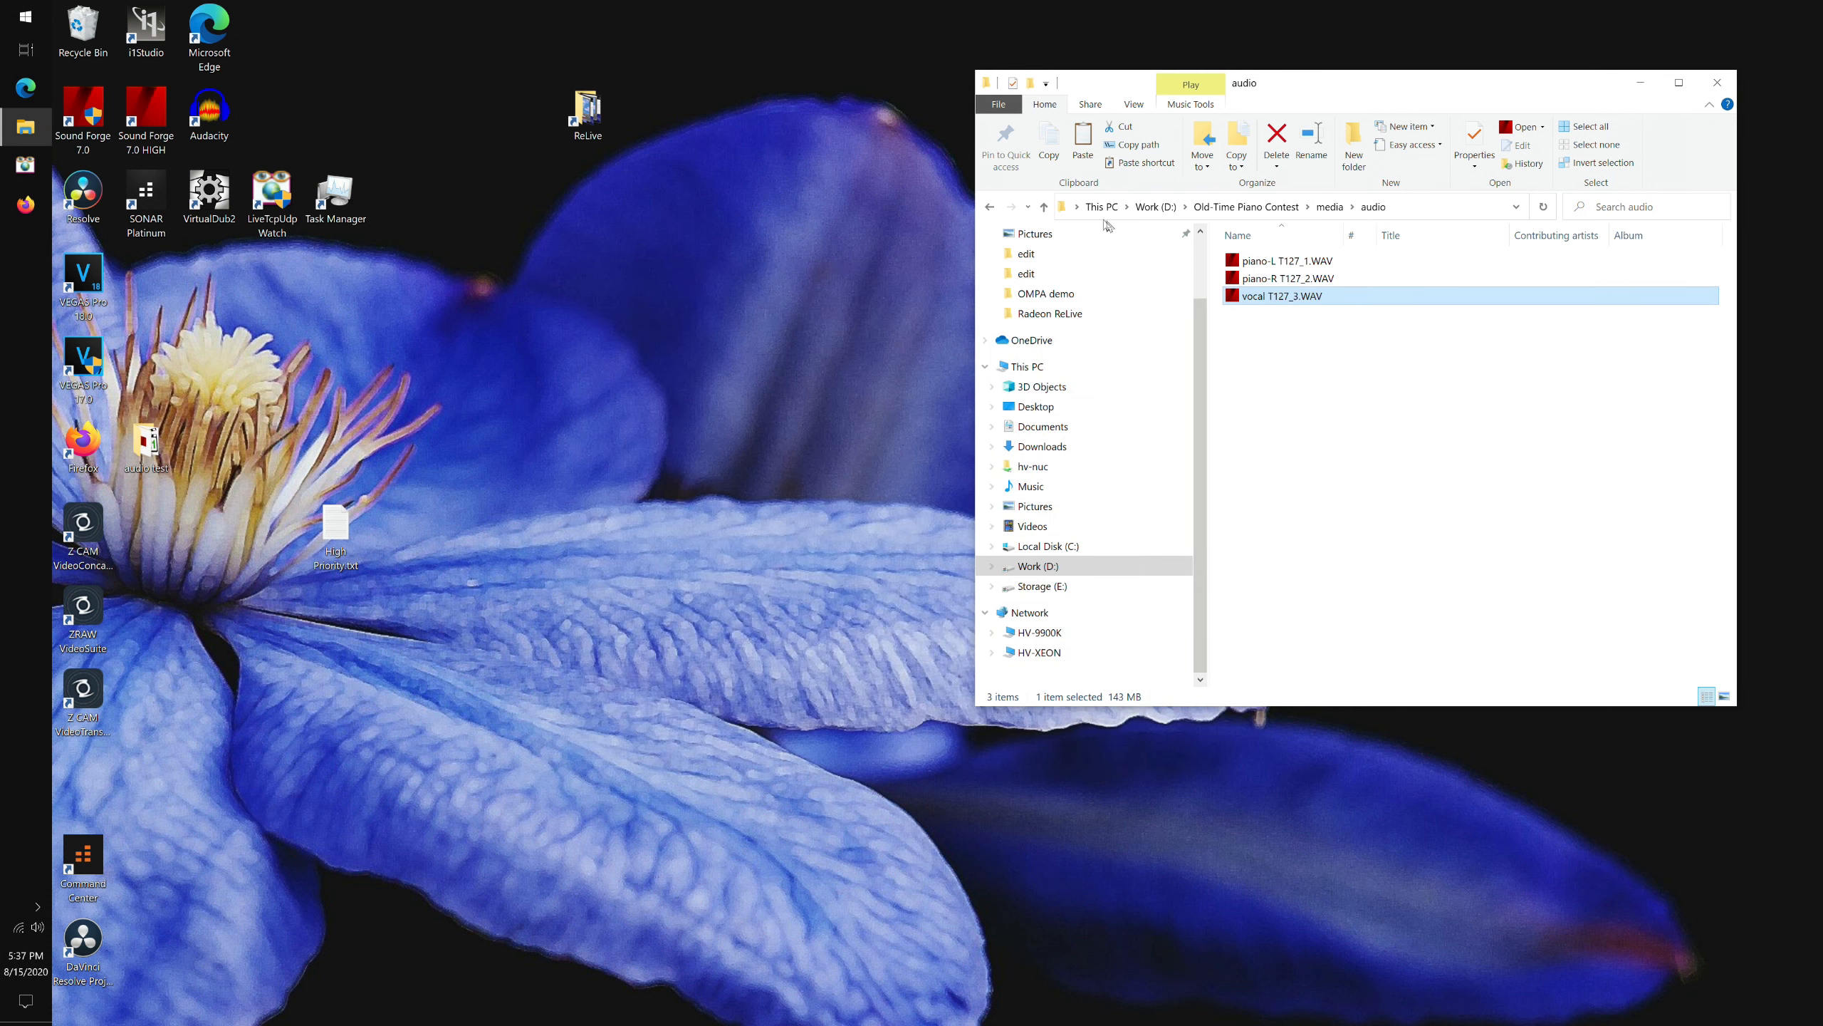
Go up to the media folder, open the zcam folder, and browse through its video clips.
left_click(990, 206)
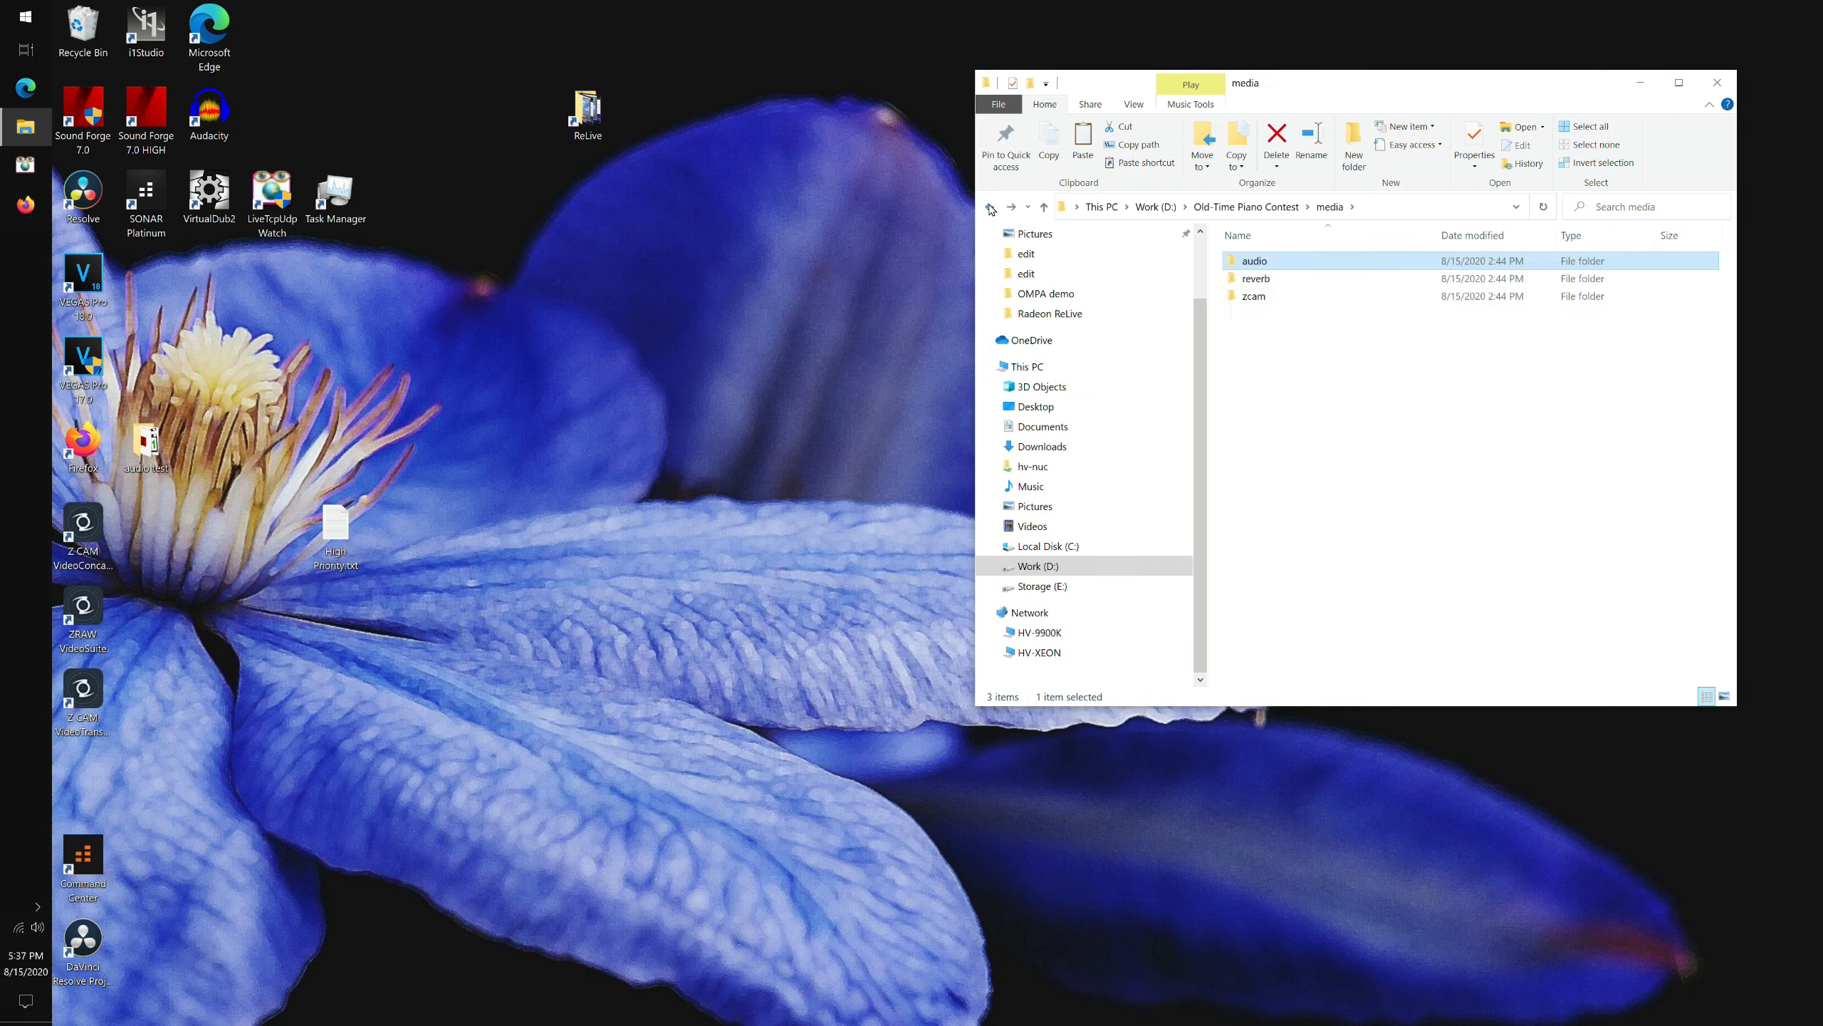
double_click(1253, 297)
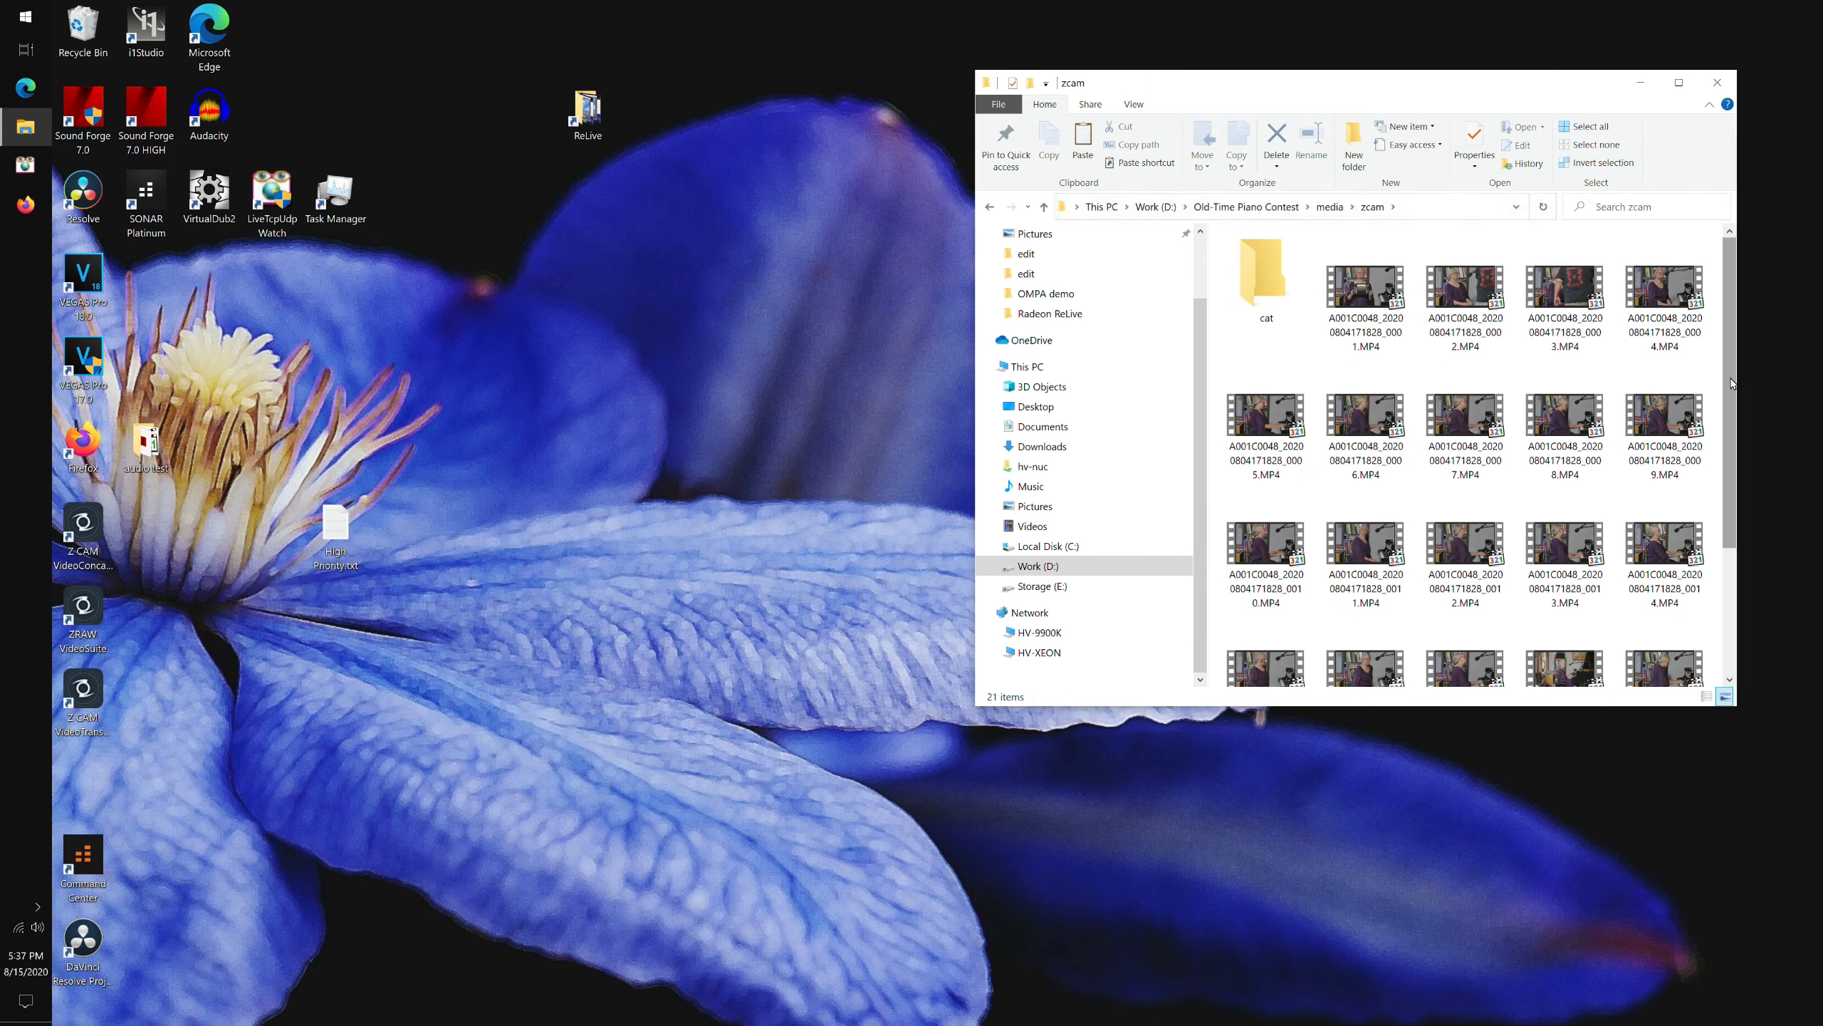
mouse_move(1731, 378)
left_mouse_down()
mouse_move(1731, 521)
mouse_move(1732, 364)
left_mouse_up()
scroll(1641, 619, "down", 3)
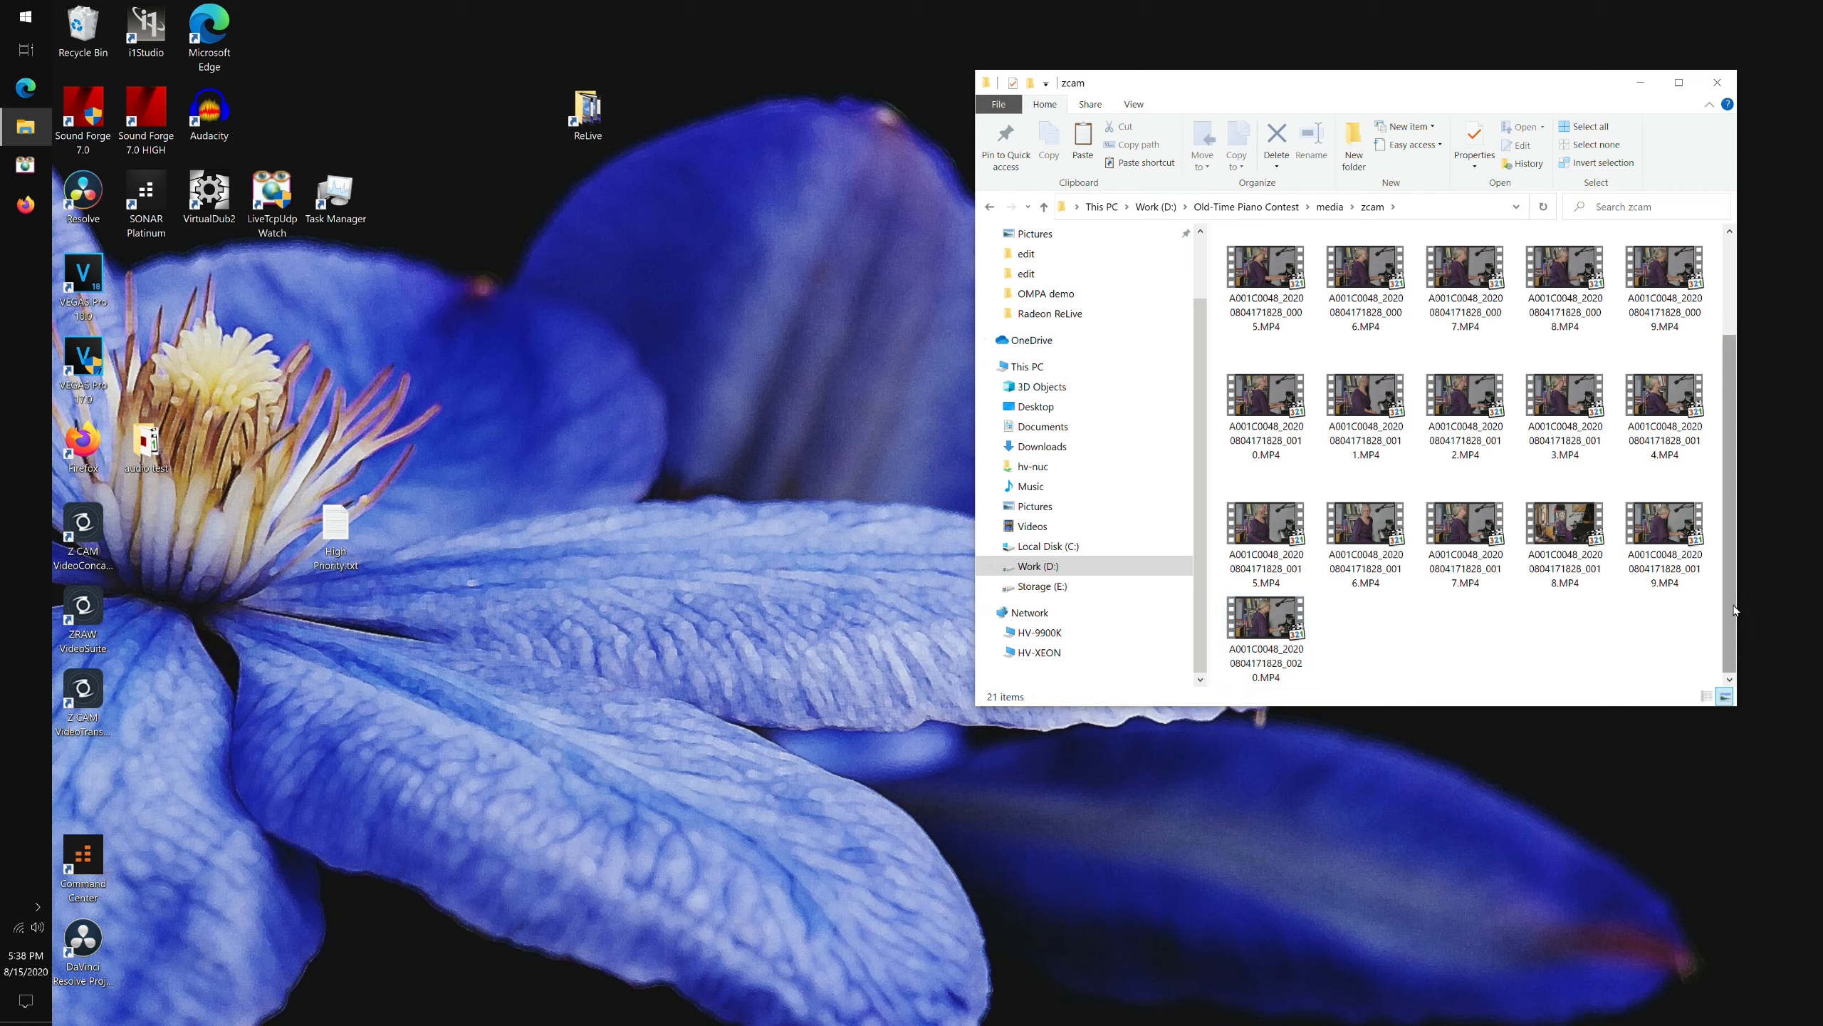
scroll(1734, 610, "up", 2)
left_click(1371, 292)
right_click(1373, 295)
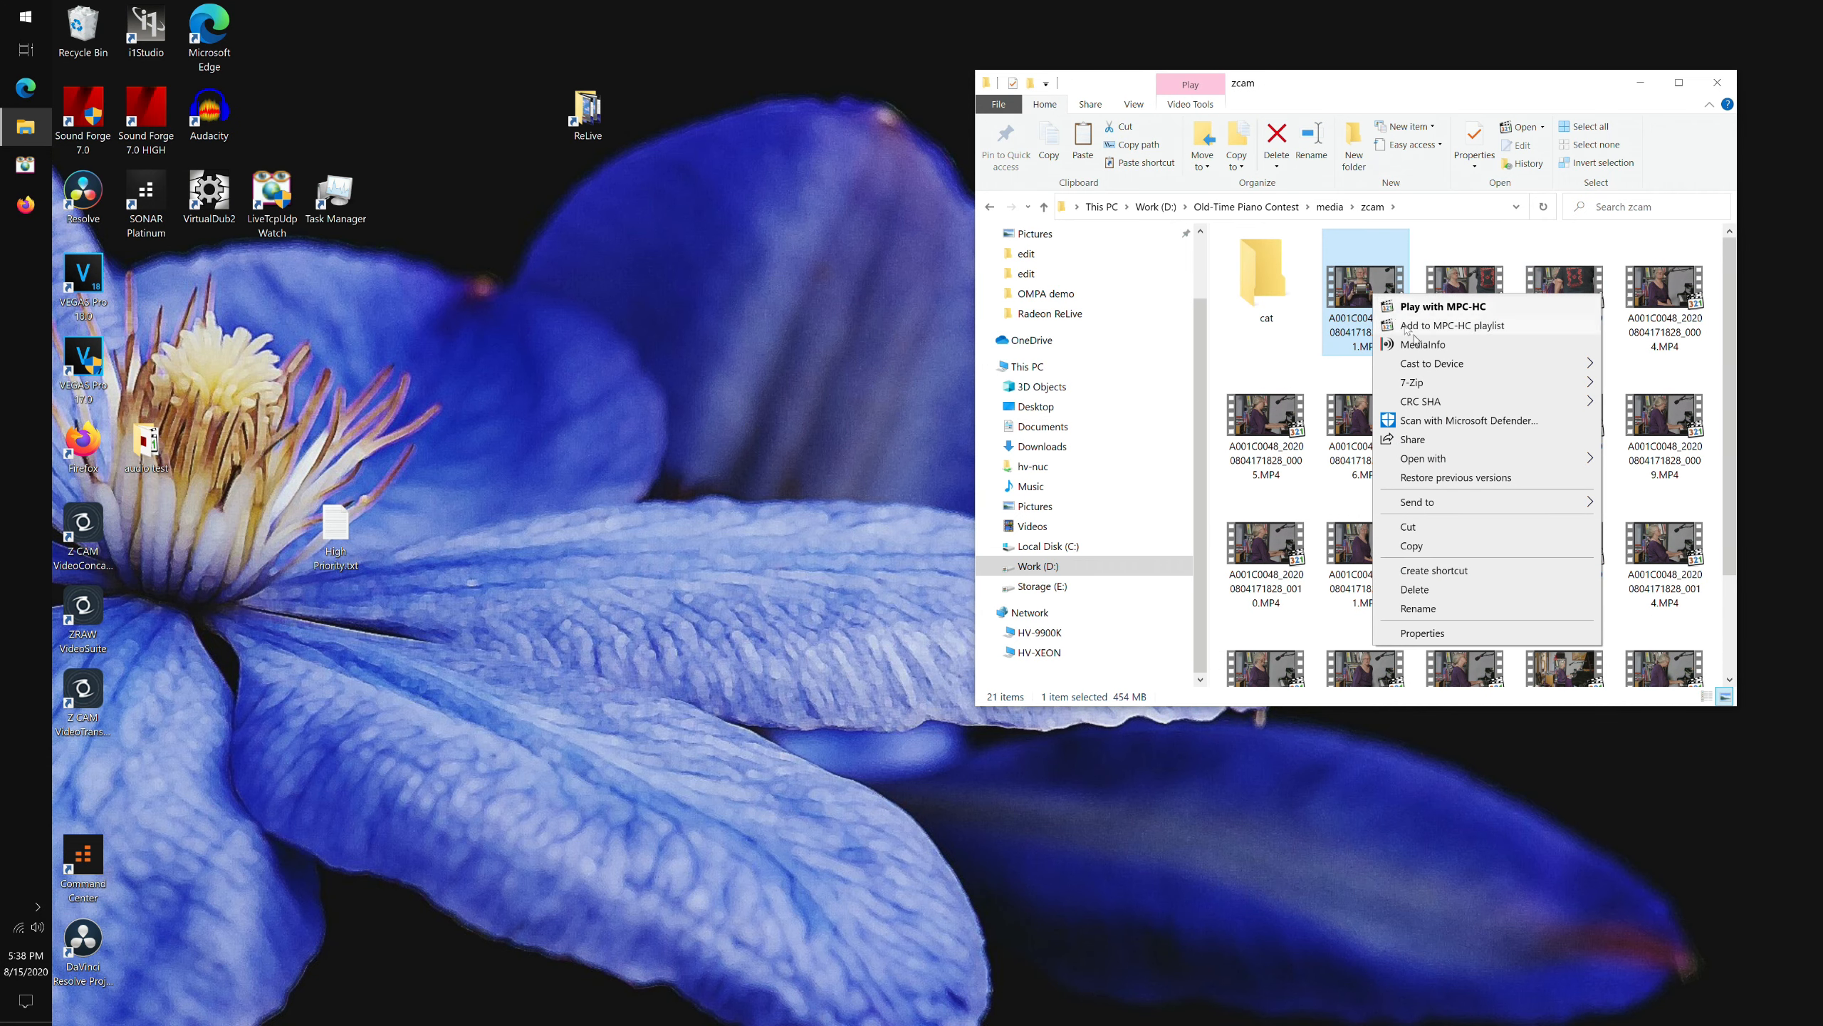
left_click(1449, 348)
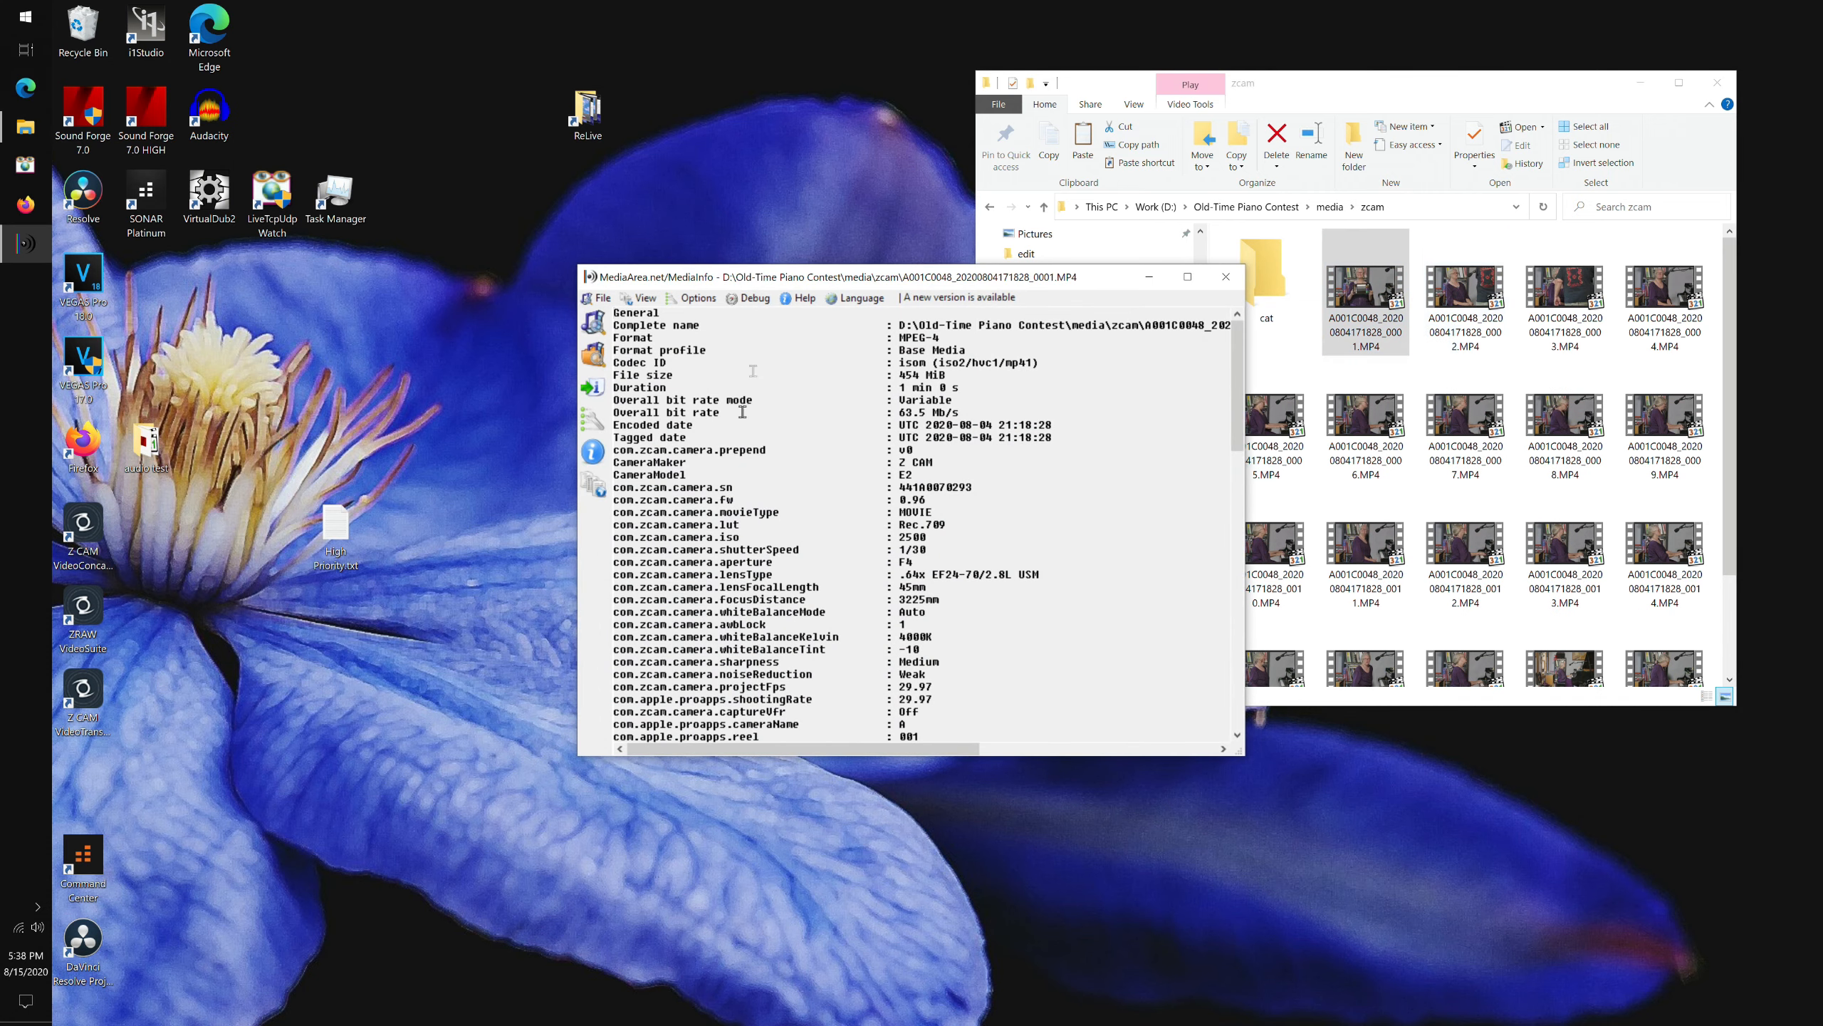
left_click_drag(1238, 397, 1238, 429)
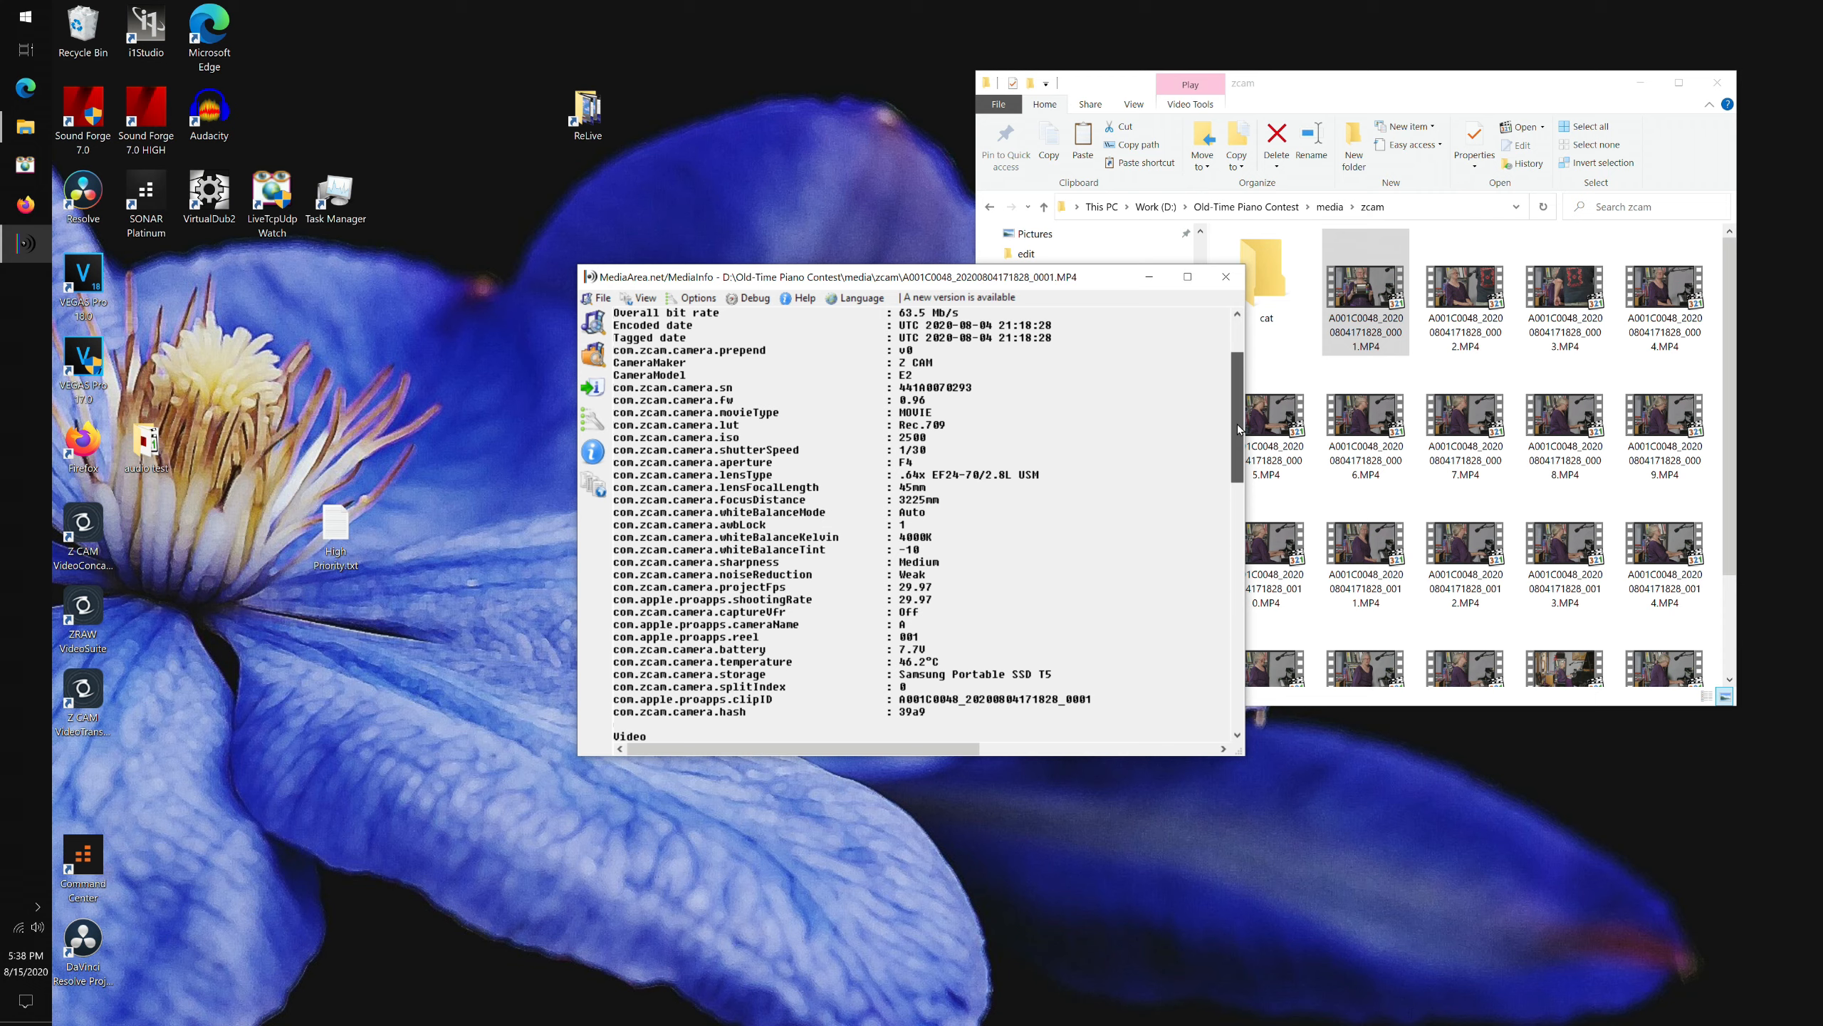
left_click_drag(1239, 430, 1243, 551)
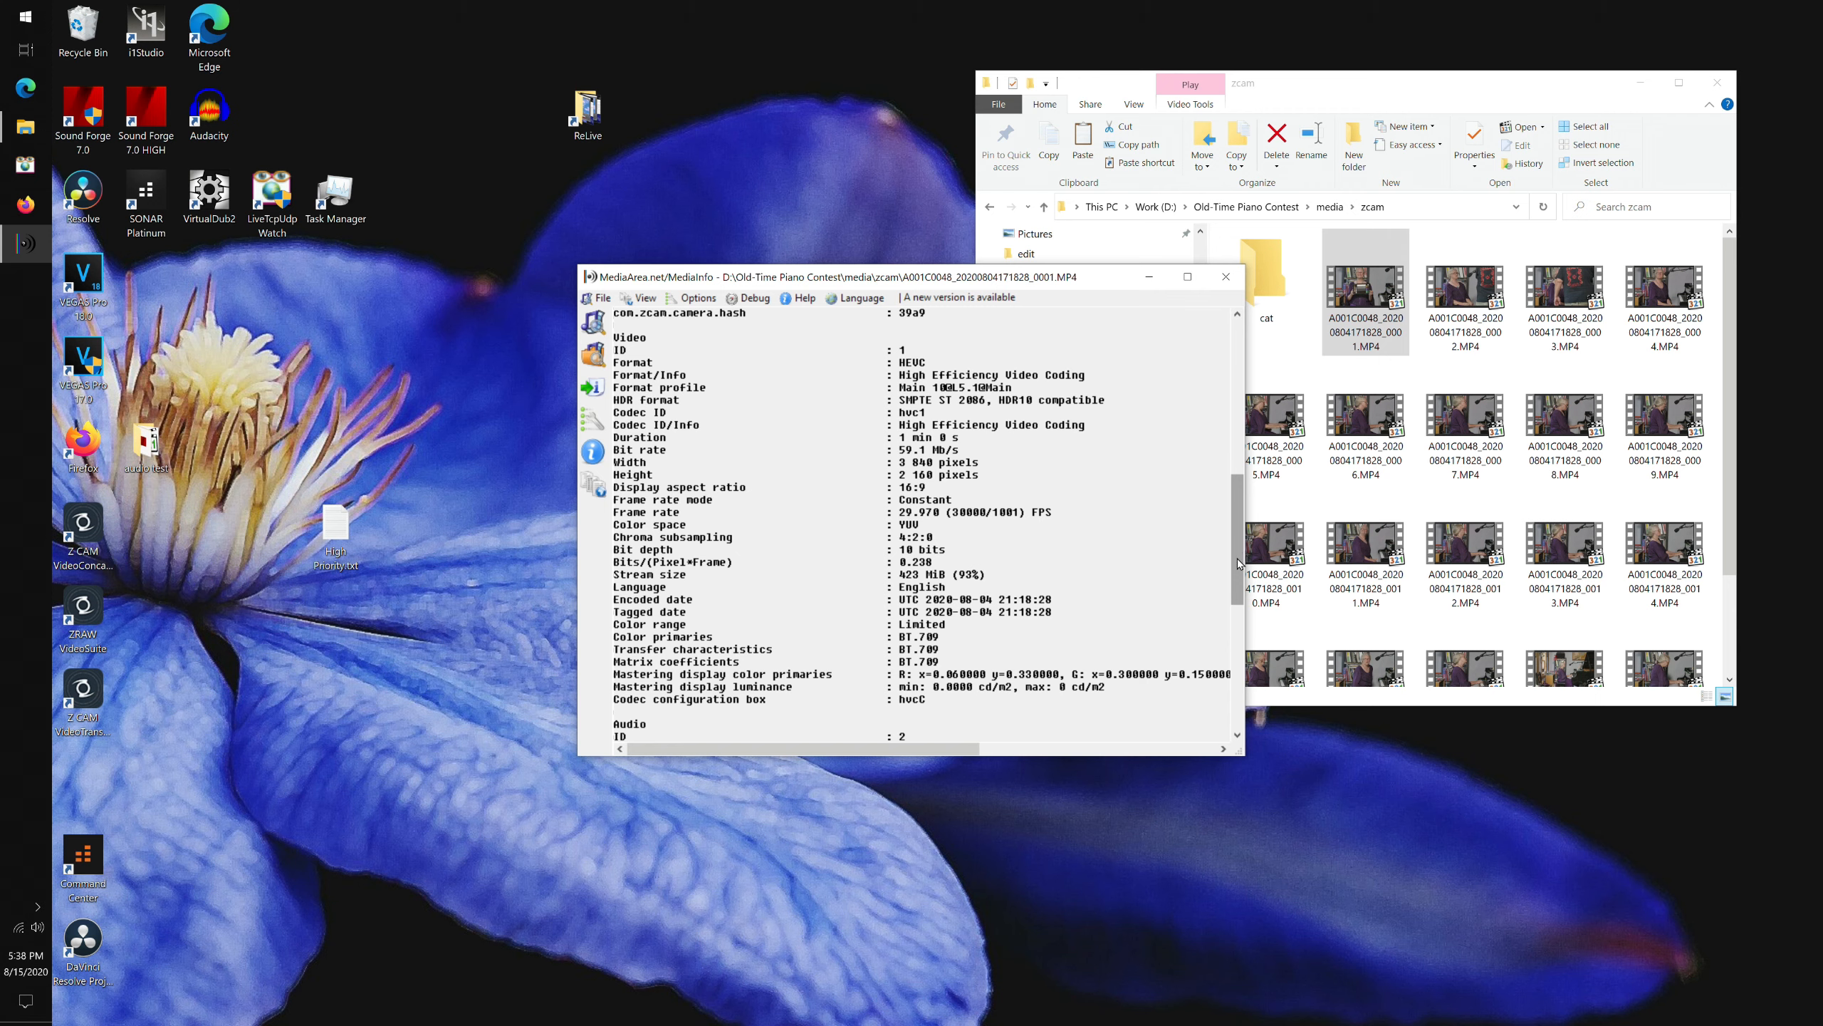
left_click_drag(1238, 560, 1239, 565)
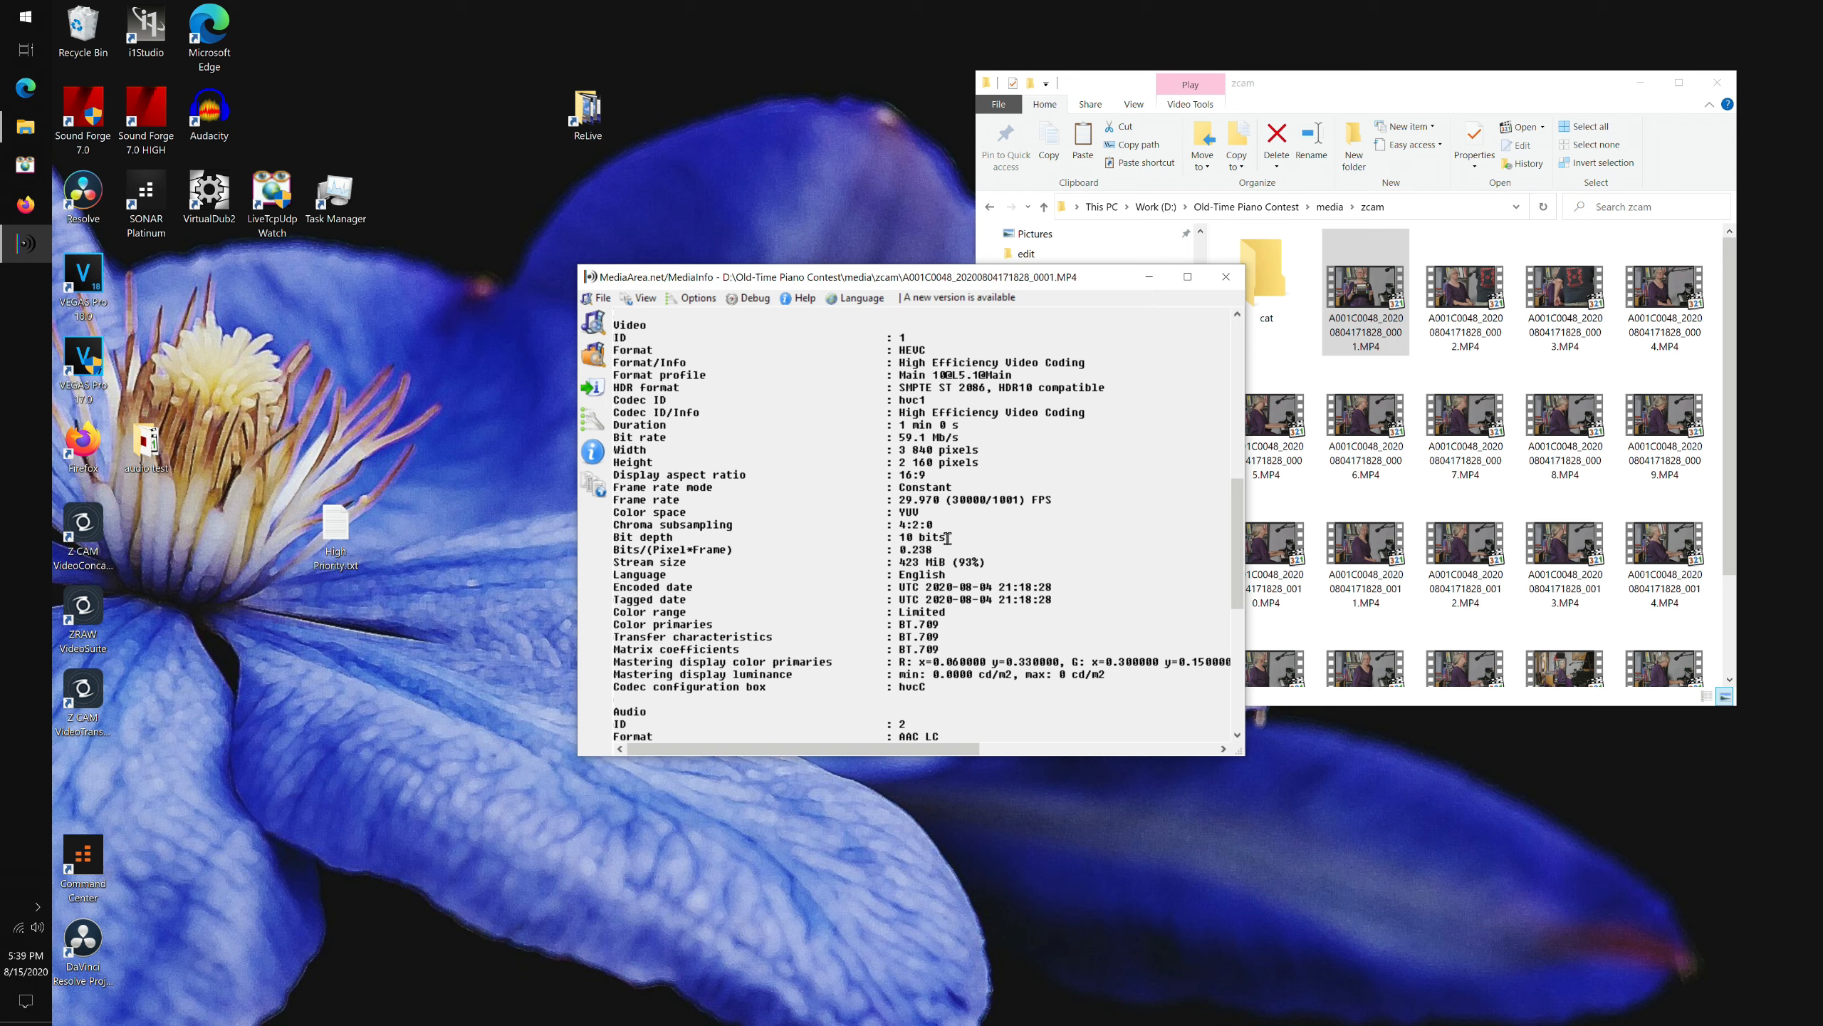
left_click_drag(899, 524, 973, 524)
left_click(974, 523)
scroll(967, 528, "down", 4)
left_click(967, 526)
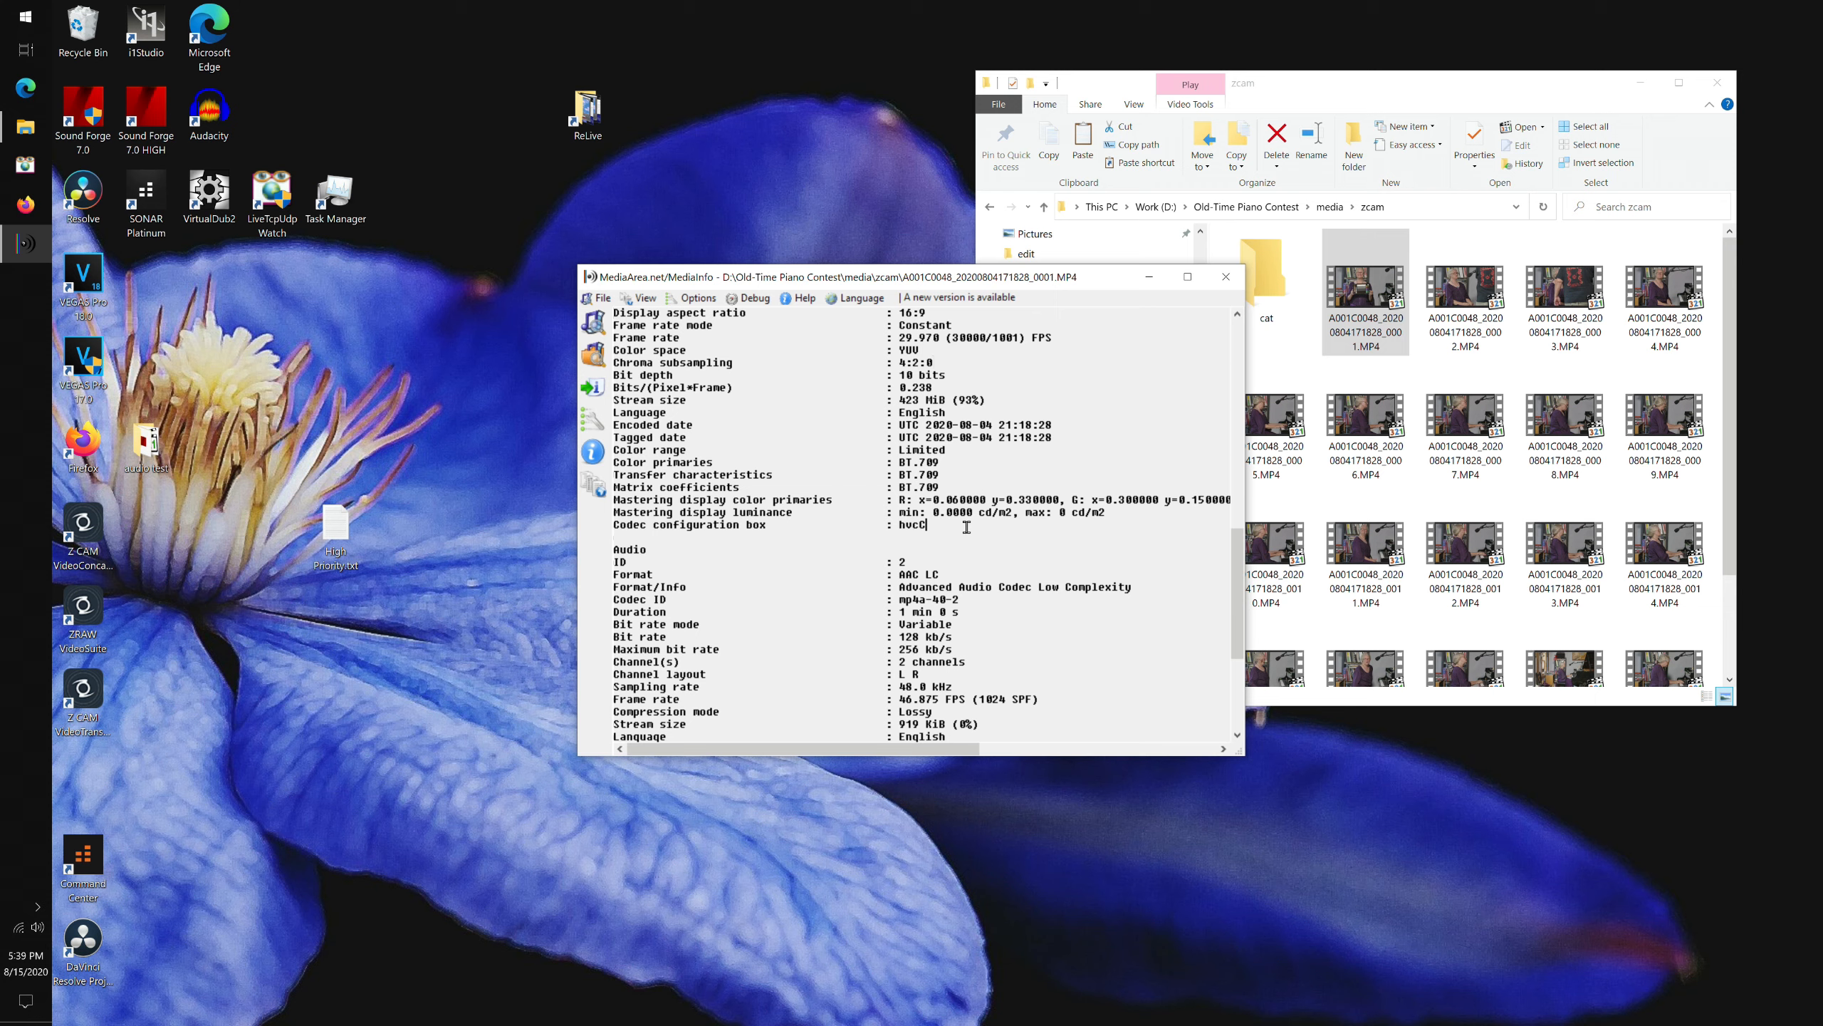
left_click_drag(1238, 560, 1249, 604)
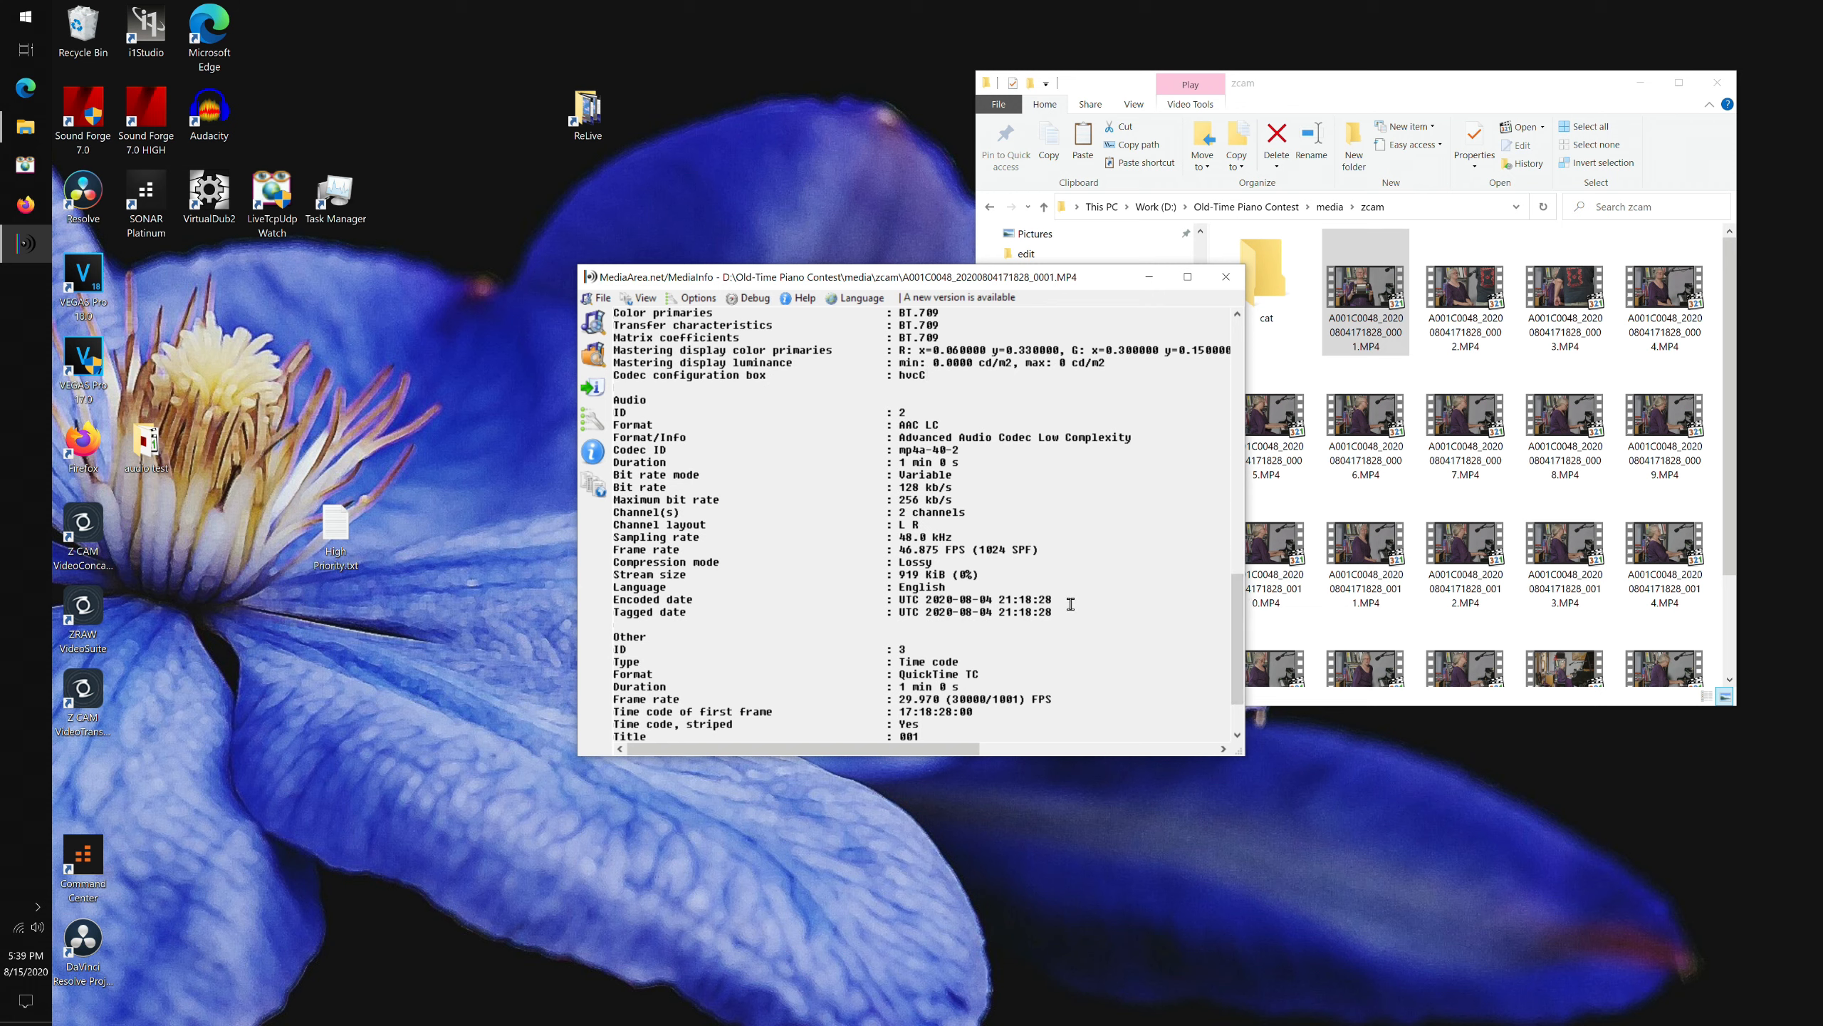
left_click(1226, 277)
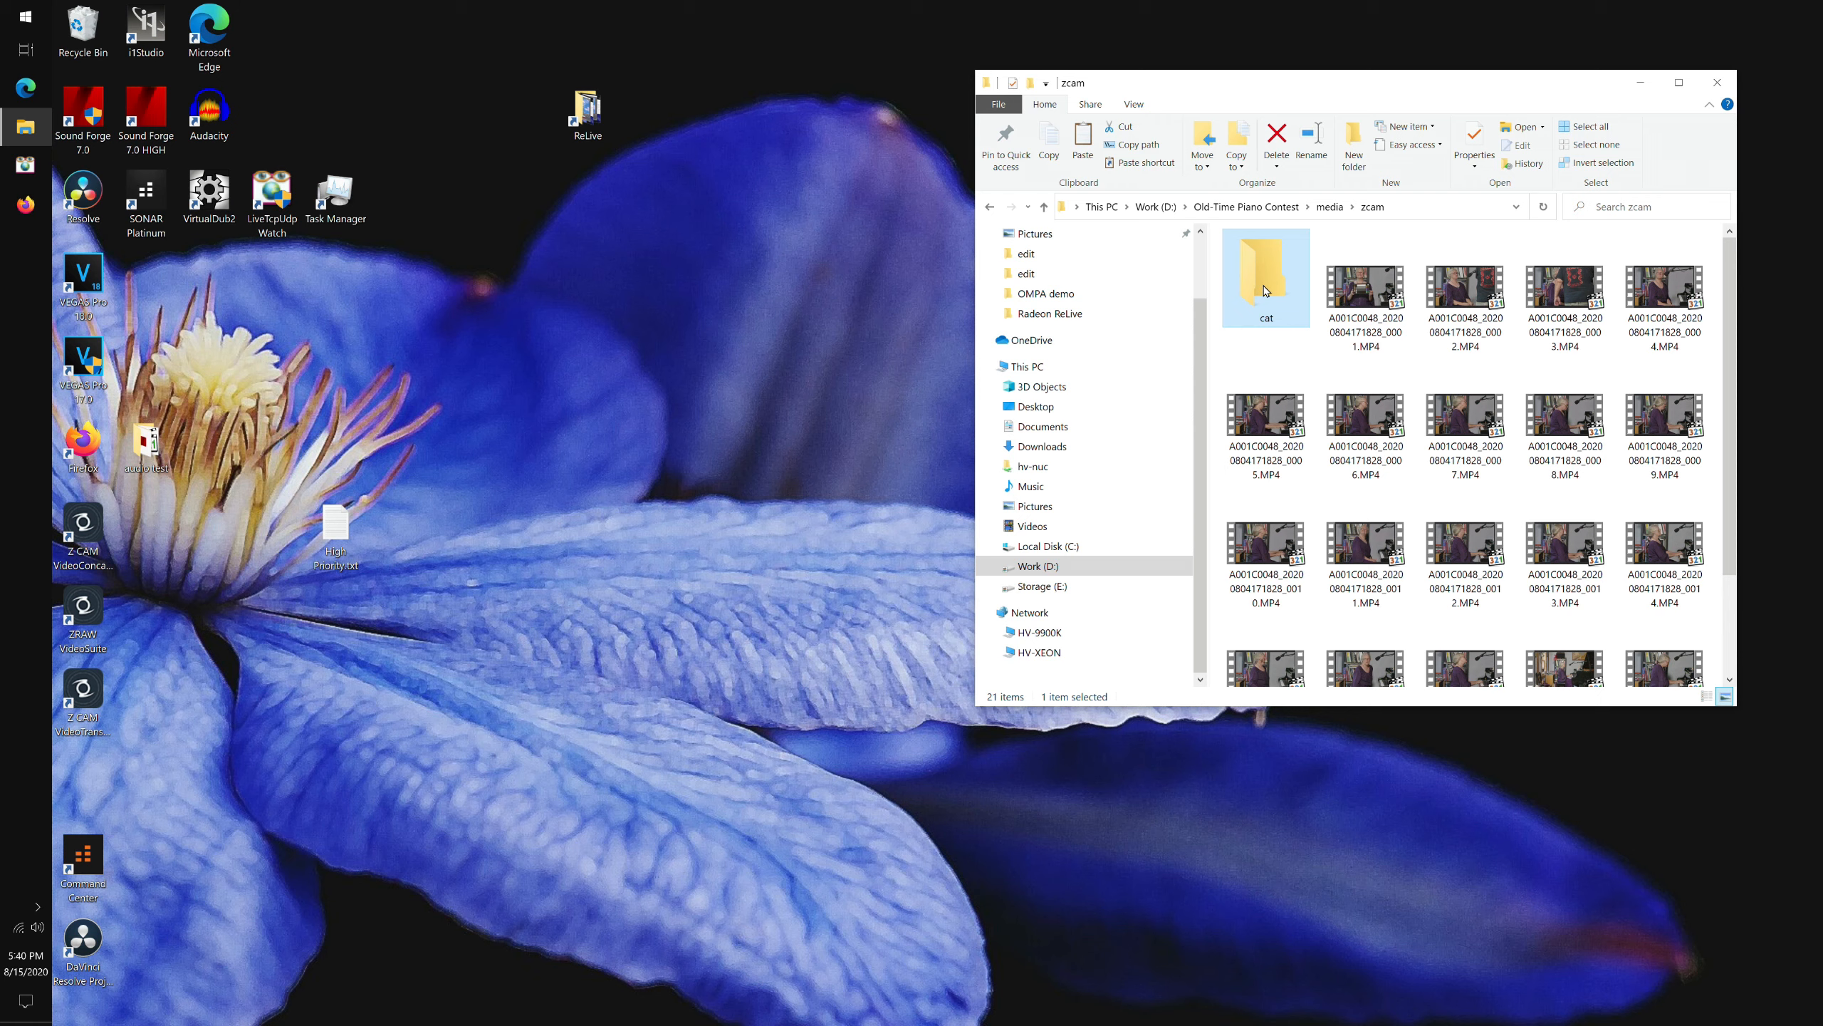
Open the cat folder, return to the zcam folder, and select the first two MP4 clips in turn.
double_click(1264, 282)
left_click(988, 207)
left_click(1360, 302)
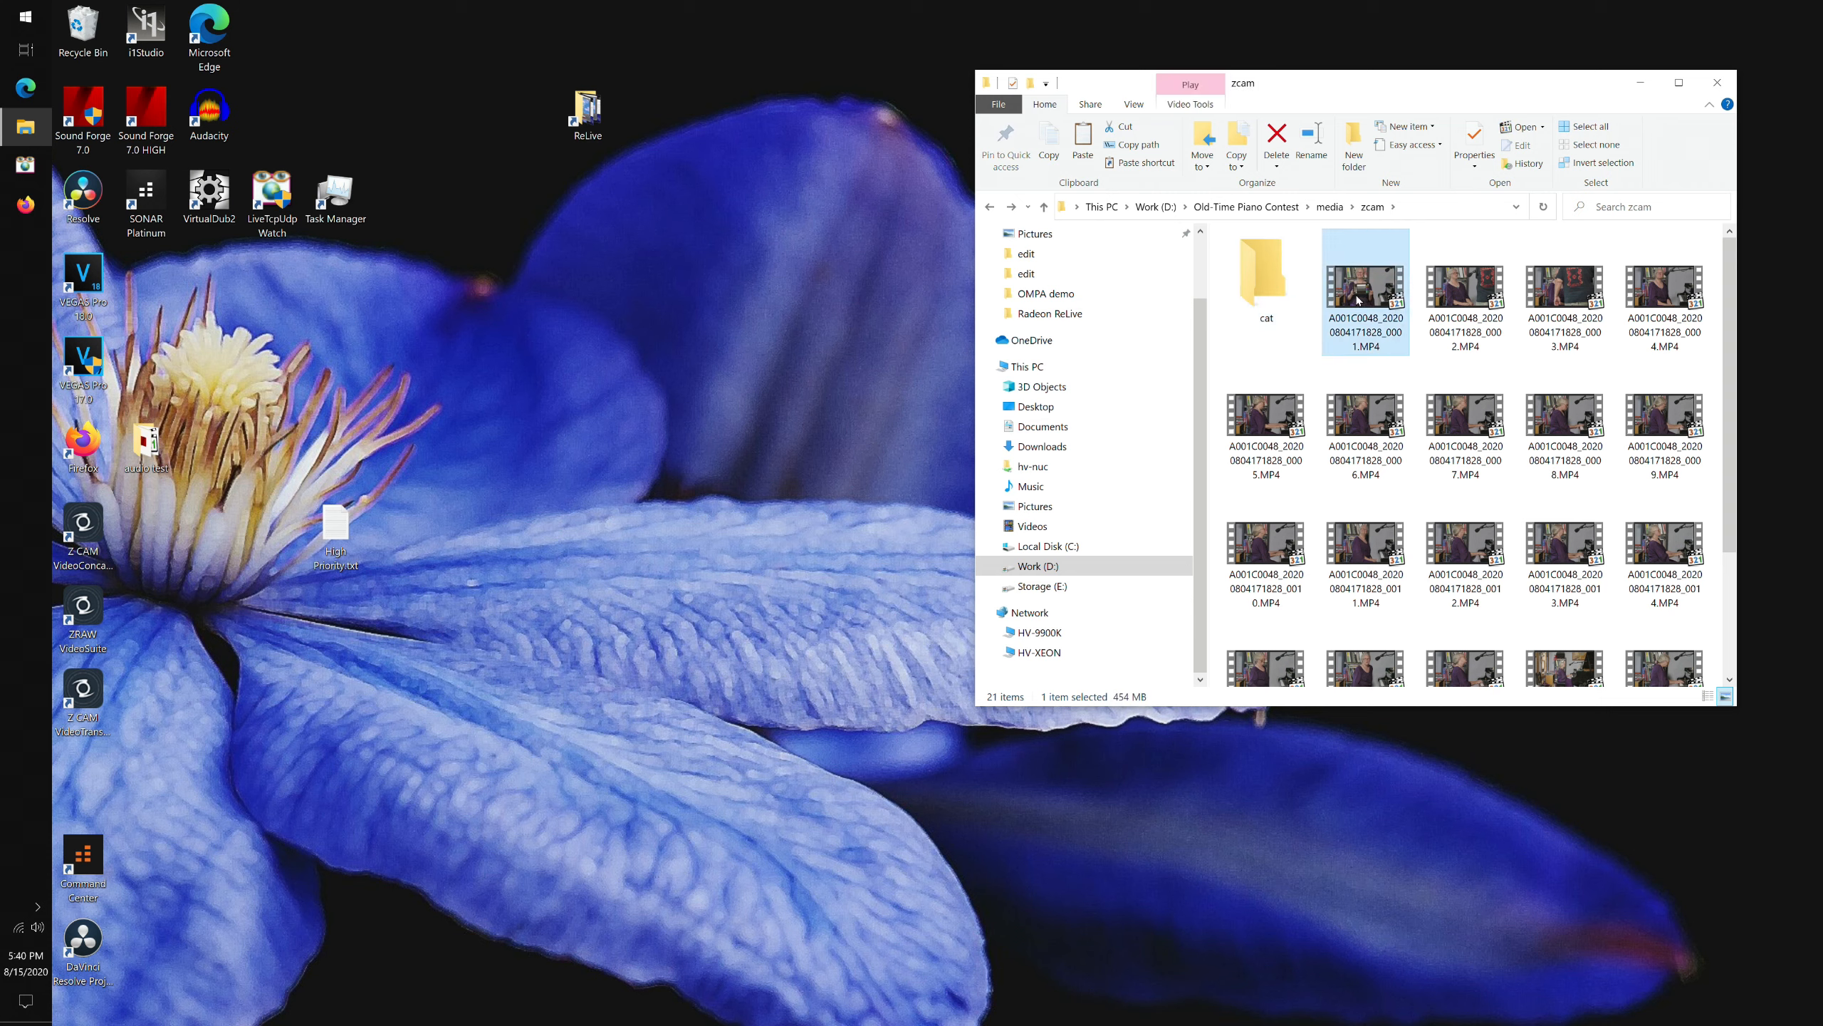
left_click(1470, 297)
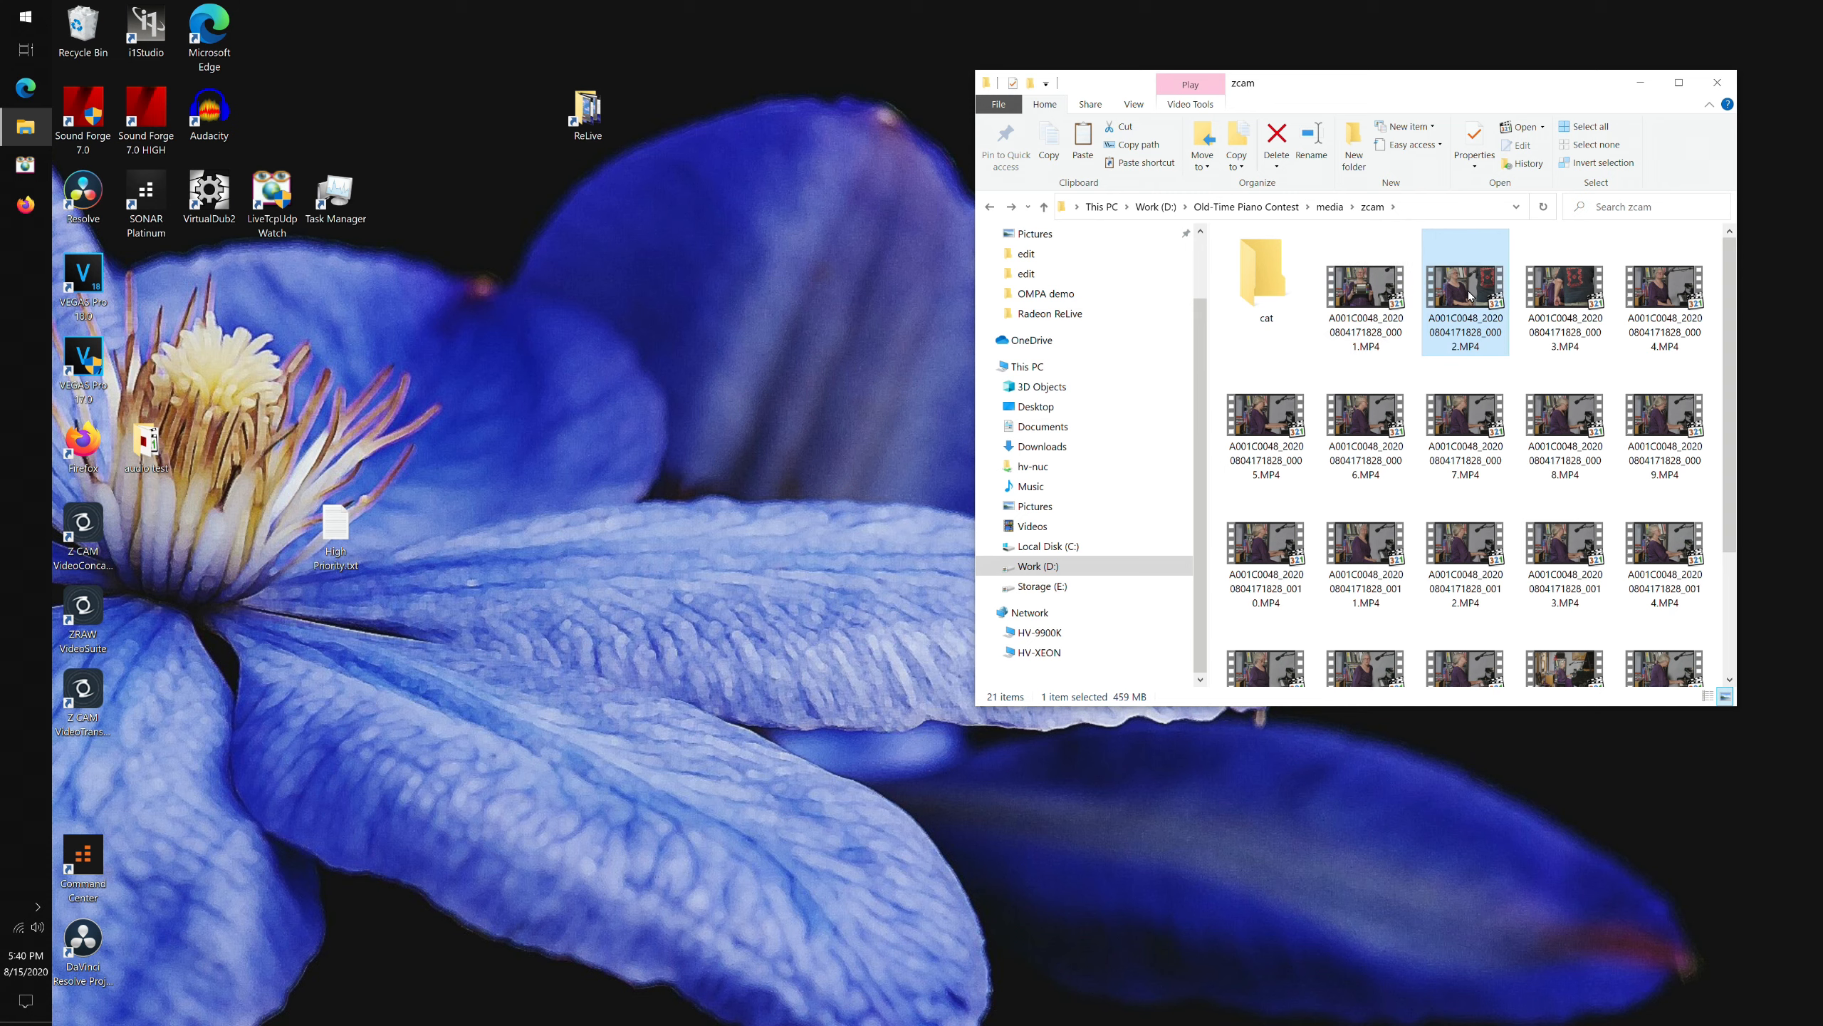
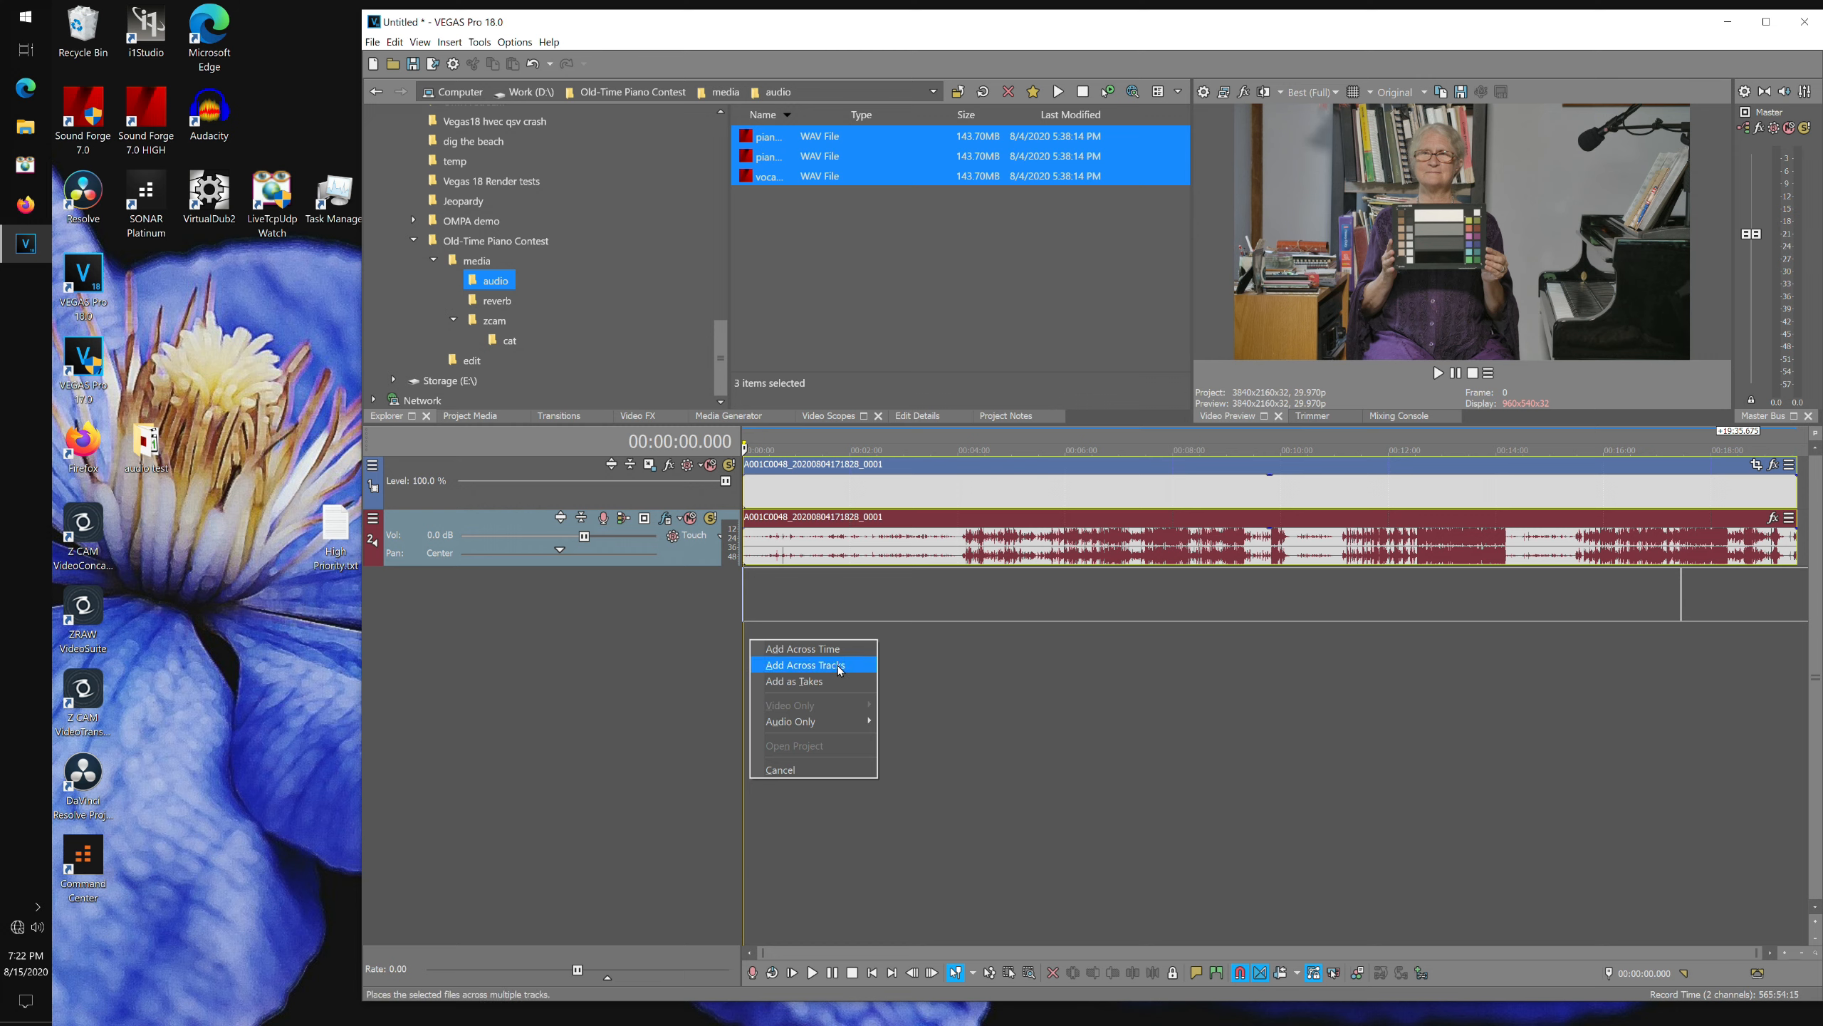
Add the three selected WAV files to the timeline across separate tracks and name the first new audio track piano-L.
left_click(840, 669)
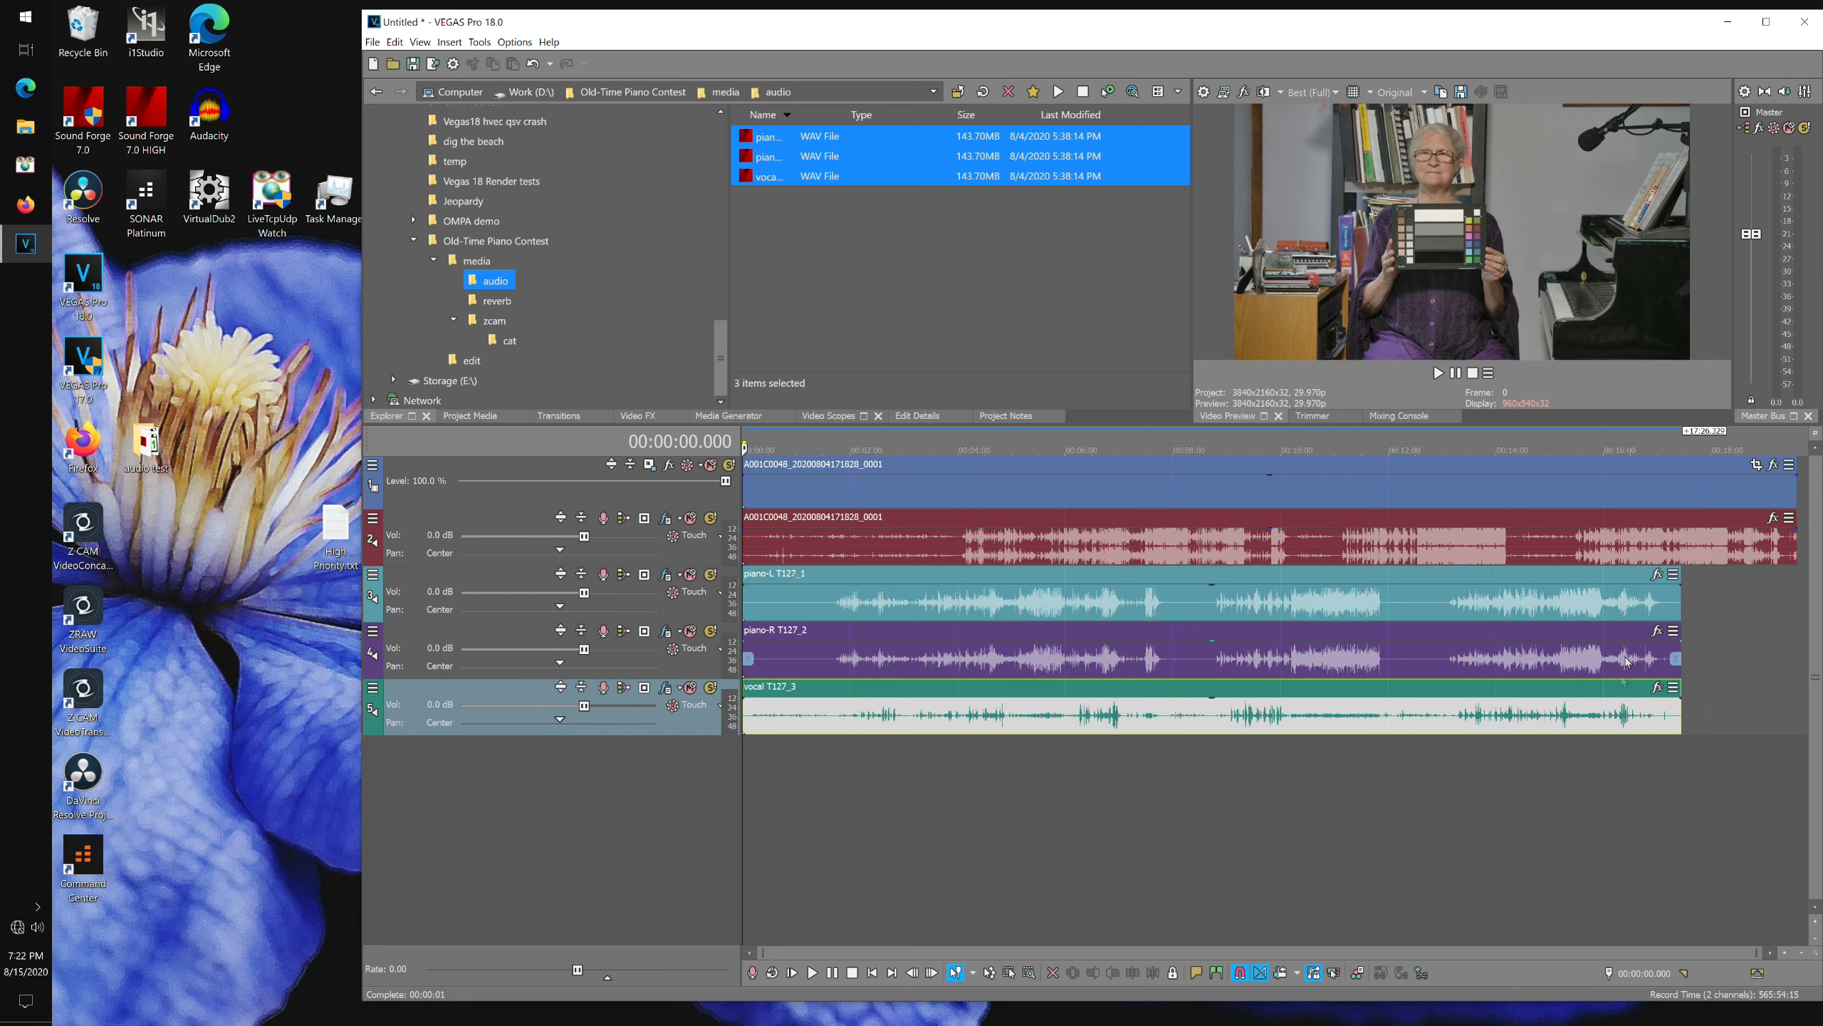
double_click(408, 578)
type("piano-L")
left_click(417, 634)
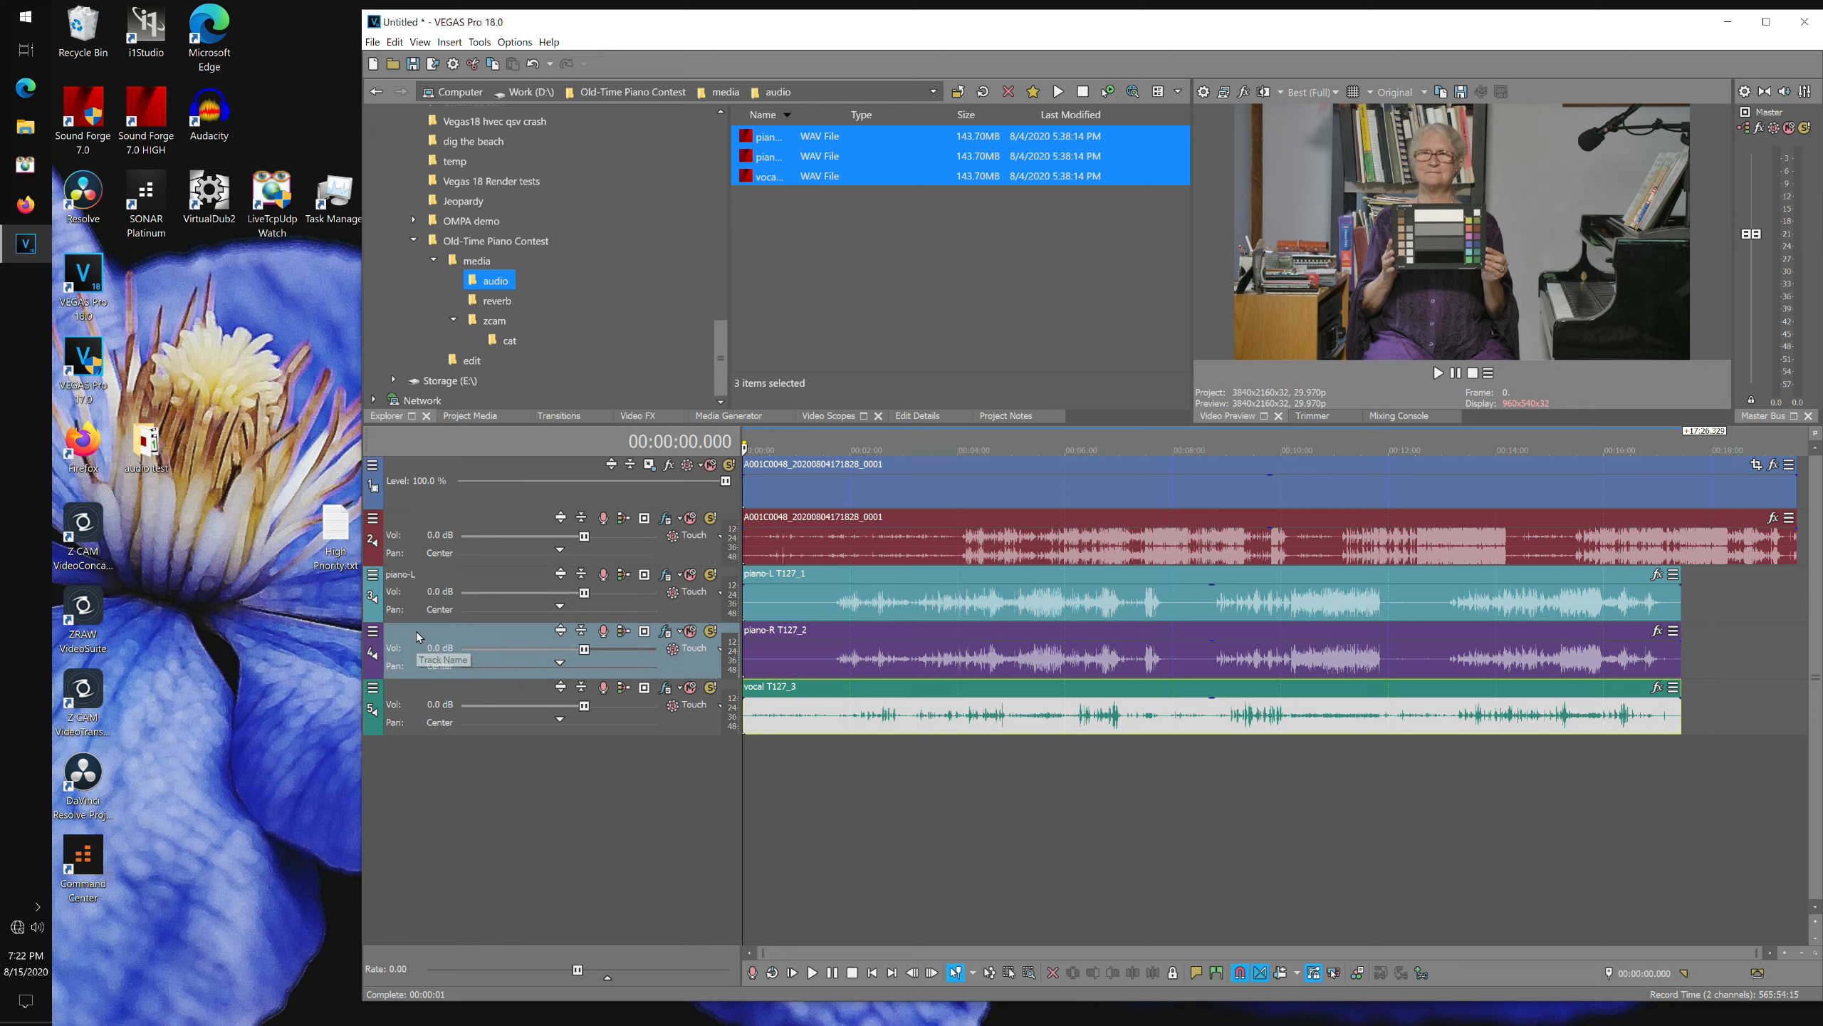
Rename the second and third WAV tracks piano-R and vocal.
right_click(418, 634)
left_click(424, 648)
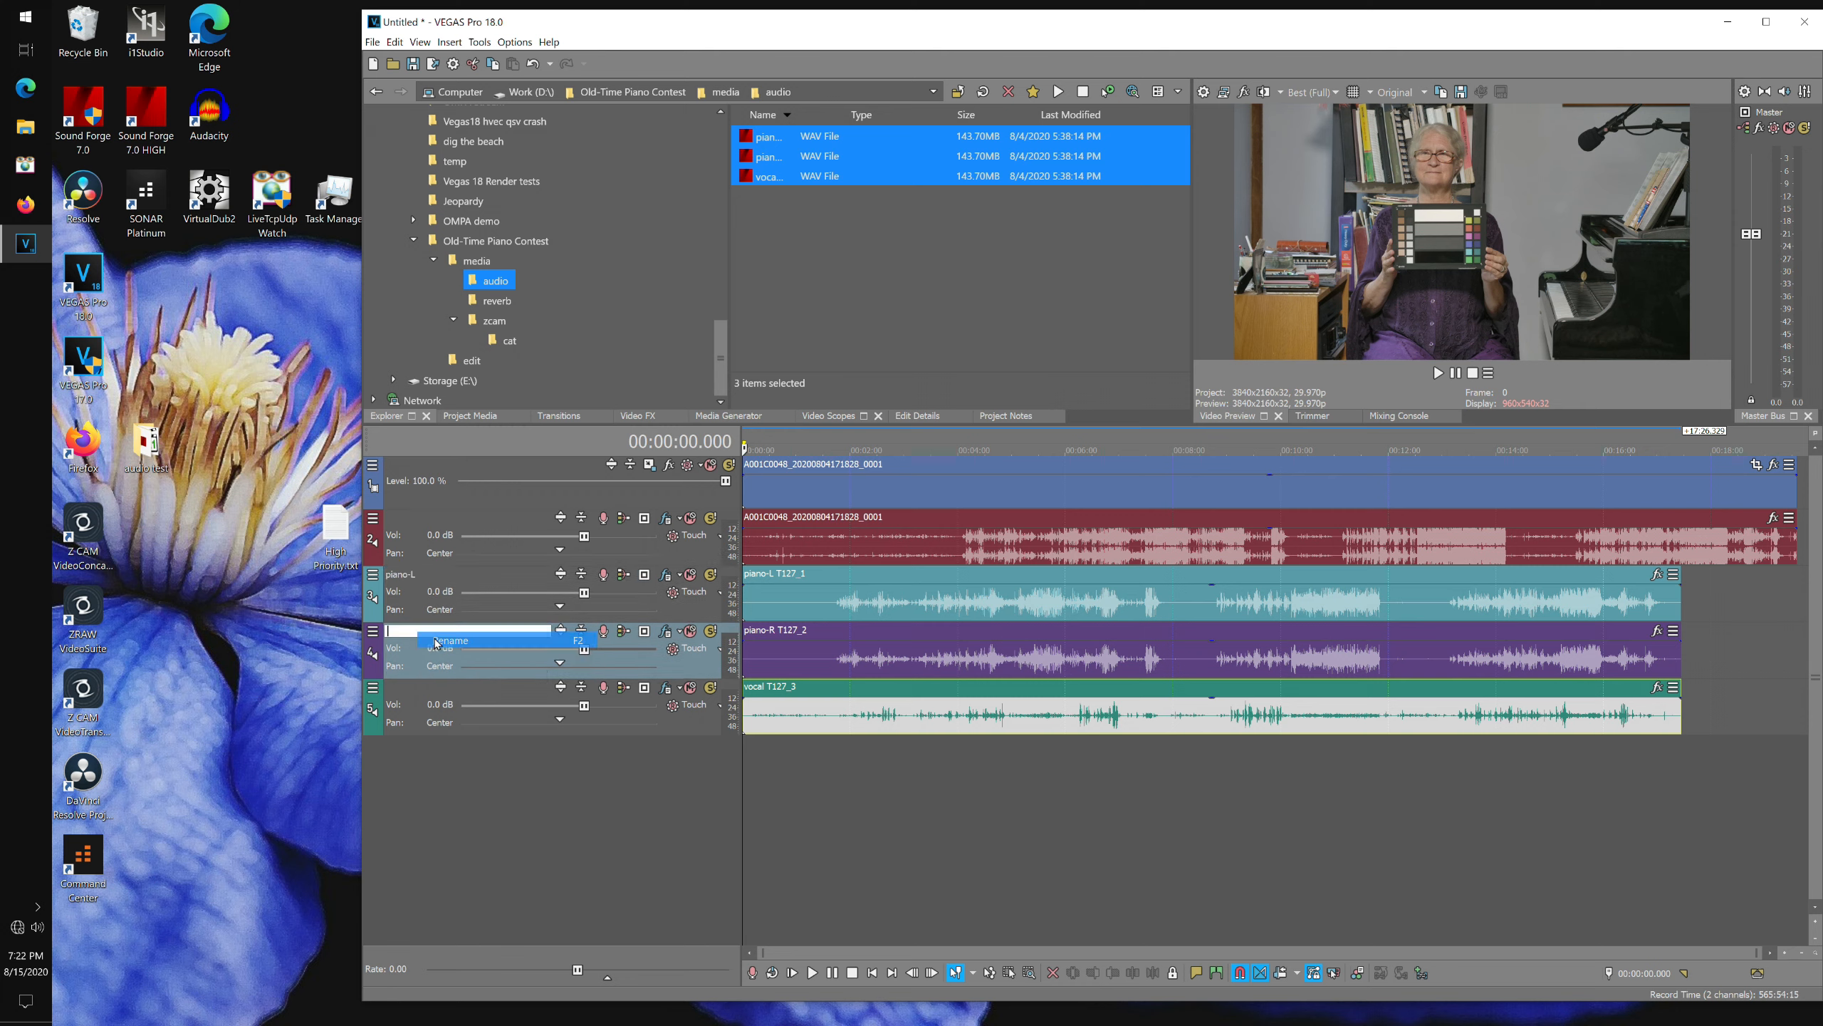
type("piano-")
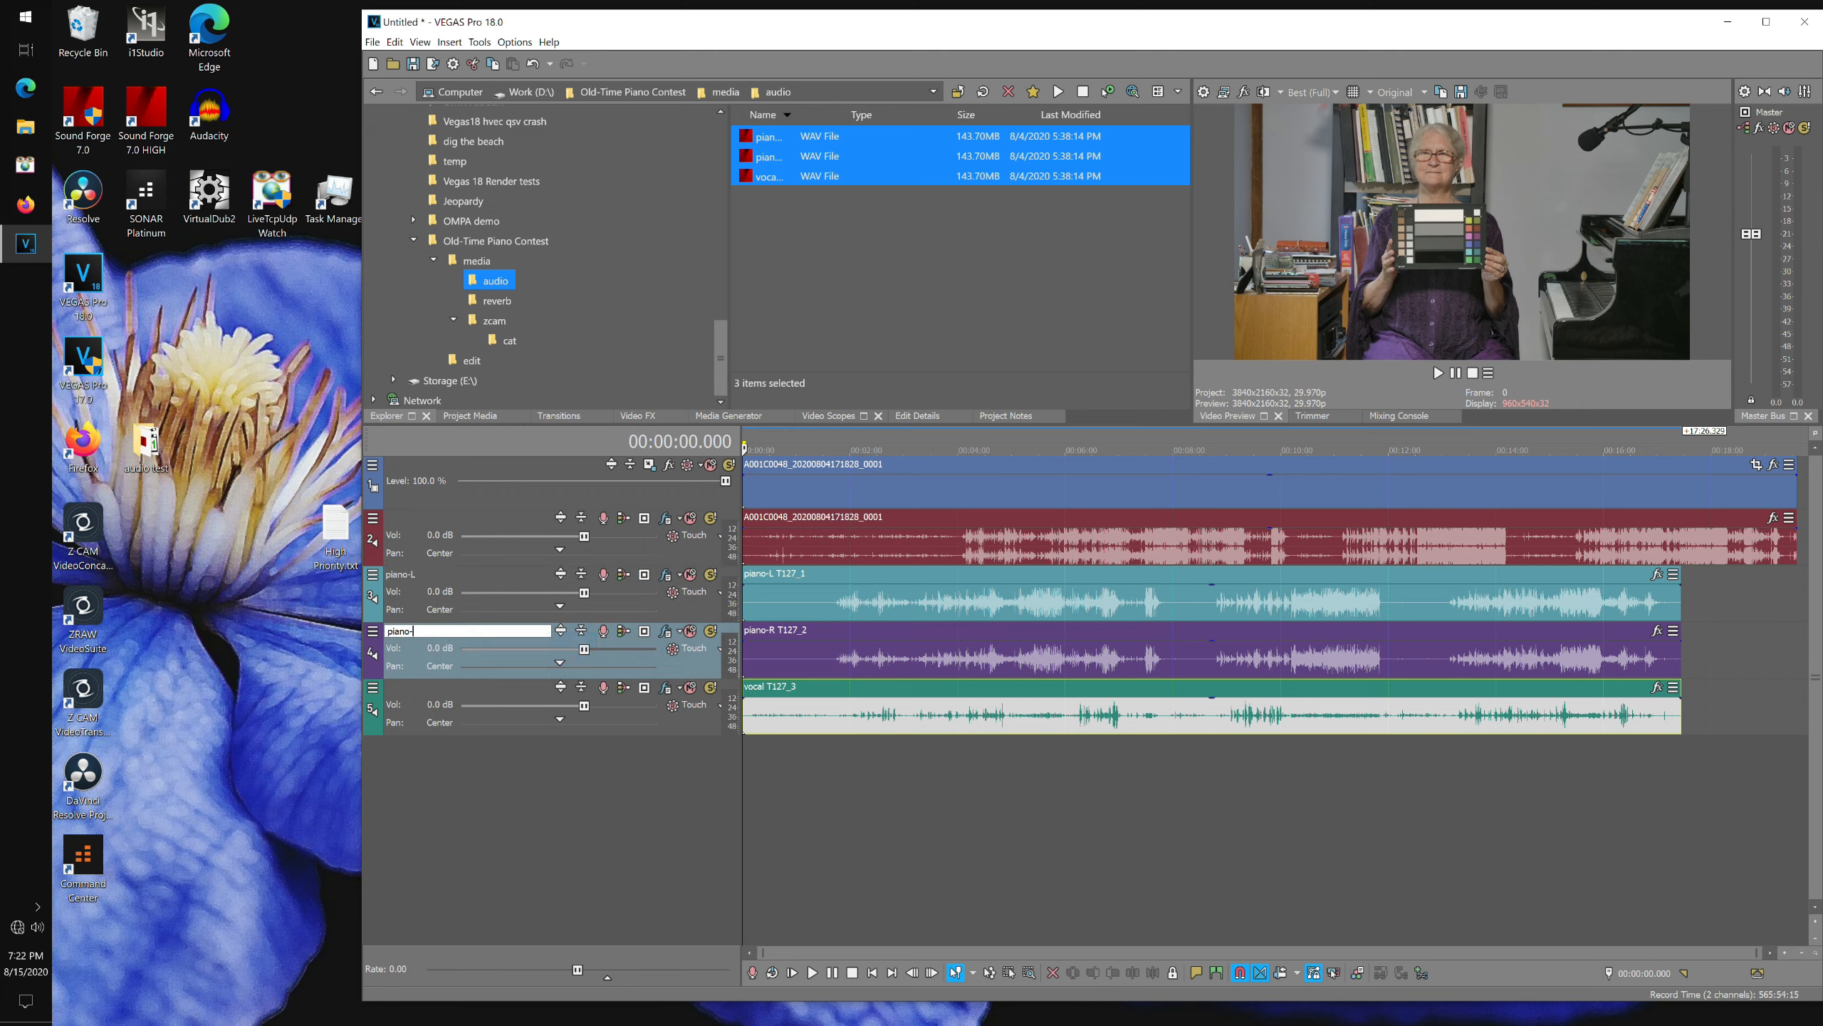
type("R")
right_click(418, 690)
left_click(425, 706)
type("vocal")
Select the three WAV events and group them together as a new group.
left_click(819, 574)
left_click(819, 688, "shift")
right_click(798, 571)
mouse_move(1003, 922)
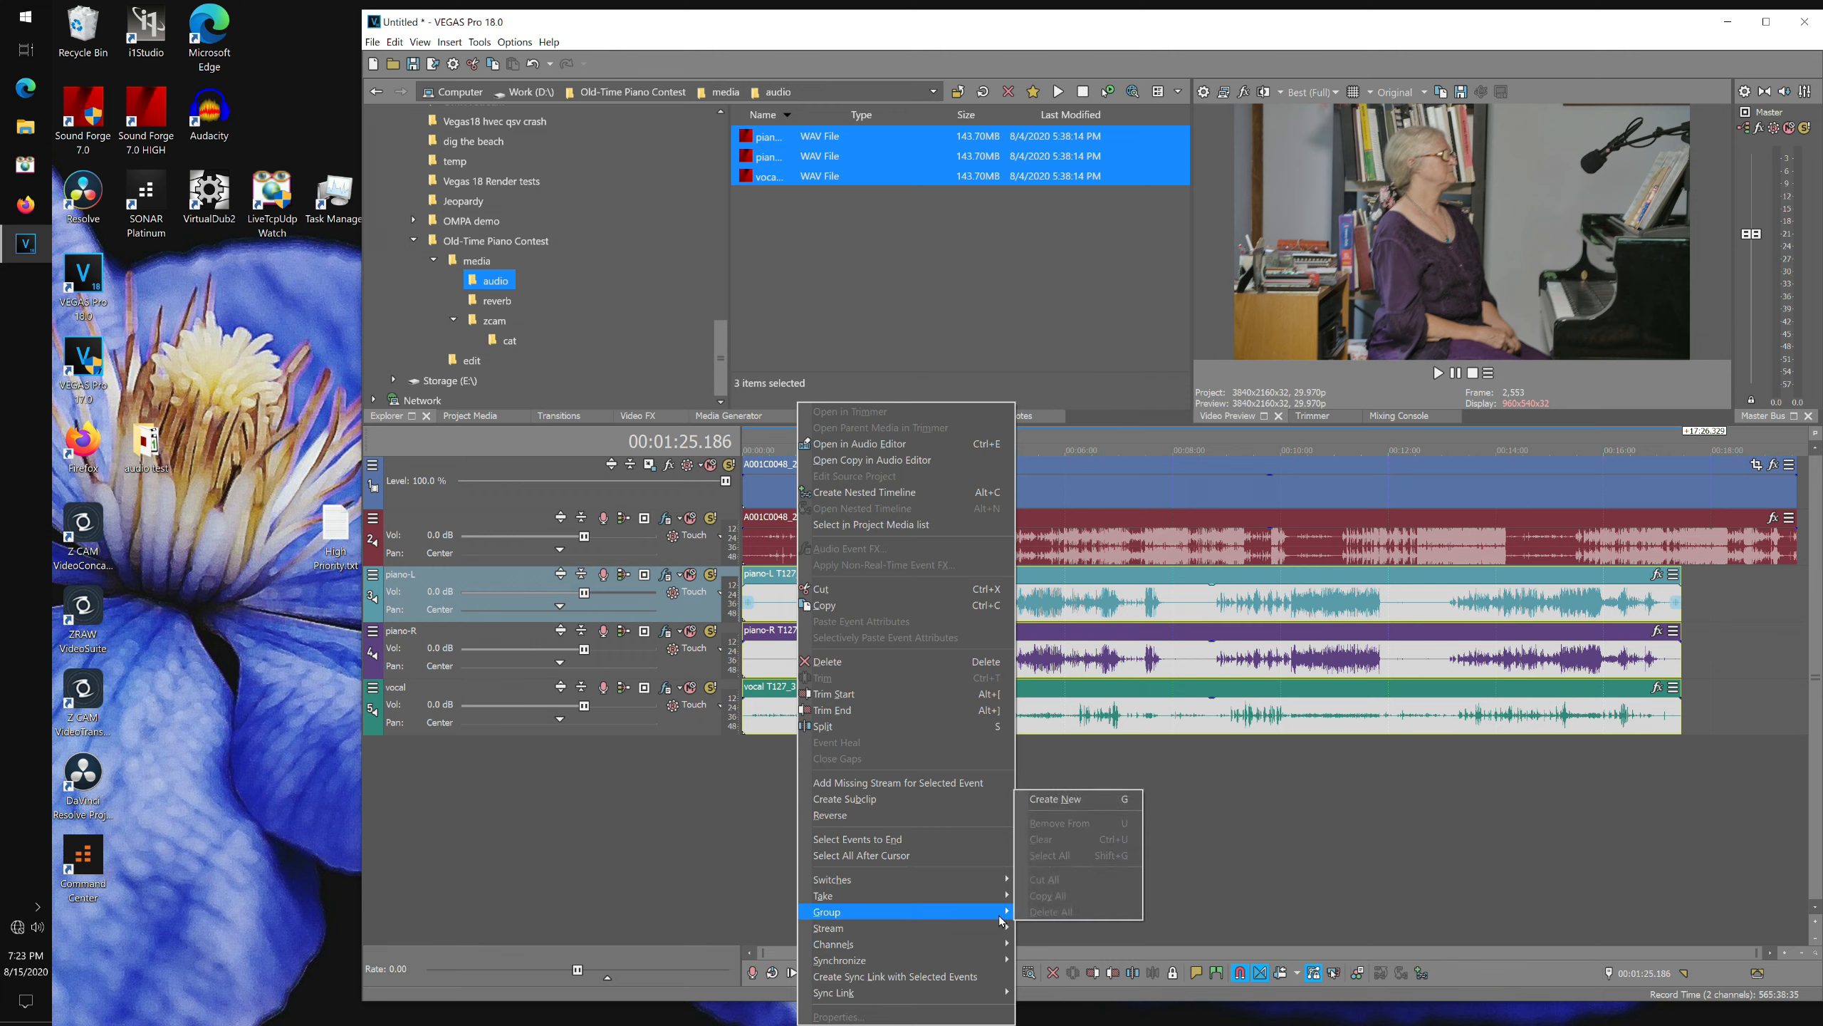
left_click(1085, 801)
left_click(1108, 803)
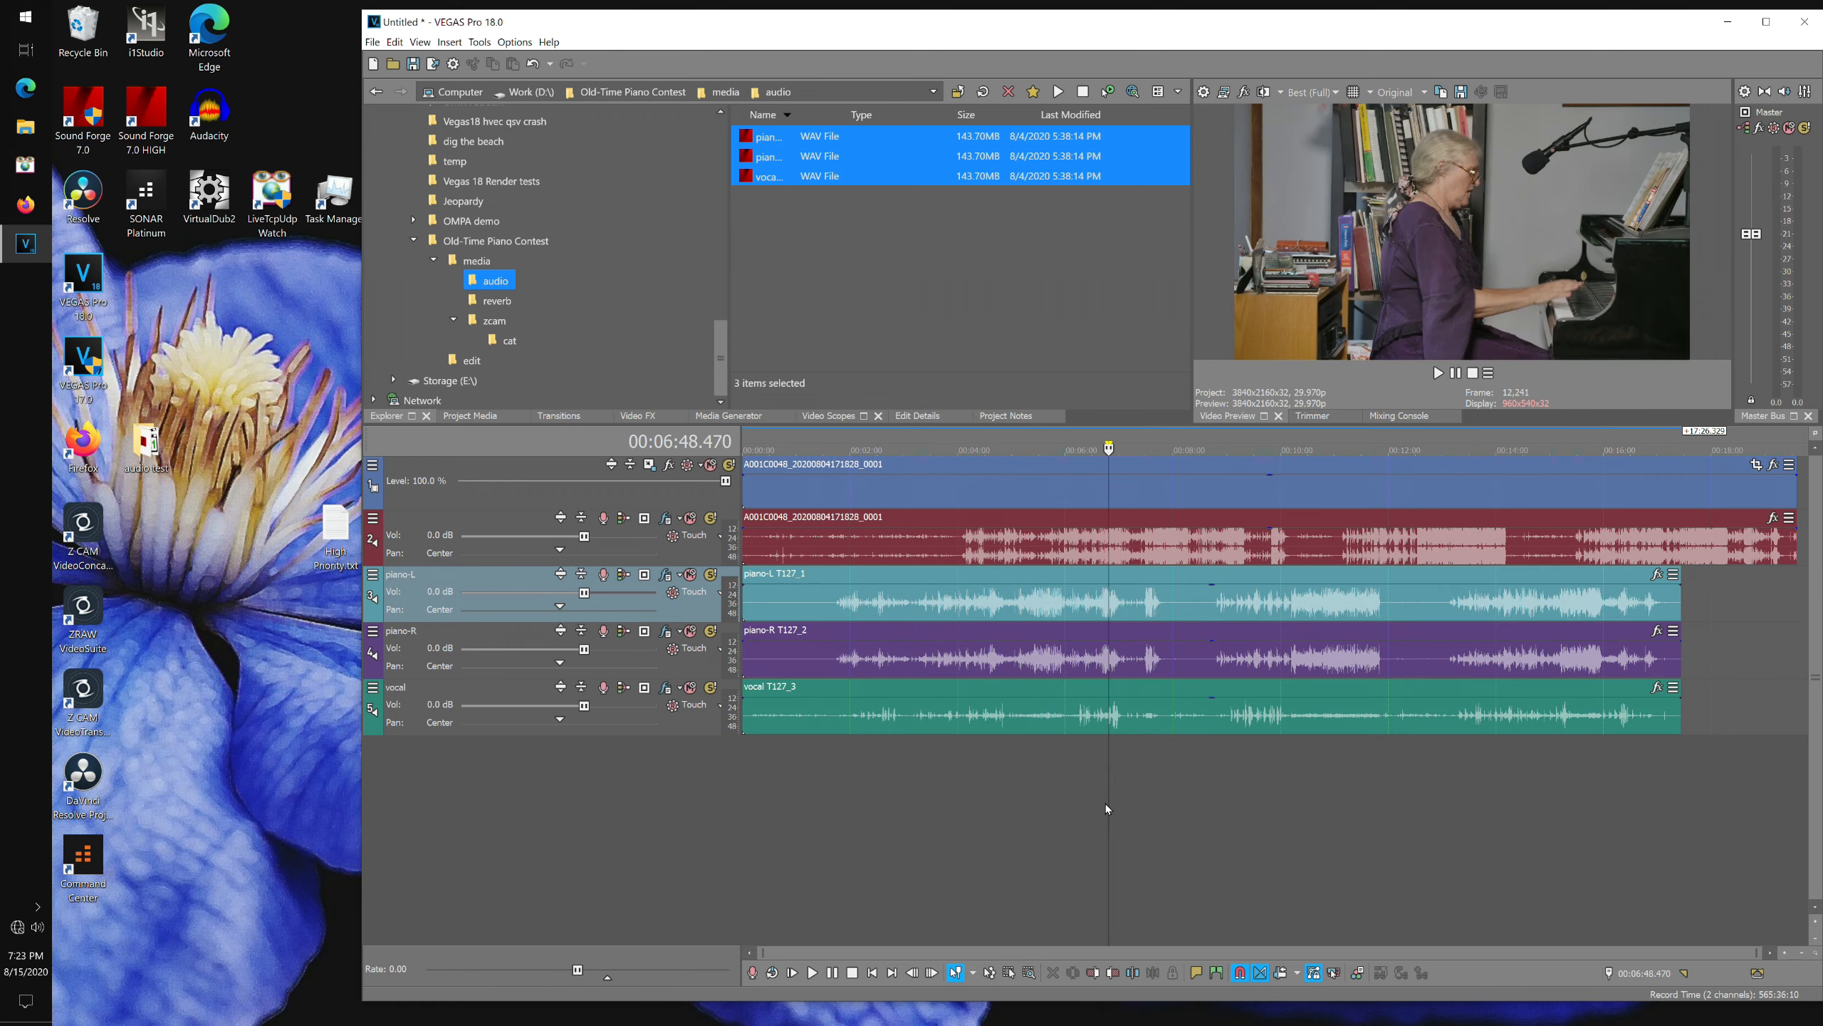
Slide the grouped WAV events right to roughly line up with the camera audio.
left_click_drag(840, 574, 913, 575)
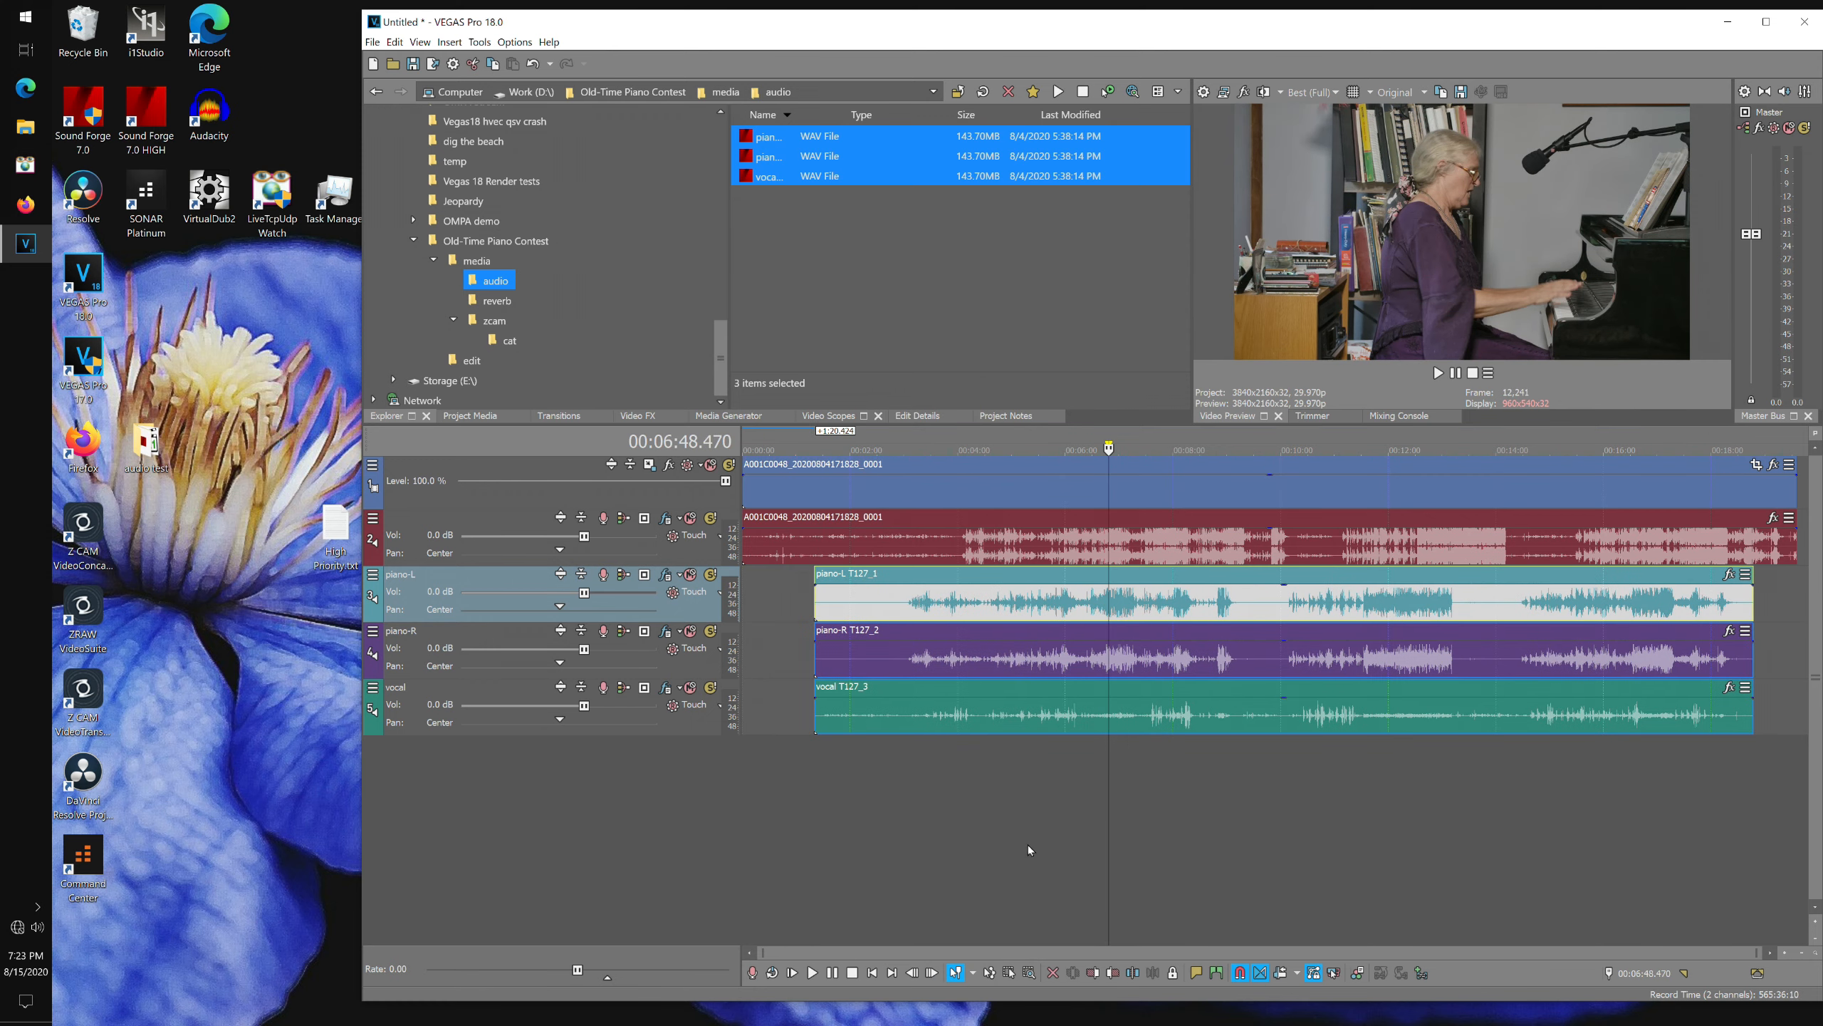
left_click_drag(1042, 630, 1096, 629)
left_click(965, 800)
Enlarge the piano-L track and nudge the grouped events so the piano onset matches the camera audio.
scroll(964, 800, "up", 15)
left_click_drag(552, 621, 552, 705)
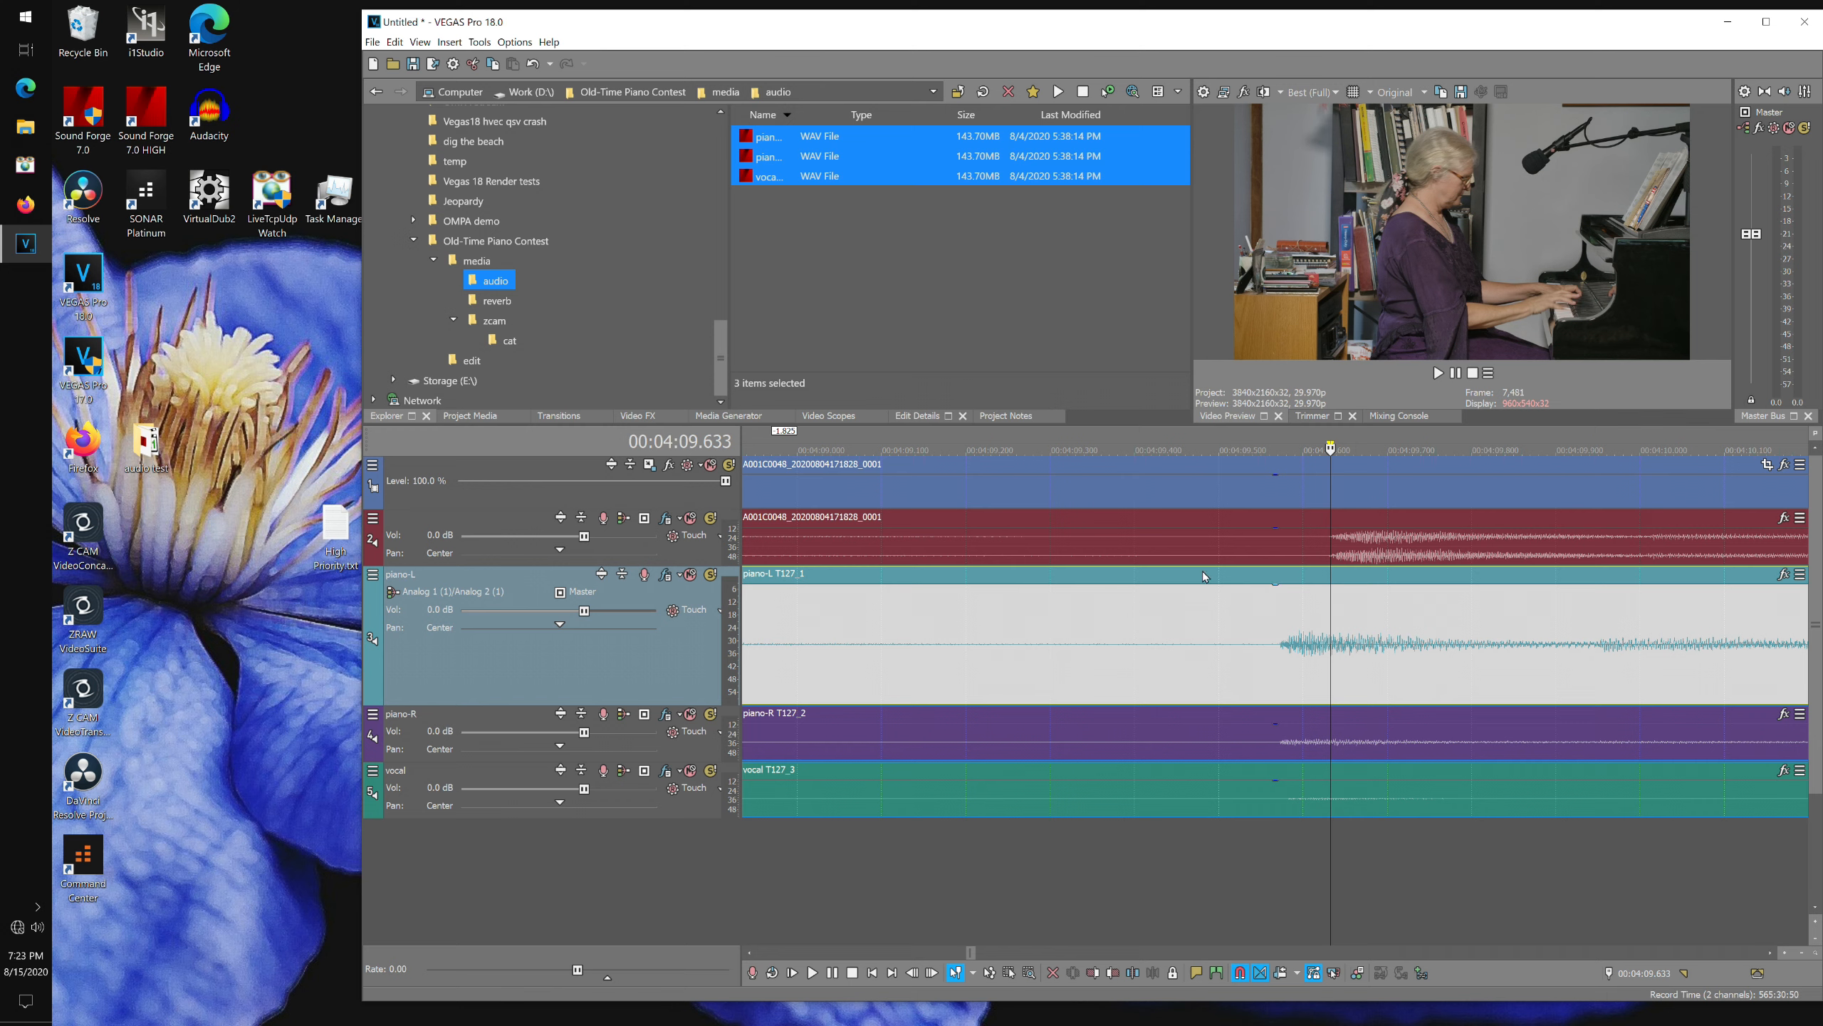
left_click_drag(1214, 583, 1258, 596)
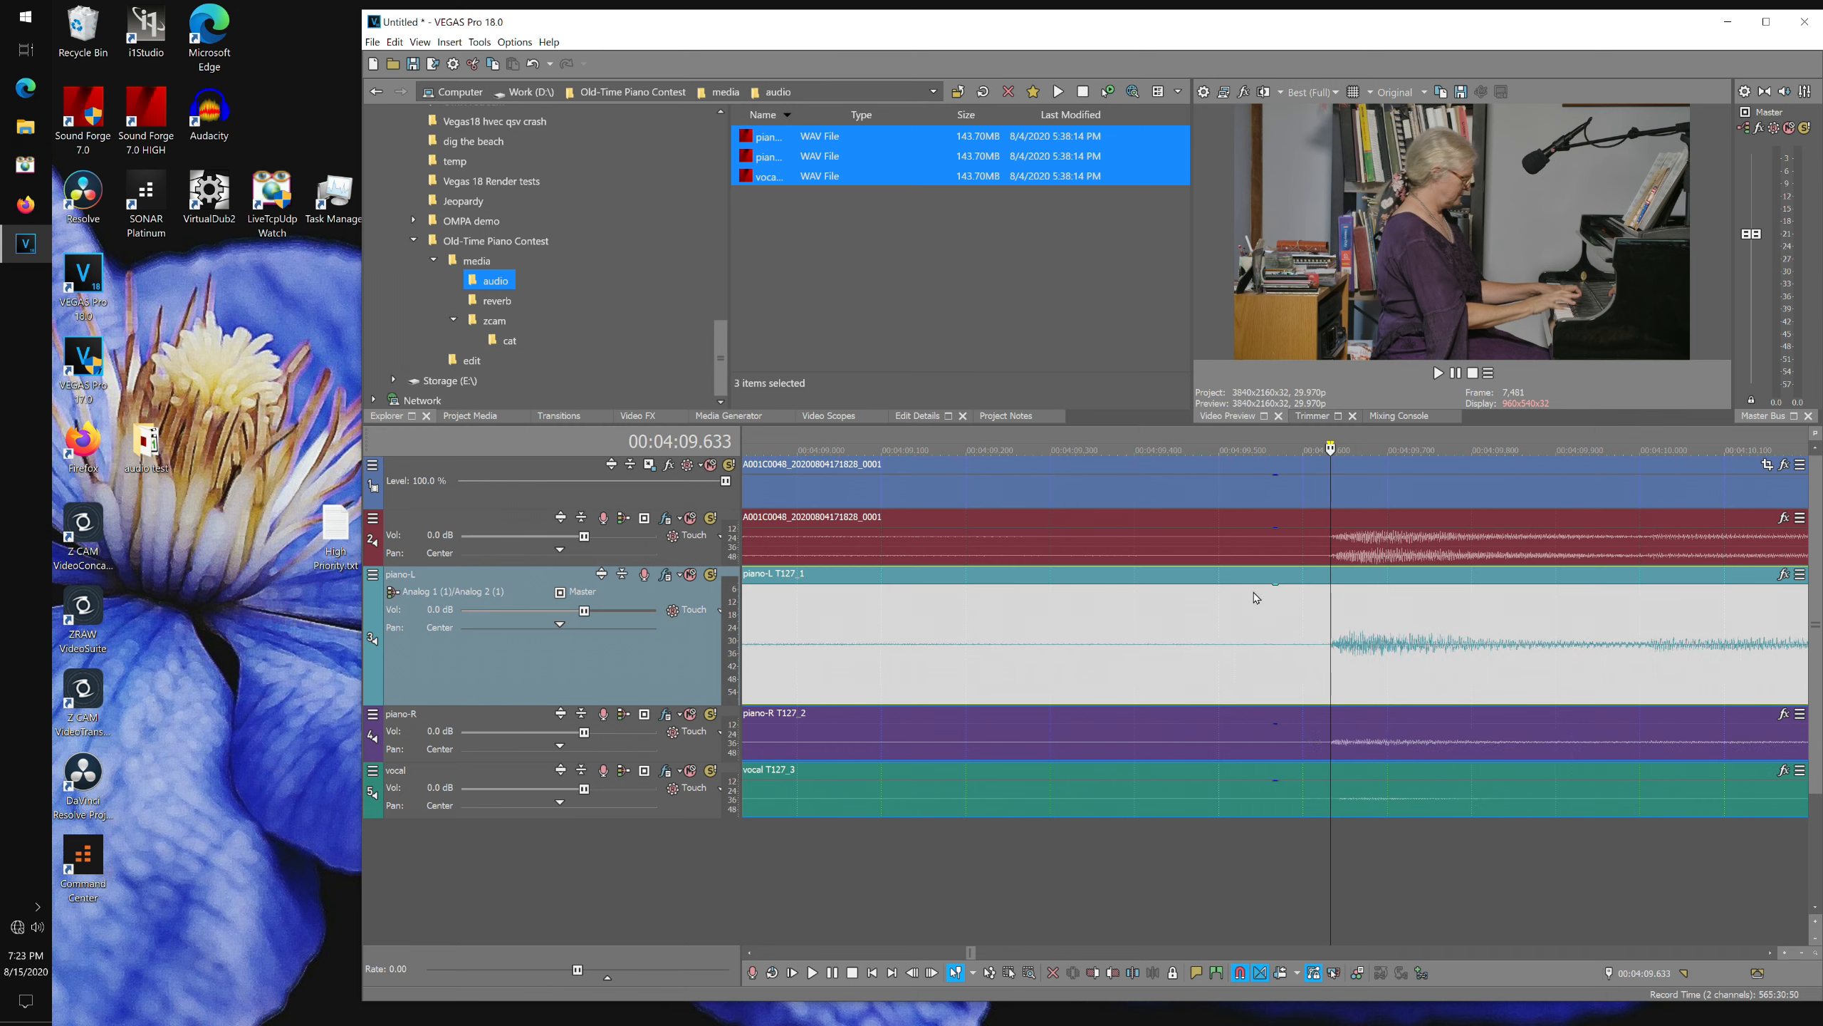
left_click(1783, 955)
left_click(1783, 955)
left_click(1782, 955)
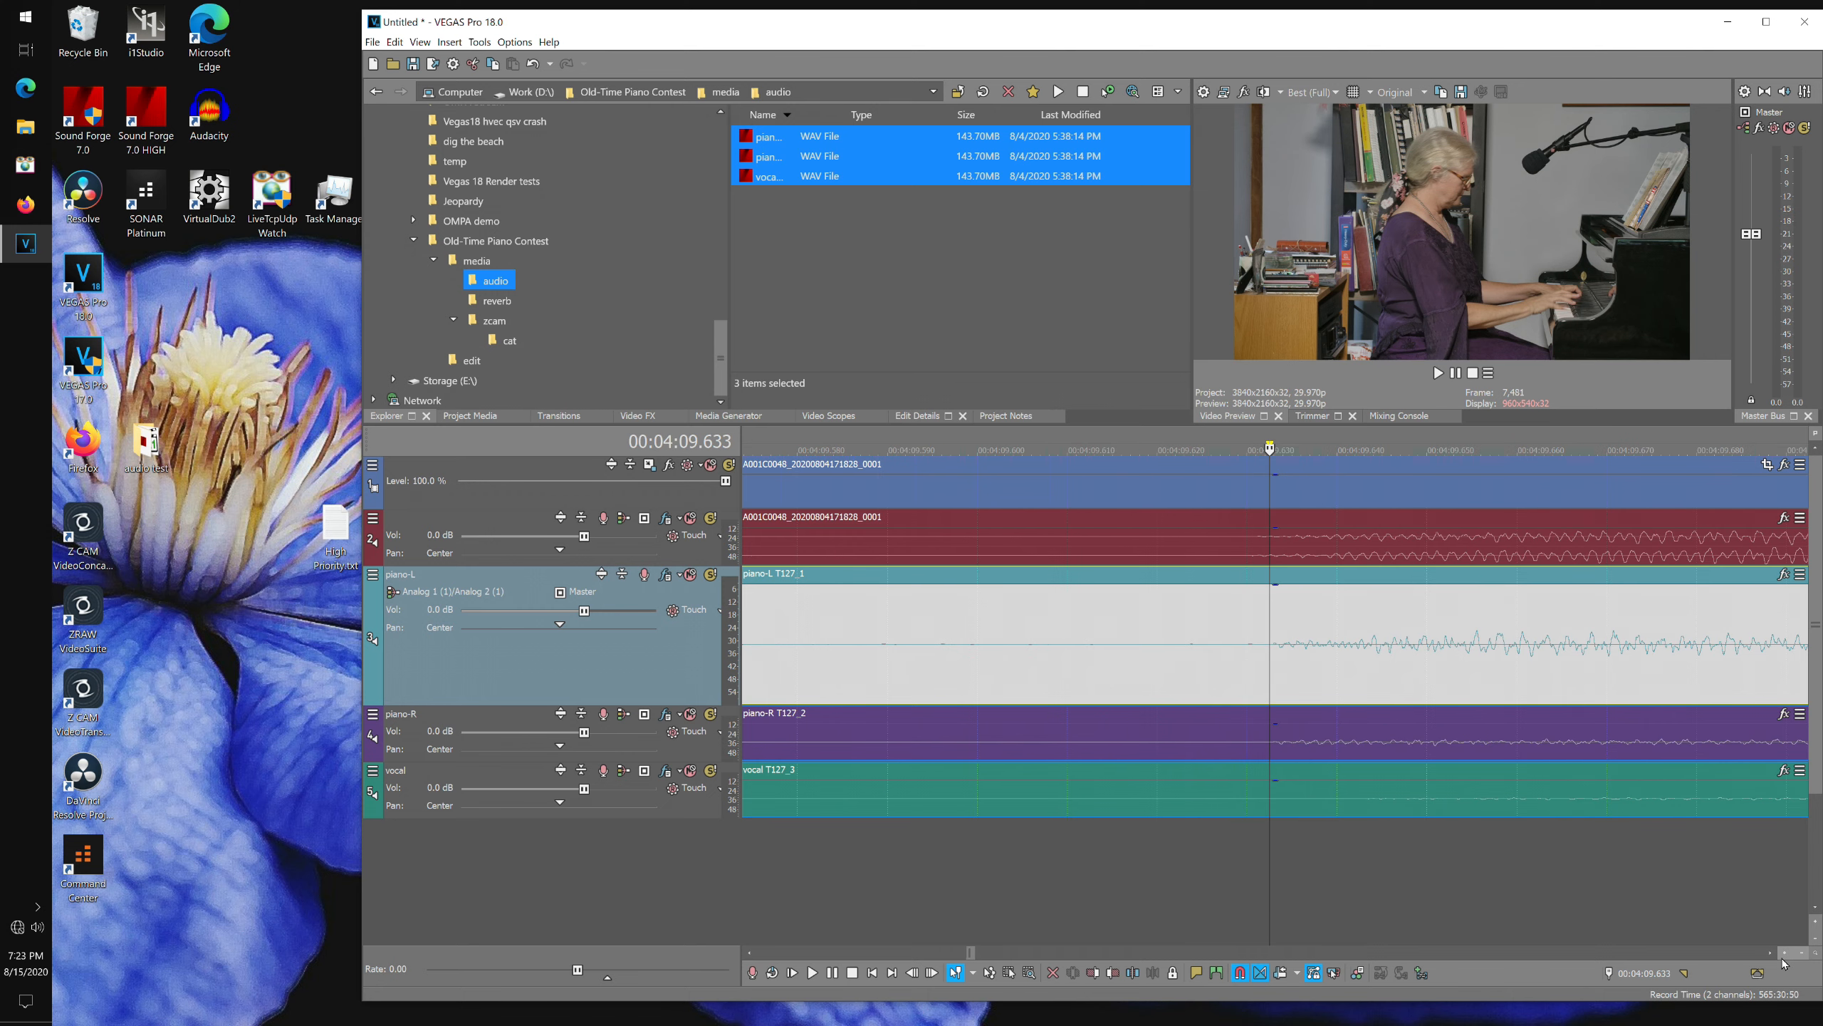
left_click(1784, 956)
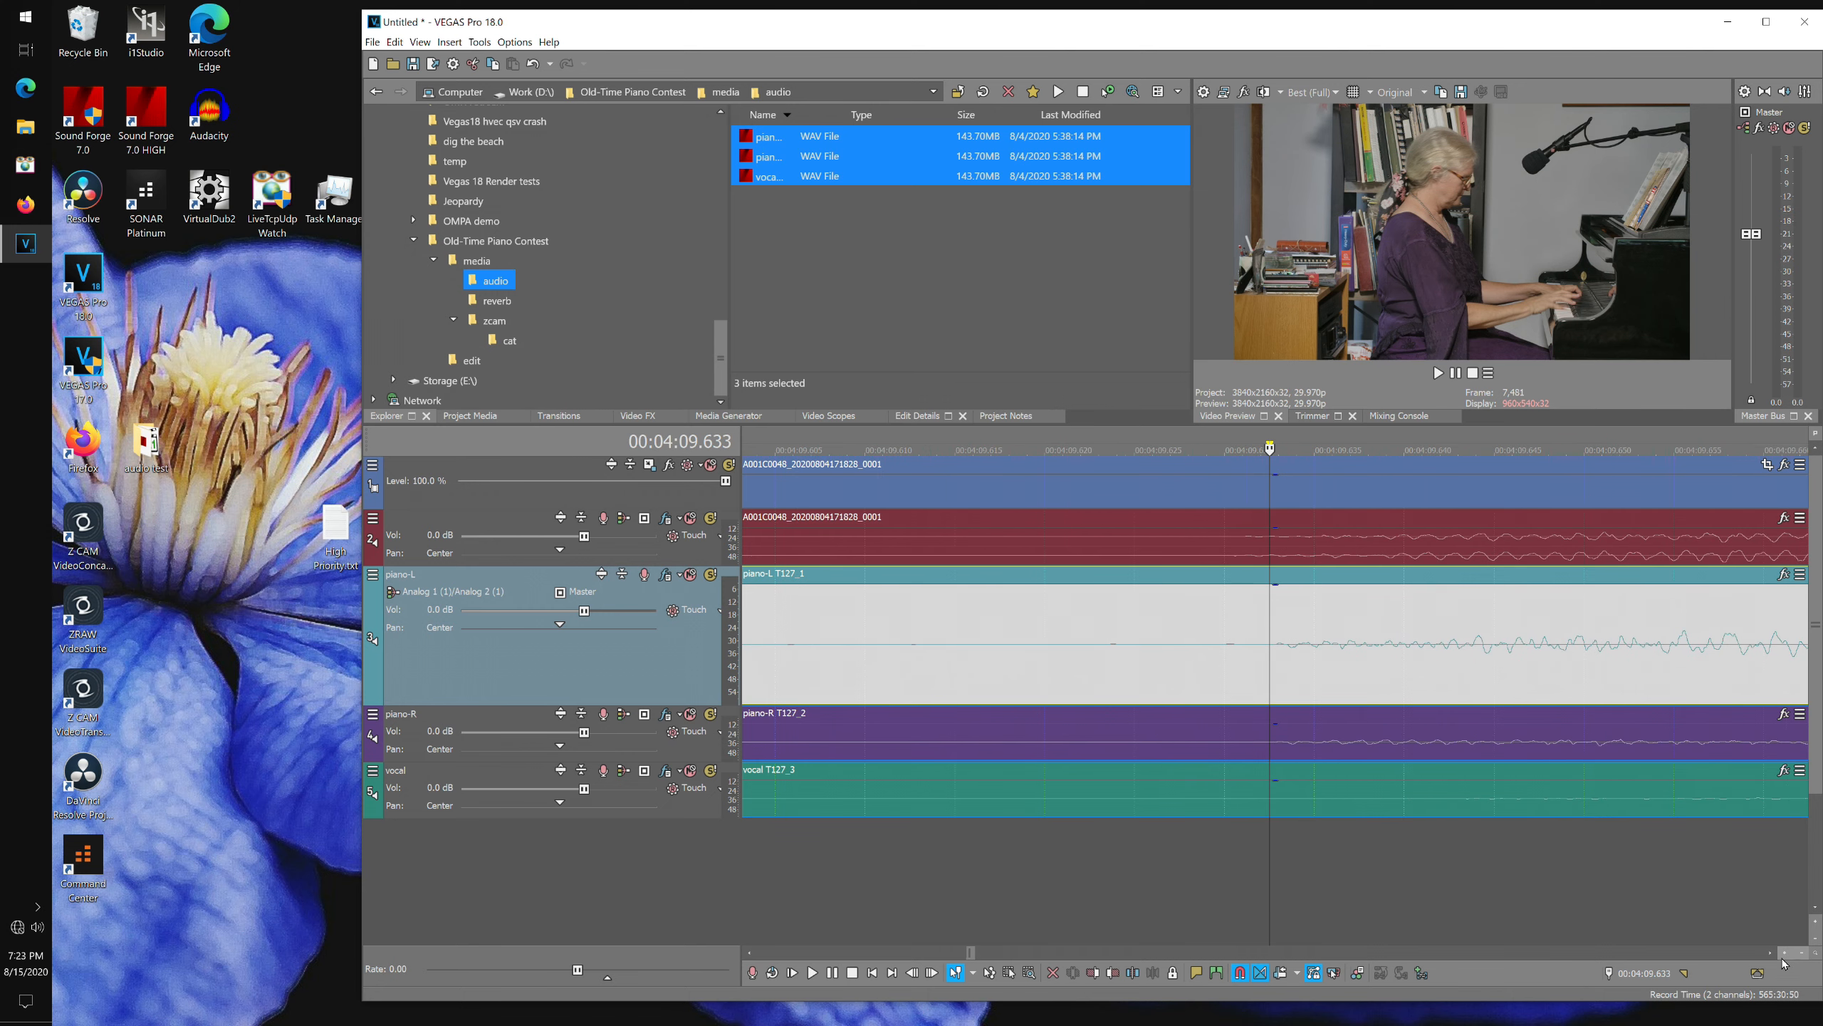
Enlarge the camera audio track and fine-tune the piano-L event's alignment against the camera audio waveform.
left_click(1245, 445)
left_click_drag(553, 566, 553, 703)
left_click_drag(553, 843, 552, 944)
left_click(1240, 447)
left_click_drag(1368, 714, 1331, 716)
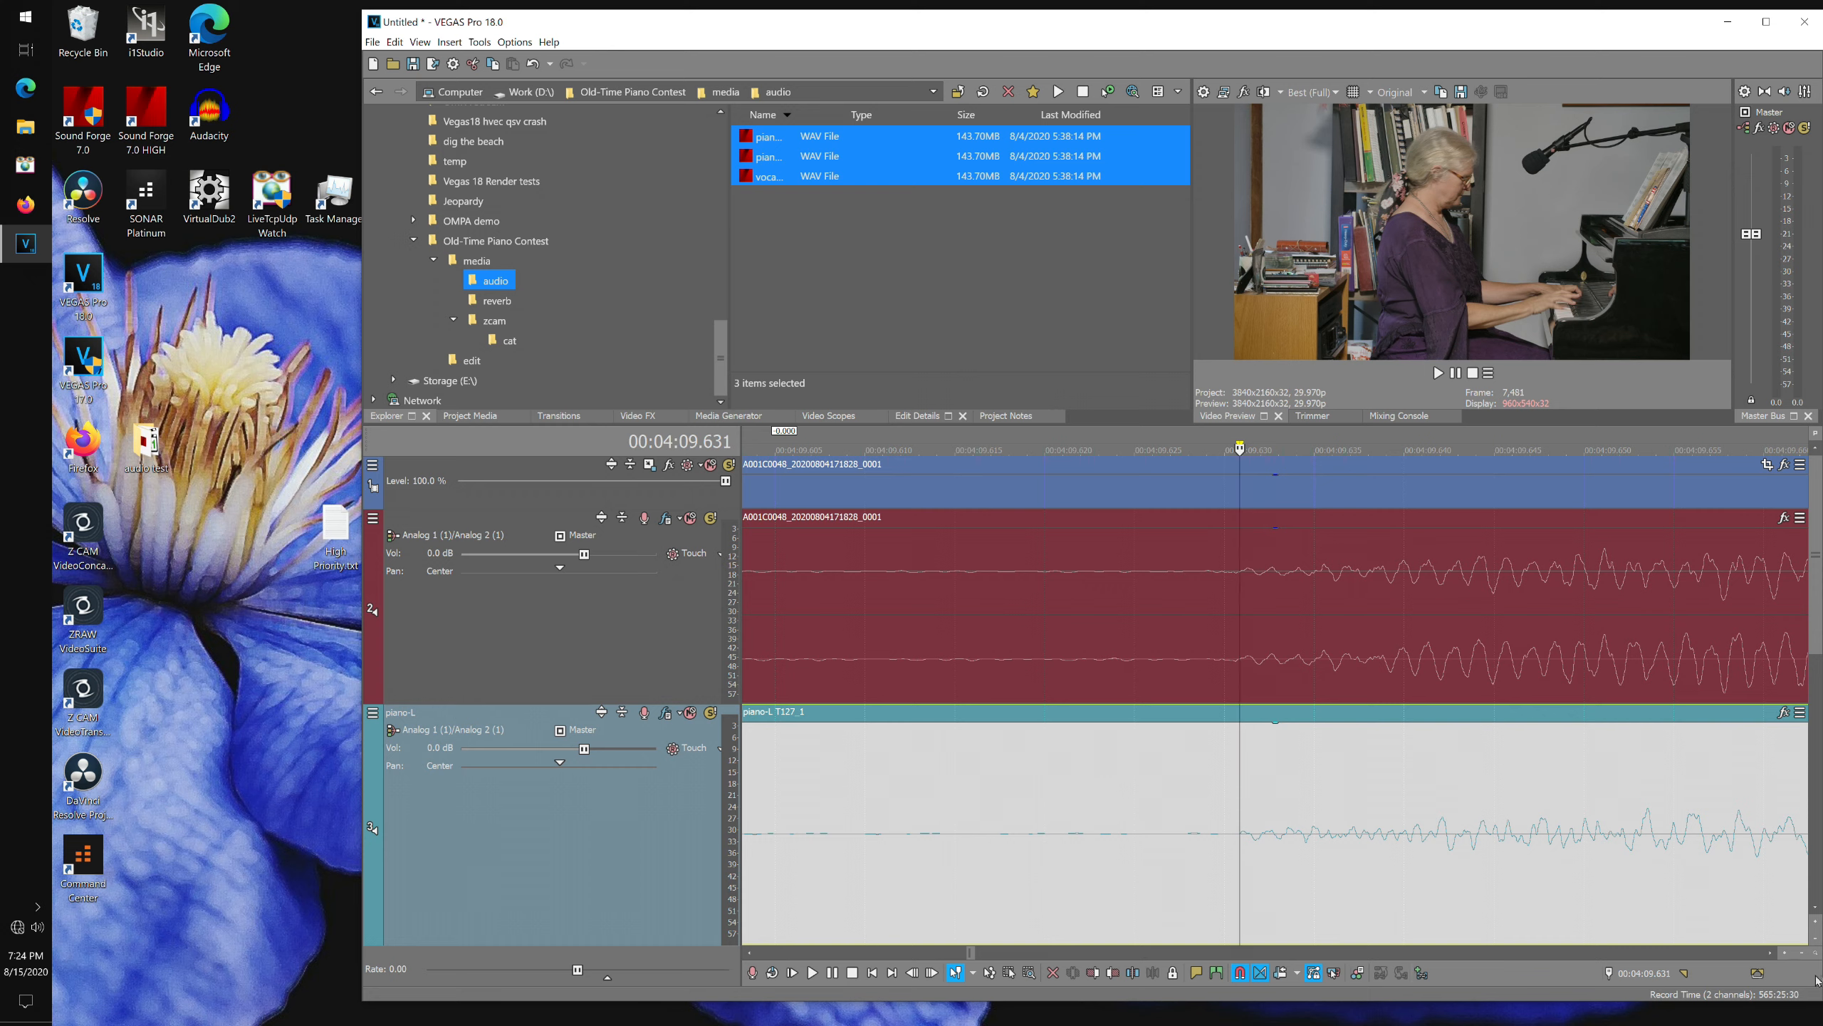
left_click(1803, 953)
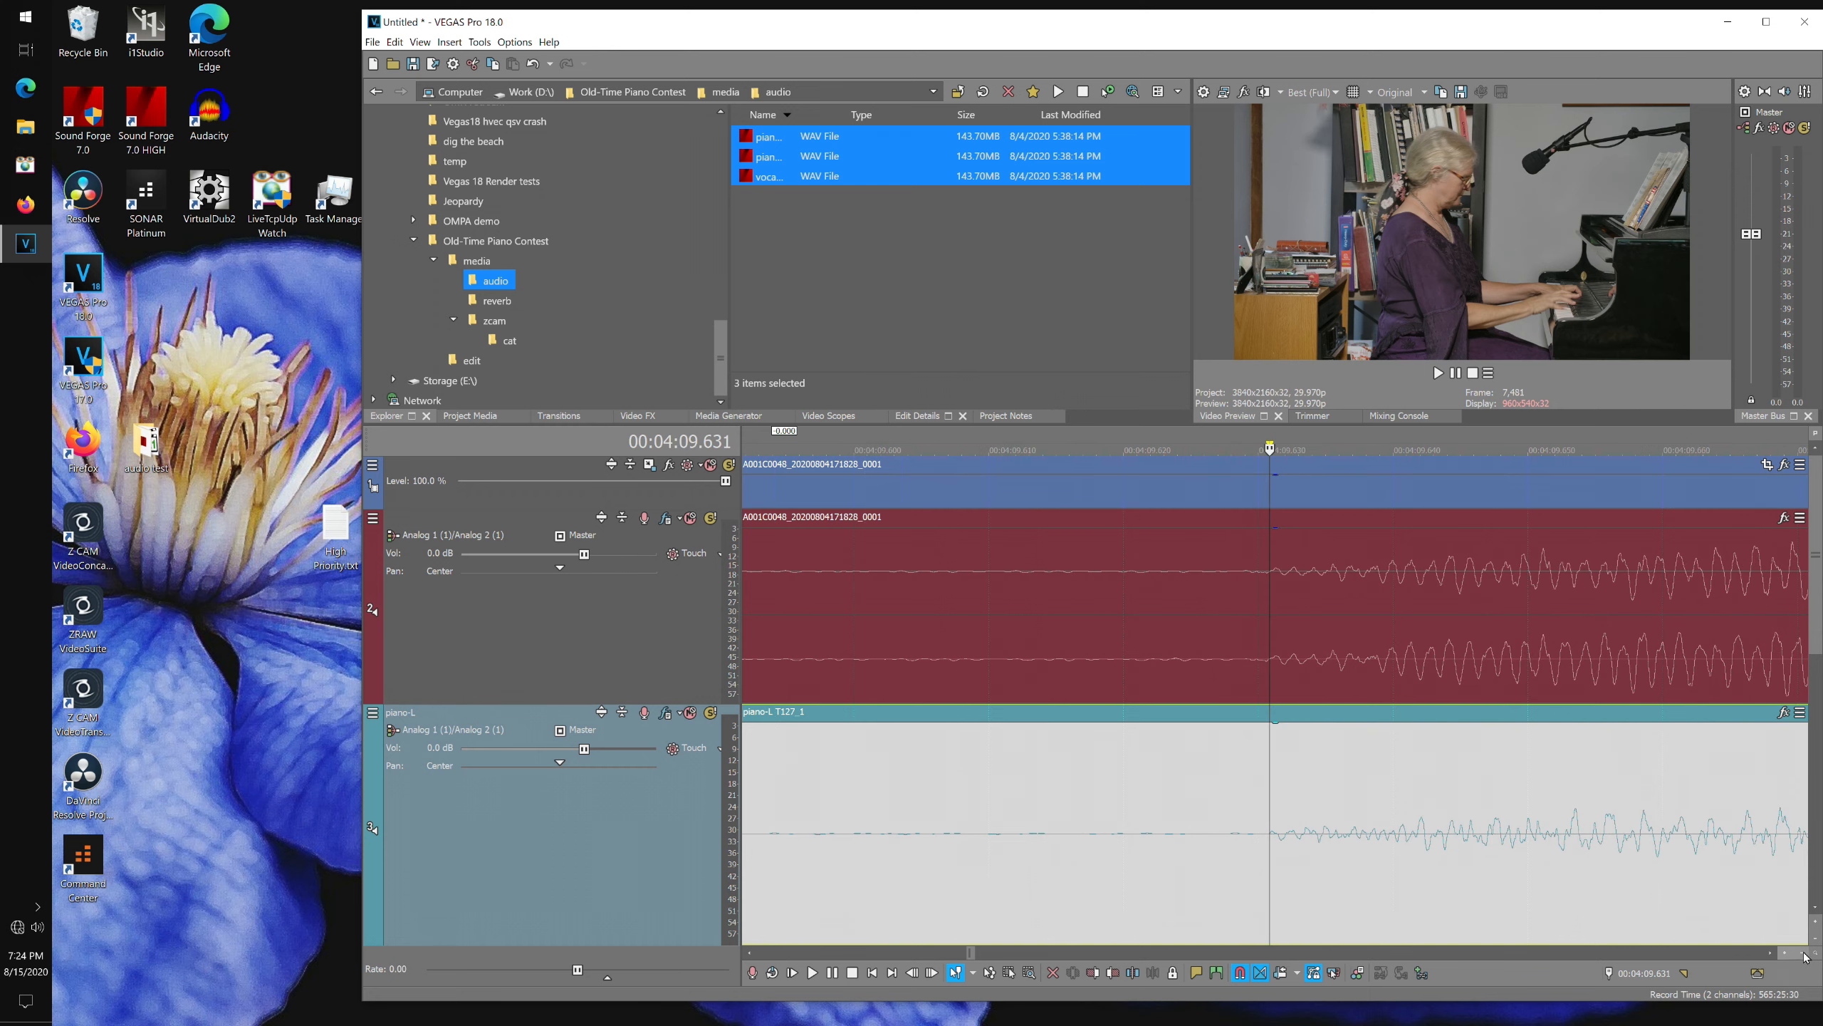
left_click_drag(1803, 954, 1803, 953)
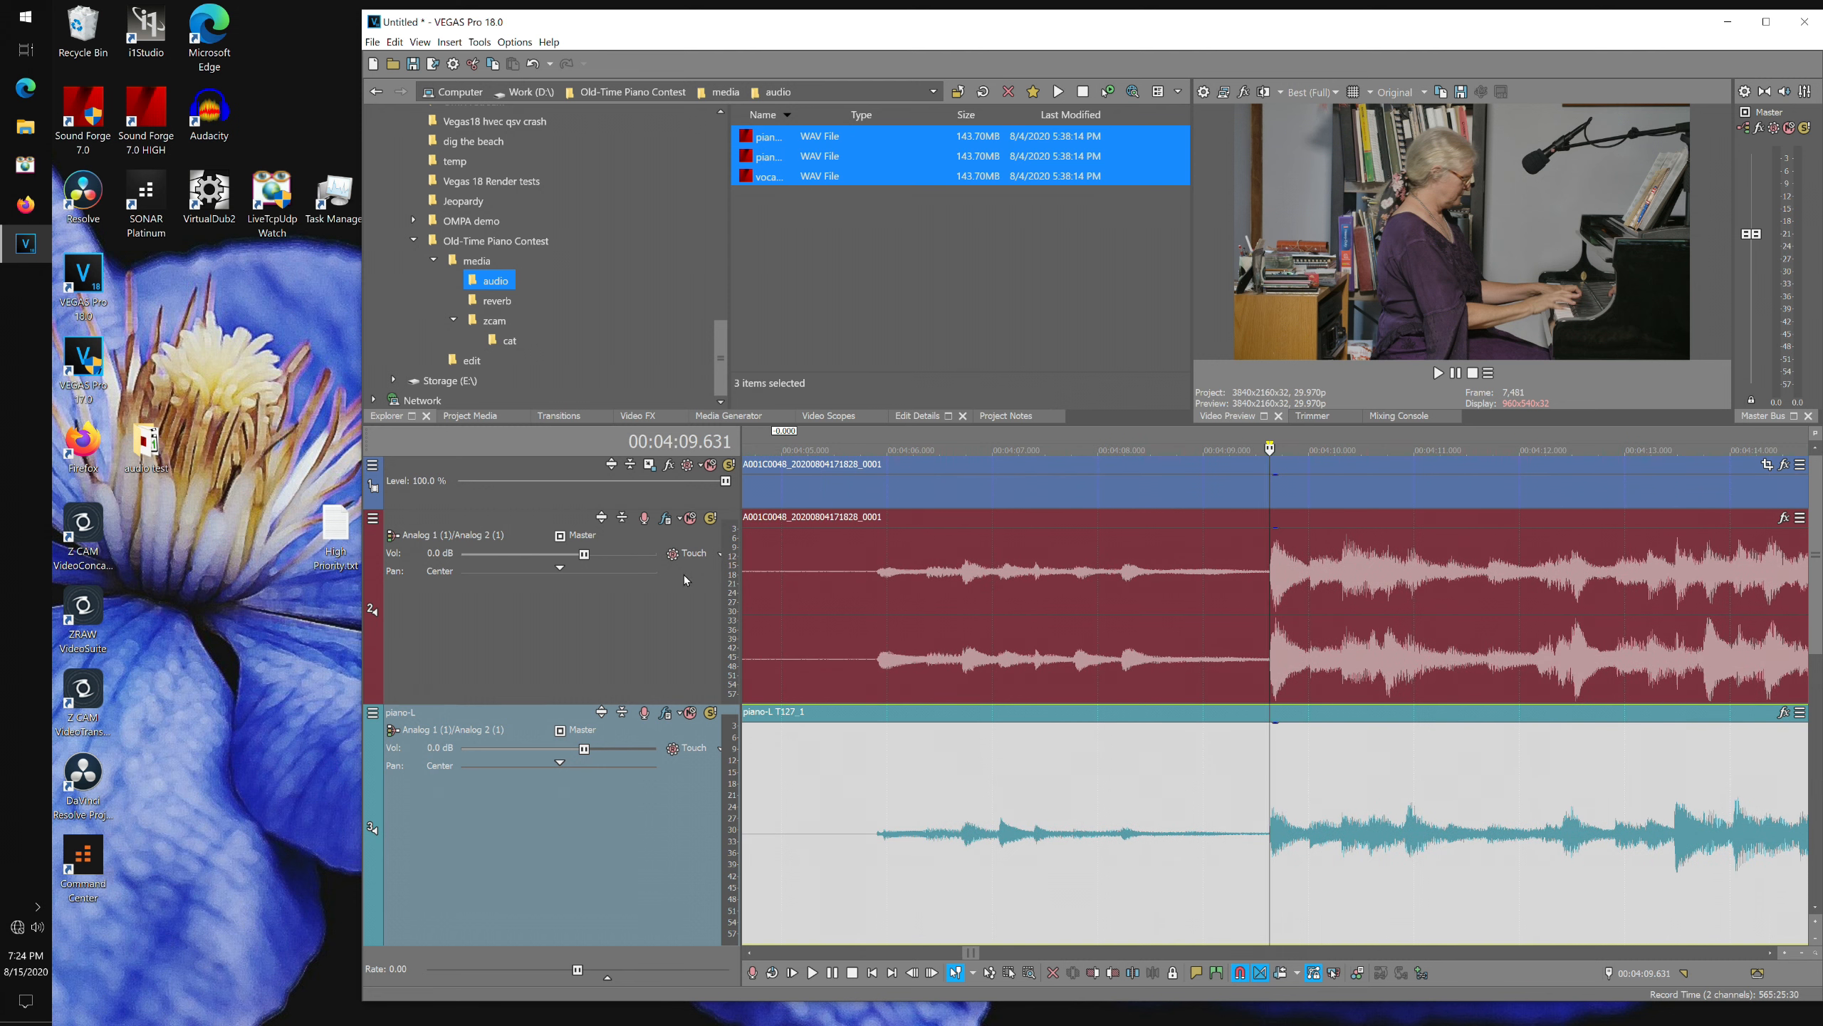
Solo the camera audio and piano-L tracks and play back to check the sync.
left_click(710, 518)
left_click(710, 712)
key("space")
key("space")
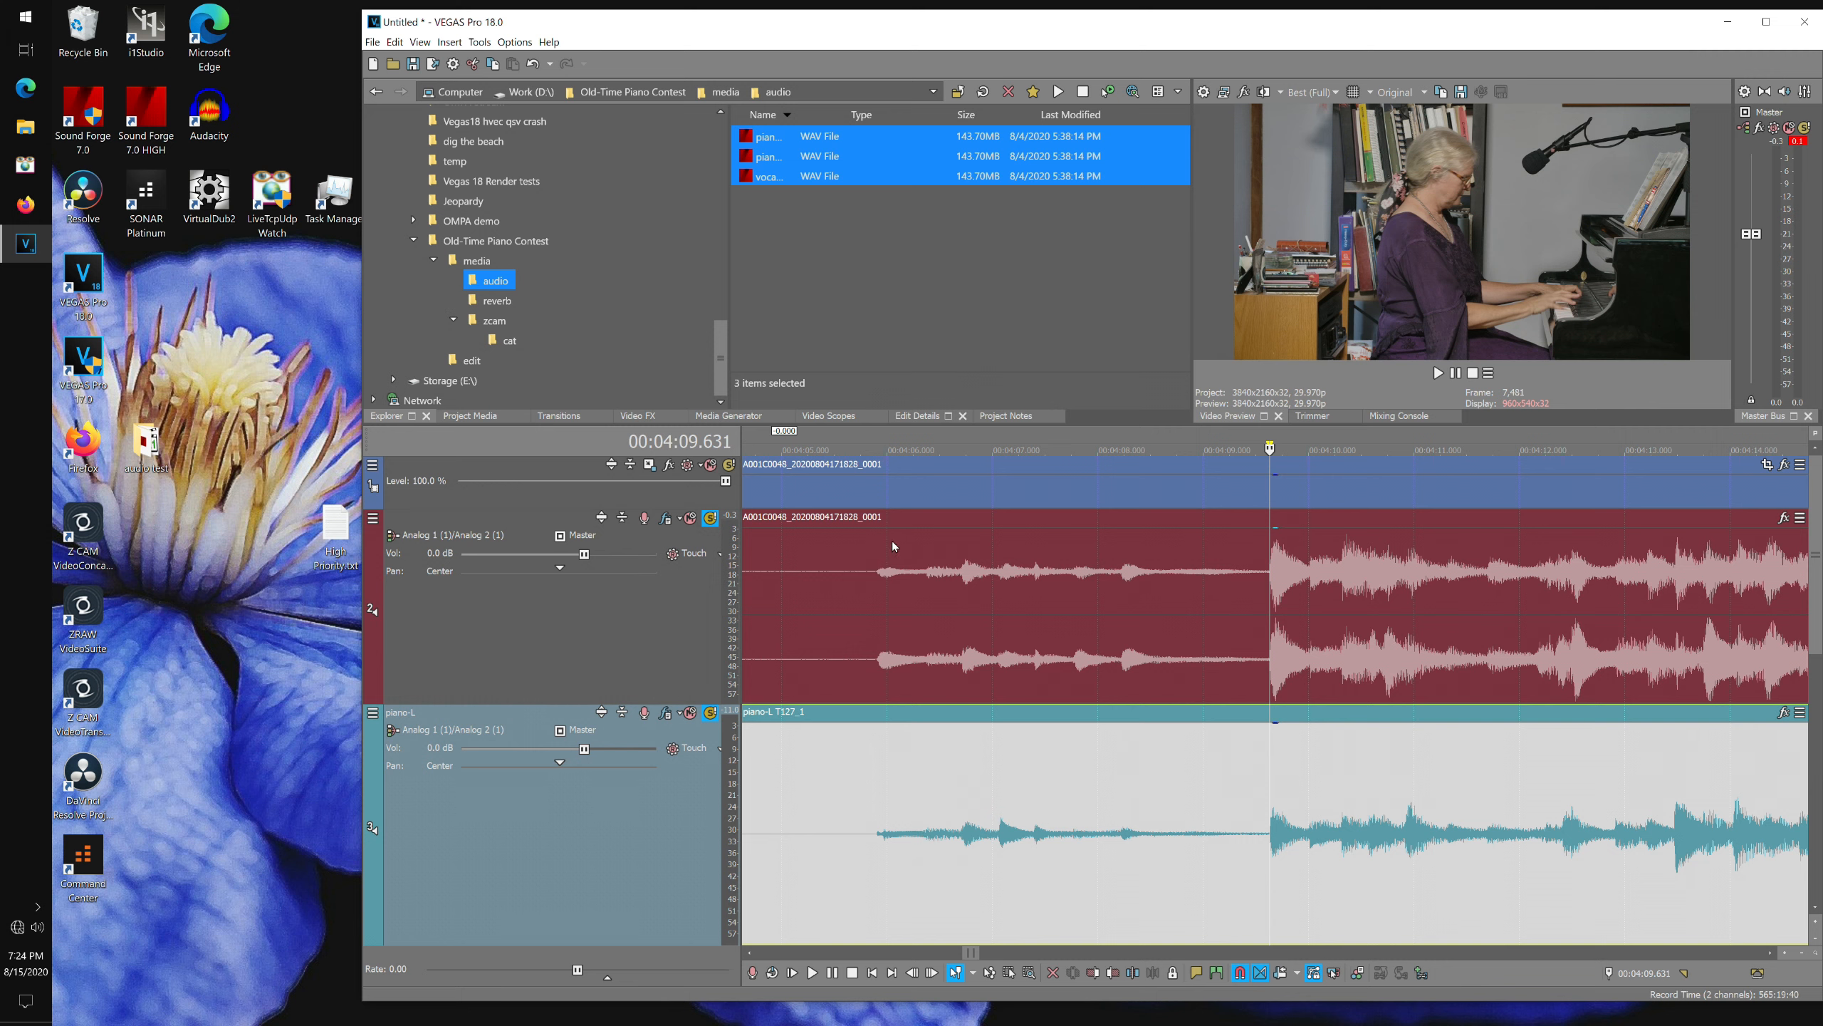
Mute the camera's audio track and rename it camera audio.
left_click(690, 517)
double_click(488, 517)
type("camera a")
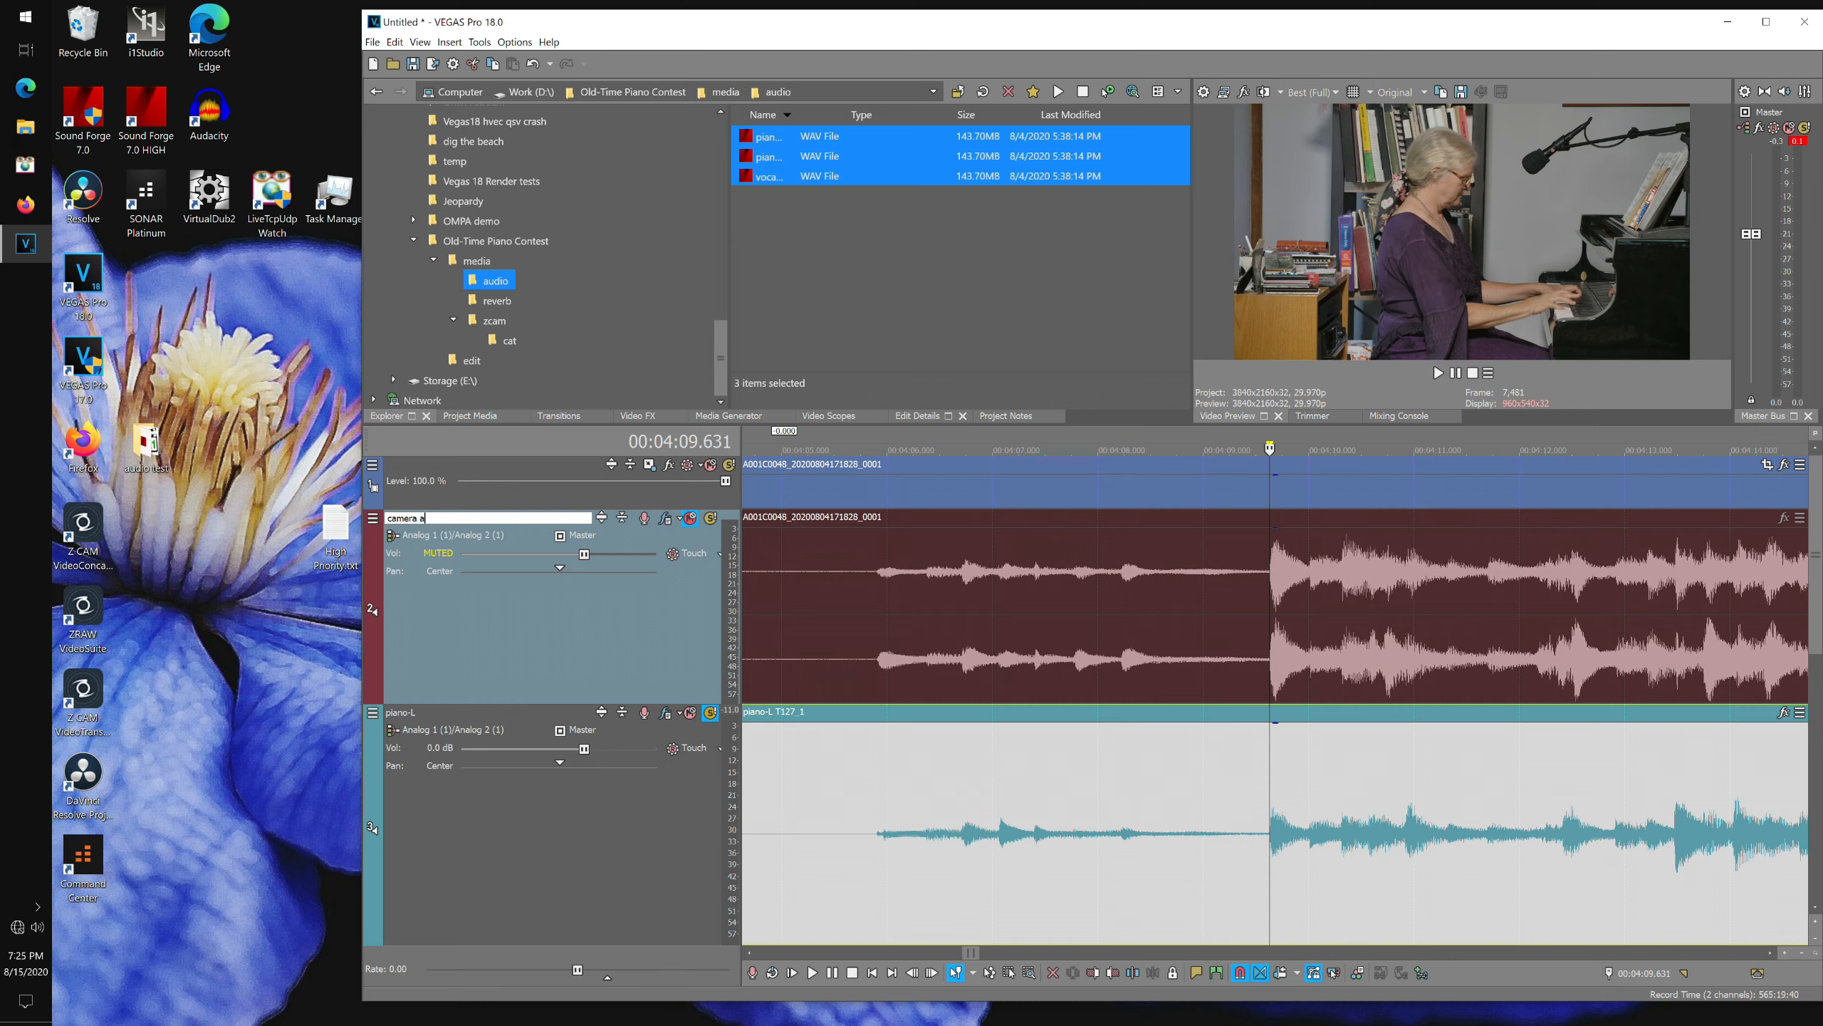
type("udio")
Rename the video track camera and reduce the heights of the enlarged audio tracks.
left_click(413, 466)
double_click(413, 466)
type("camera")
left_click(680, 512)
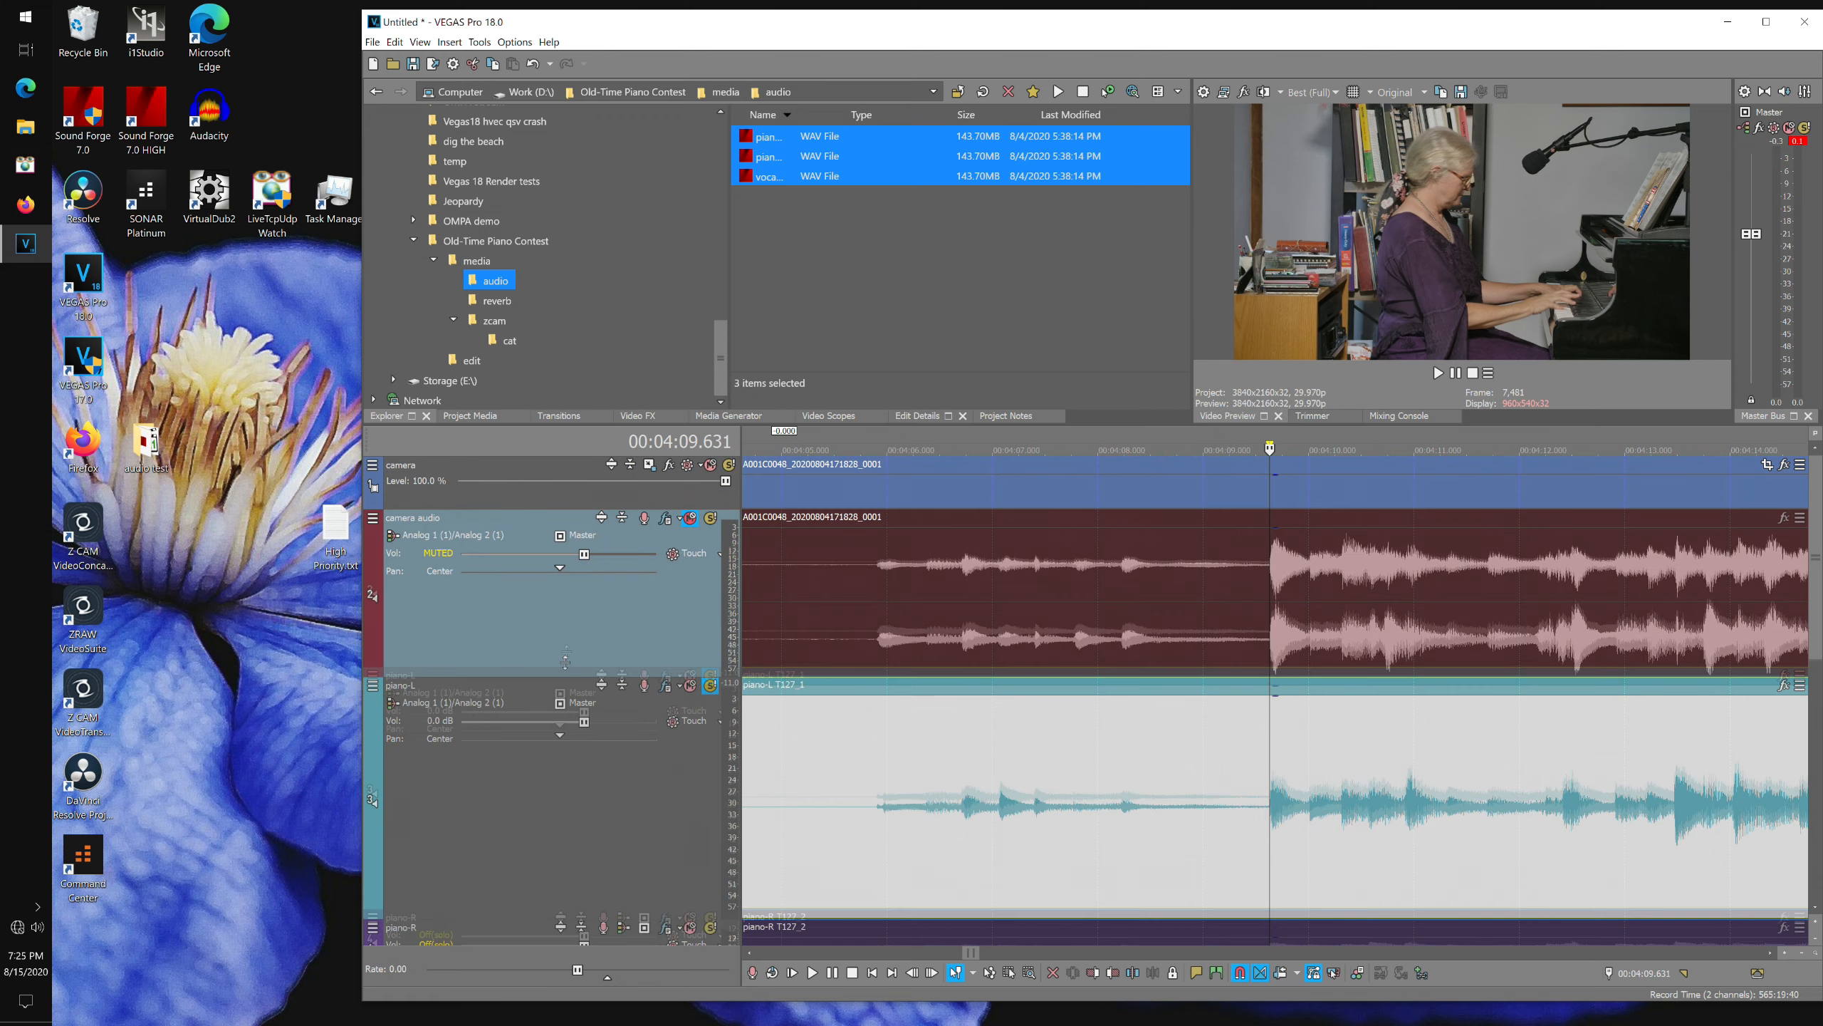
left_click_drag(556, 703, 556, 593)
left_click_drag(517, 835, 517, 676)
Save the project as Ompa 00 piano v18.veg in the Old-Time Piano Contest edit folder.
key("ctrl+s")
left_click(1157, 244)
left_click(994, 472)
left_click_drag(1322, 309, 1296, 361)
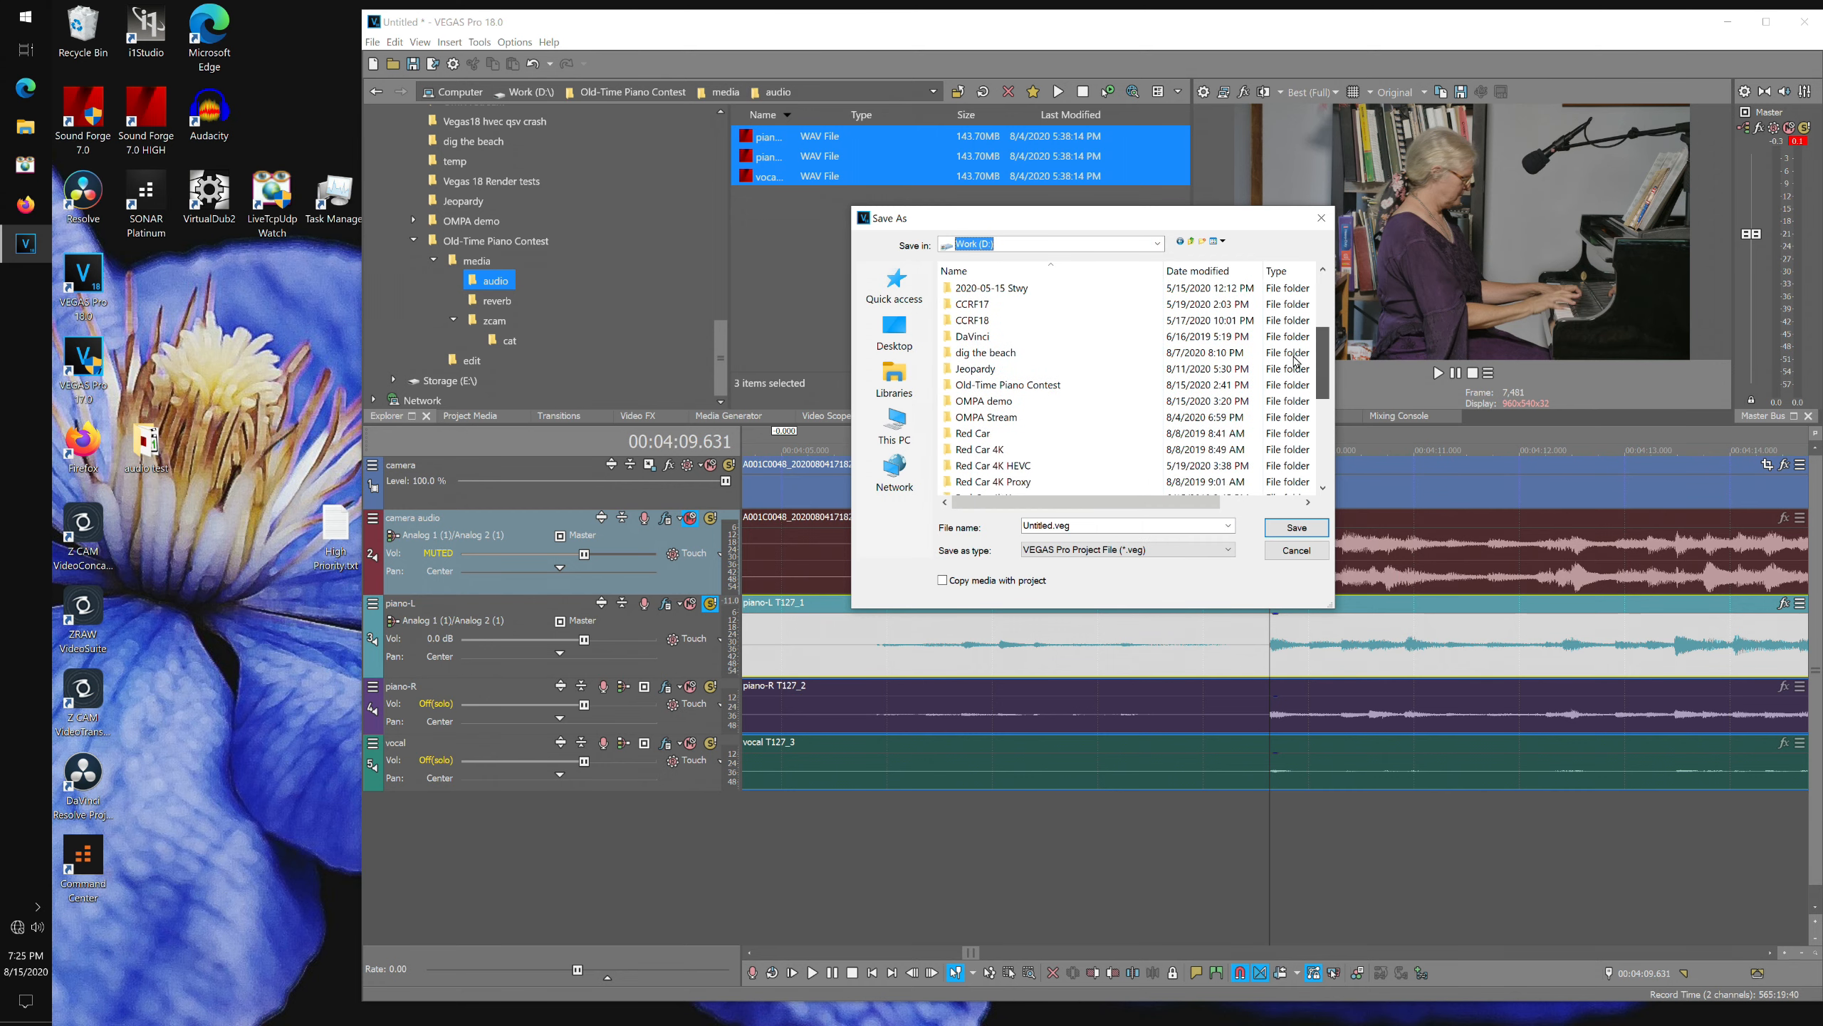
double_click(1005, 385)
double_click(963, 287)
type("Ompa 00 piano v18.veg")
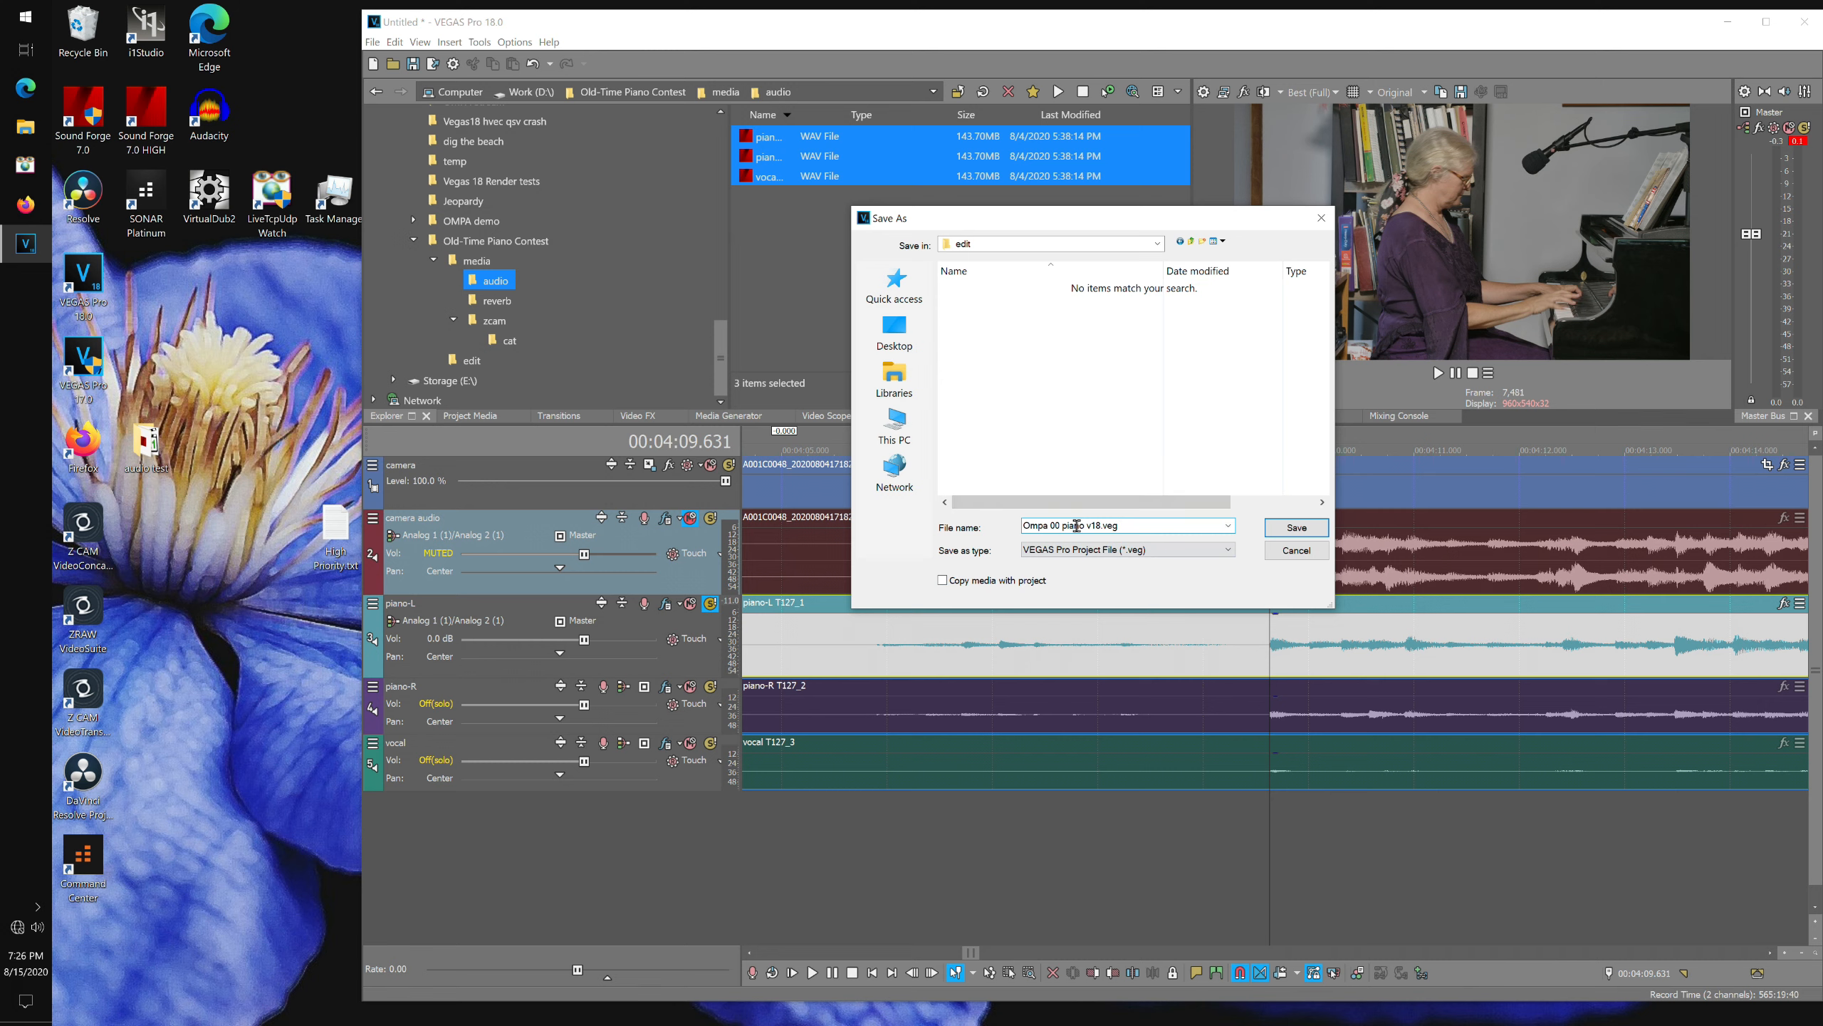
key("Return")
Pan piano-L fully left and piano-R fully right, and mute the vocal track.
left_click(710, 602)
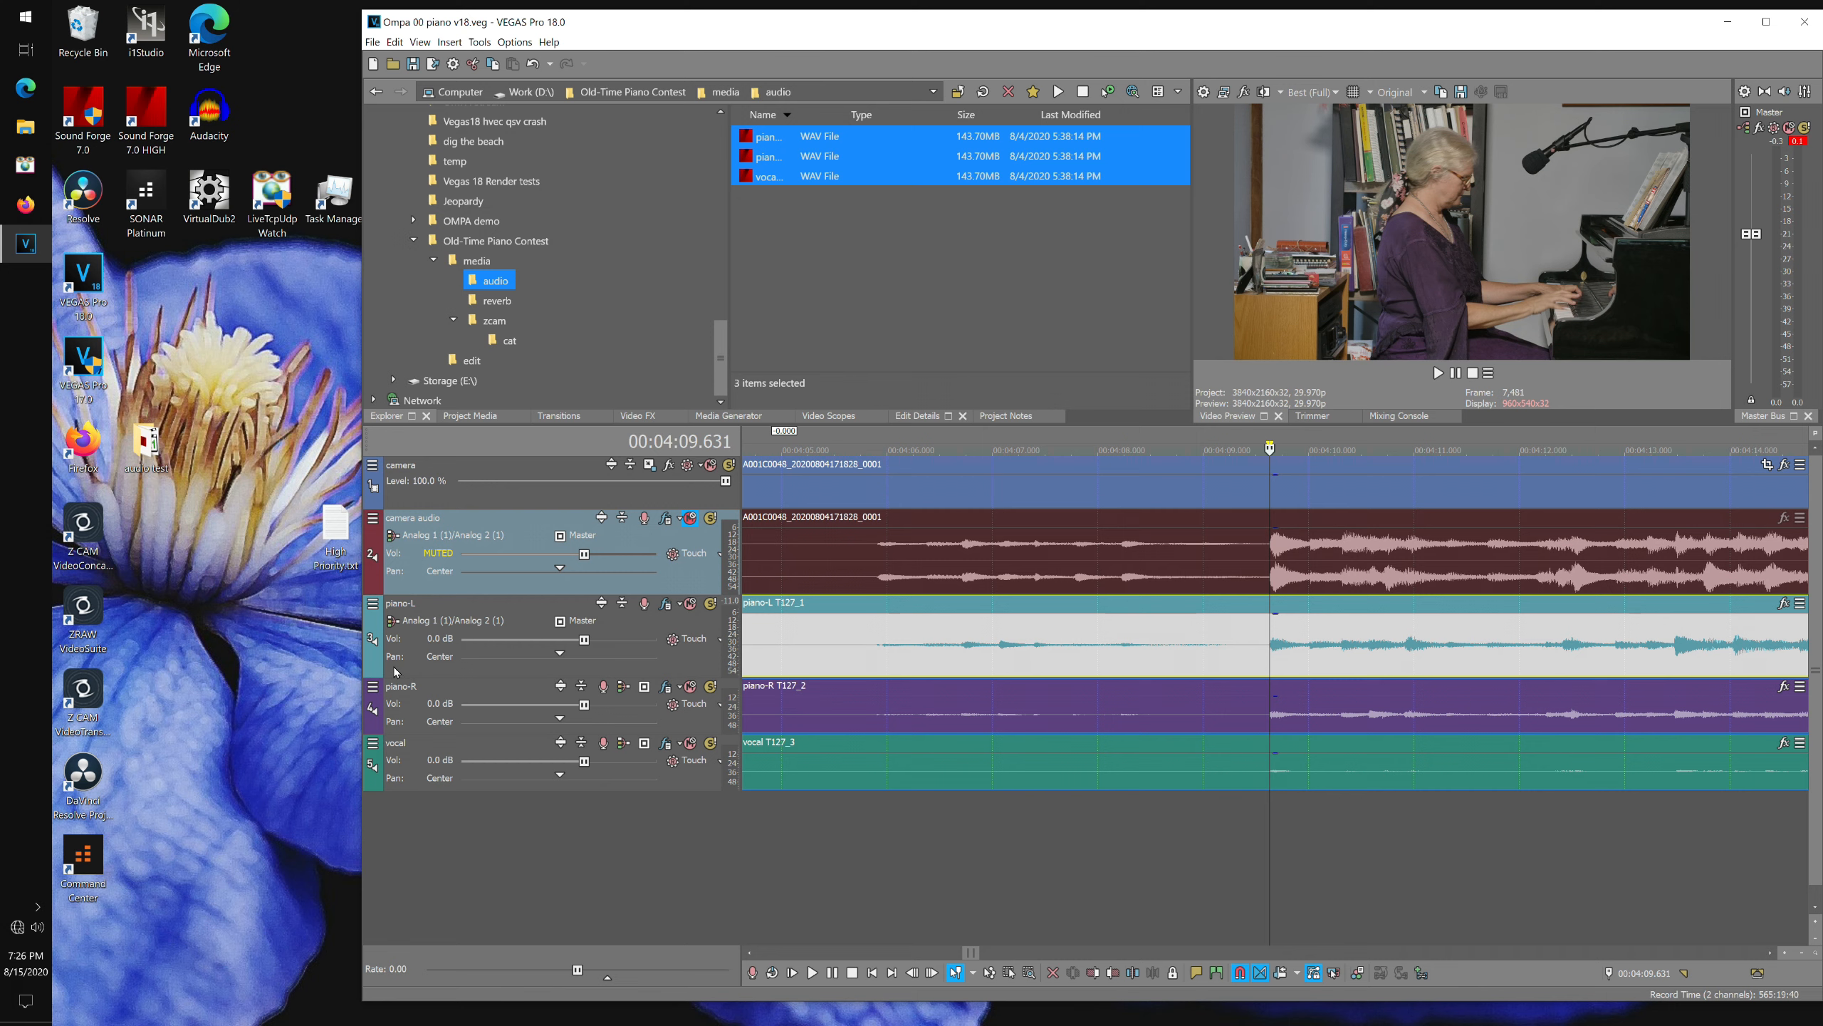
left_click_drag(560, 656, 417, 663)
left_click_drag(561, 721, 657, 720)
left_click(686, 743)
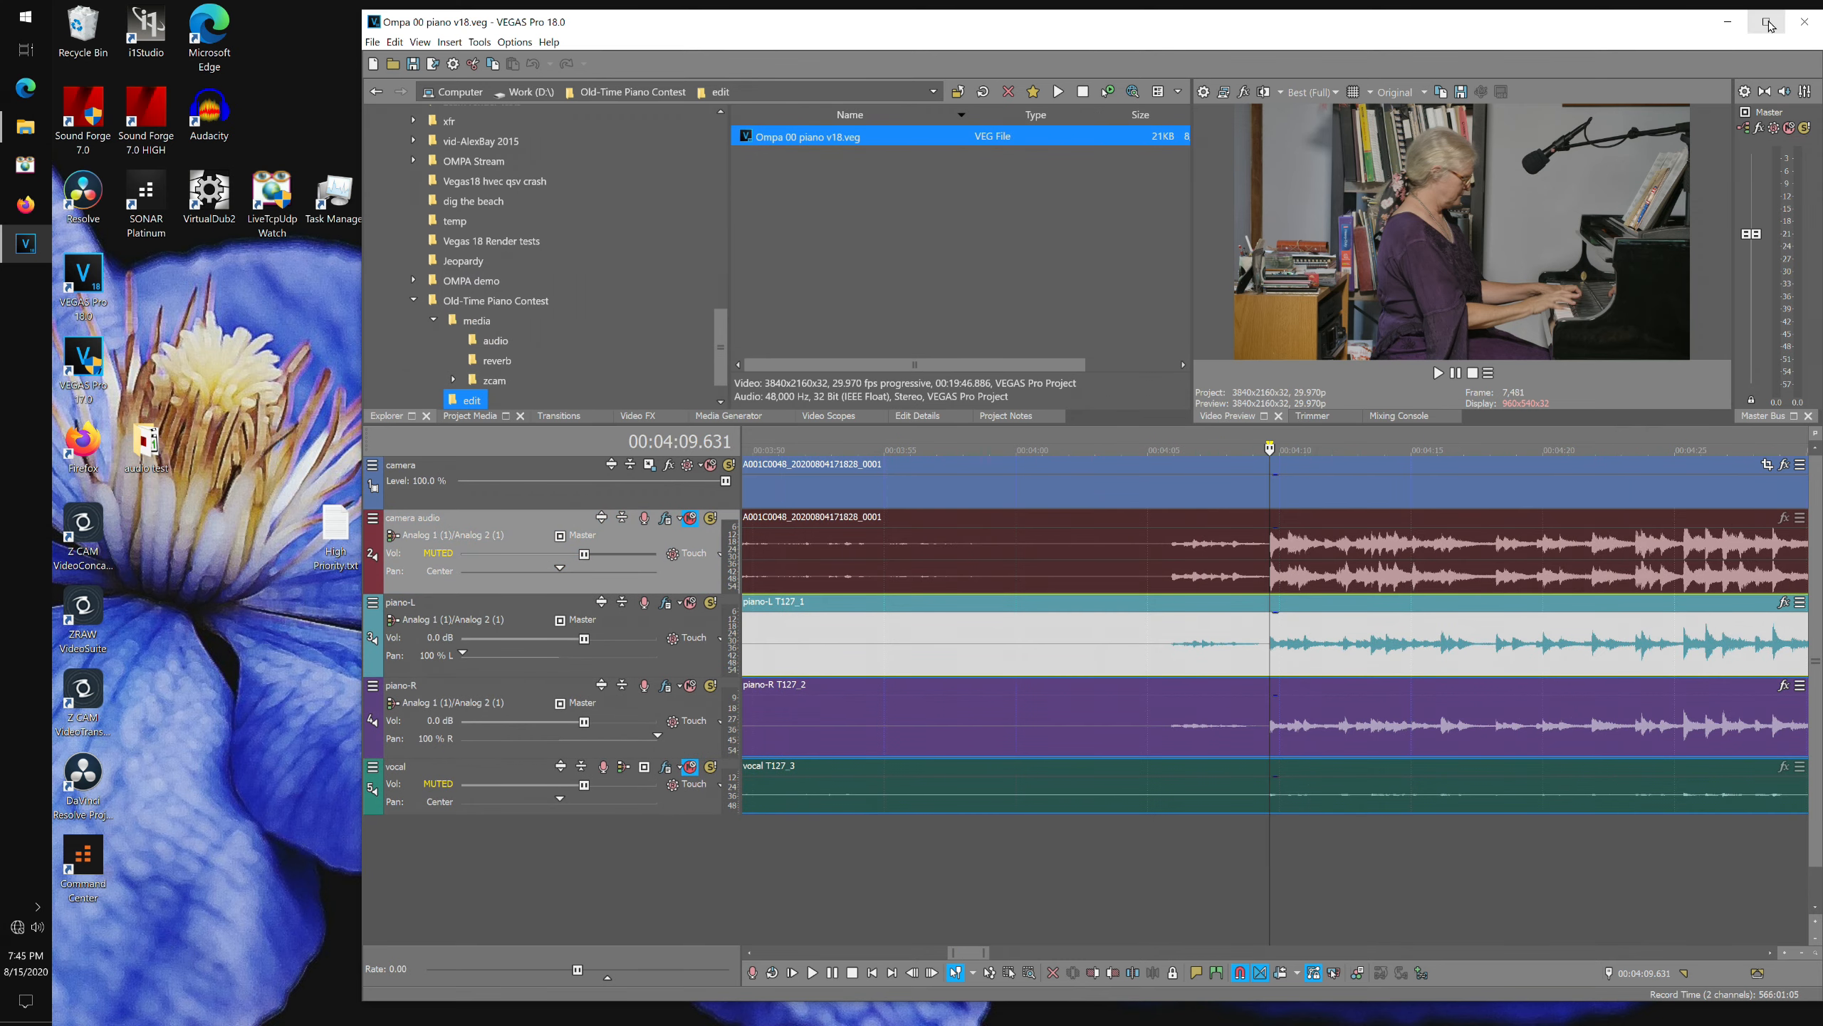
Maximize the program window and select the piano-L track.
left_click(1768, 23)
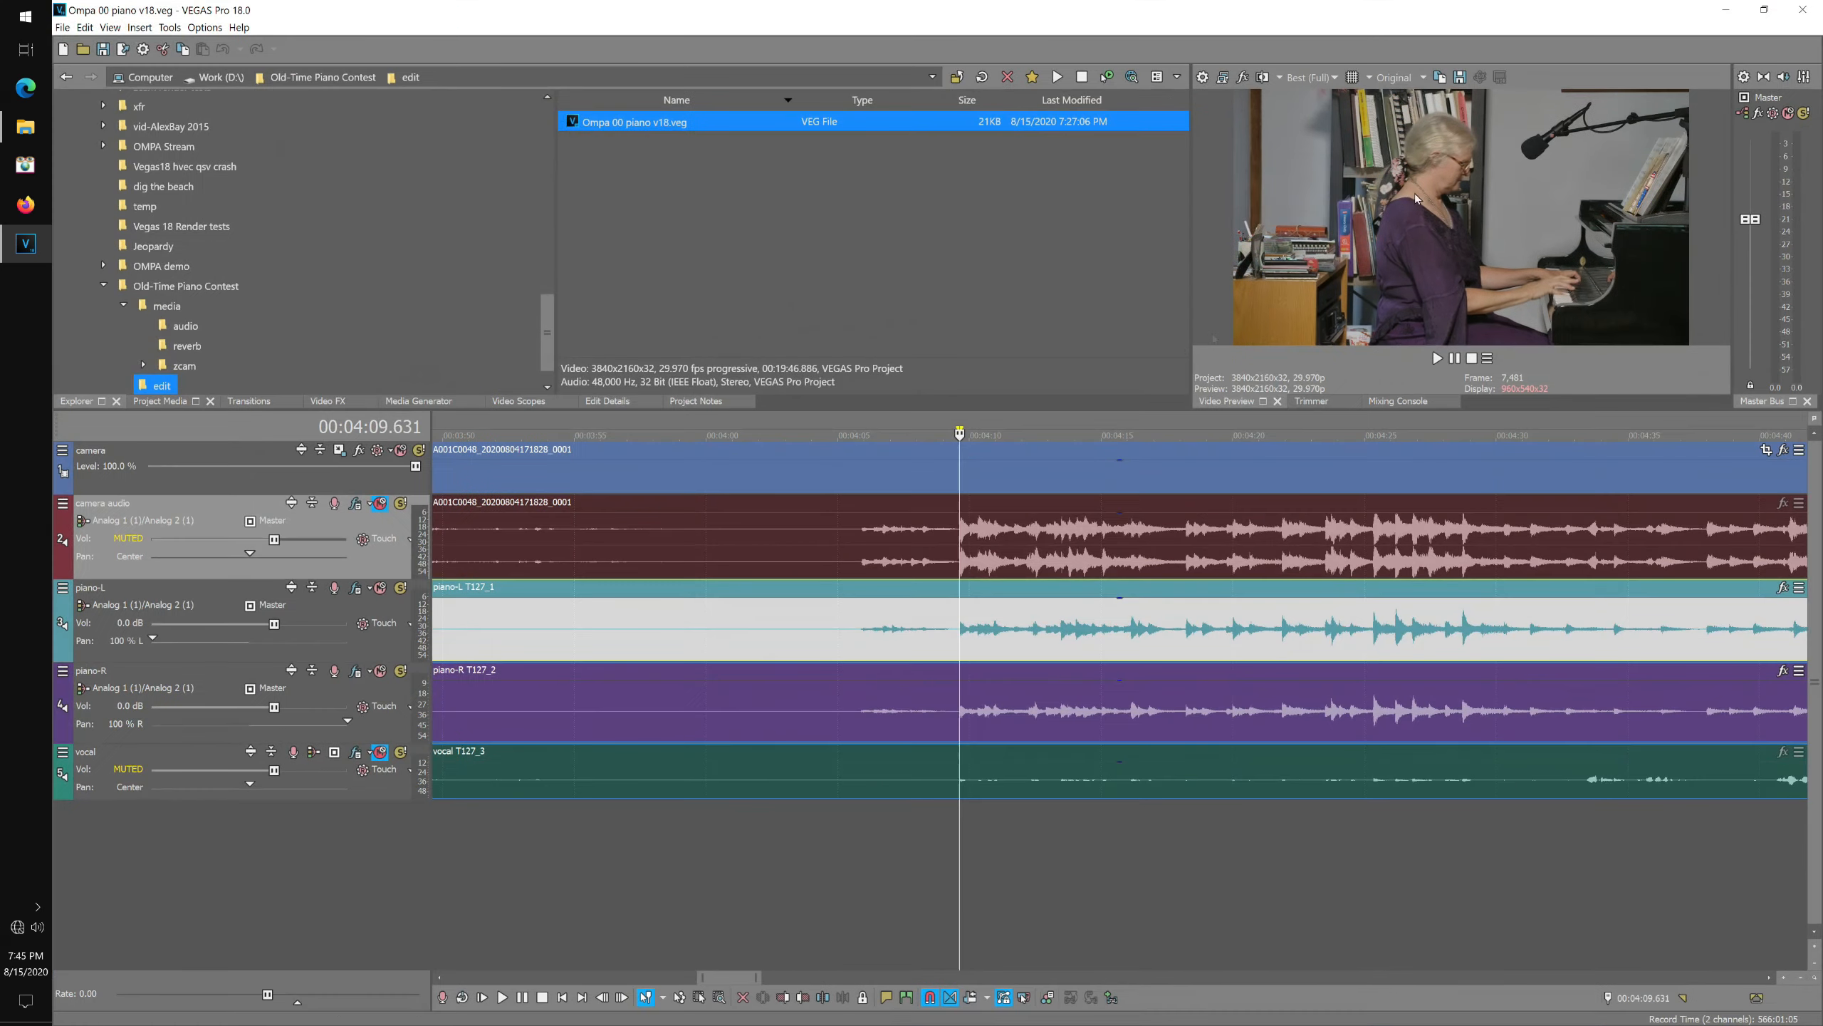
left_click(354, 670)
left_click(849, 347)
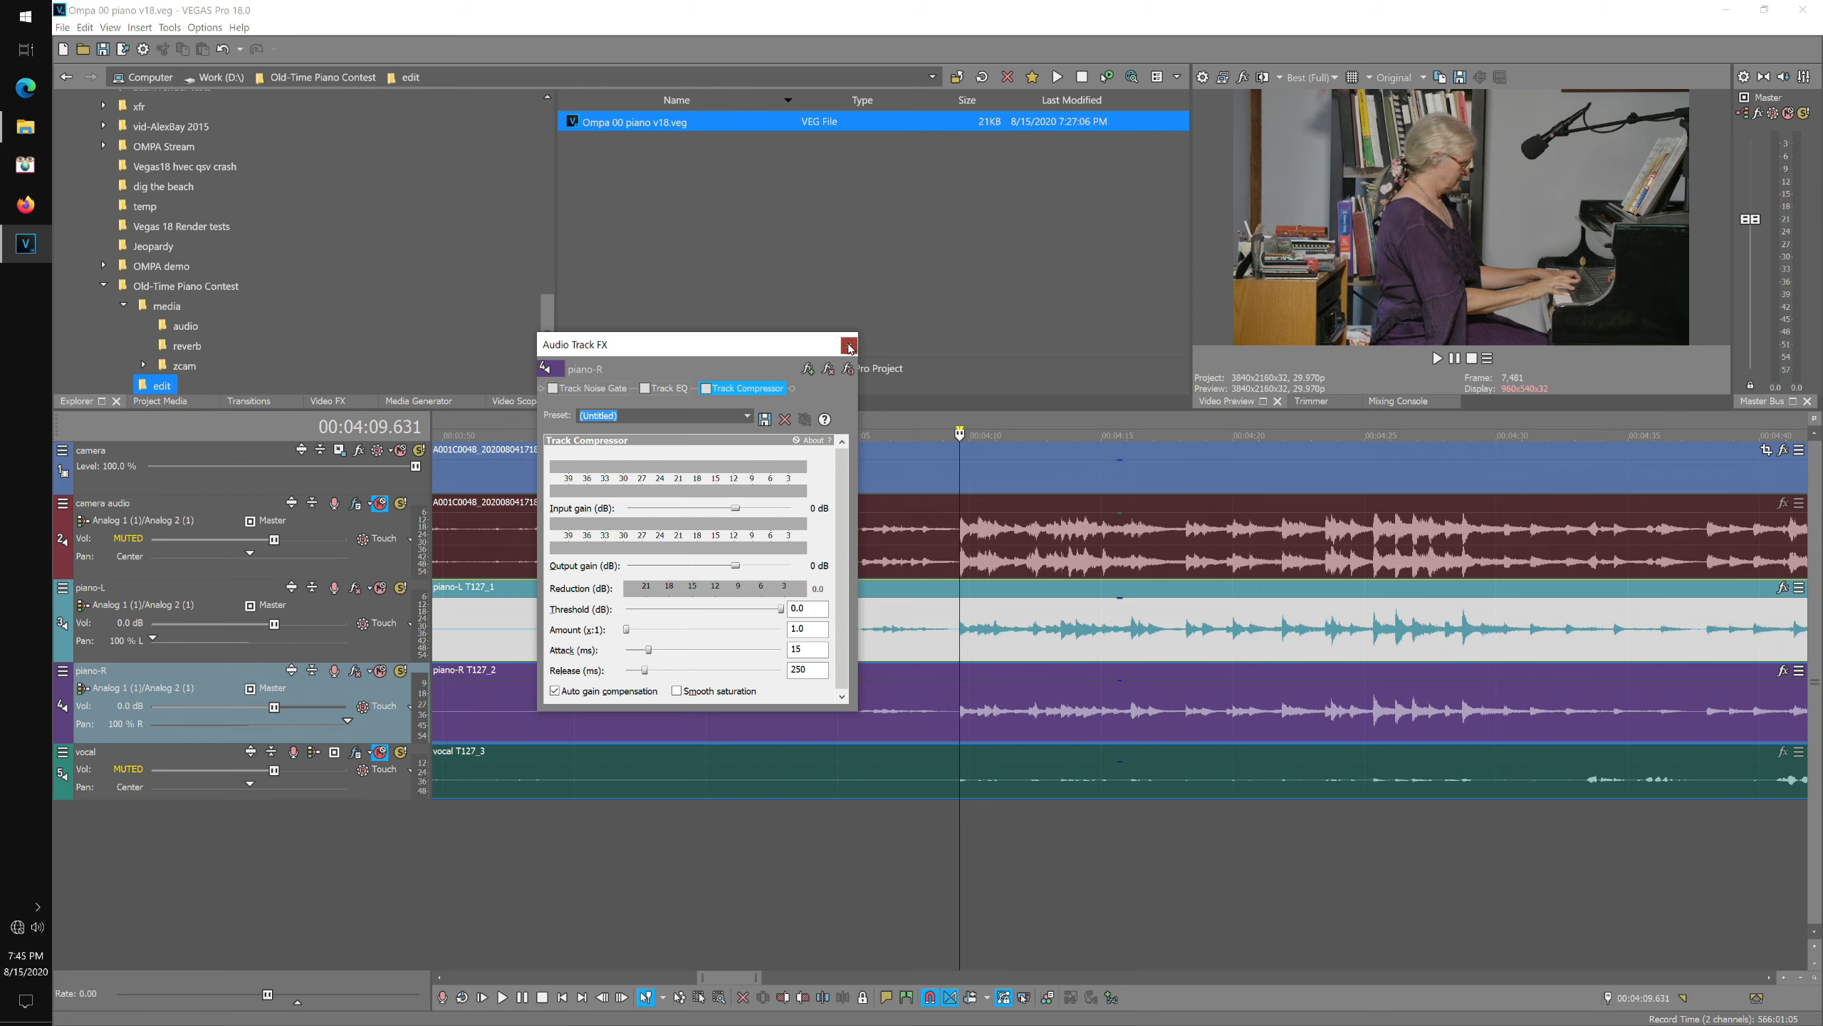
left_click(316, 604)
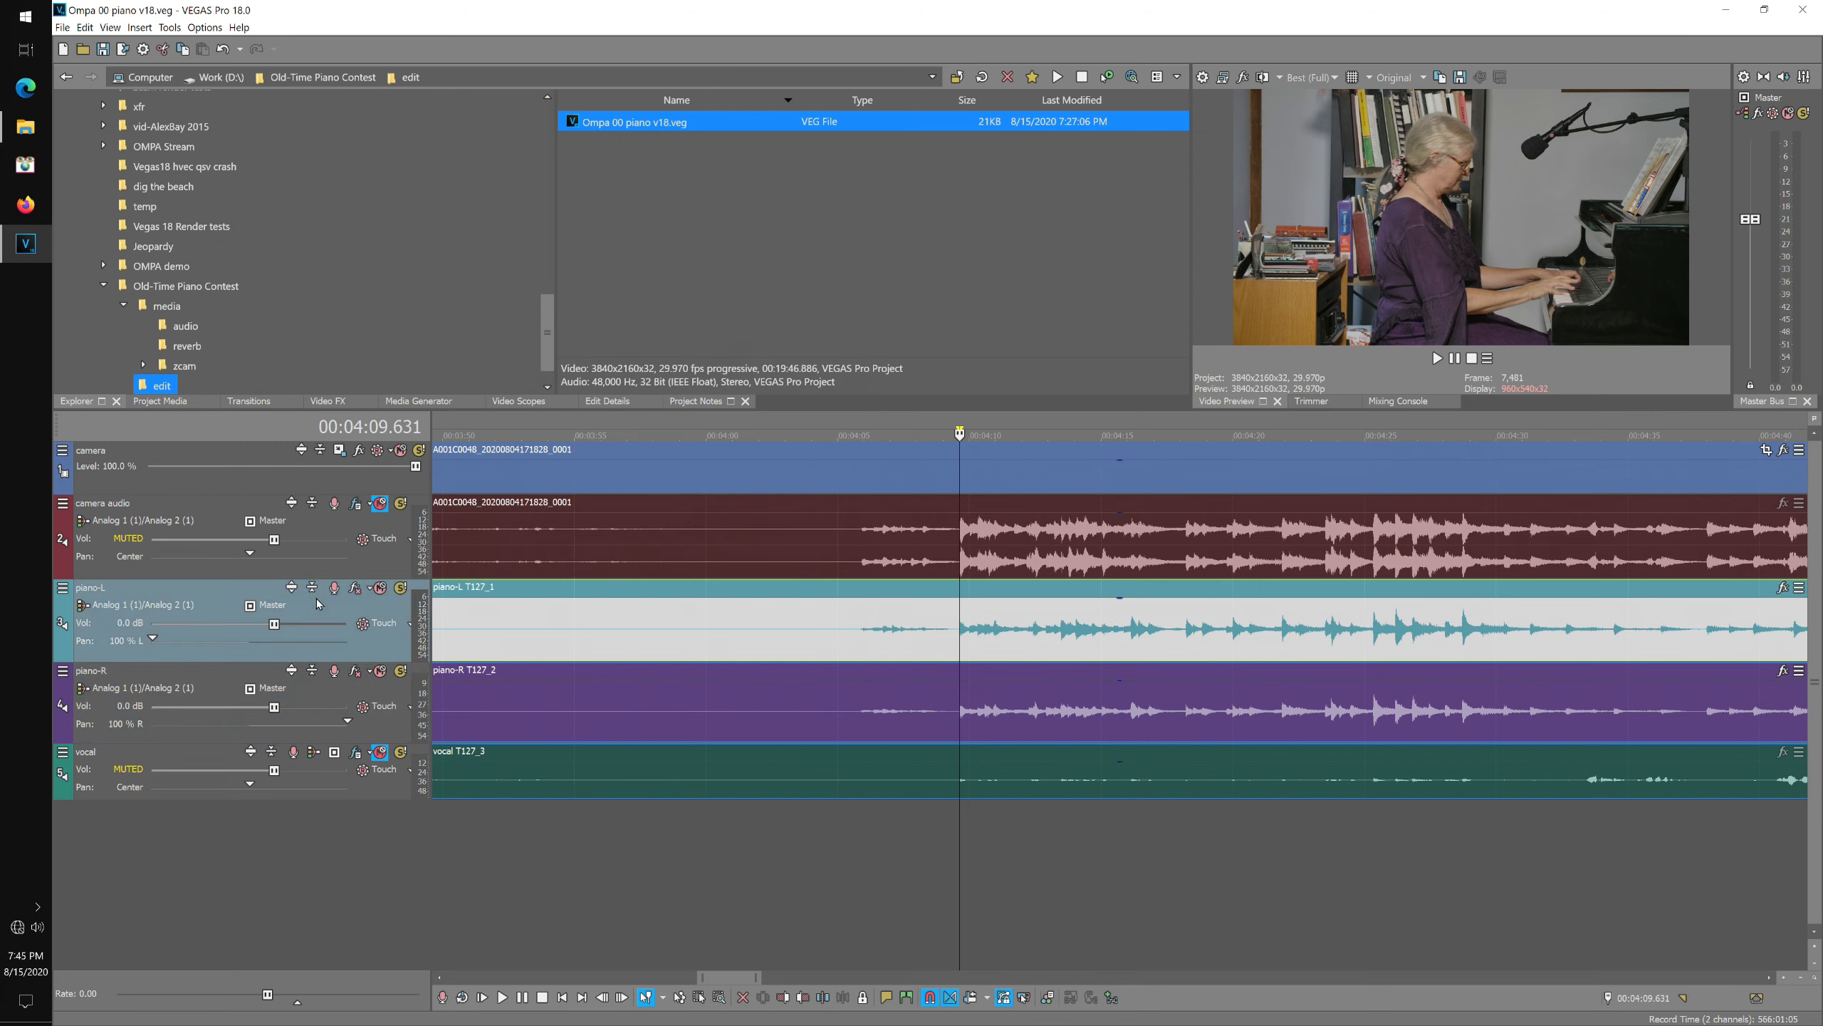
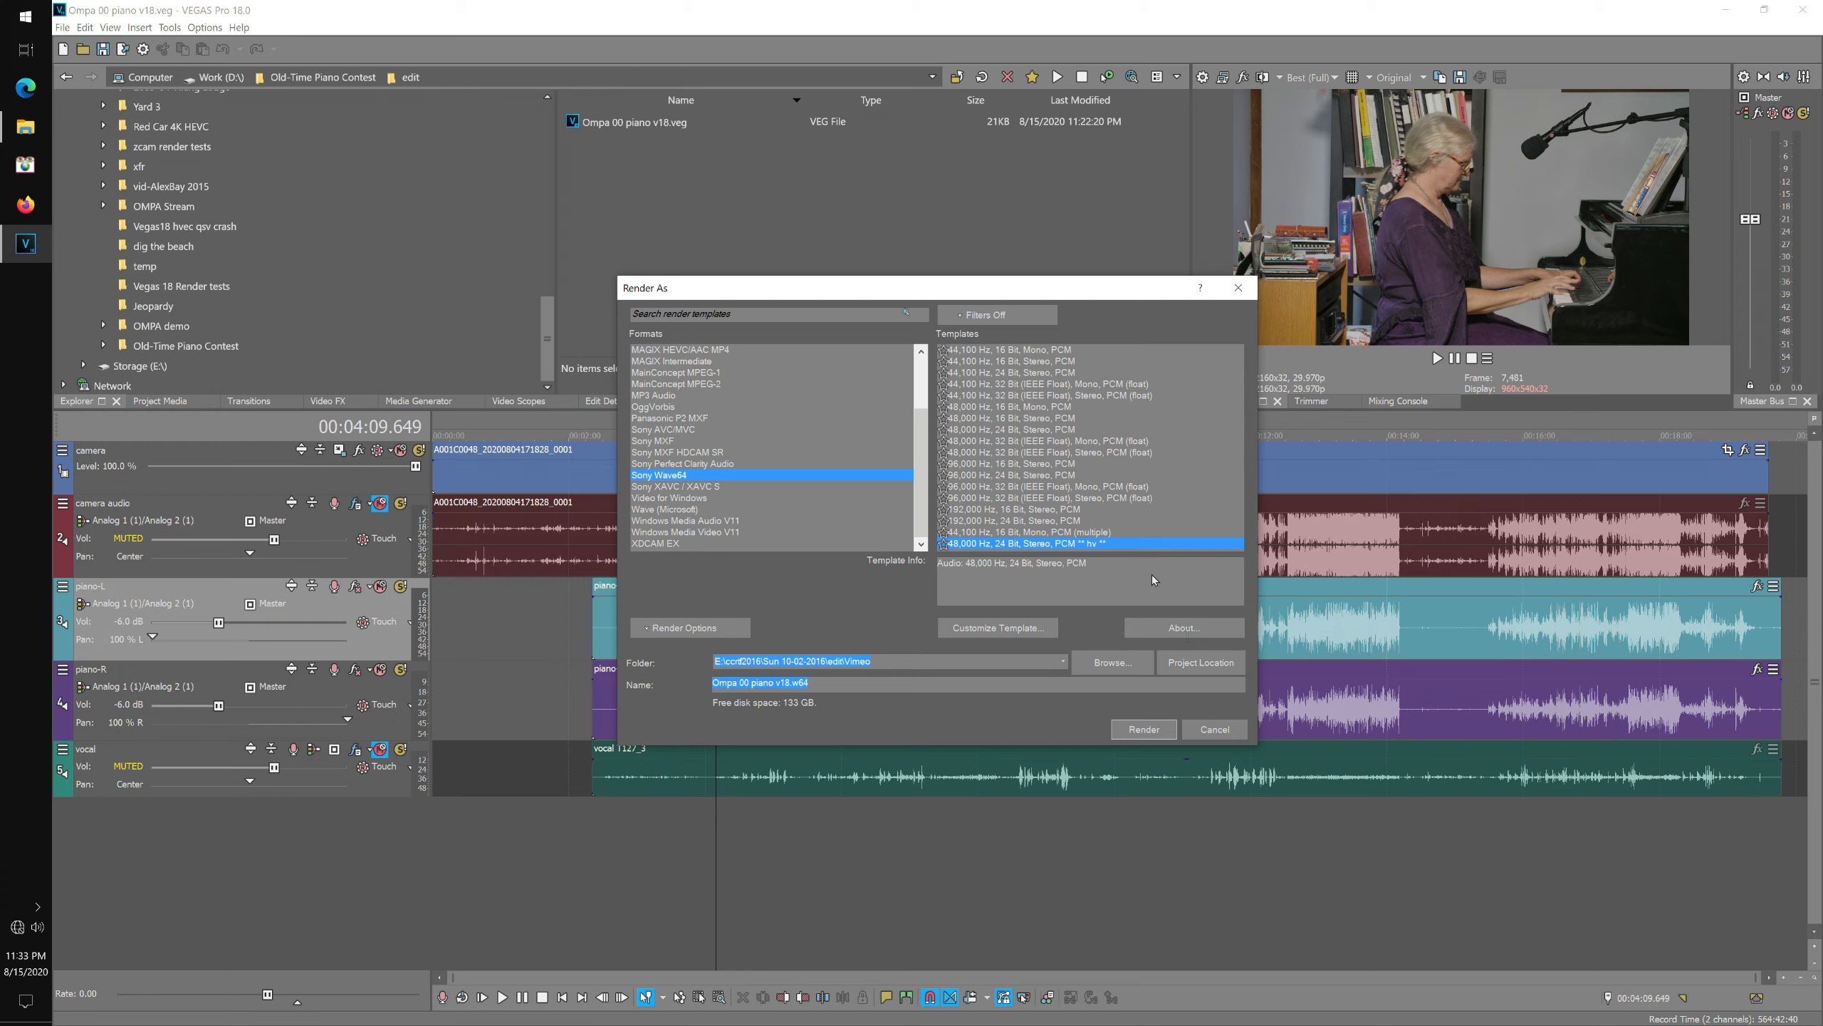
Render the project as Ompa 00 piano v18.w64 with the 48,000 Hz, 24 Bit, Stereo, PCM template.
left_click(1222, 665)
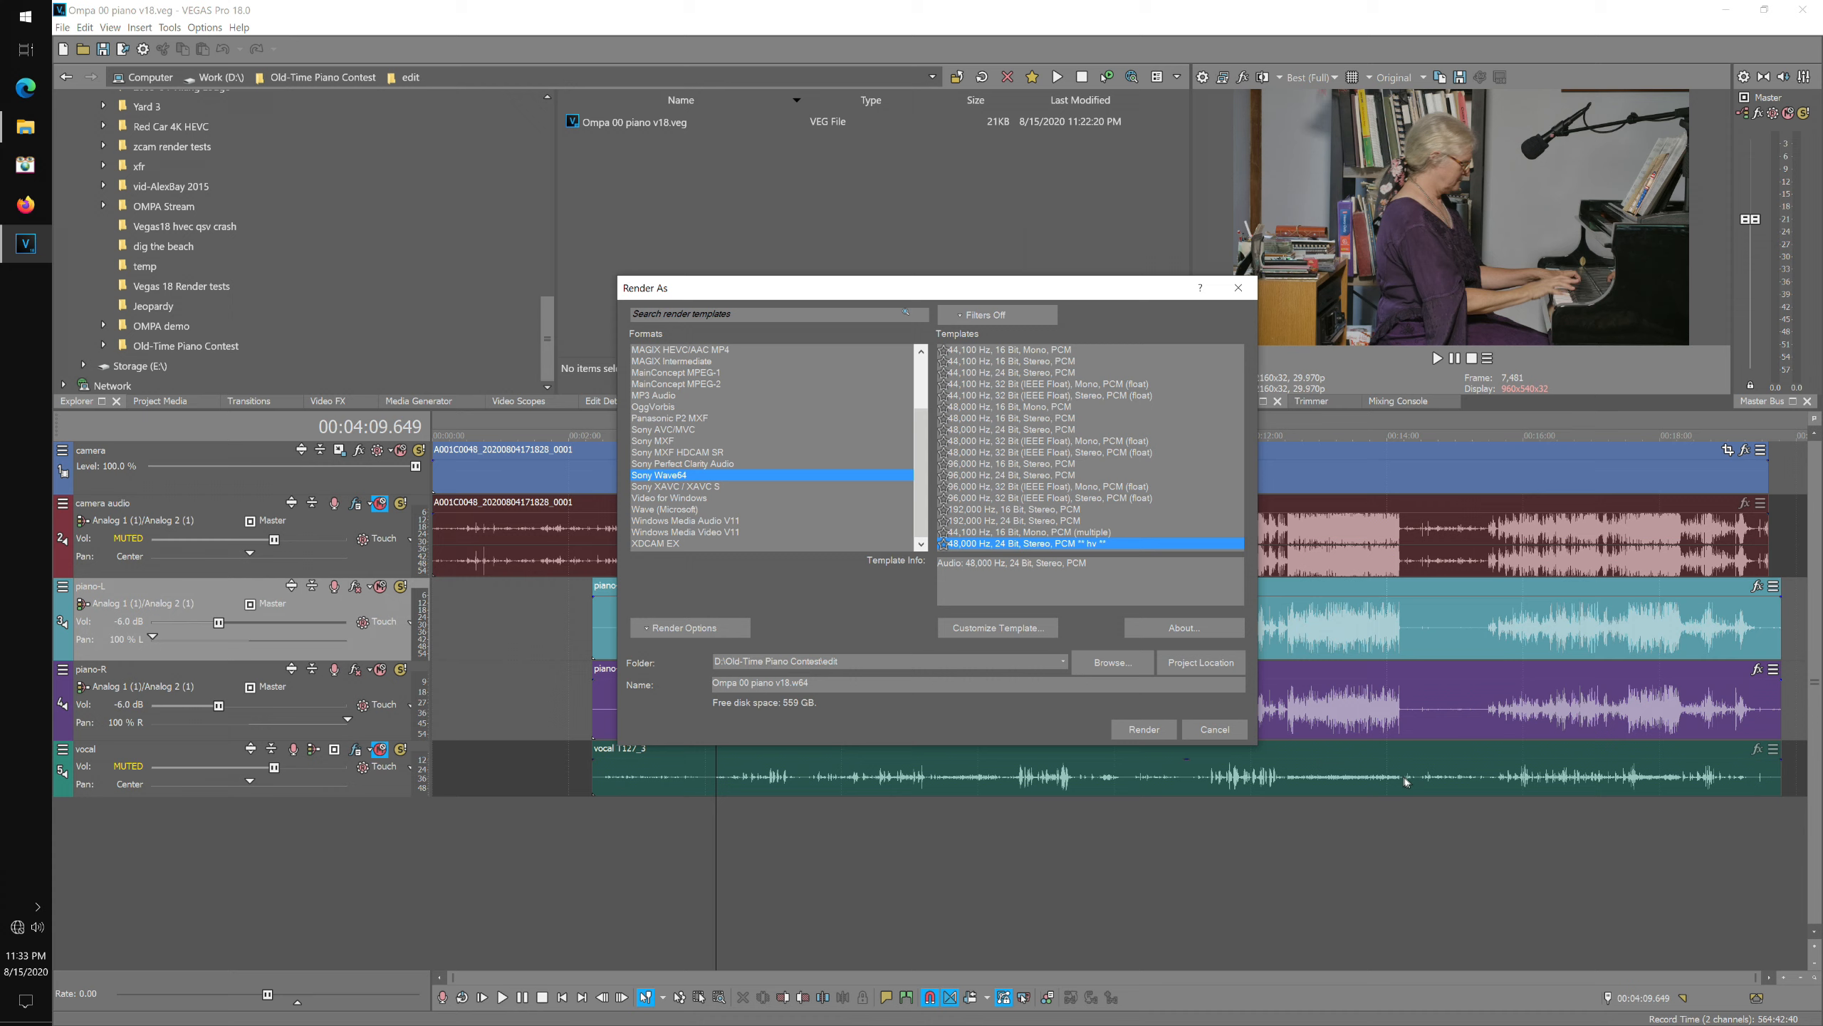
left_click(1151, 730)
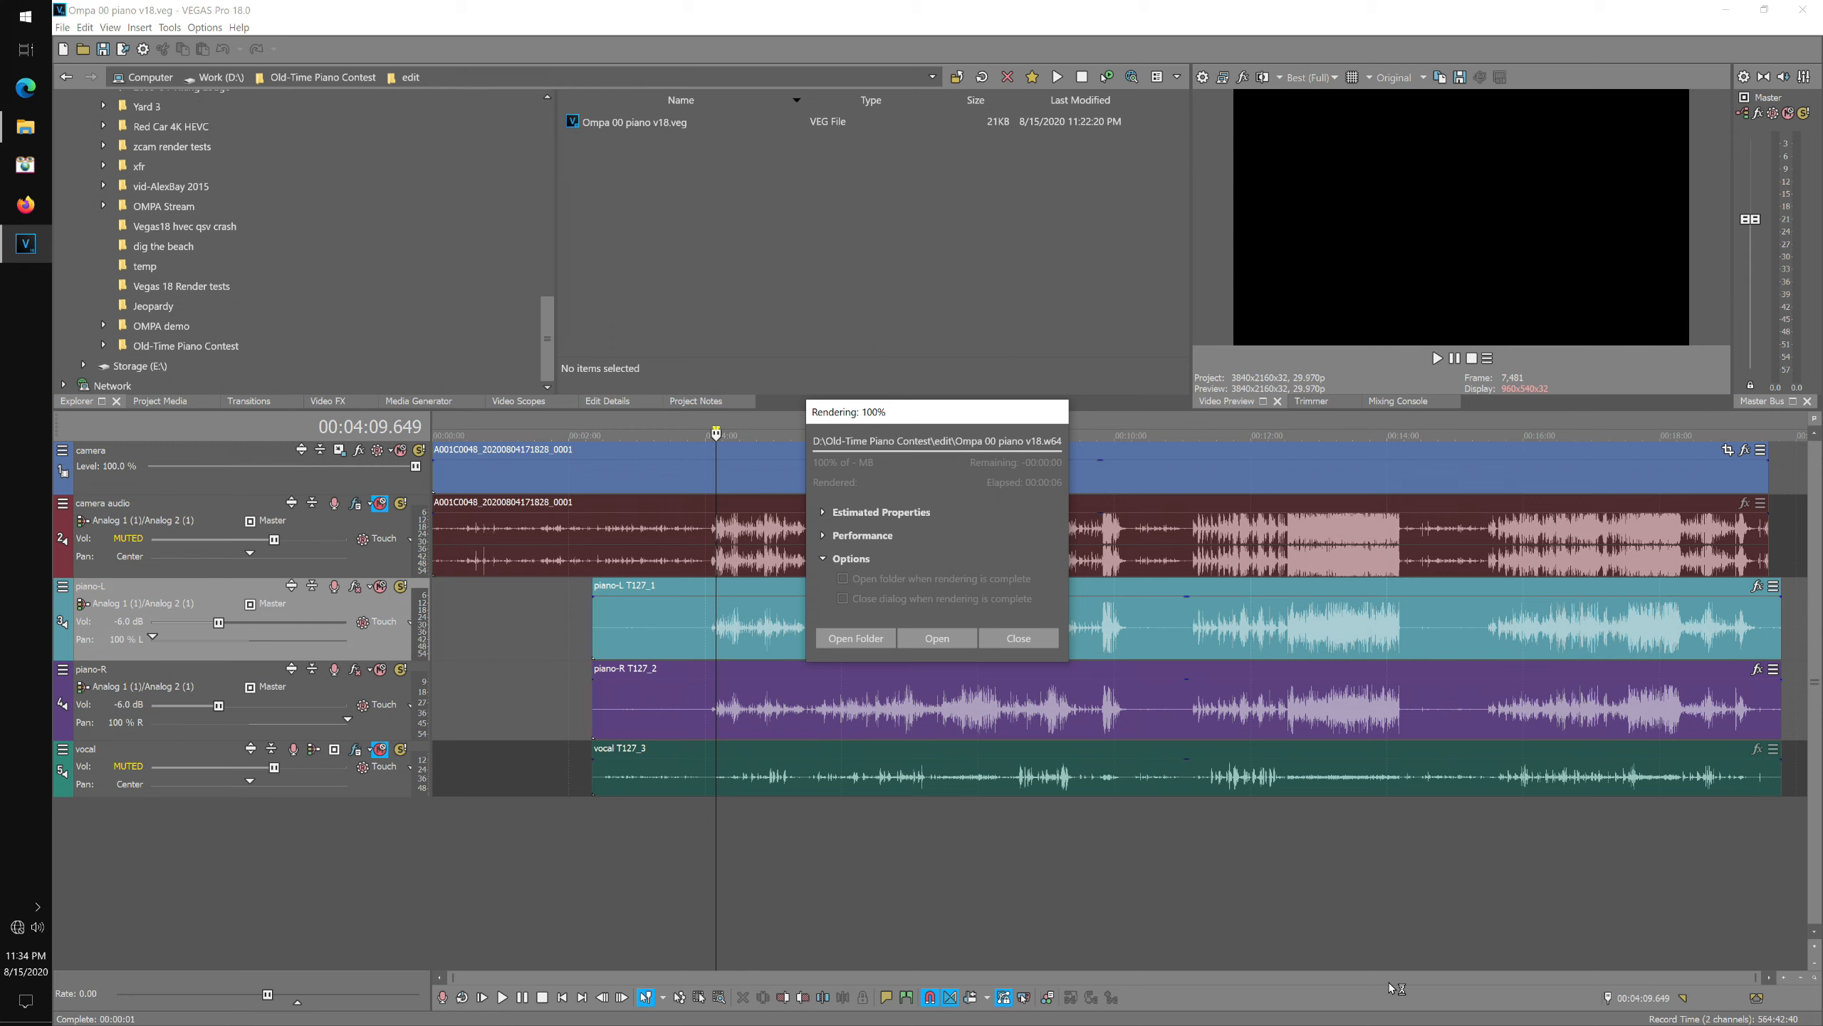
left_click(1041, 638)
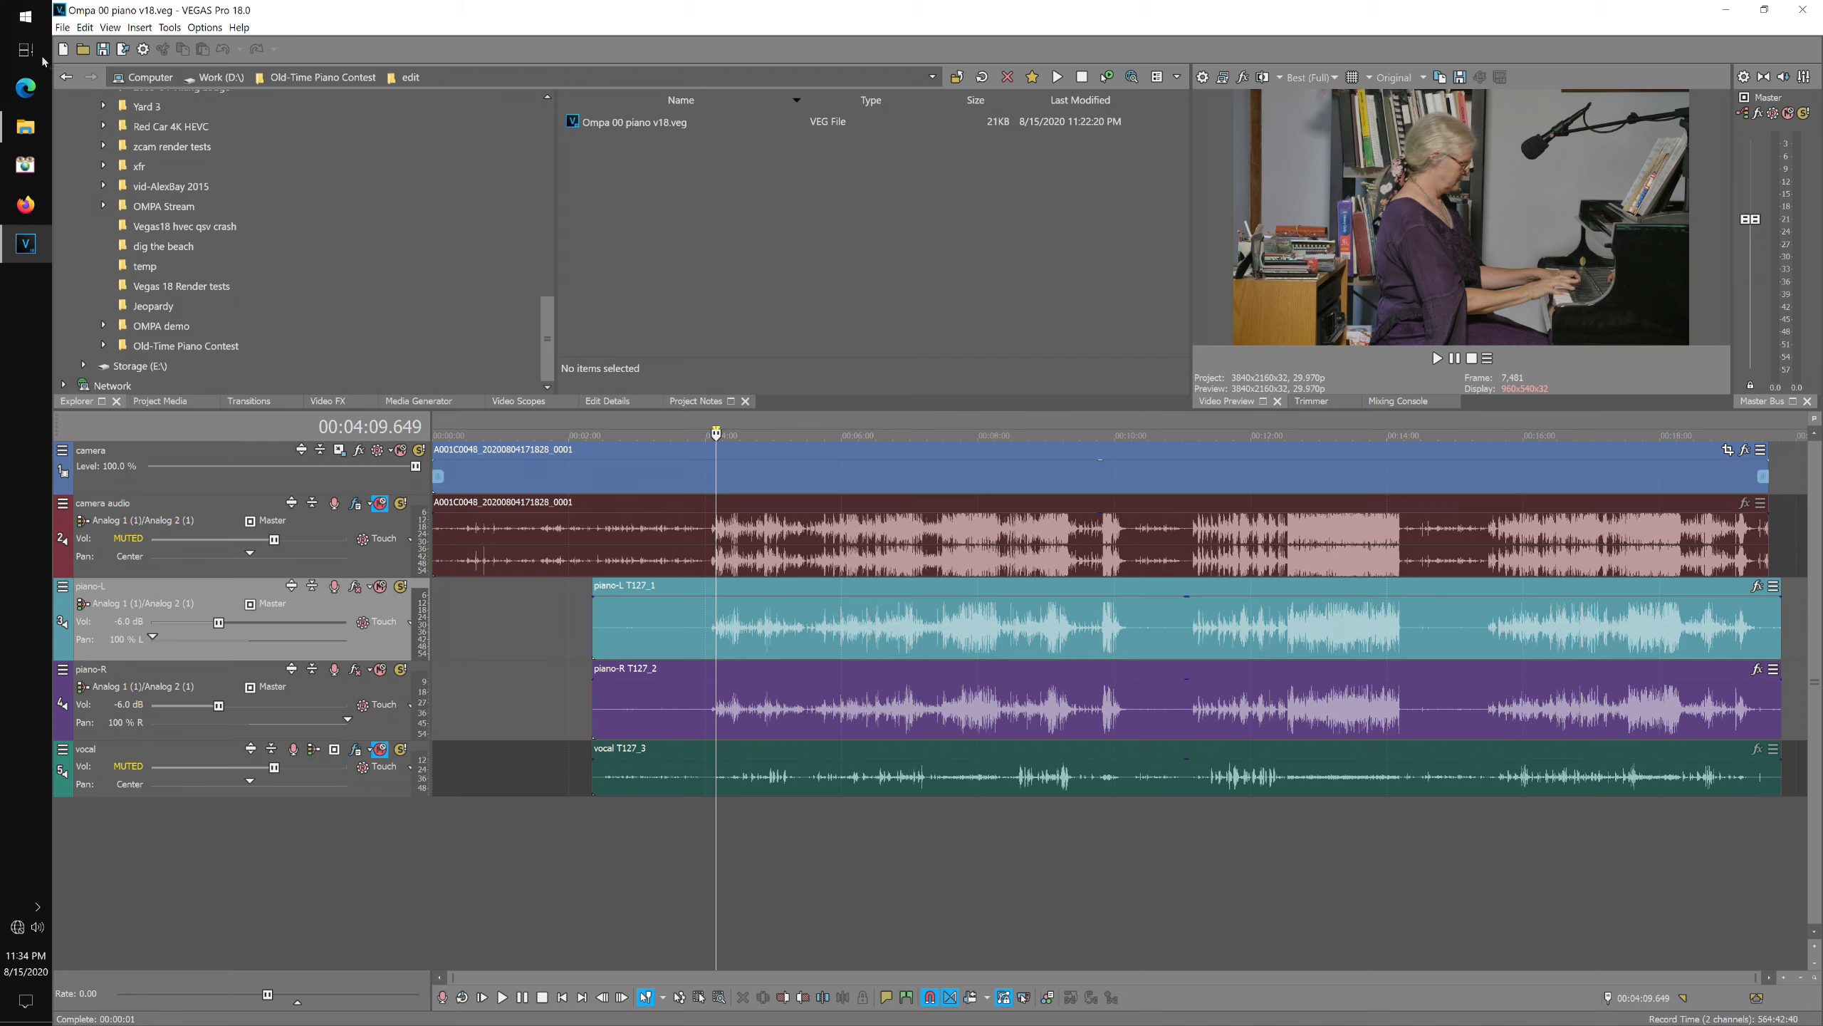
Save the project, then save it under the new name Ompa 01 audio mix v18.veg.
left_click(64, 27)
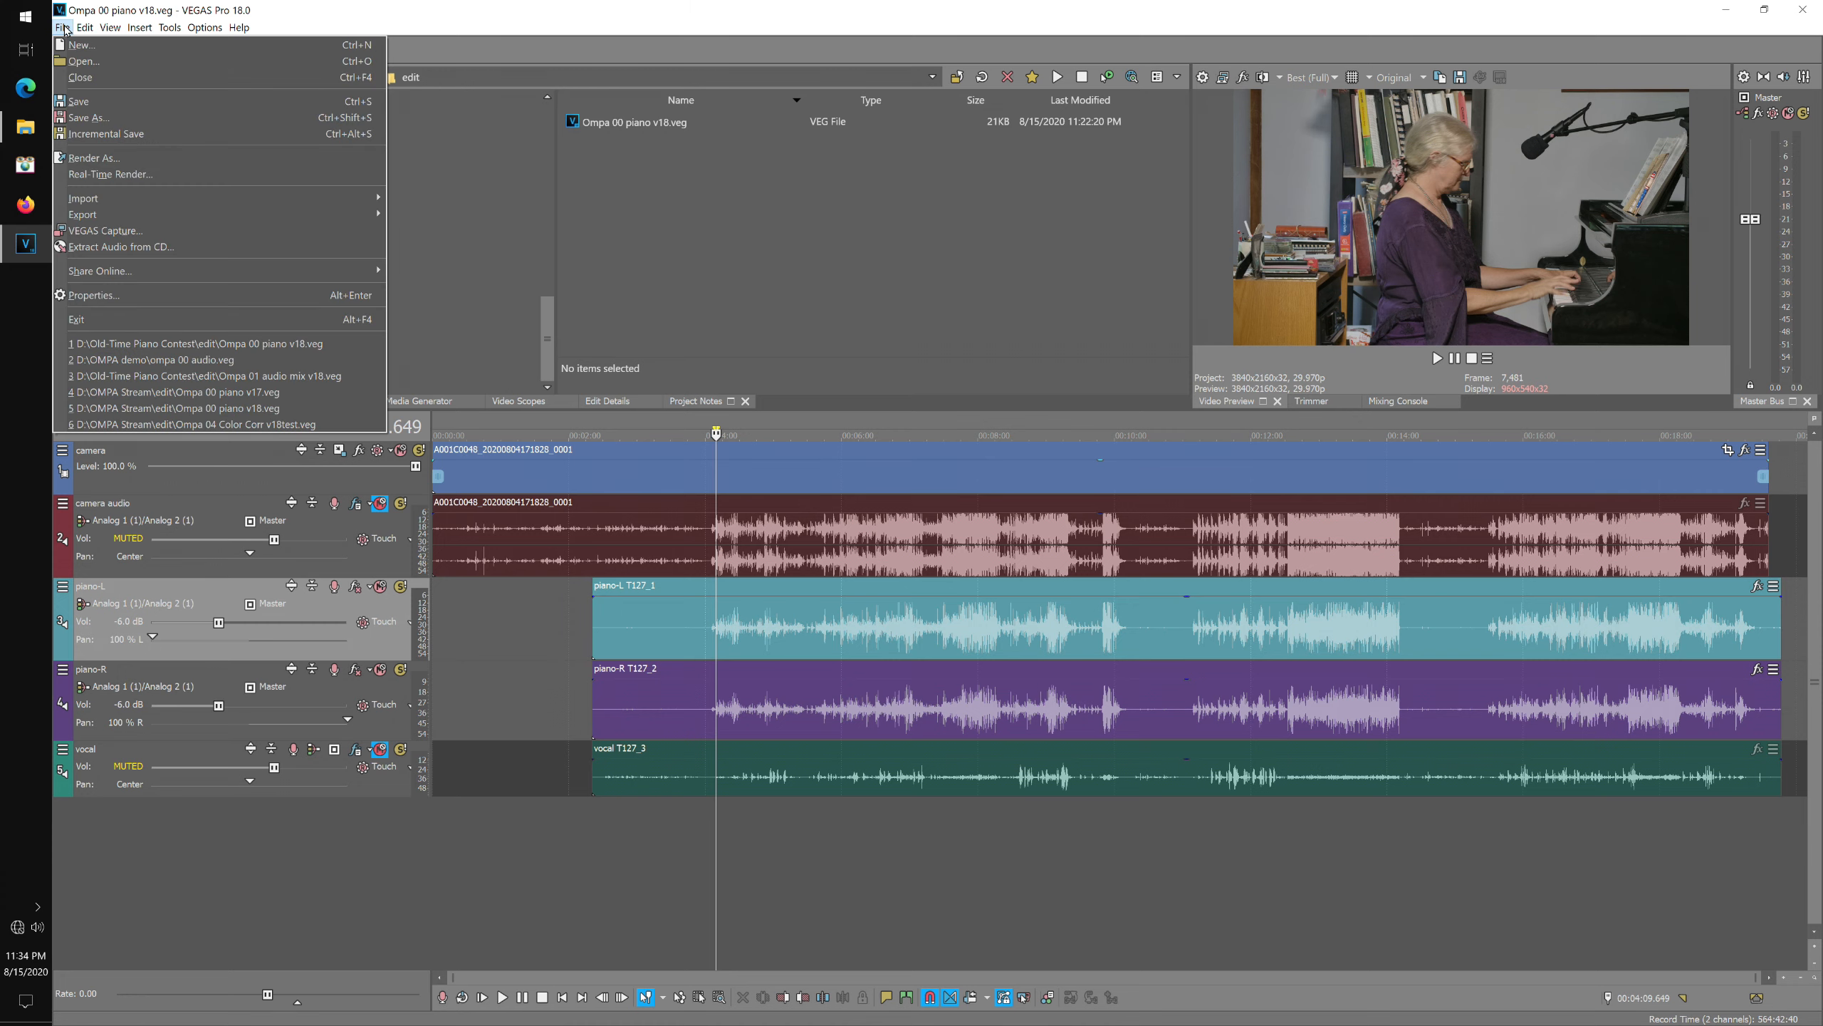
left_click(107, 108)
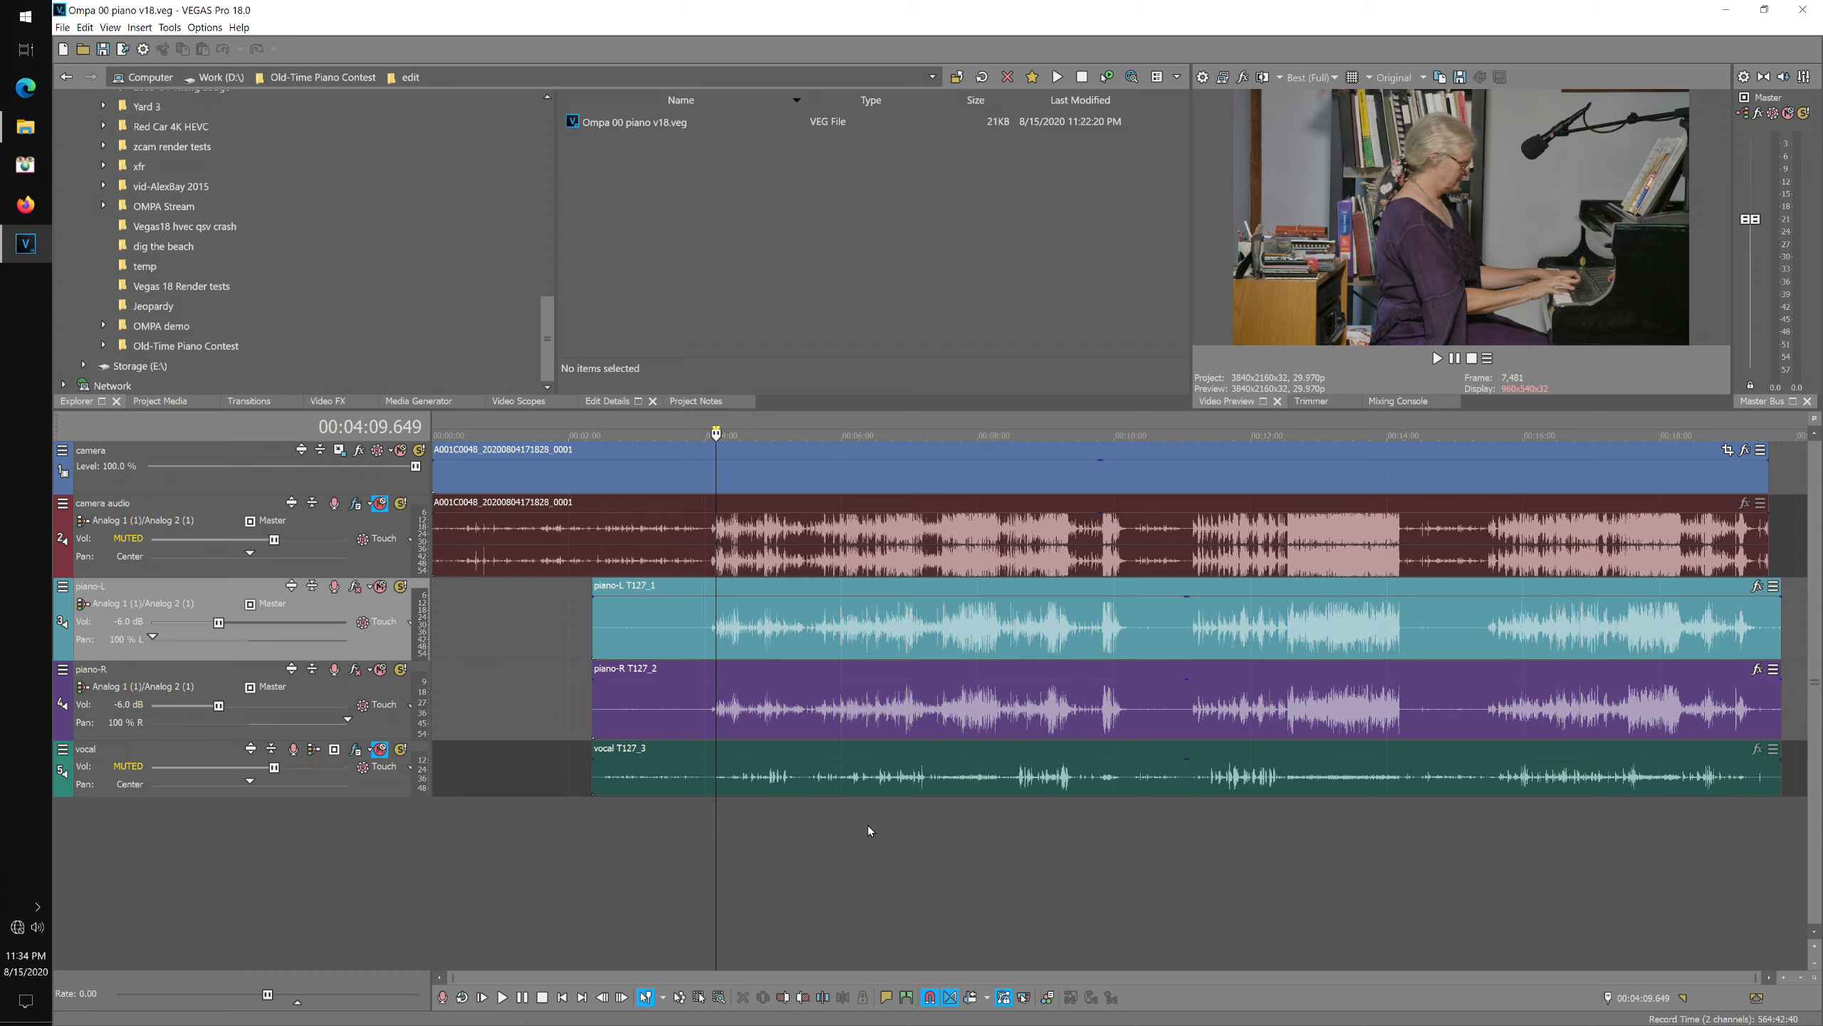
left_click(63, 27)
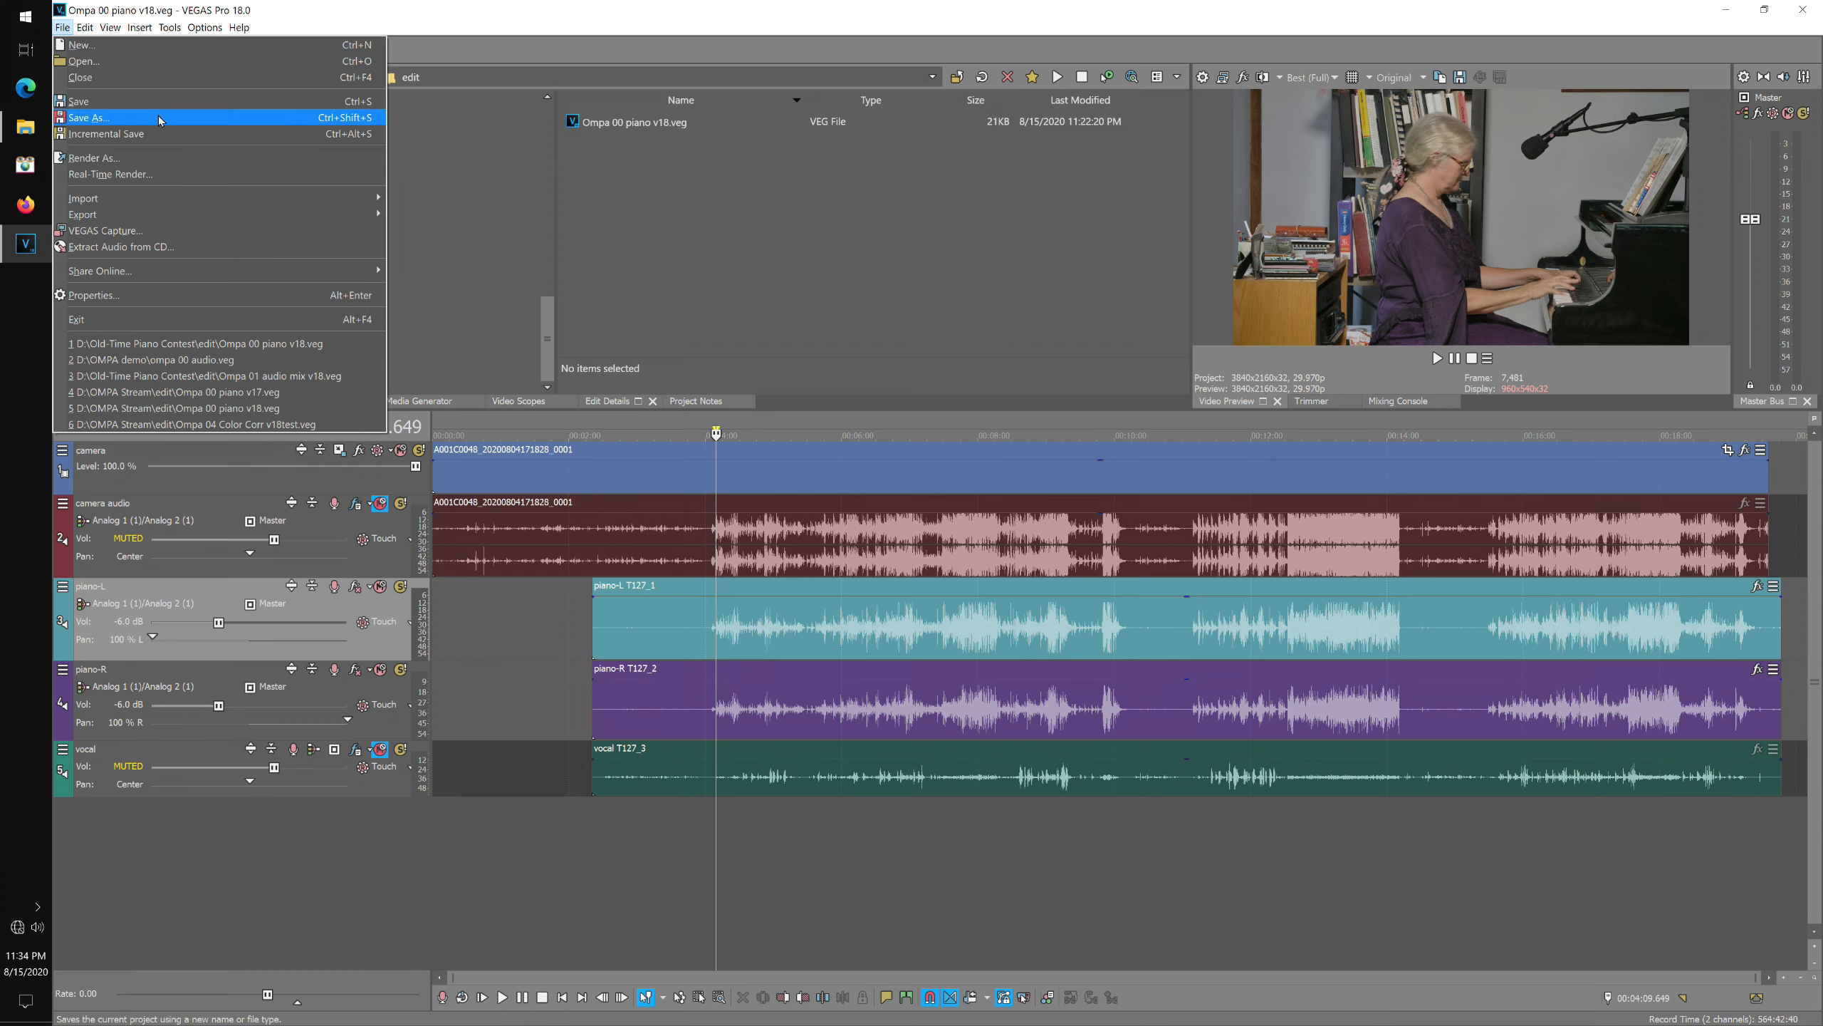
left_click(144, 118)
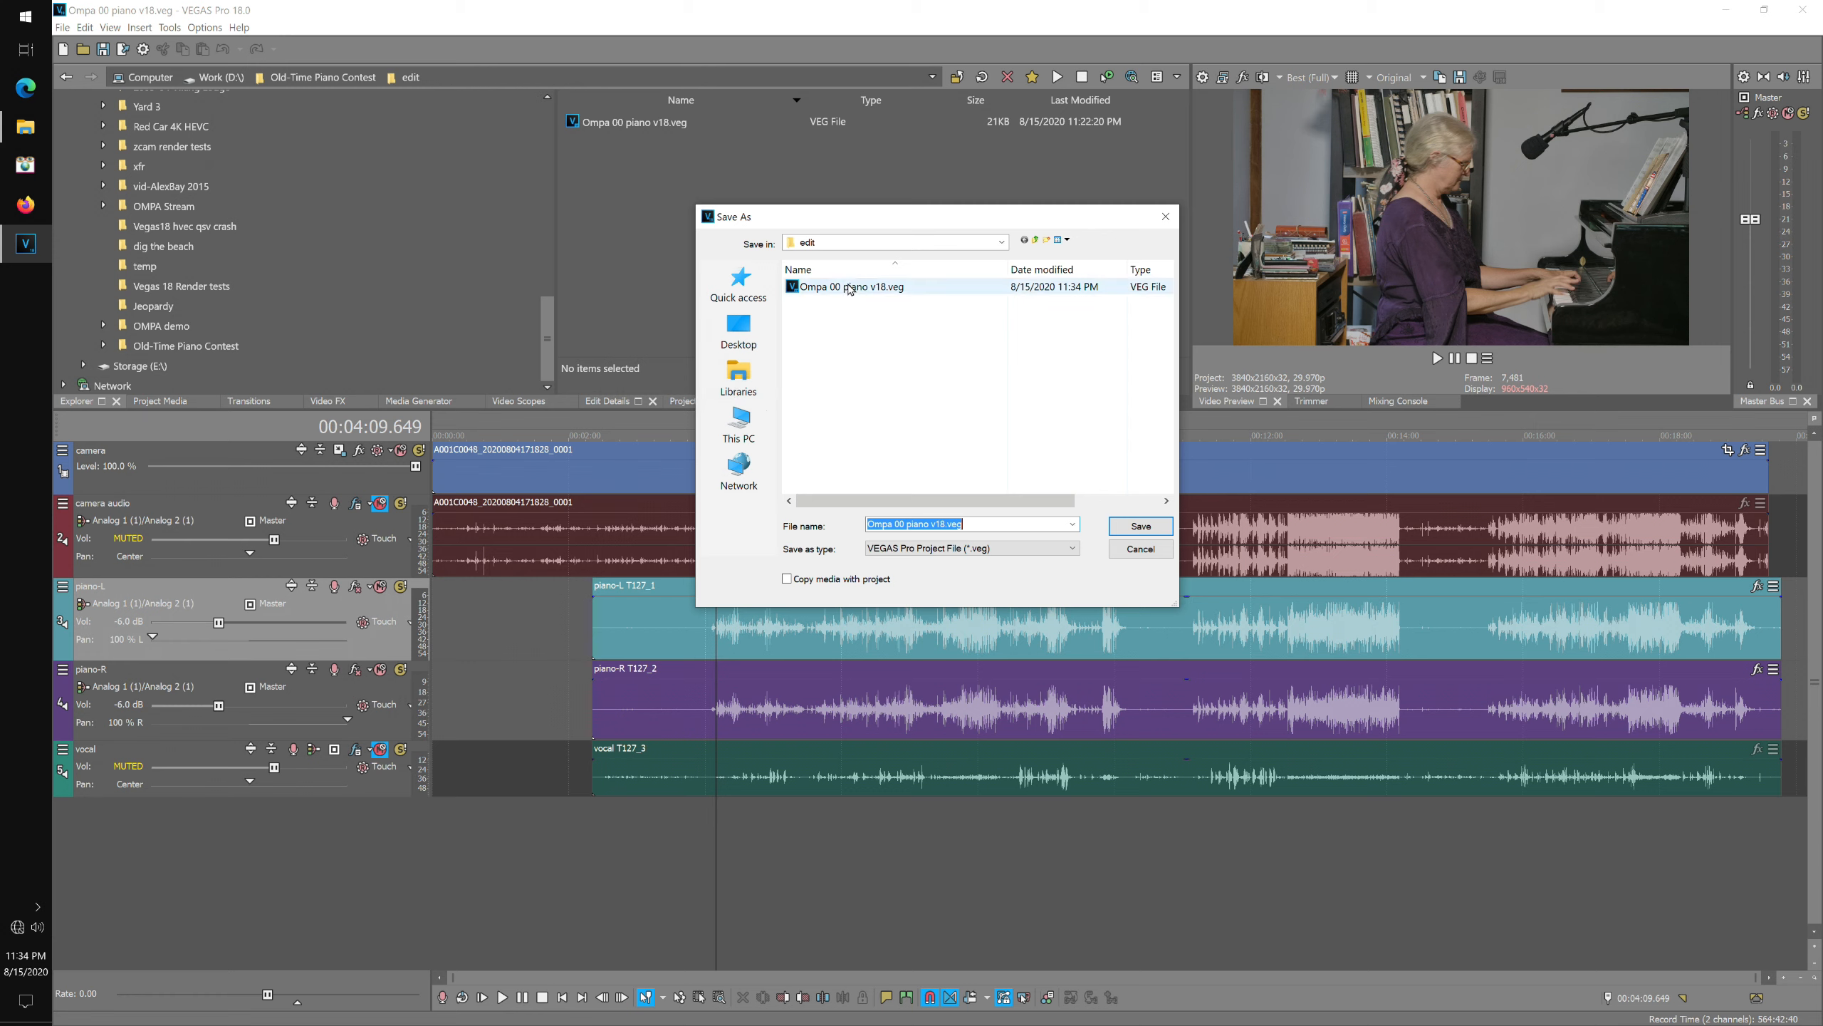
left_click(898, 524)
left_click_drag(902, 523, 907, 524)
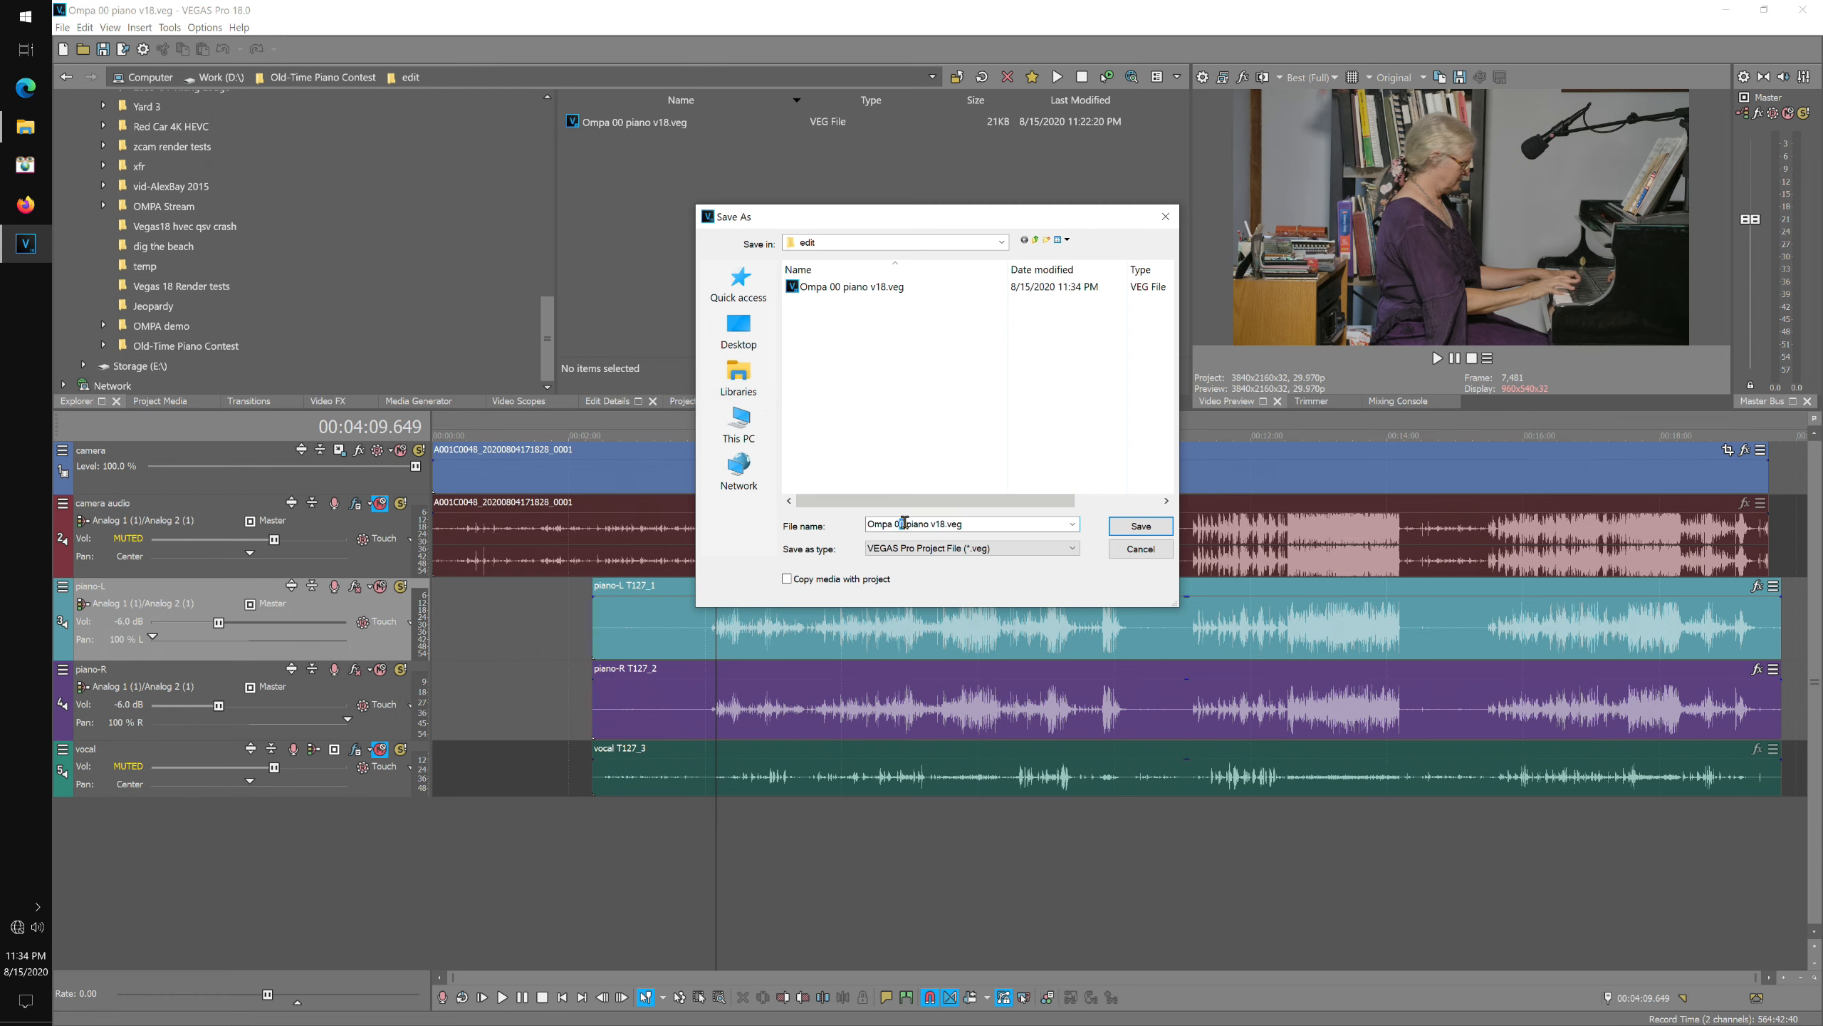
type("1")
key("ctrl+shift+Right")
type("audio mix")
left_click(1141, 526)
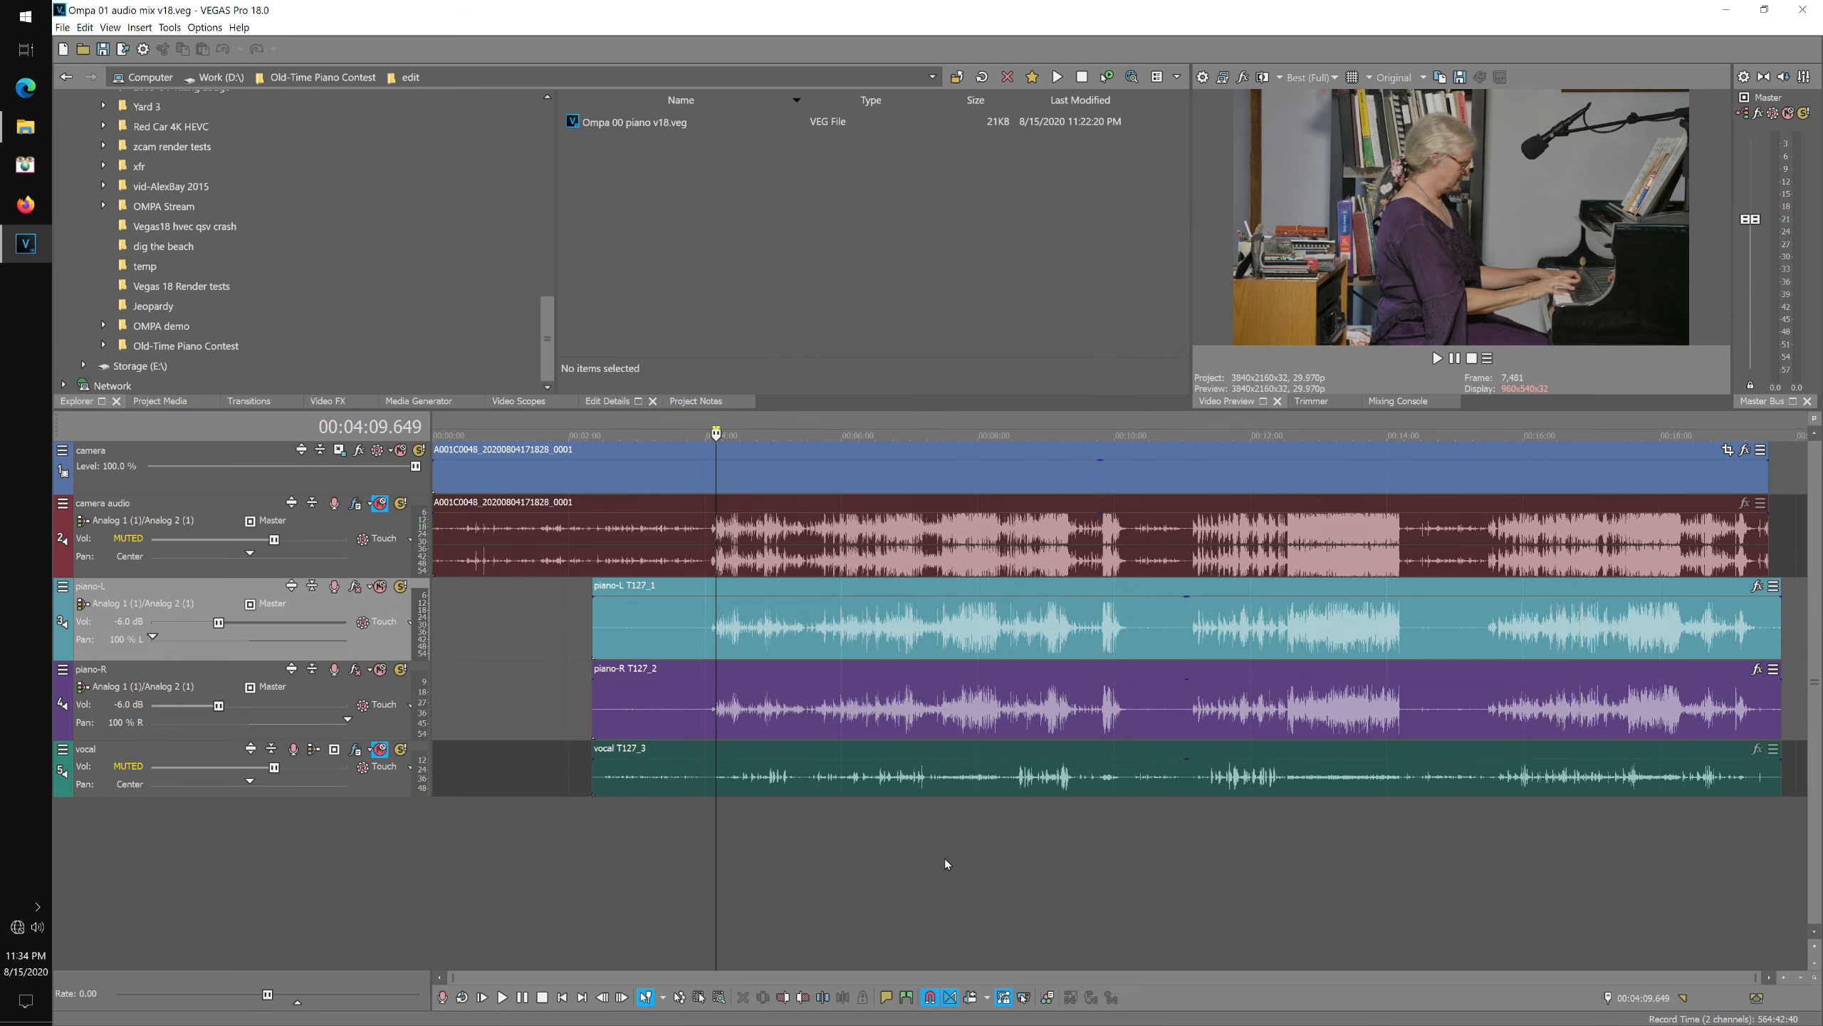
Delete the selected piano-L and piano-R tracks along with their events.
right_click(342, 588)
left_click(238, 651)
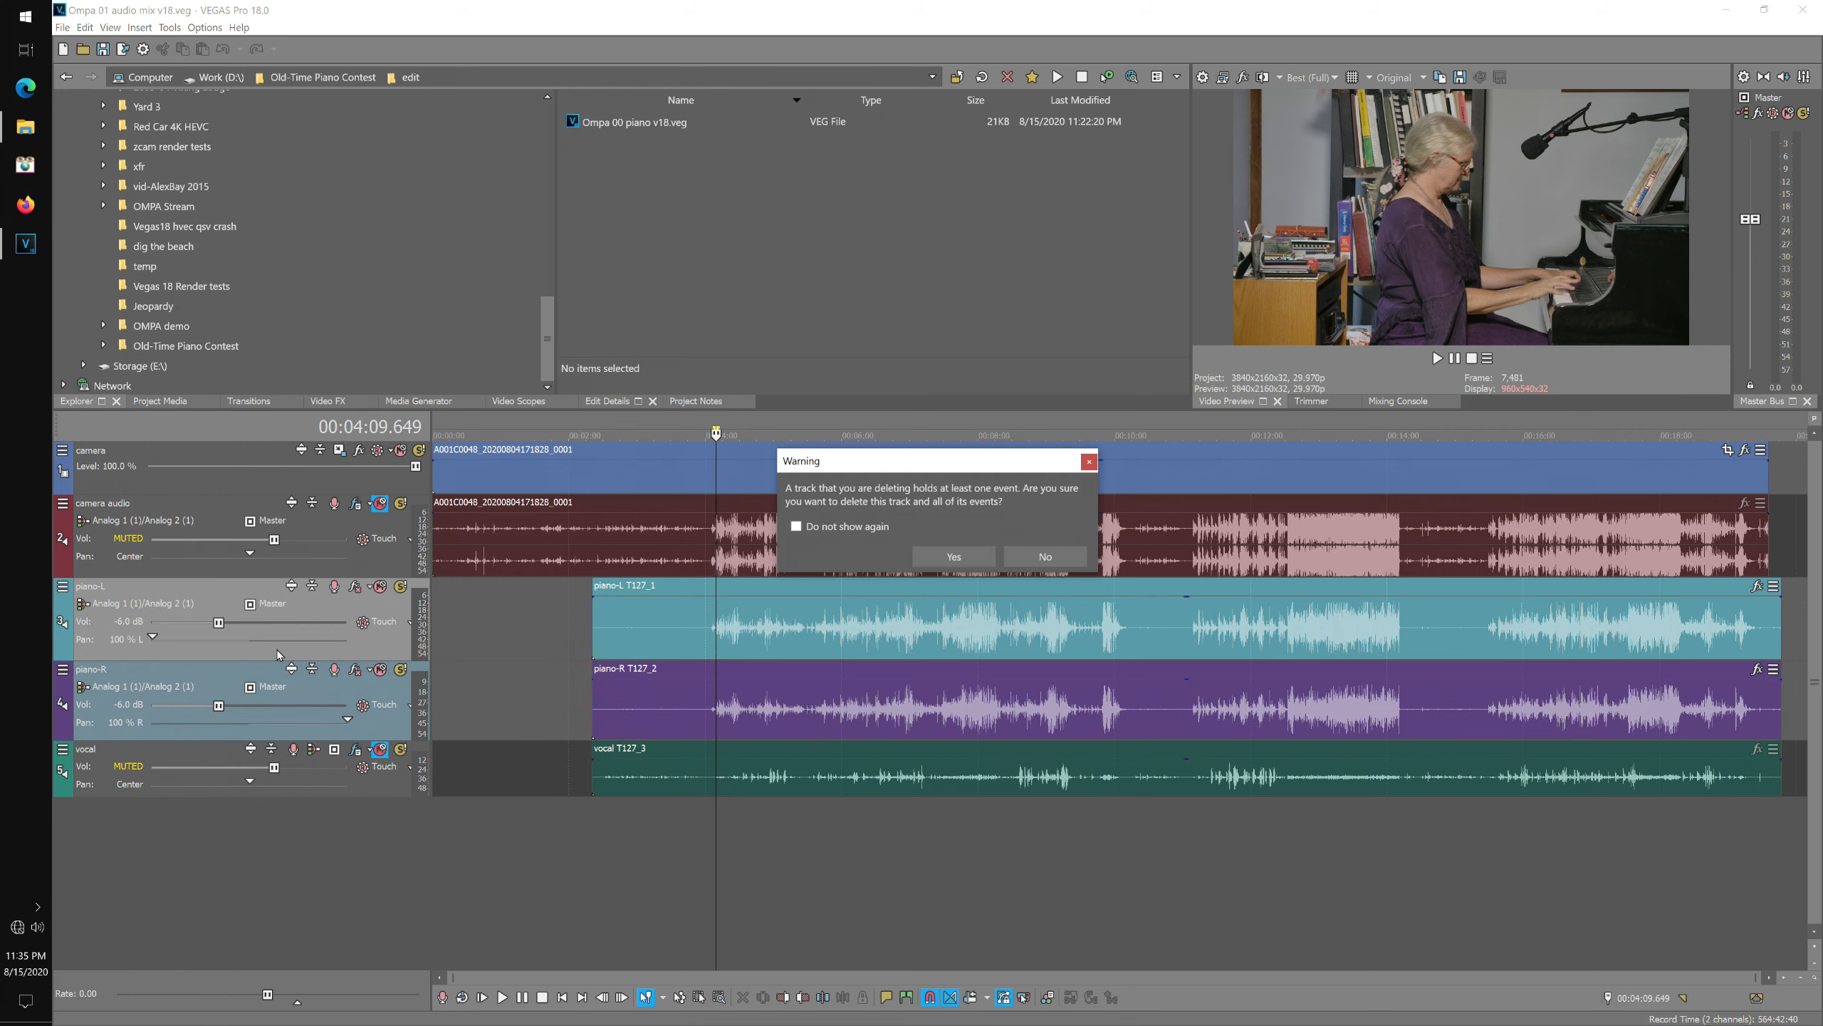
left_click(980, 564)
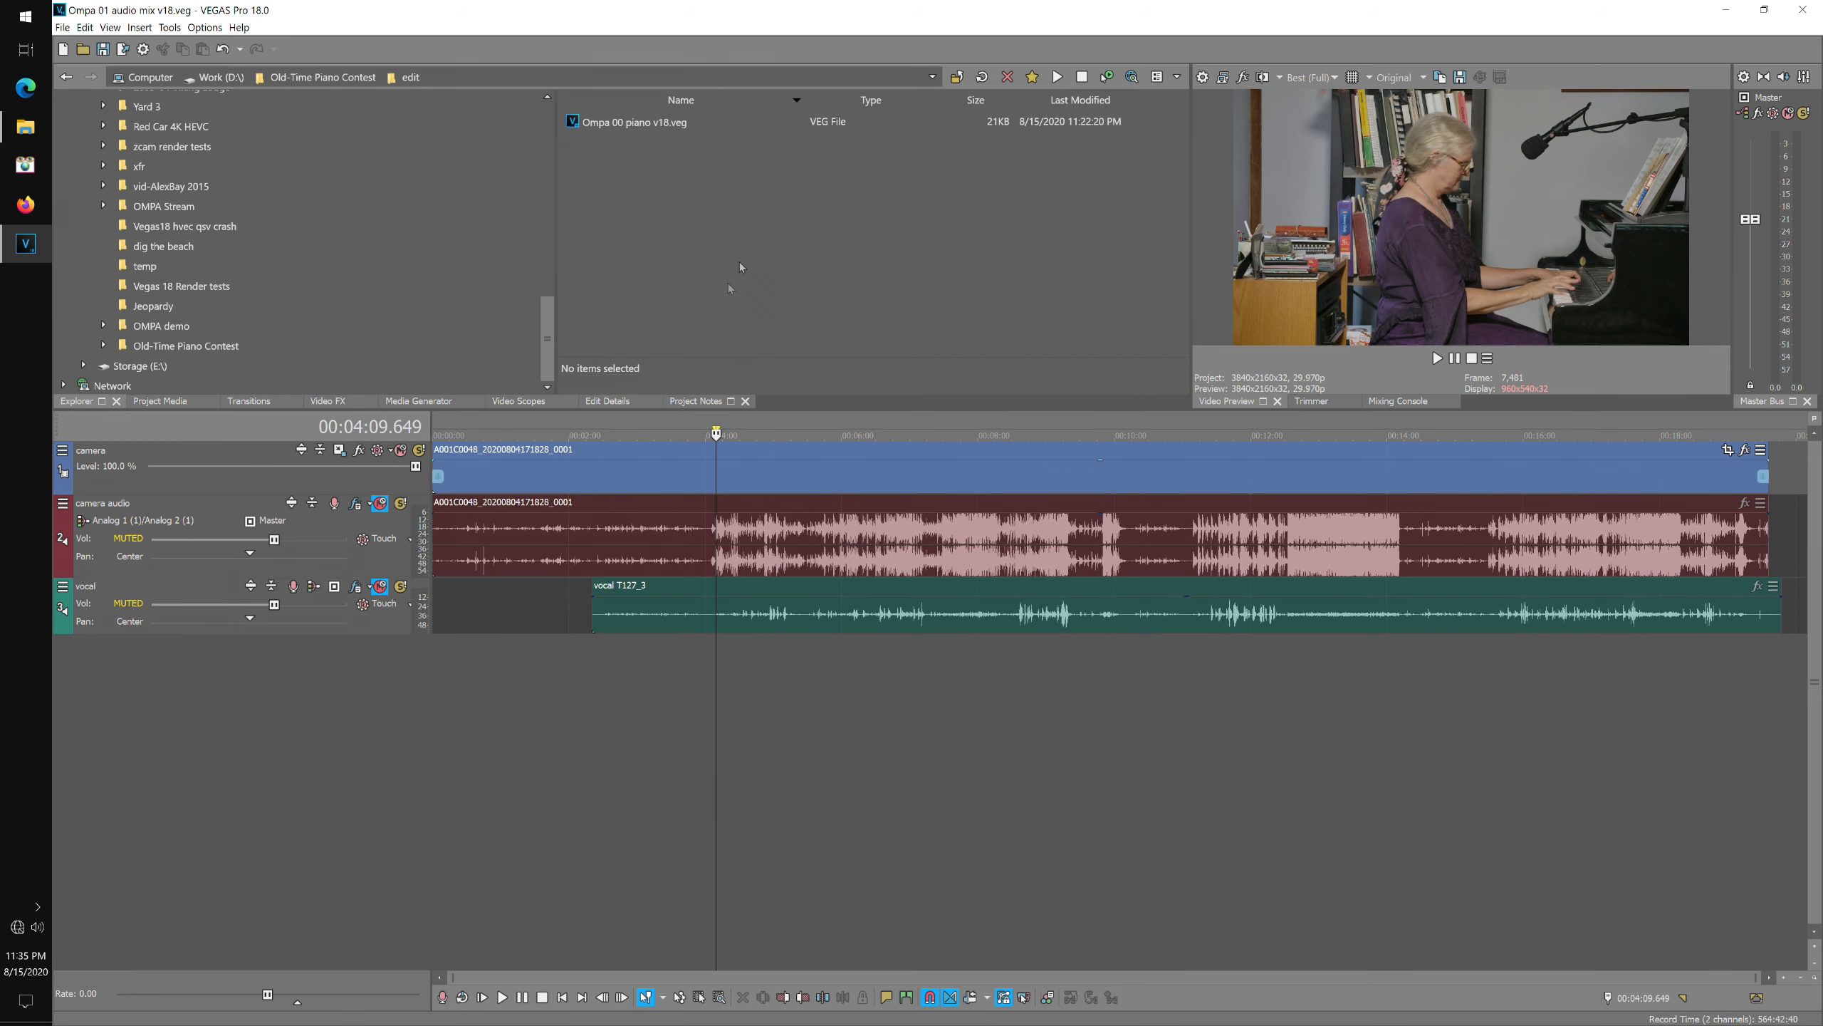
Add the rendered Ompa 00 piano v18.w64 file on a new audio track at the project start.
left_click(982, 77)
left_click_drag(636, 142, 434, 682)
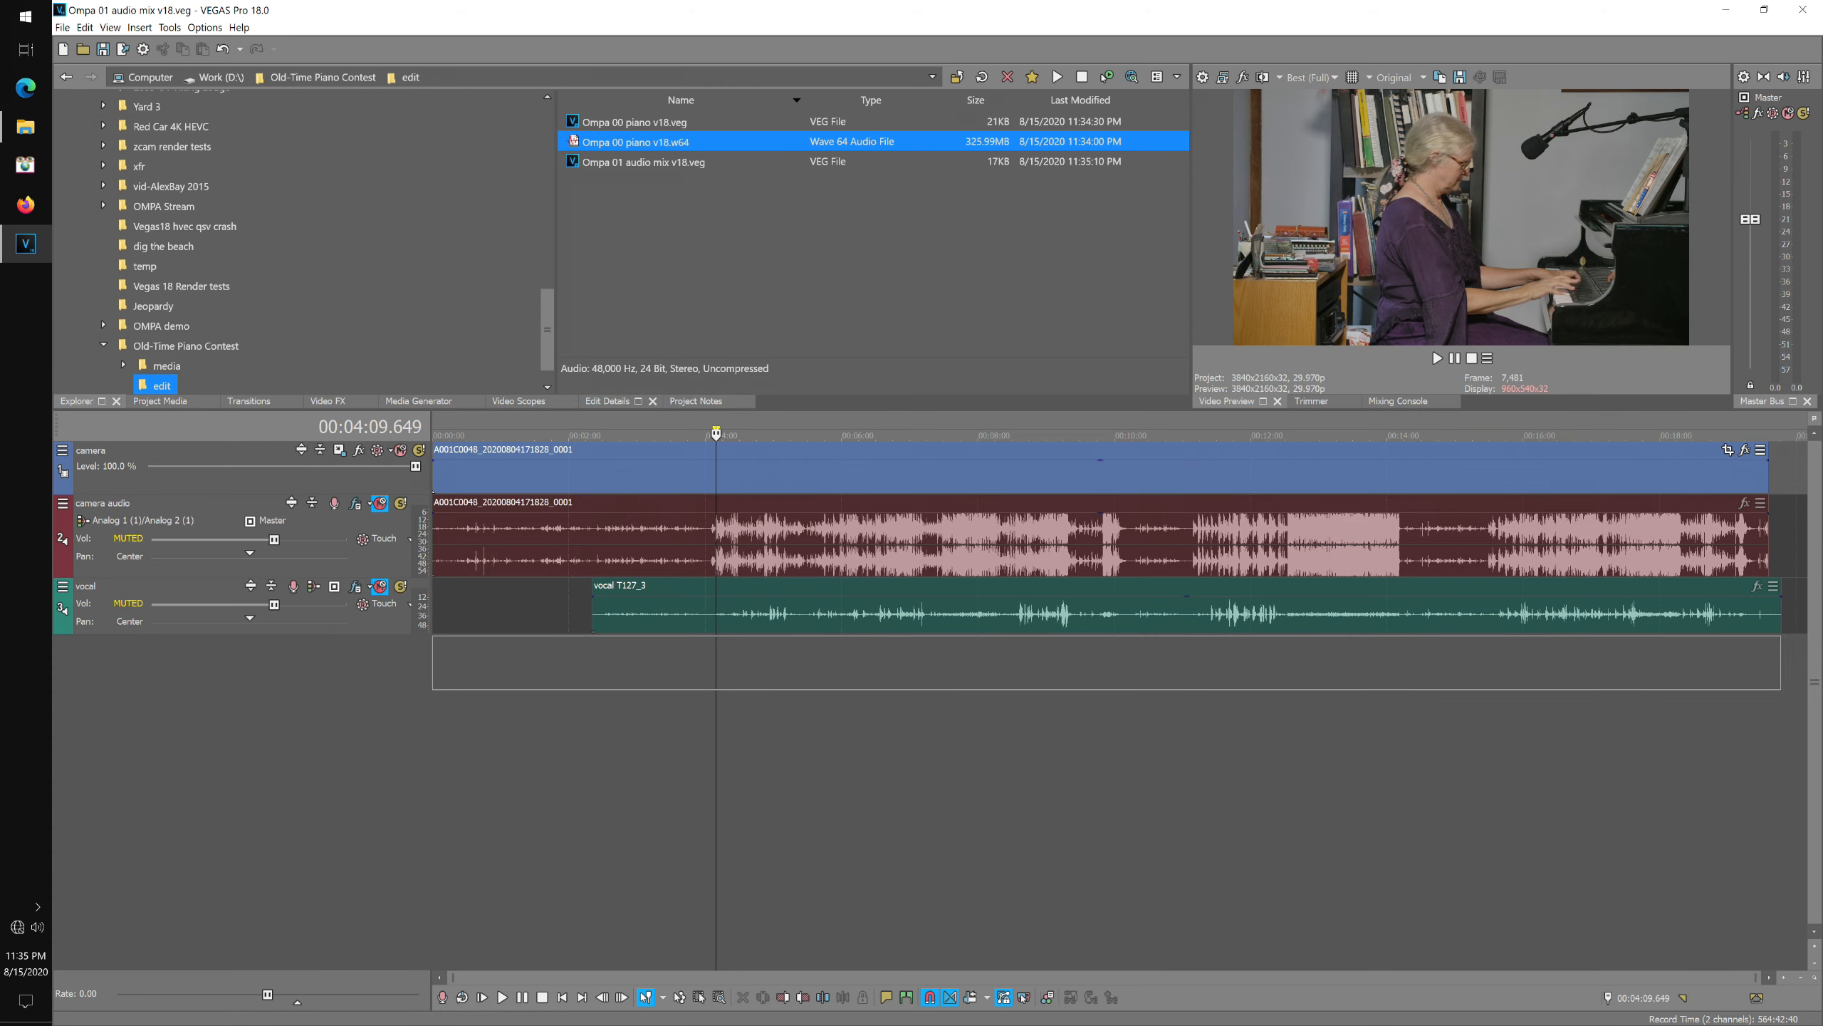
left_click_drag(434, 682, 434, 682)
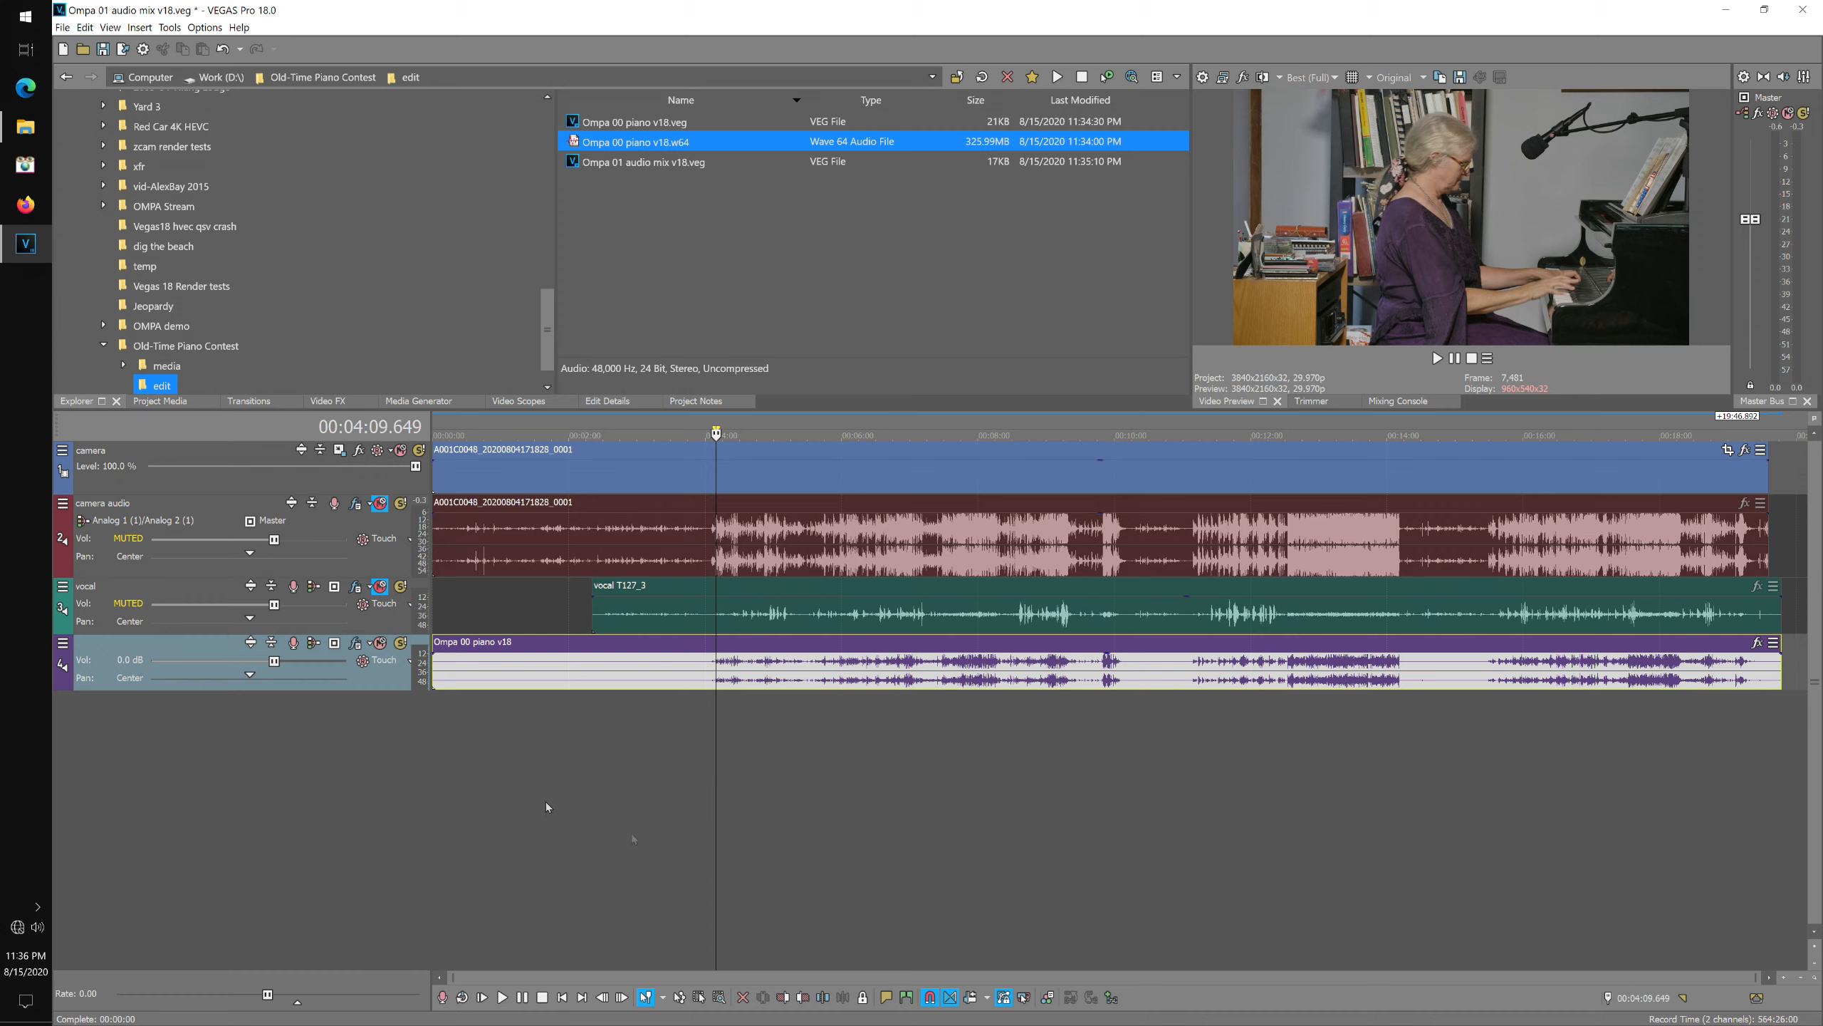
Compare the camera audio with the new piano mix track by alternately muting each and playing back.
left_click(381, 644)
left_click(381, 503)
left_click(503, 997)
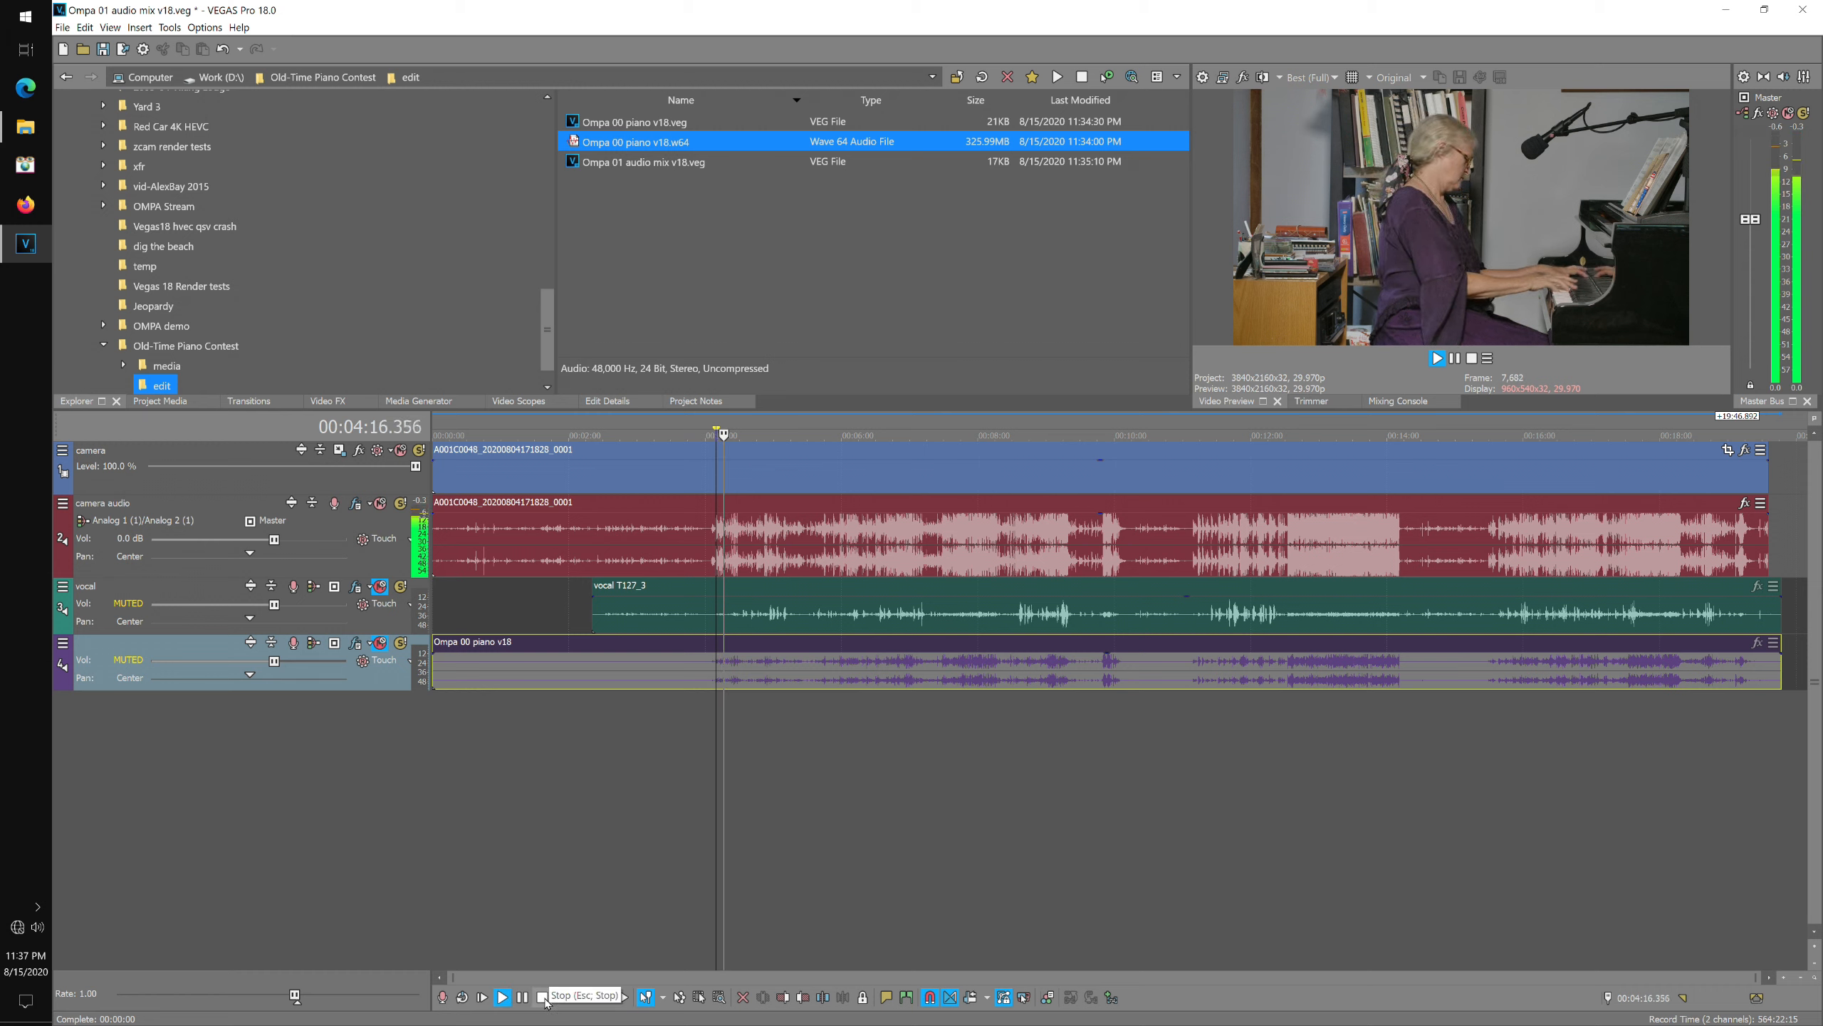
left_click(542, 997)
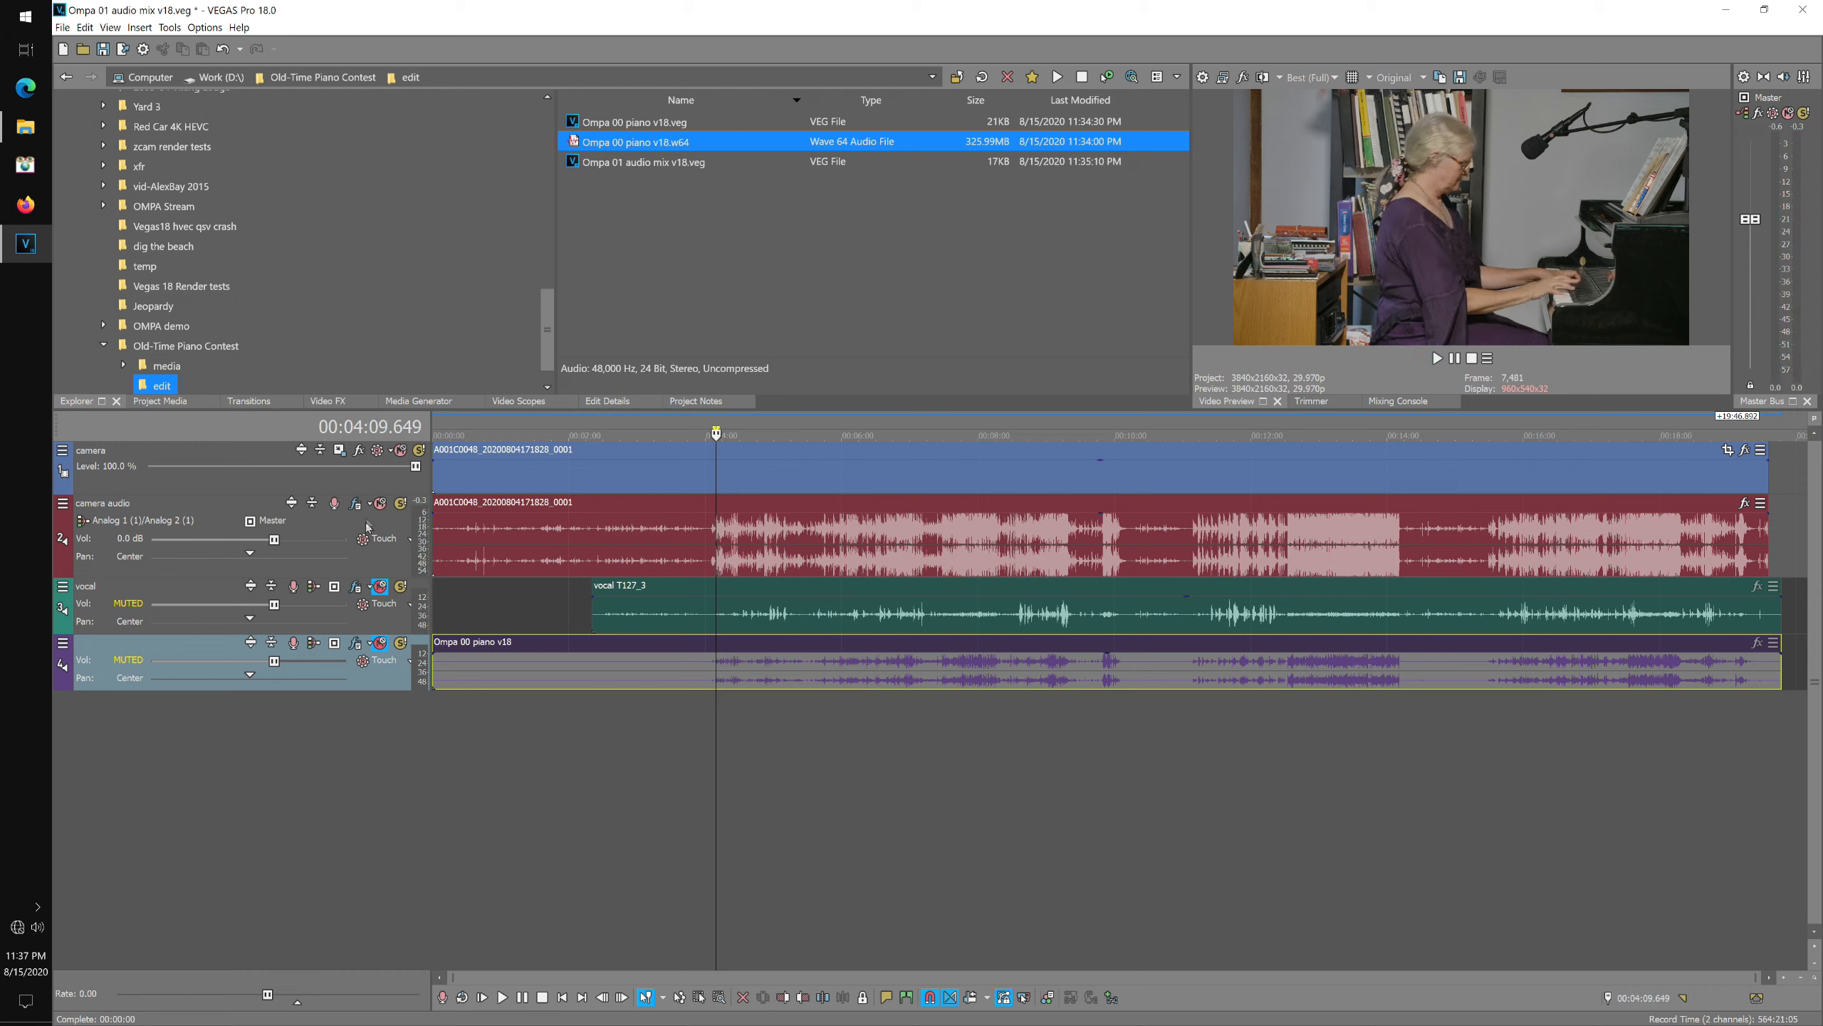
left_click(380, 502)
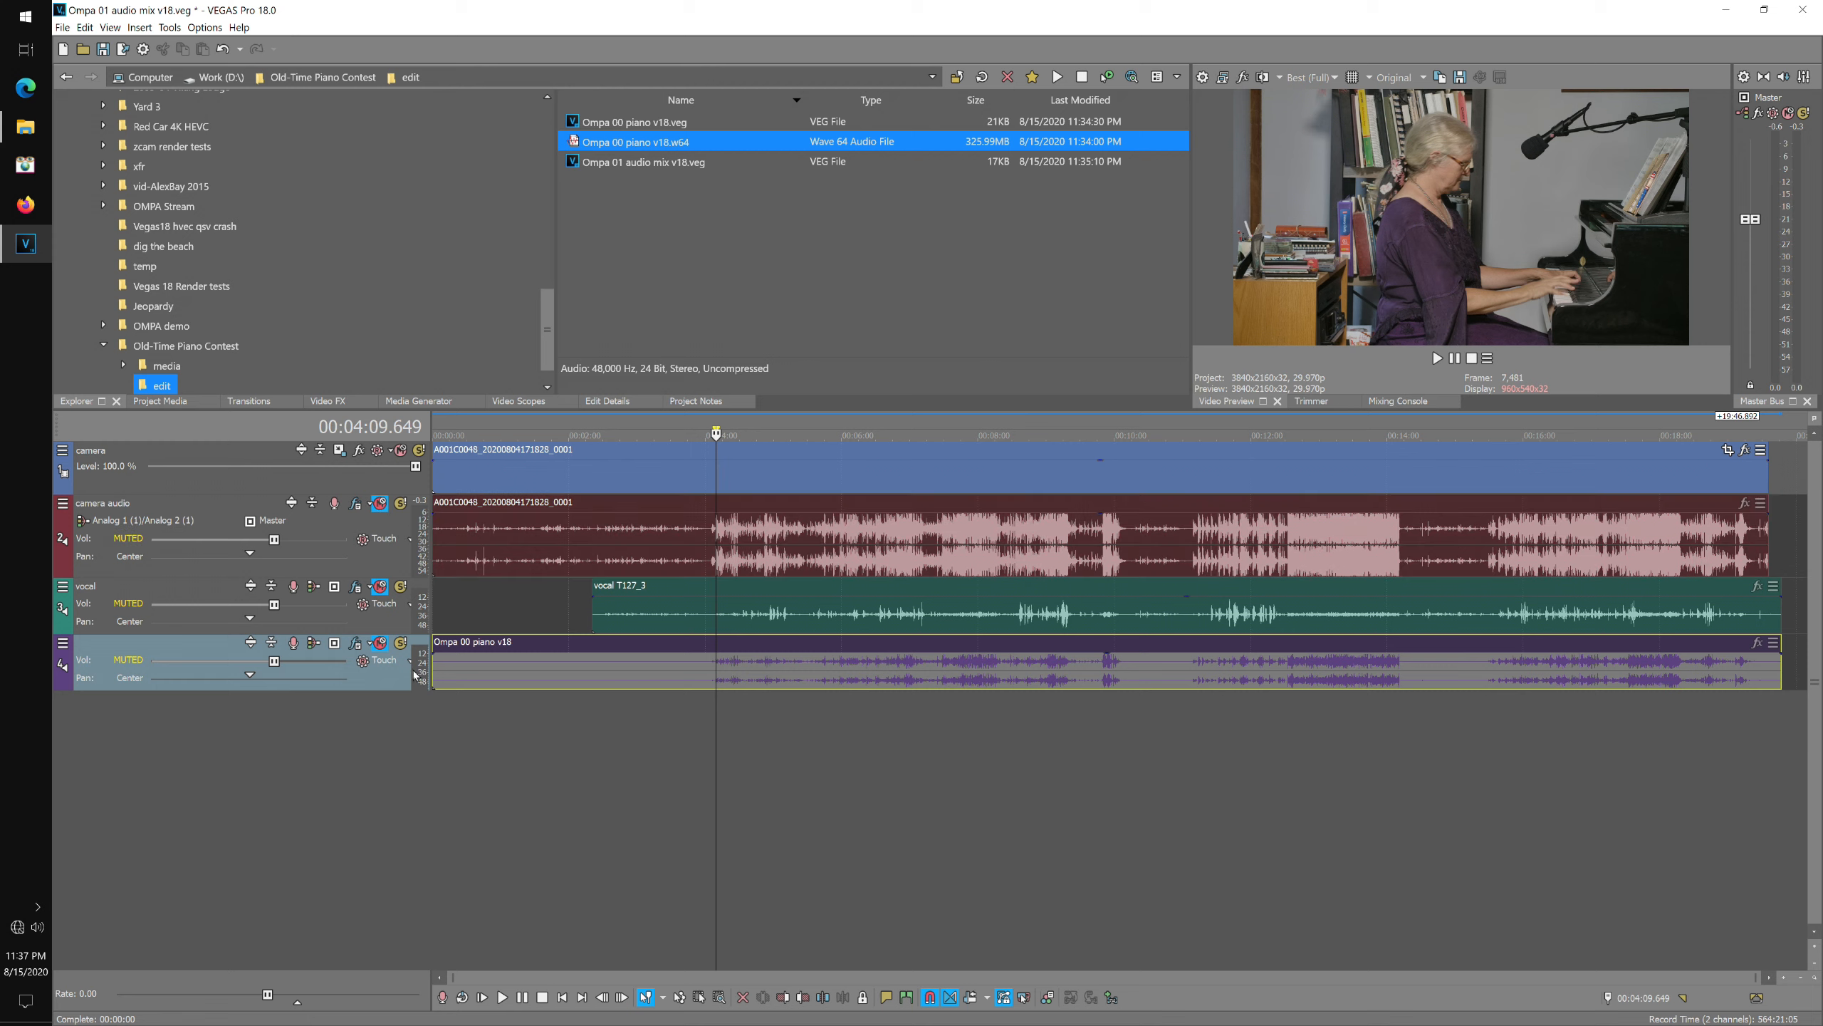
left_click(381, 643)
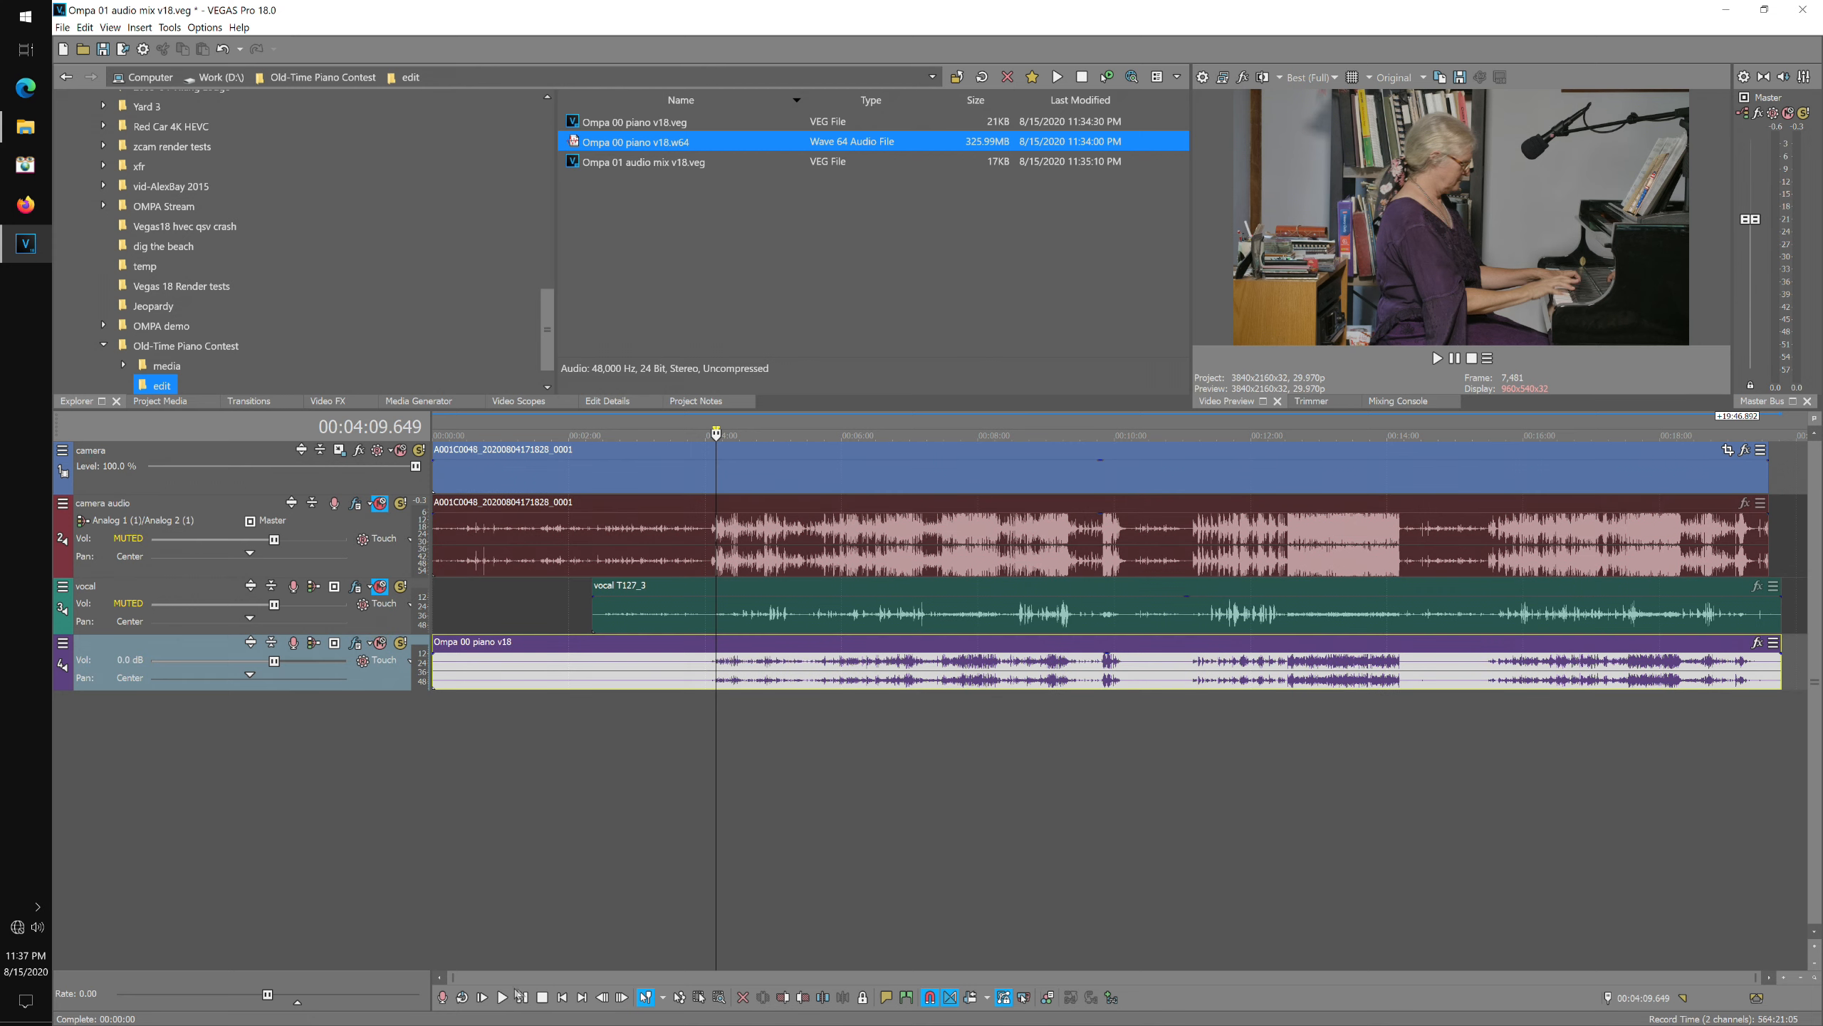
left_click(505, 998)
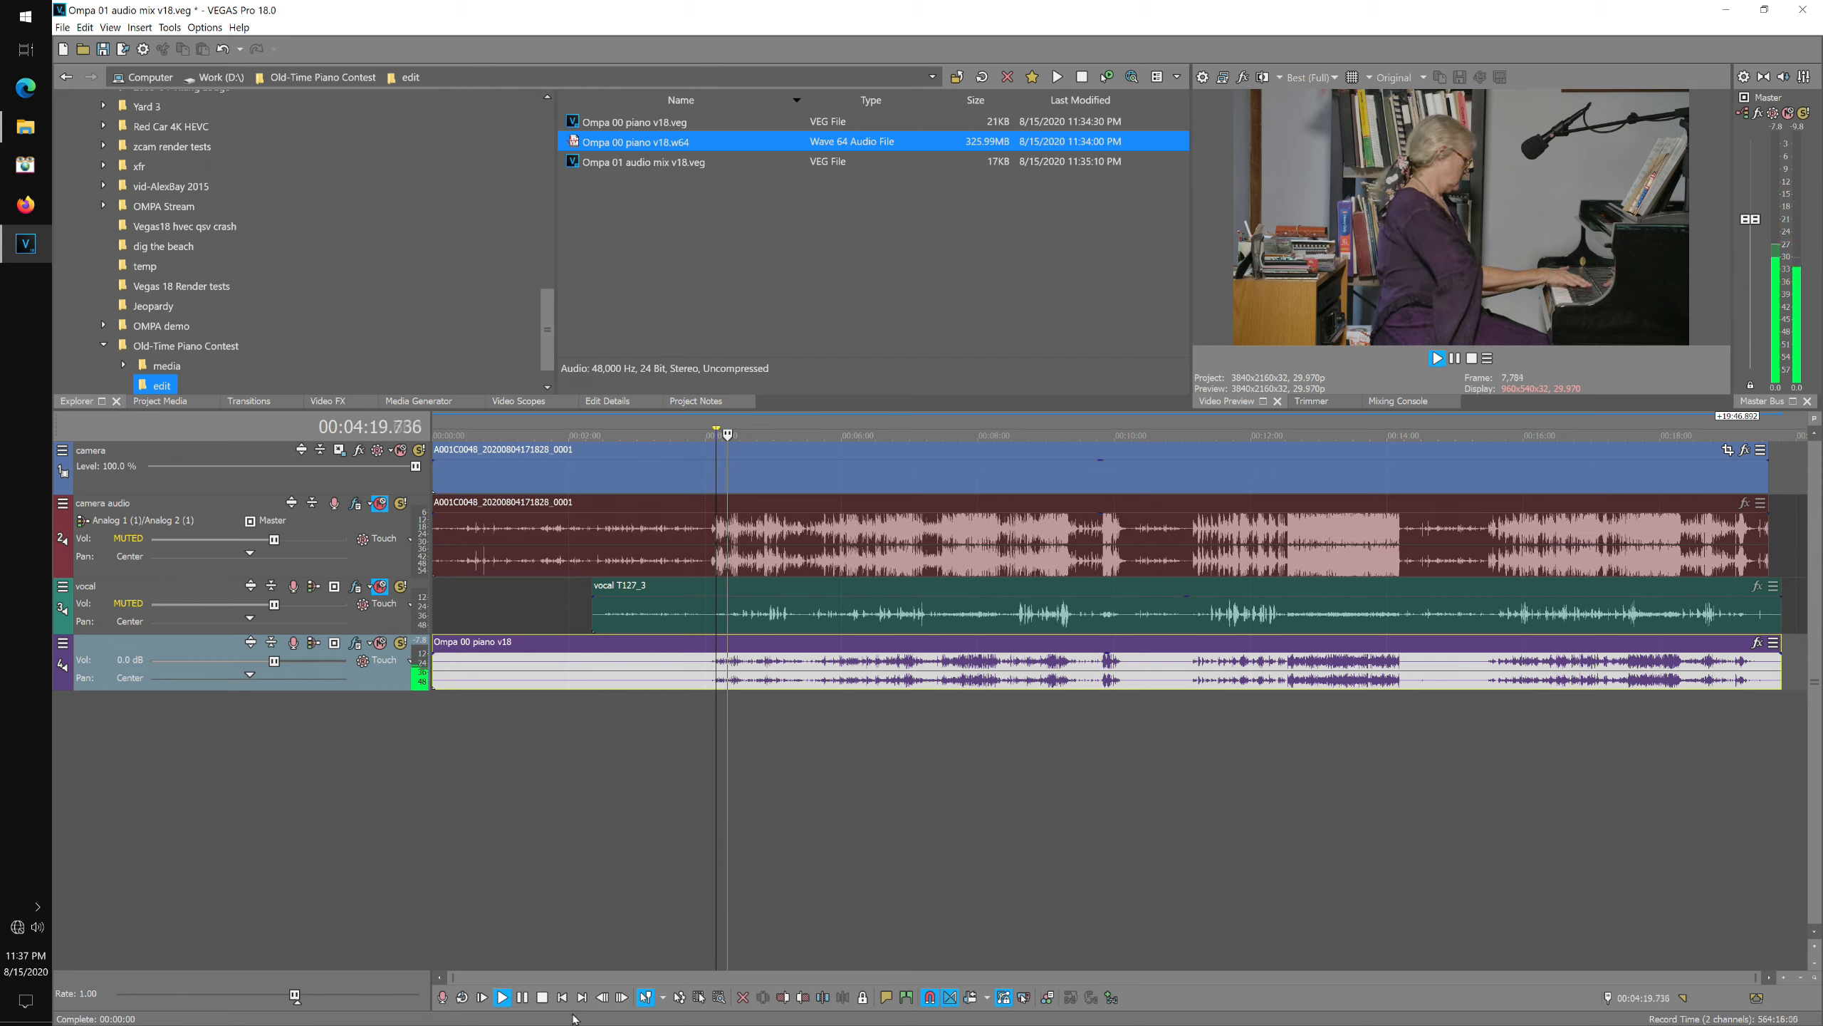
left_click(543, 997)
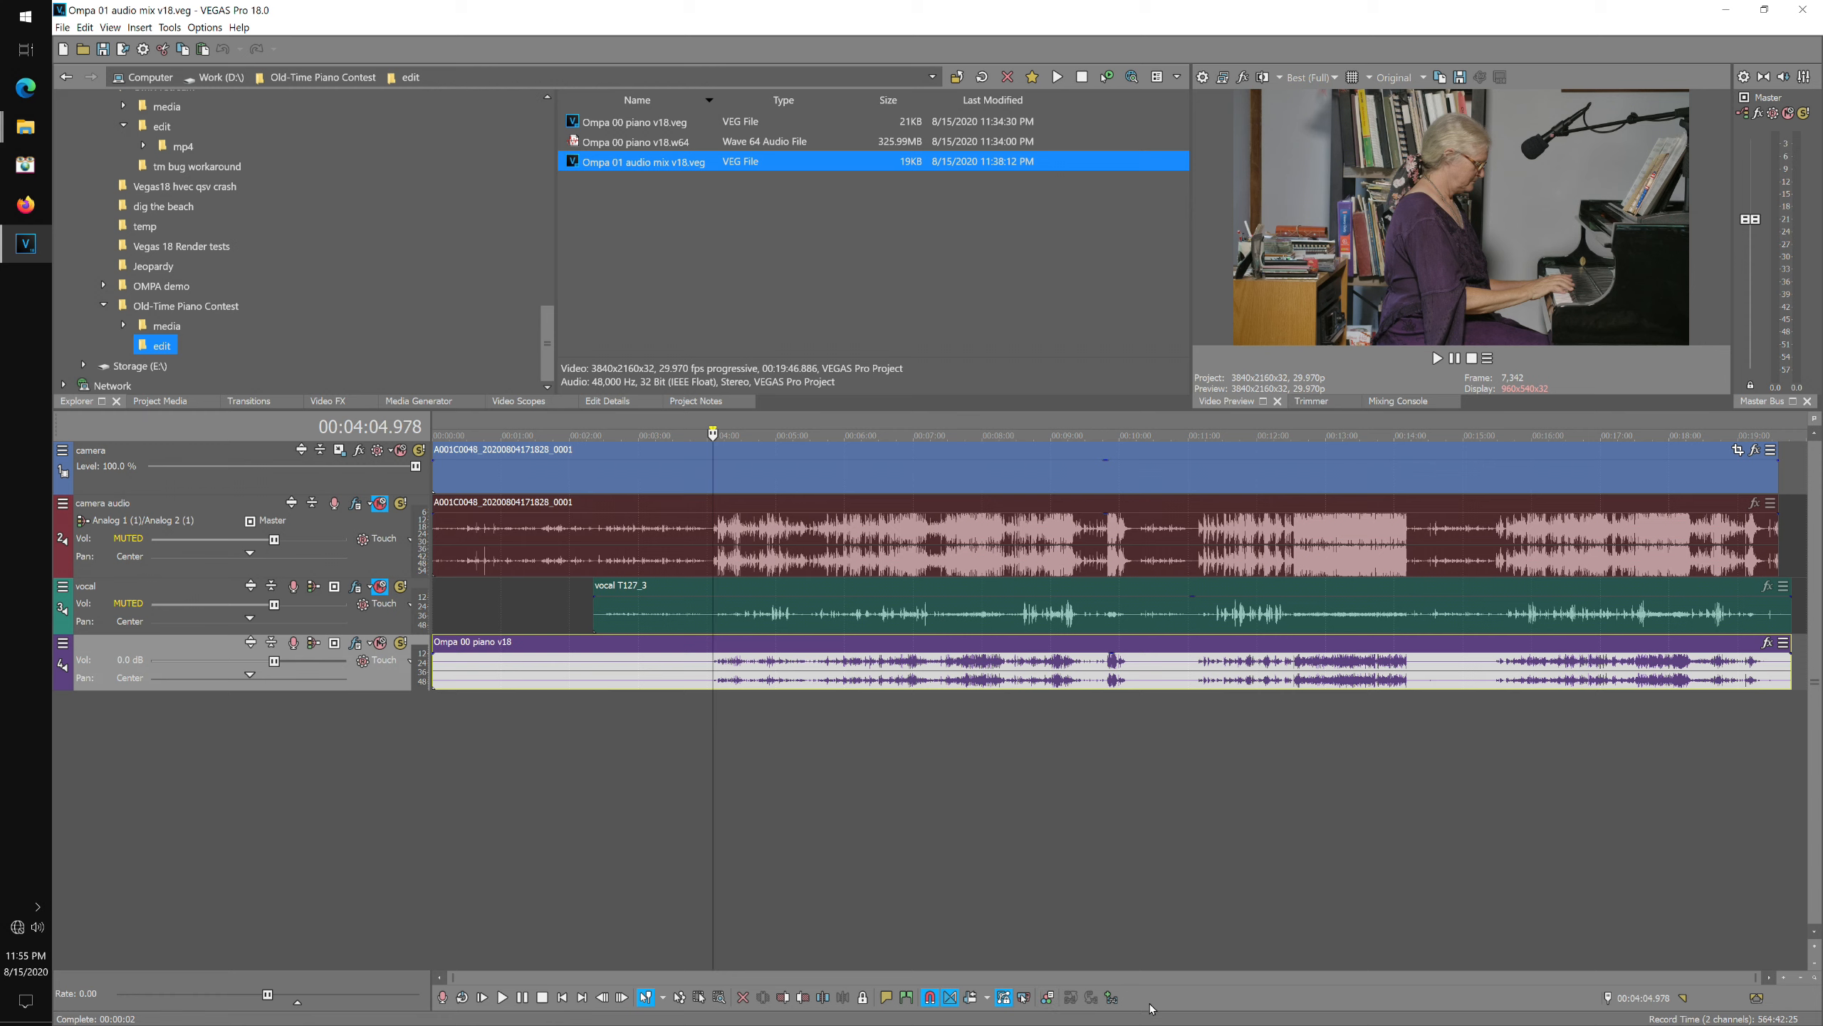
left_click_drag(712, 424, 1076, 424)
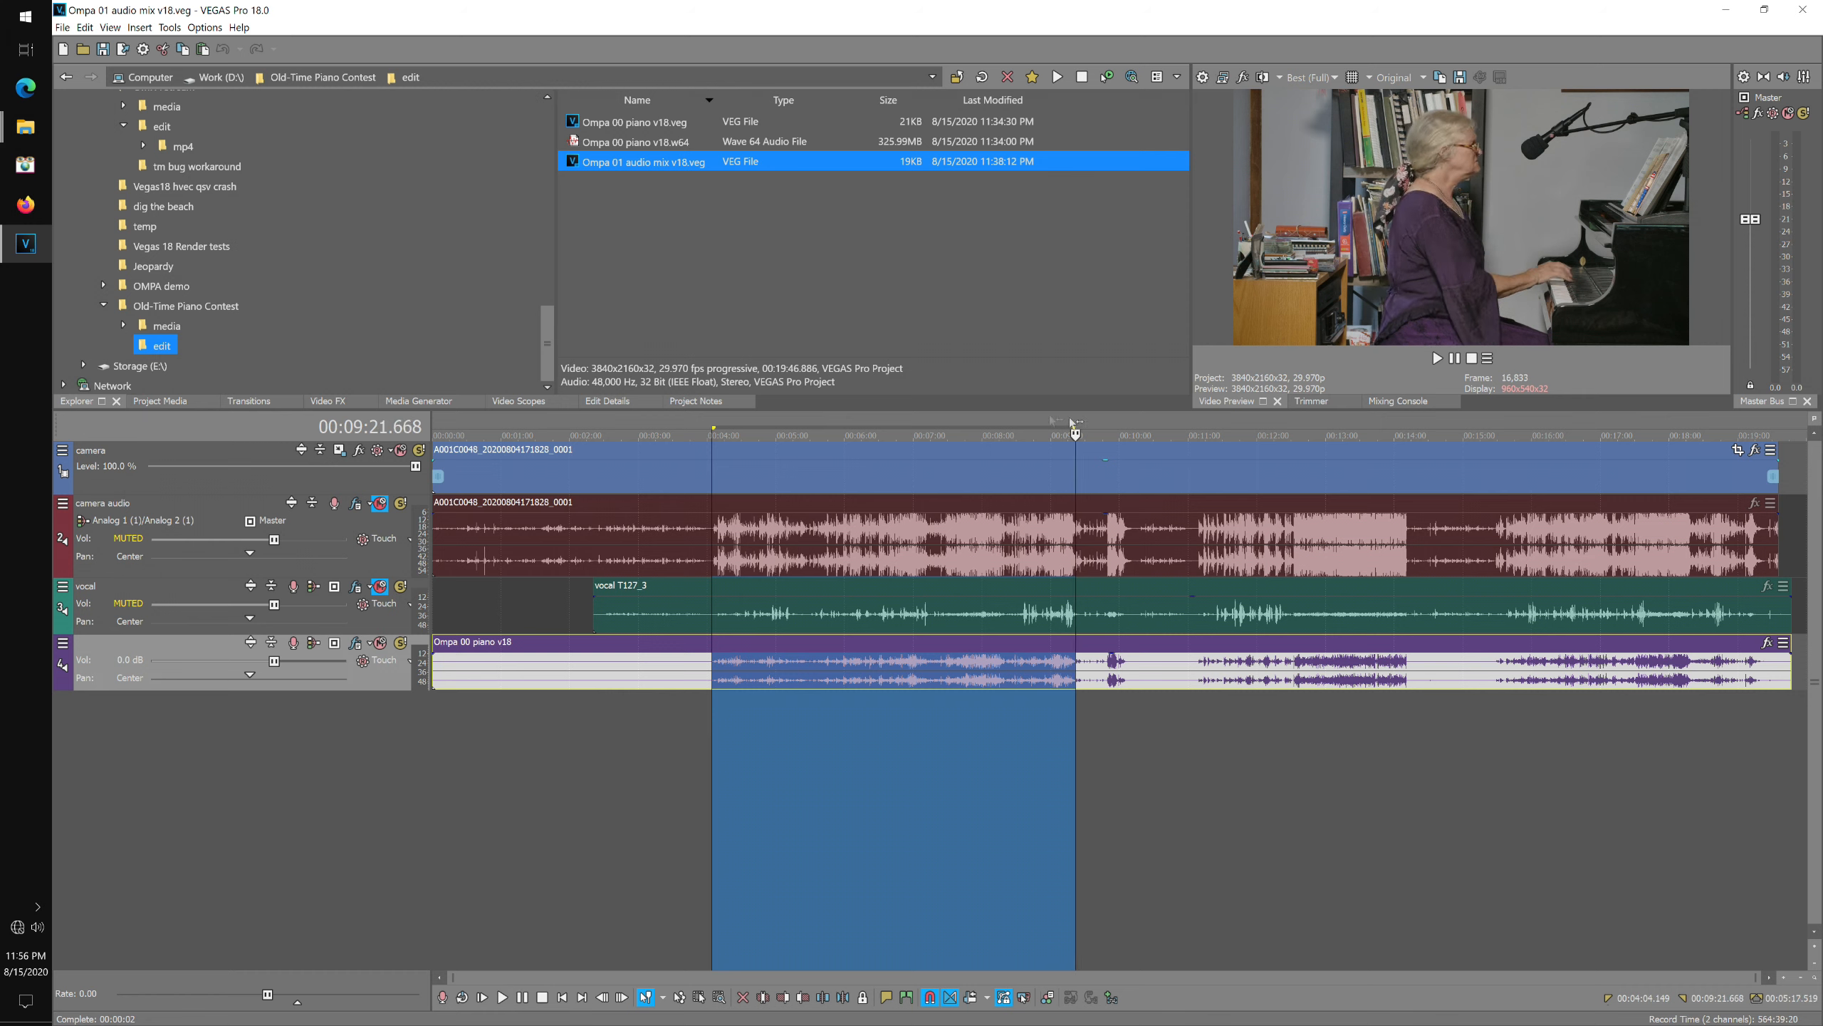
right_click(746, 430)
left_click(792, 436)
key("ctrl+z")
left_click(699, 790)
Paste the three song regions into the Regions list in Edit Details and return to the project start.
left_click(608, 402)
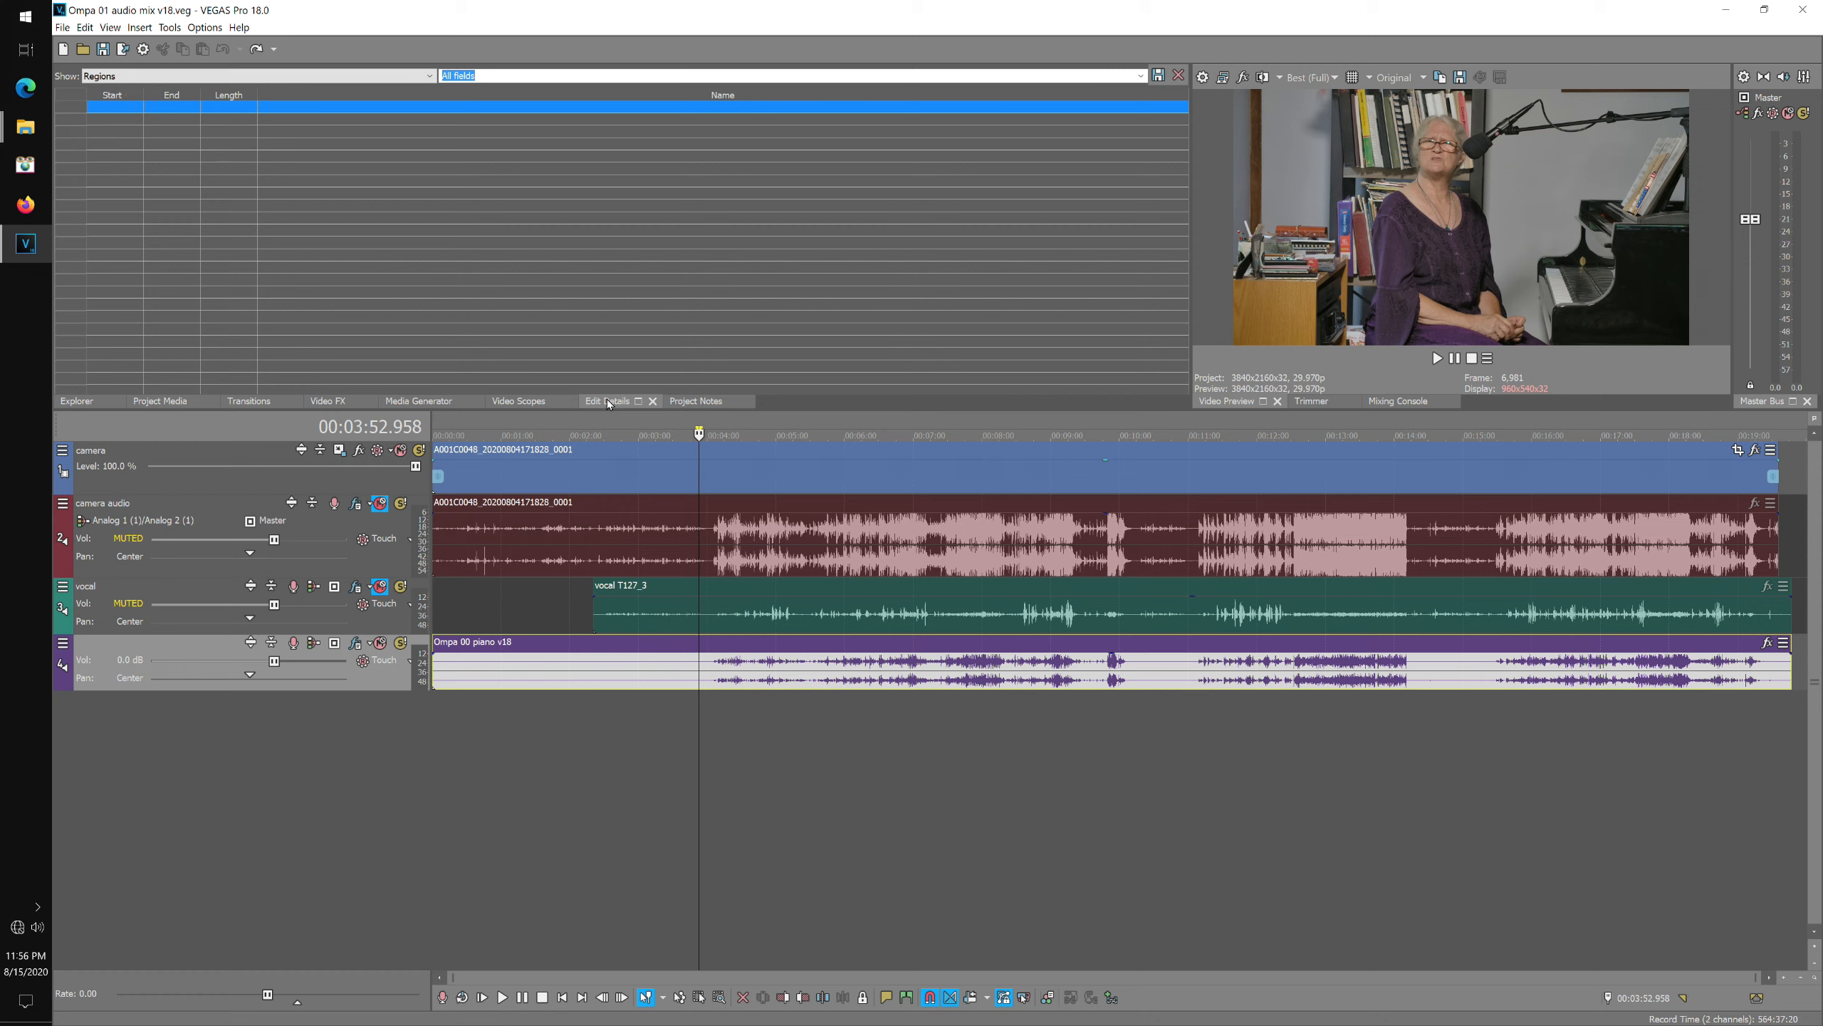
left_click(77, 97)
right_click(77, 97)
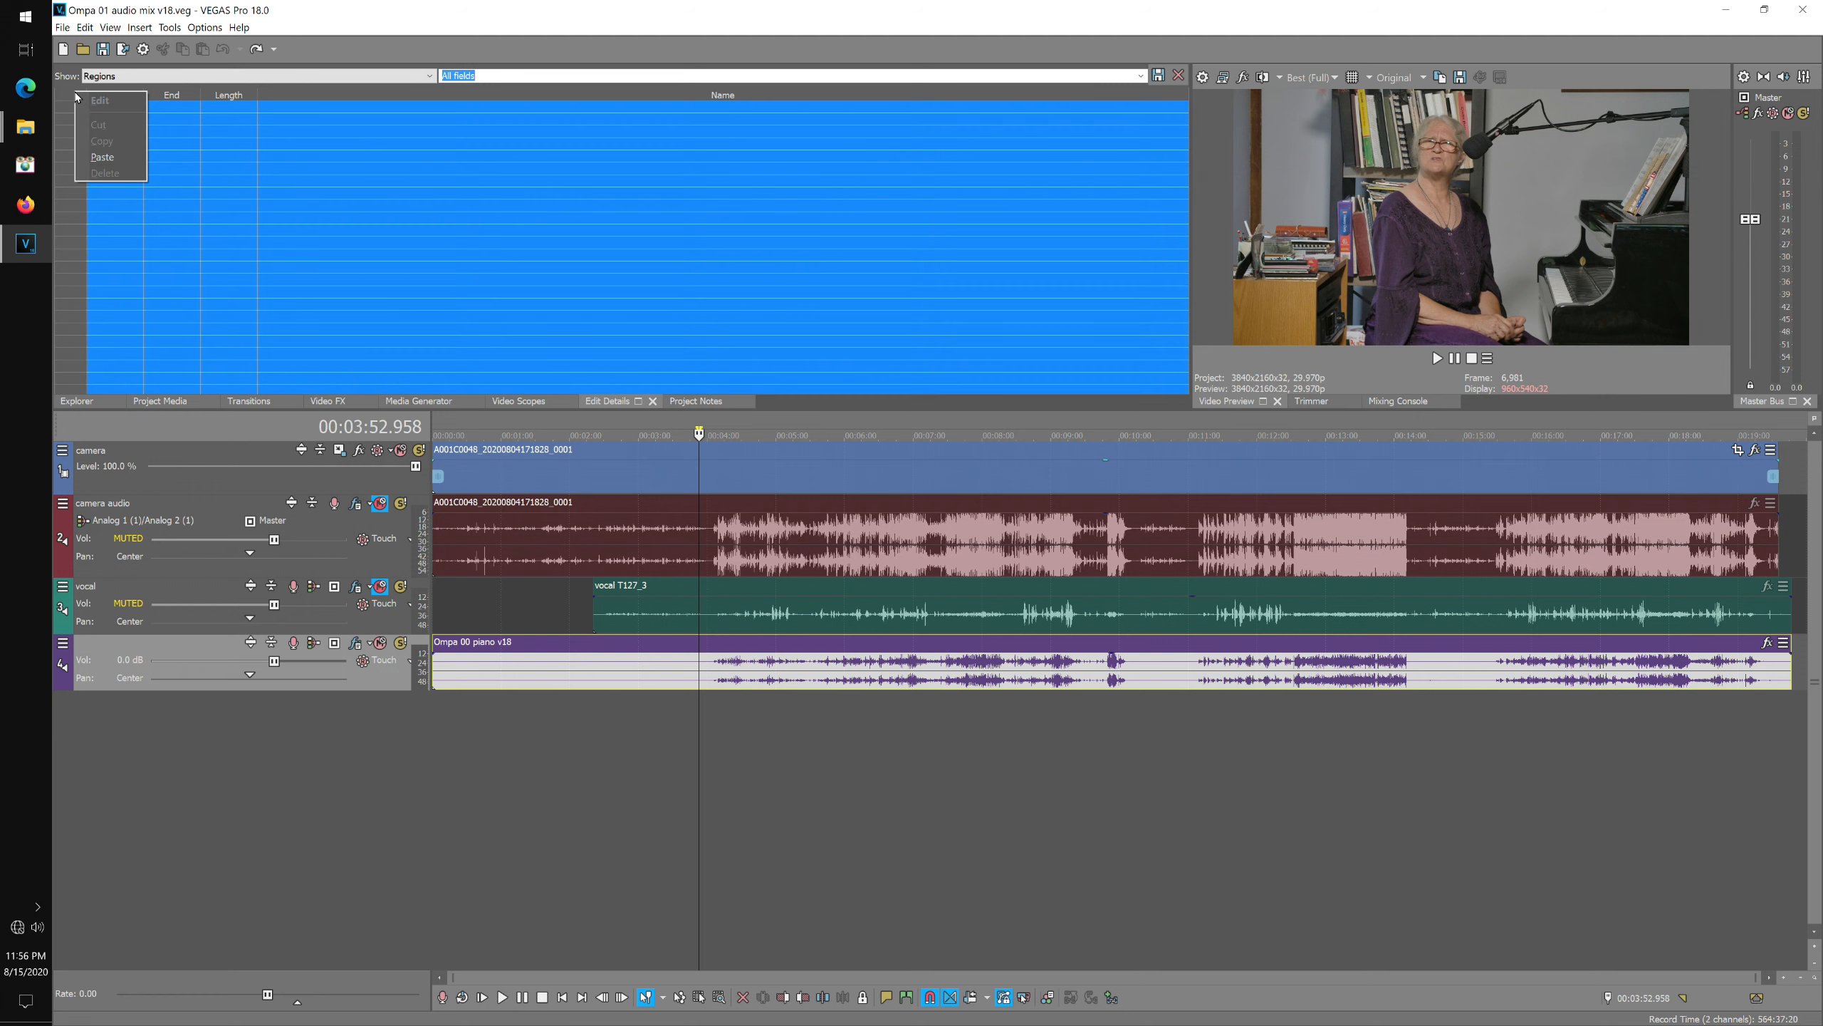
left_click(126, 161)
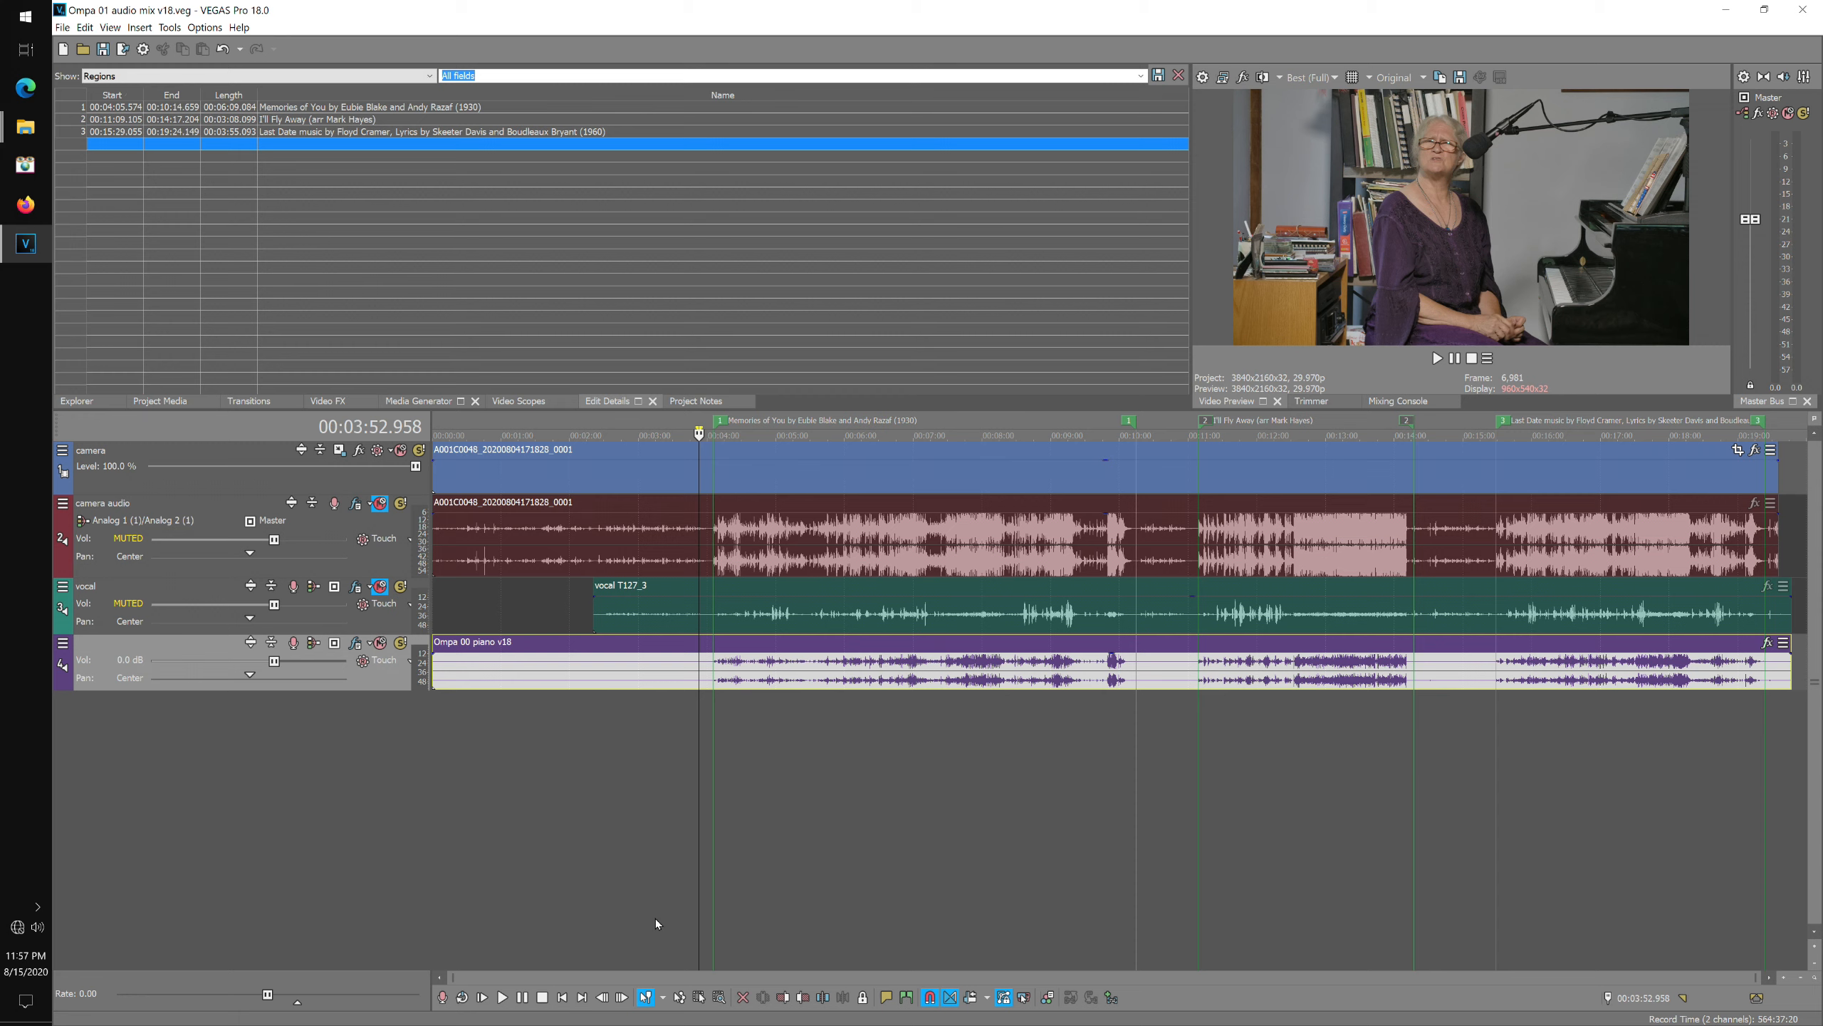
key("ctrl+Home")
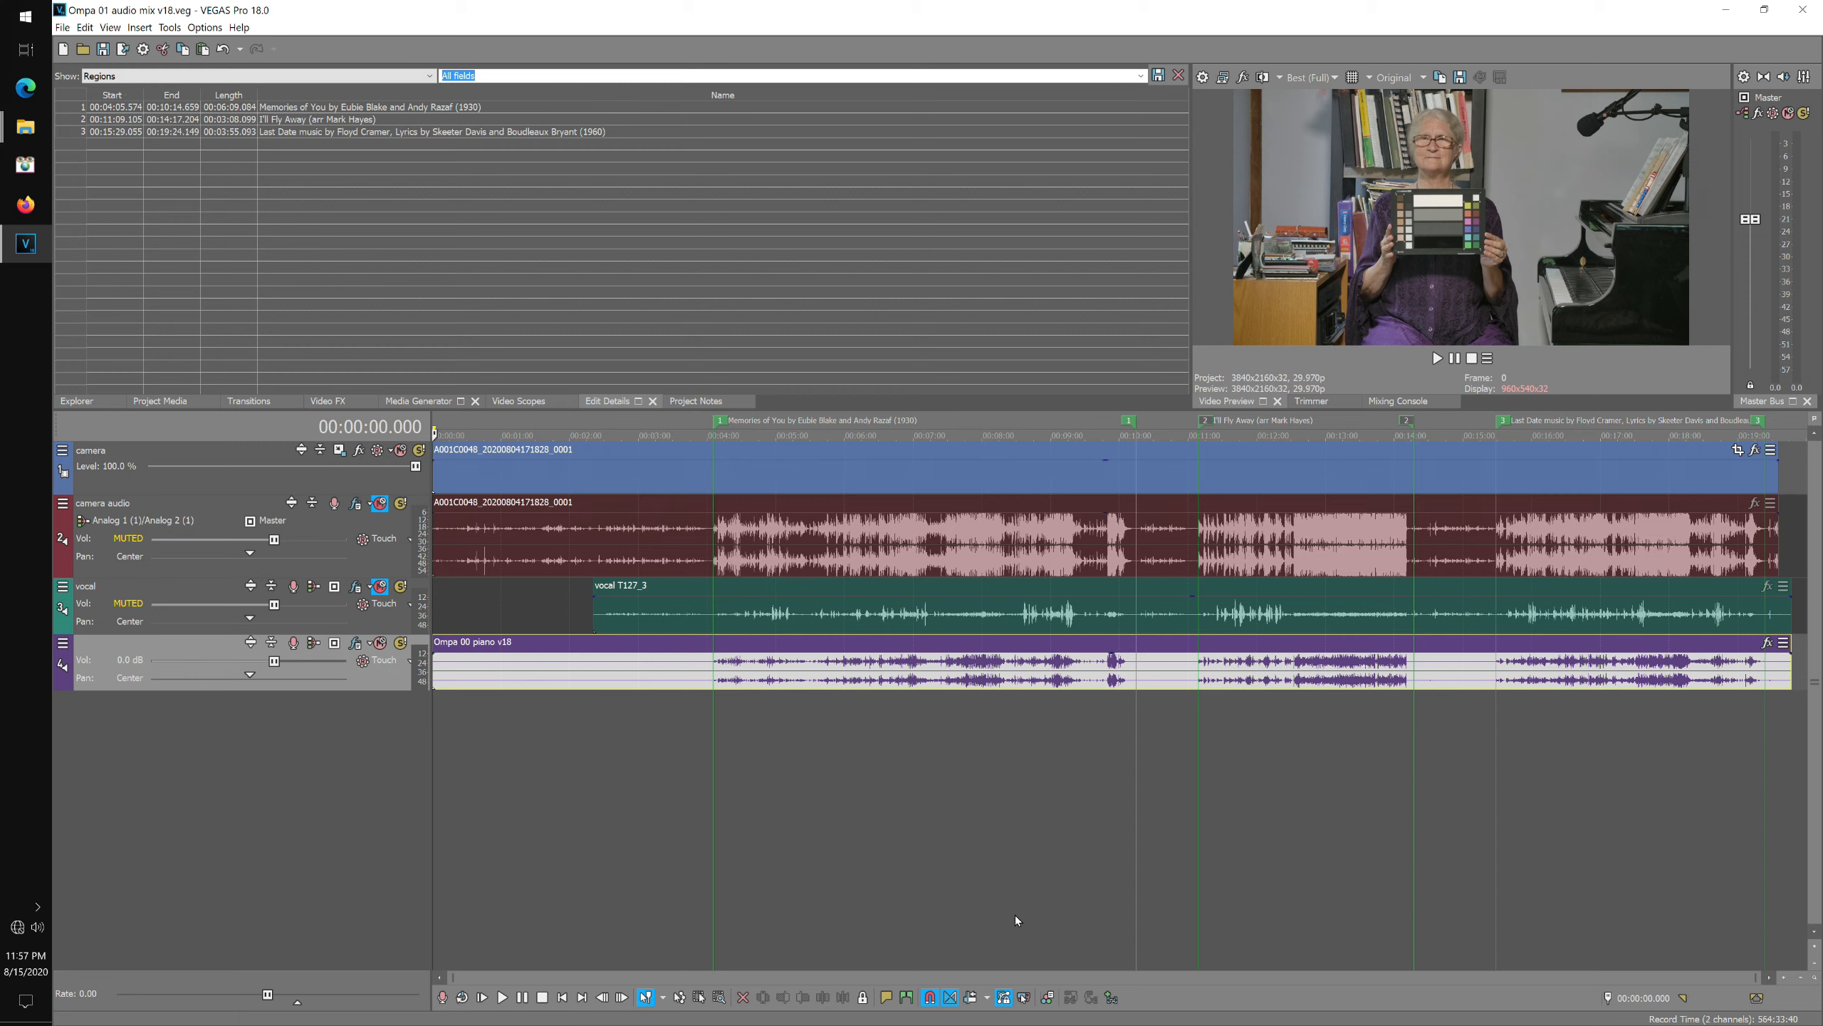
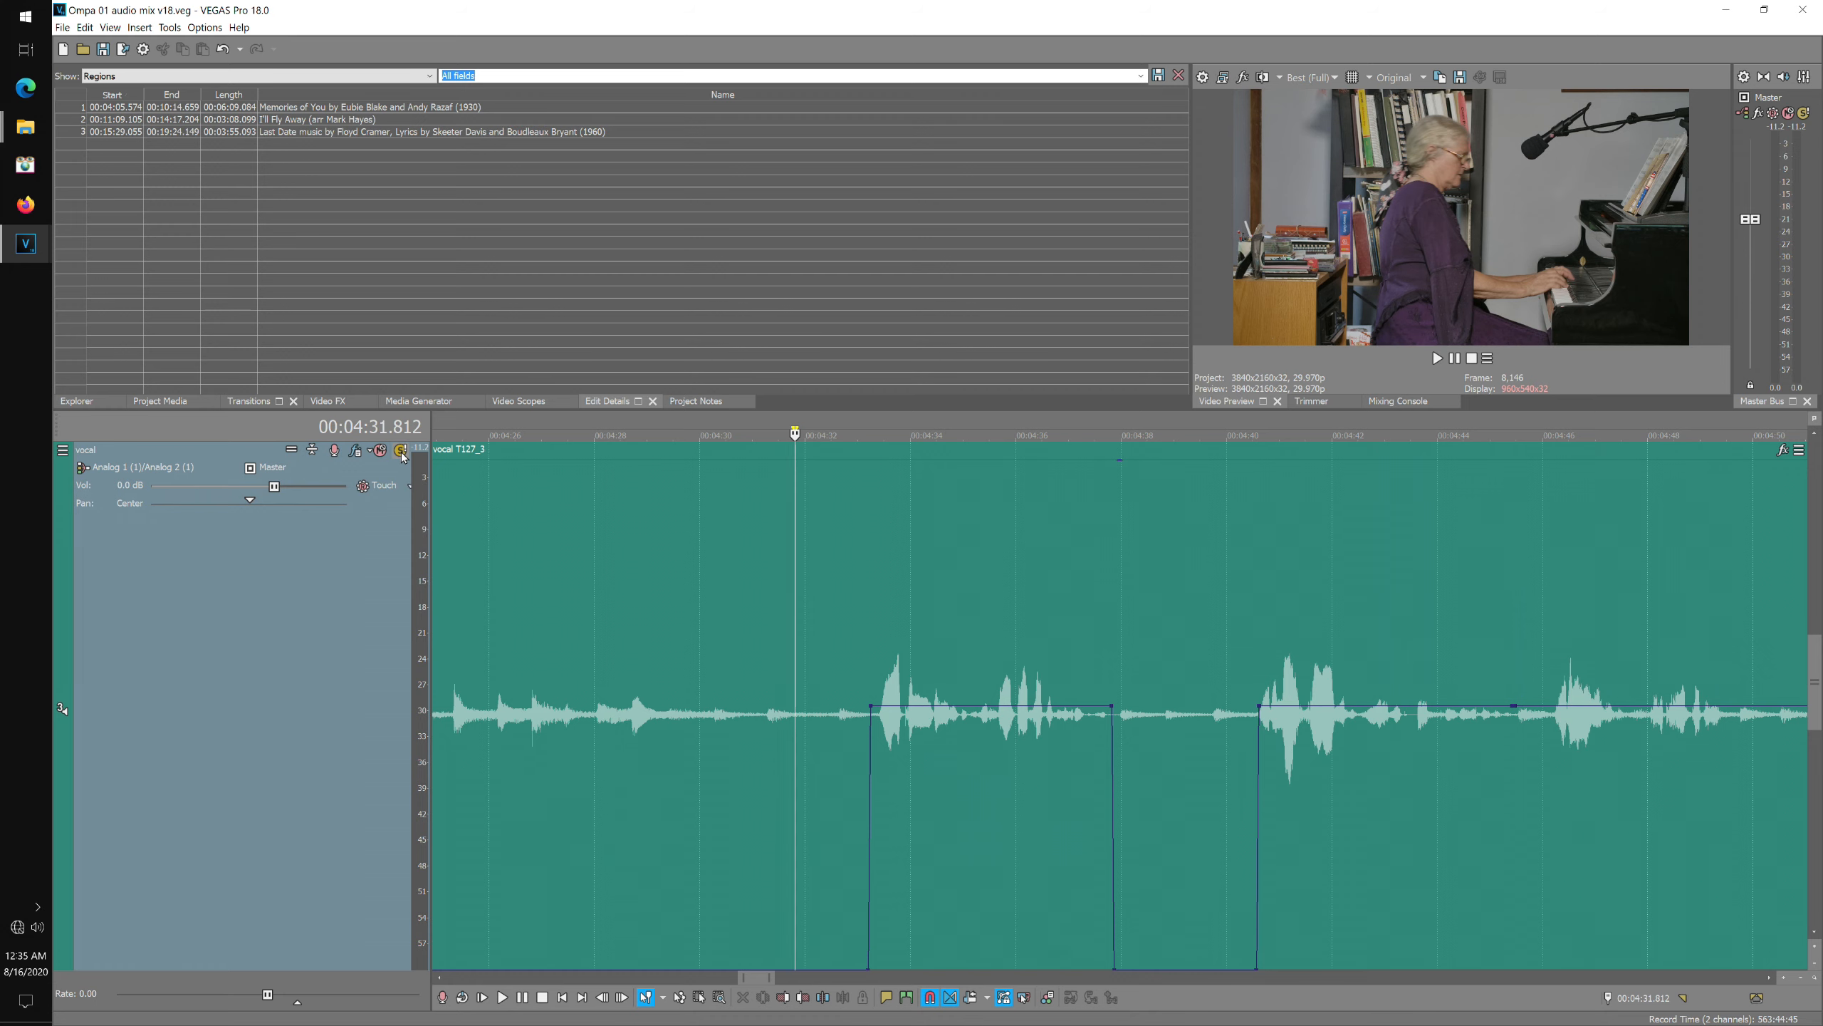
Restore all track heights, unmute the piano mix track and play back from around 4:31 to listen.
left_click(293, 450)
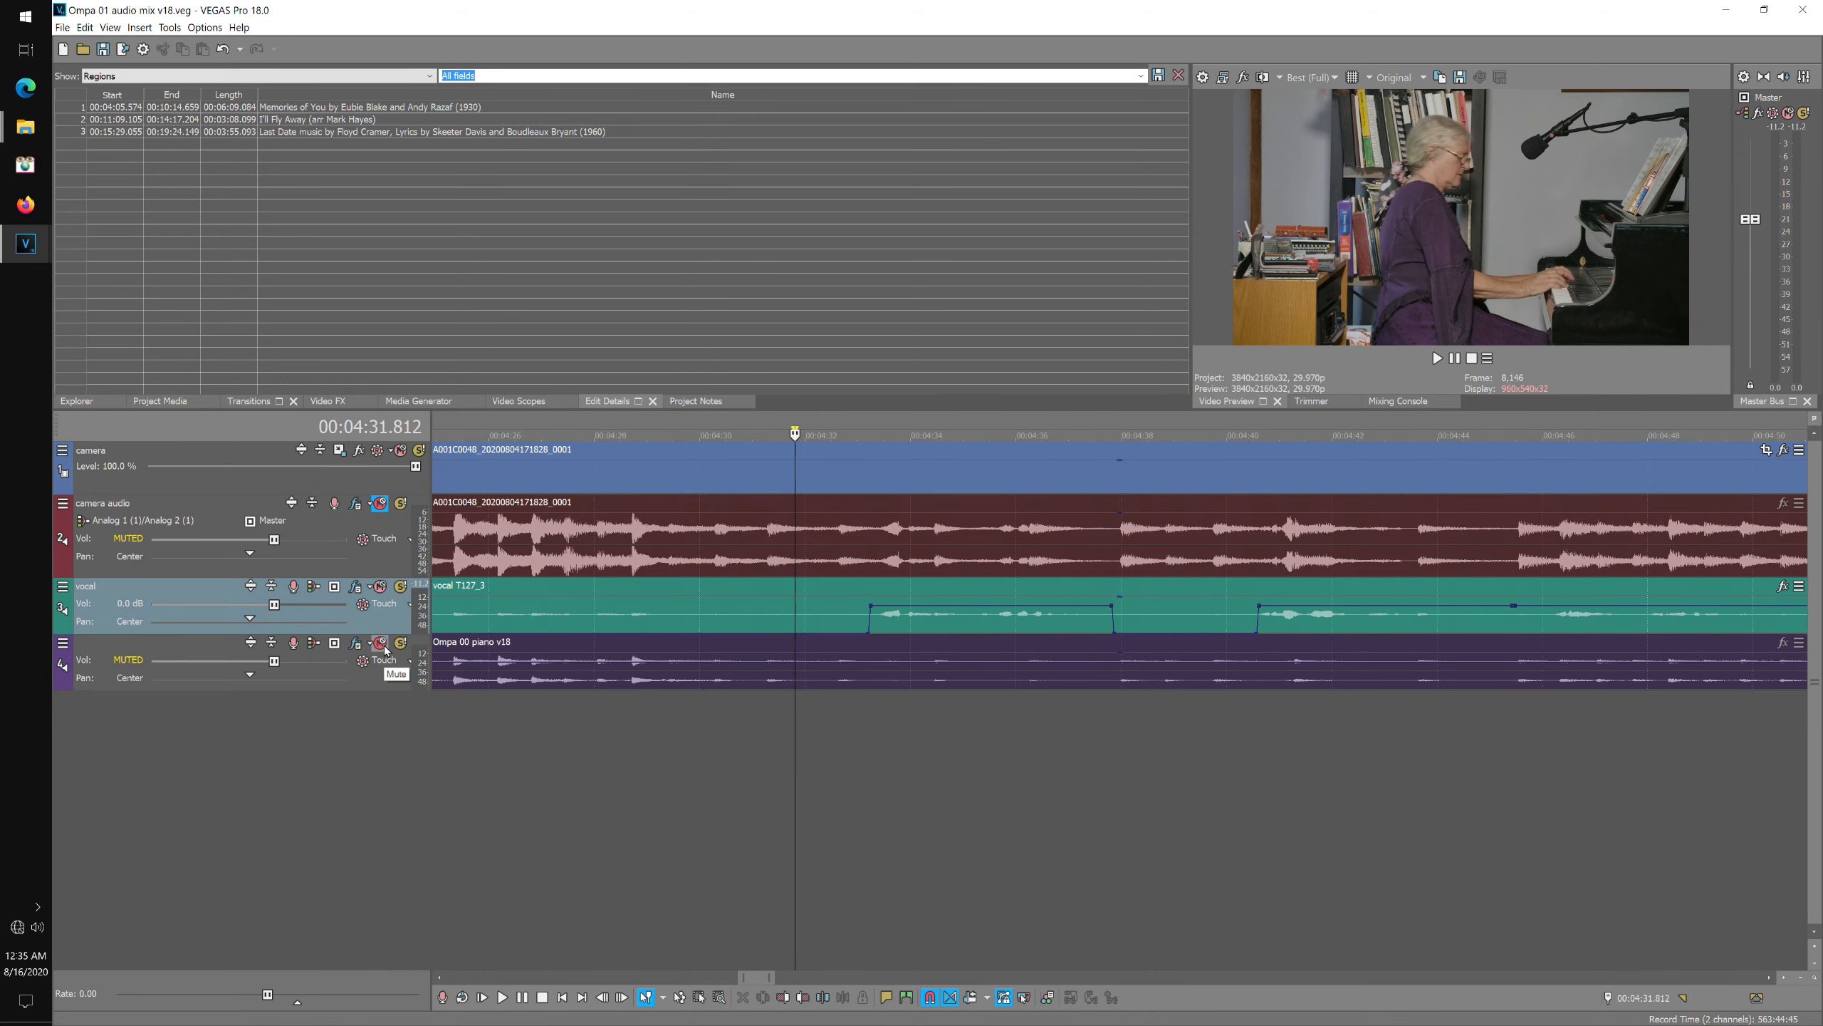
left_click(380, 643)
left_click(851, 432)
left_click(815, 428)
key("space")
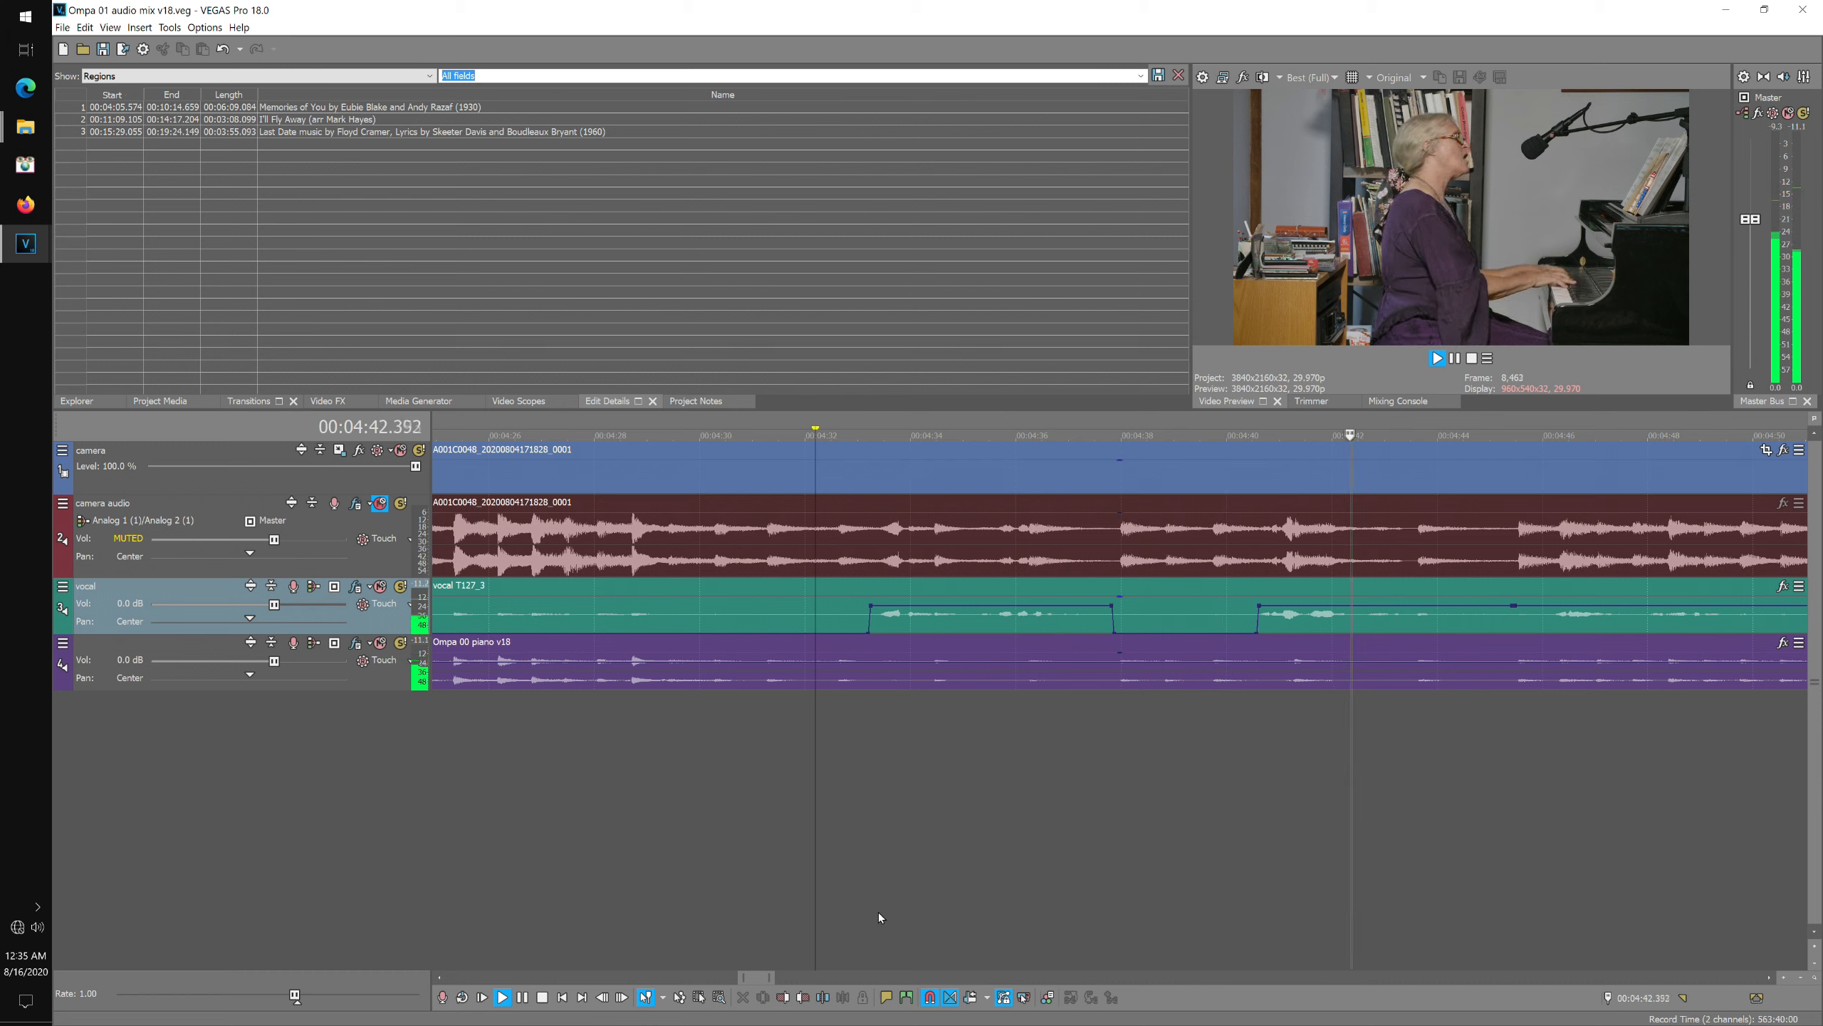
key("space")
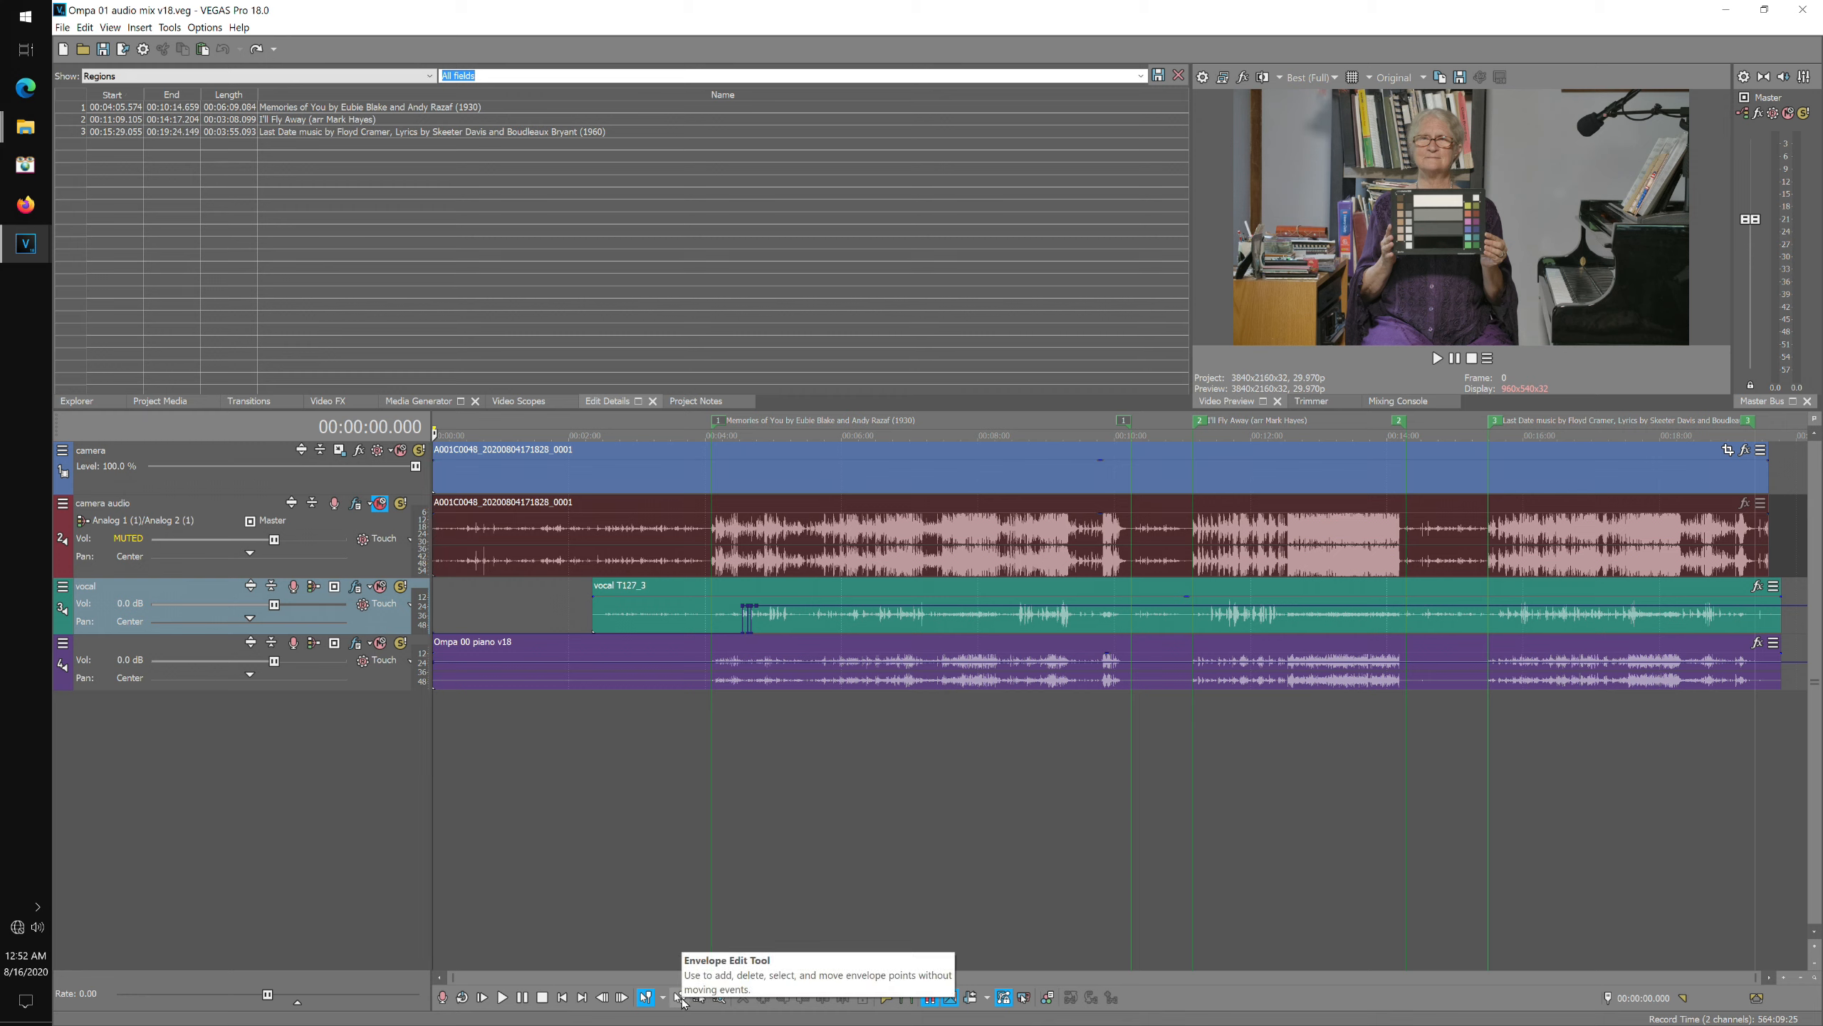
Switch to the Envelope Edit Tool and select all envelope points across the project.
left_click(679, 998)
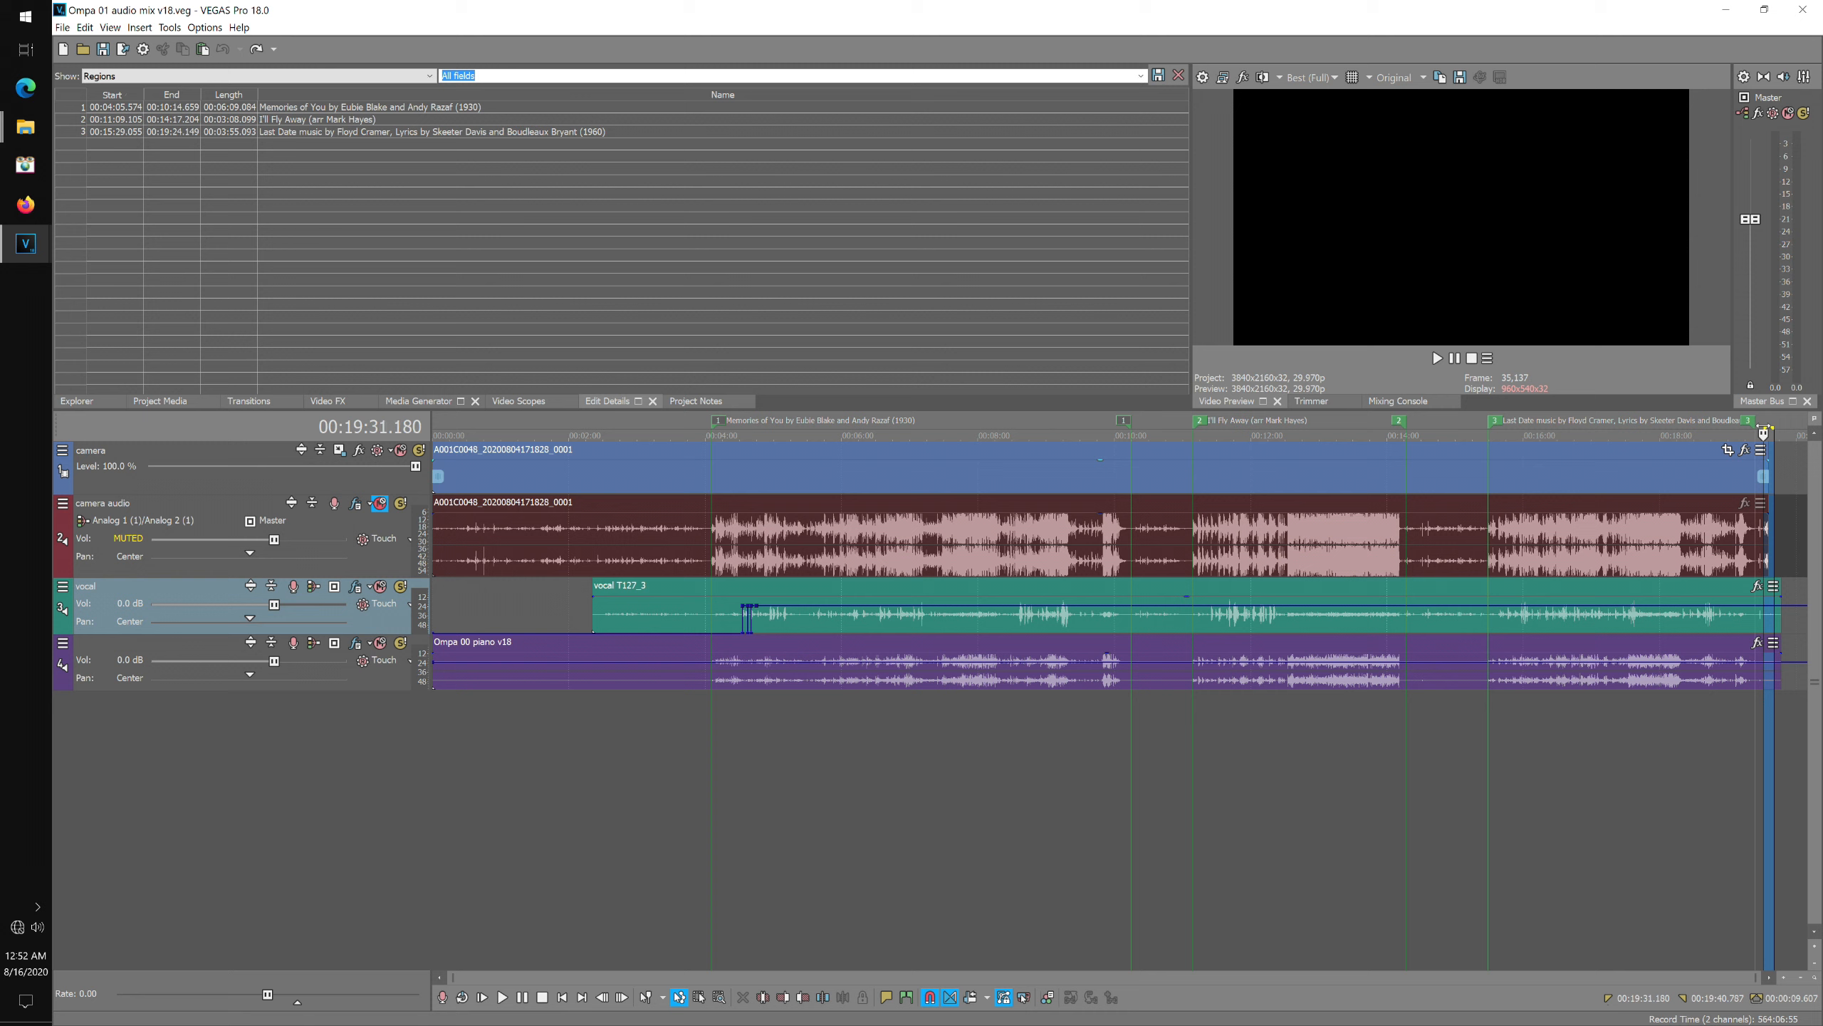
key("ctrl+a")
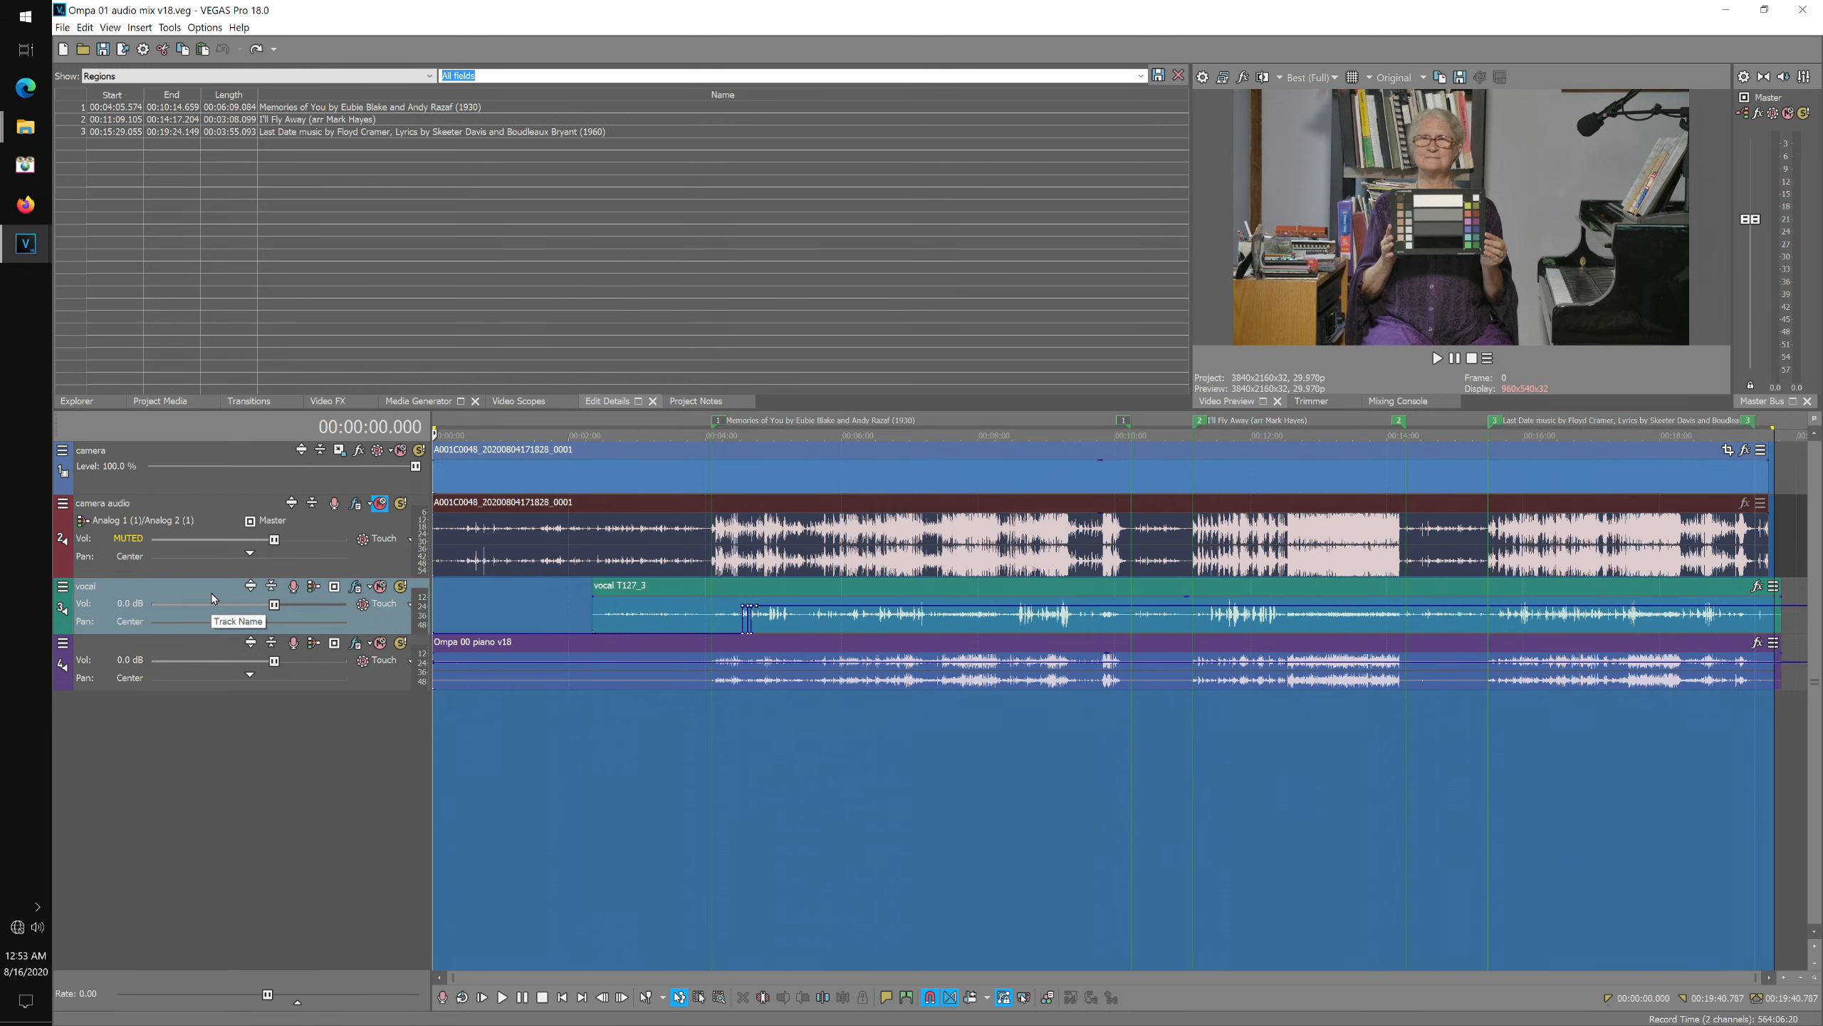
key("ctrl+shift+z")
key("ctrl+shift+z")
key("ctrl+shift+z")
key("ctrl+shift+z")
key("ctrl+shift+z")
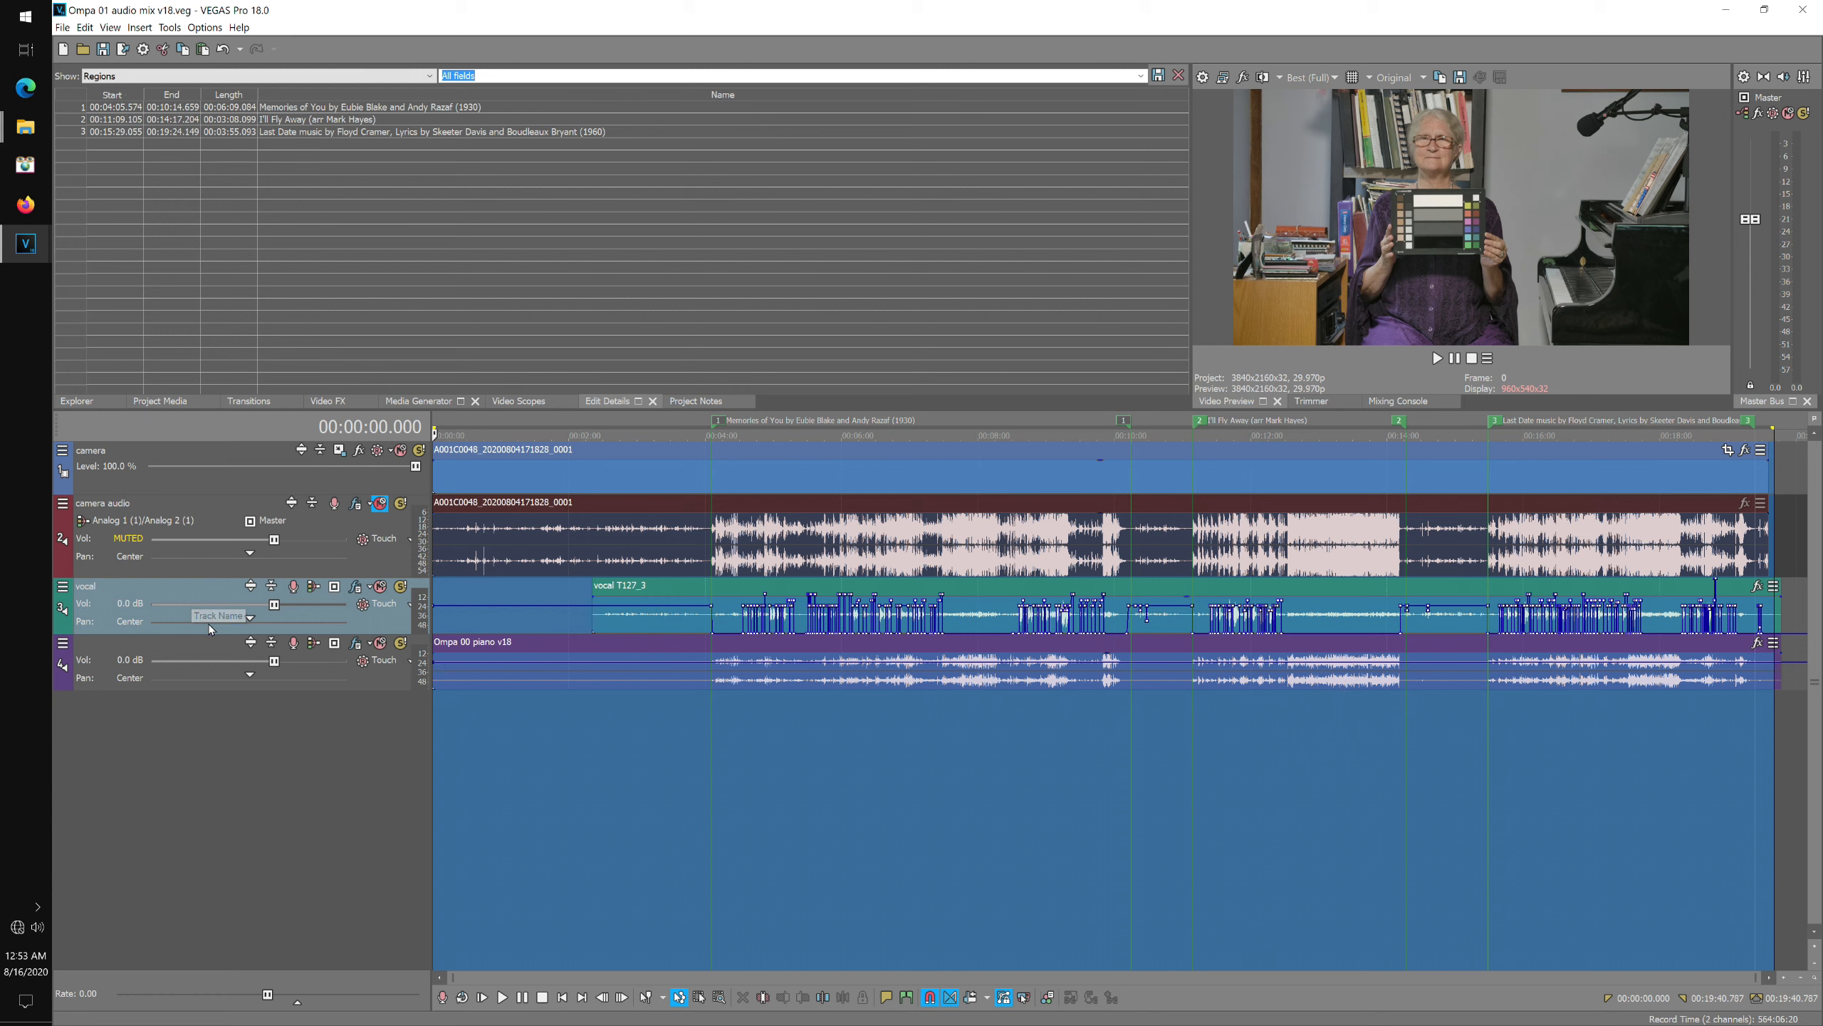
Paste the copied volume envelope onto the maximized Ompa 00 piano v18 track.
left_click(193, 641)
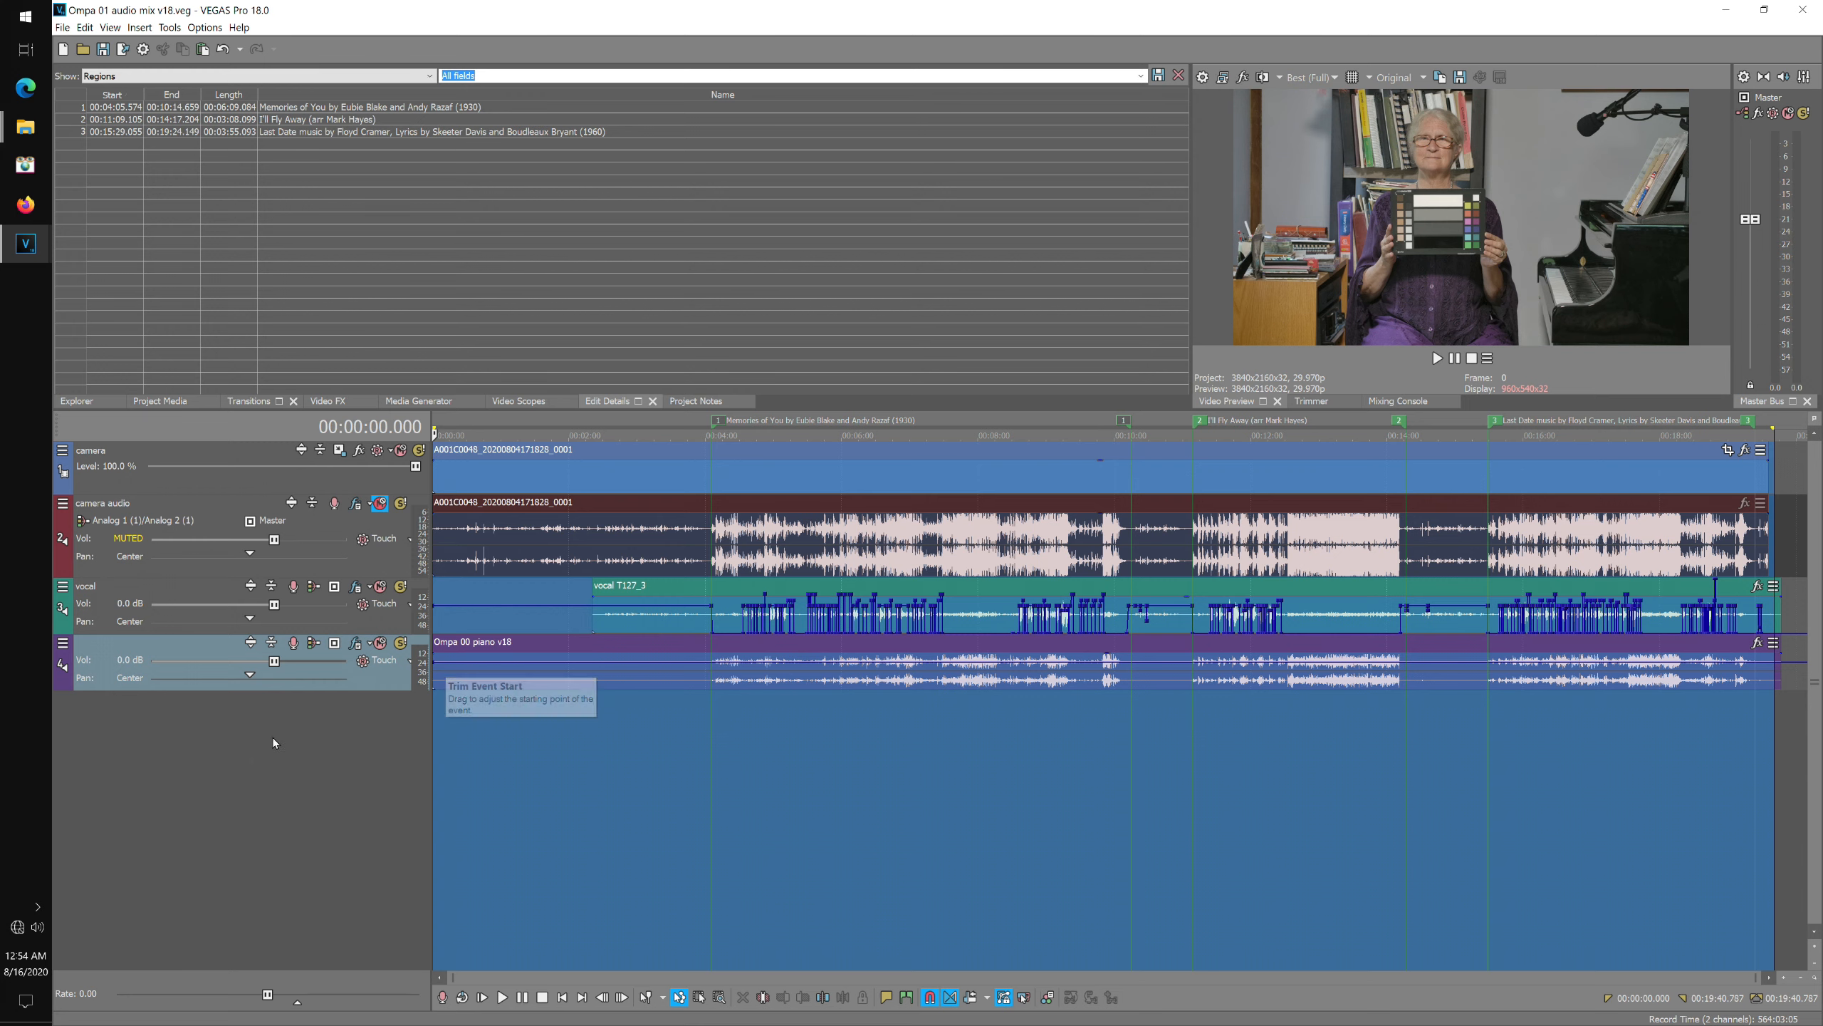
double_click(206, 645)
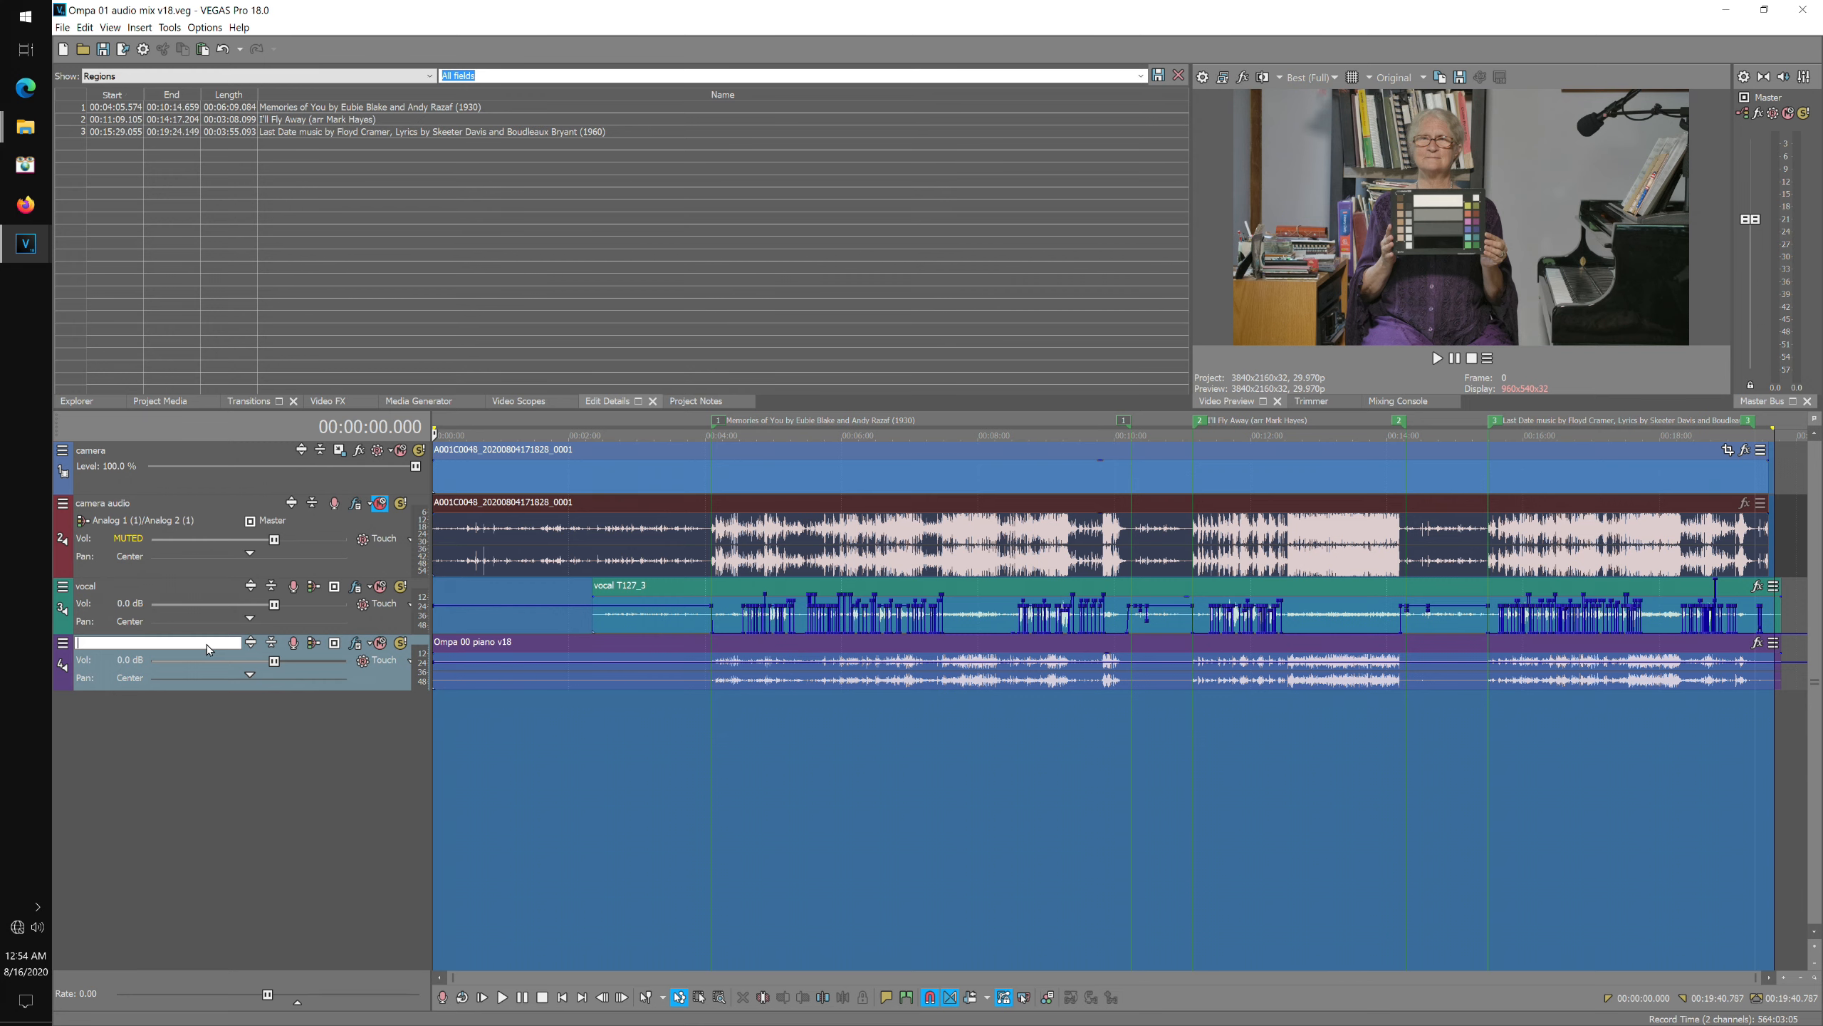
left_click(251, 643)
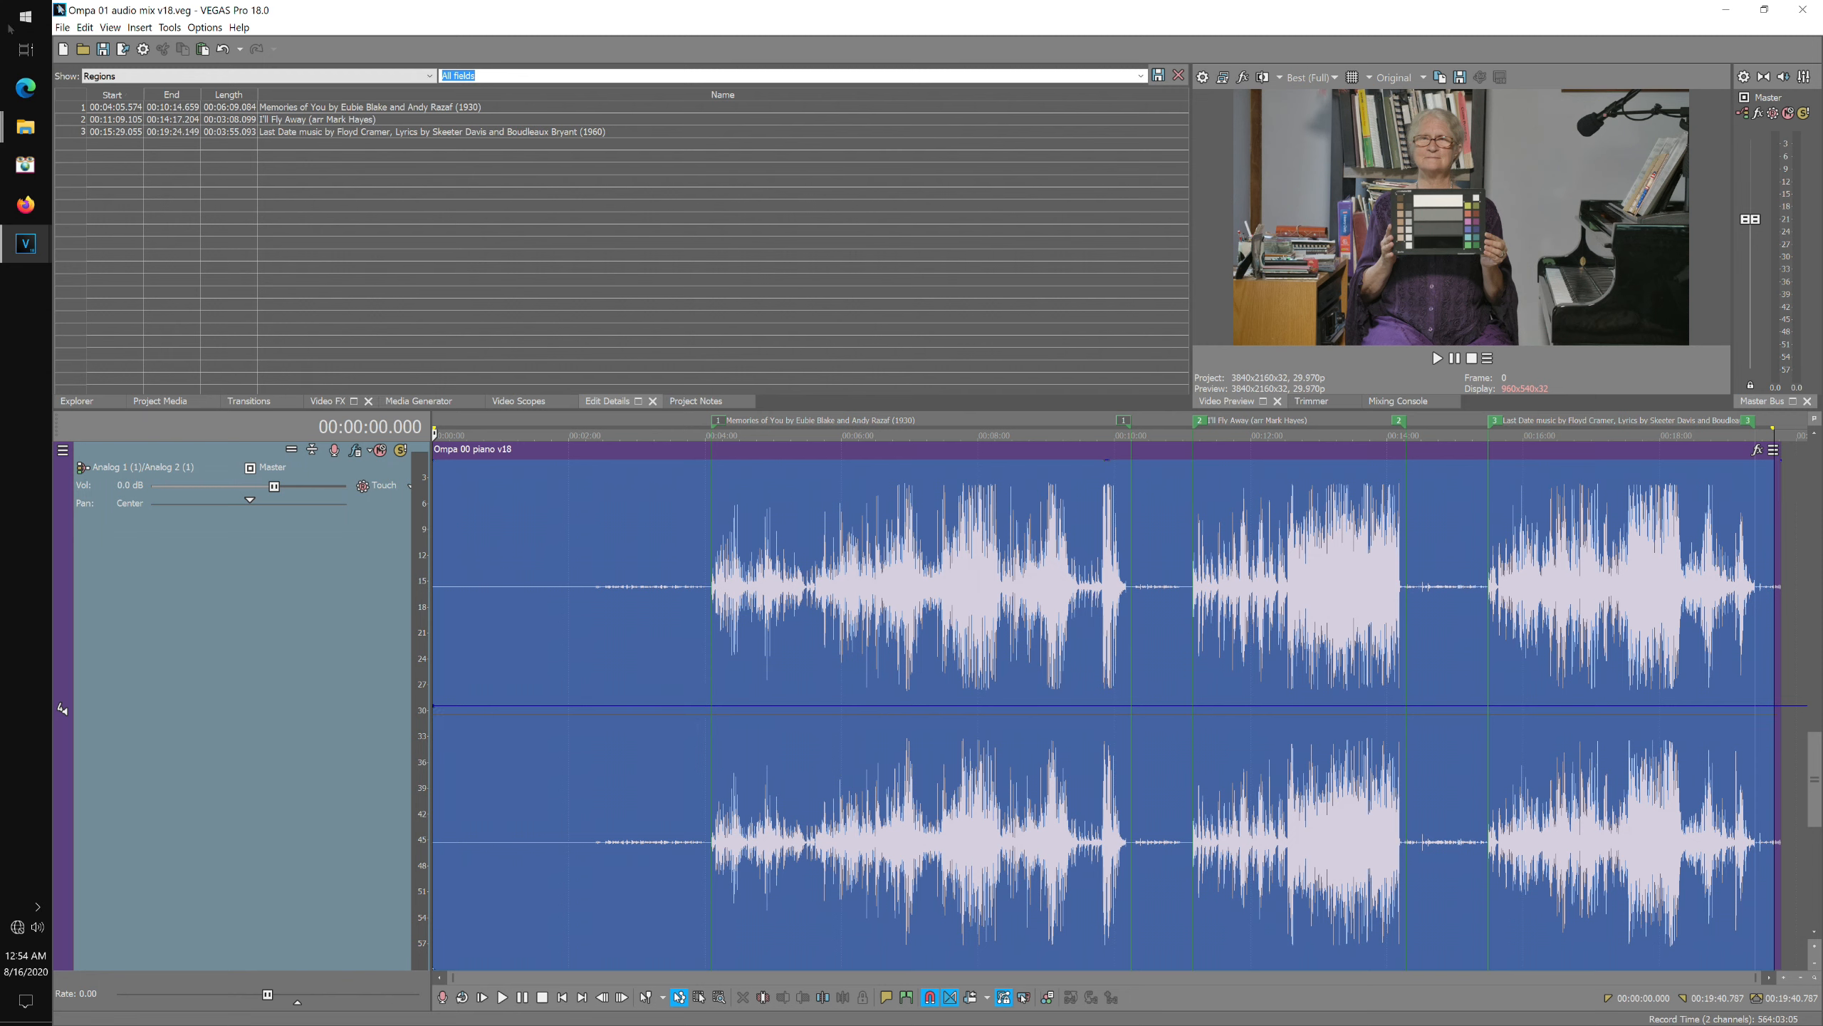
left_click(85, 28)
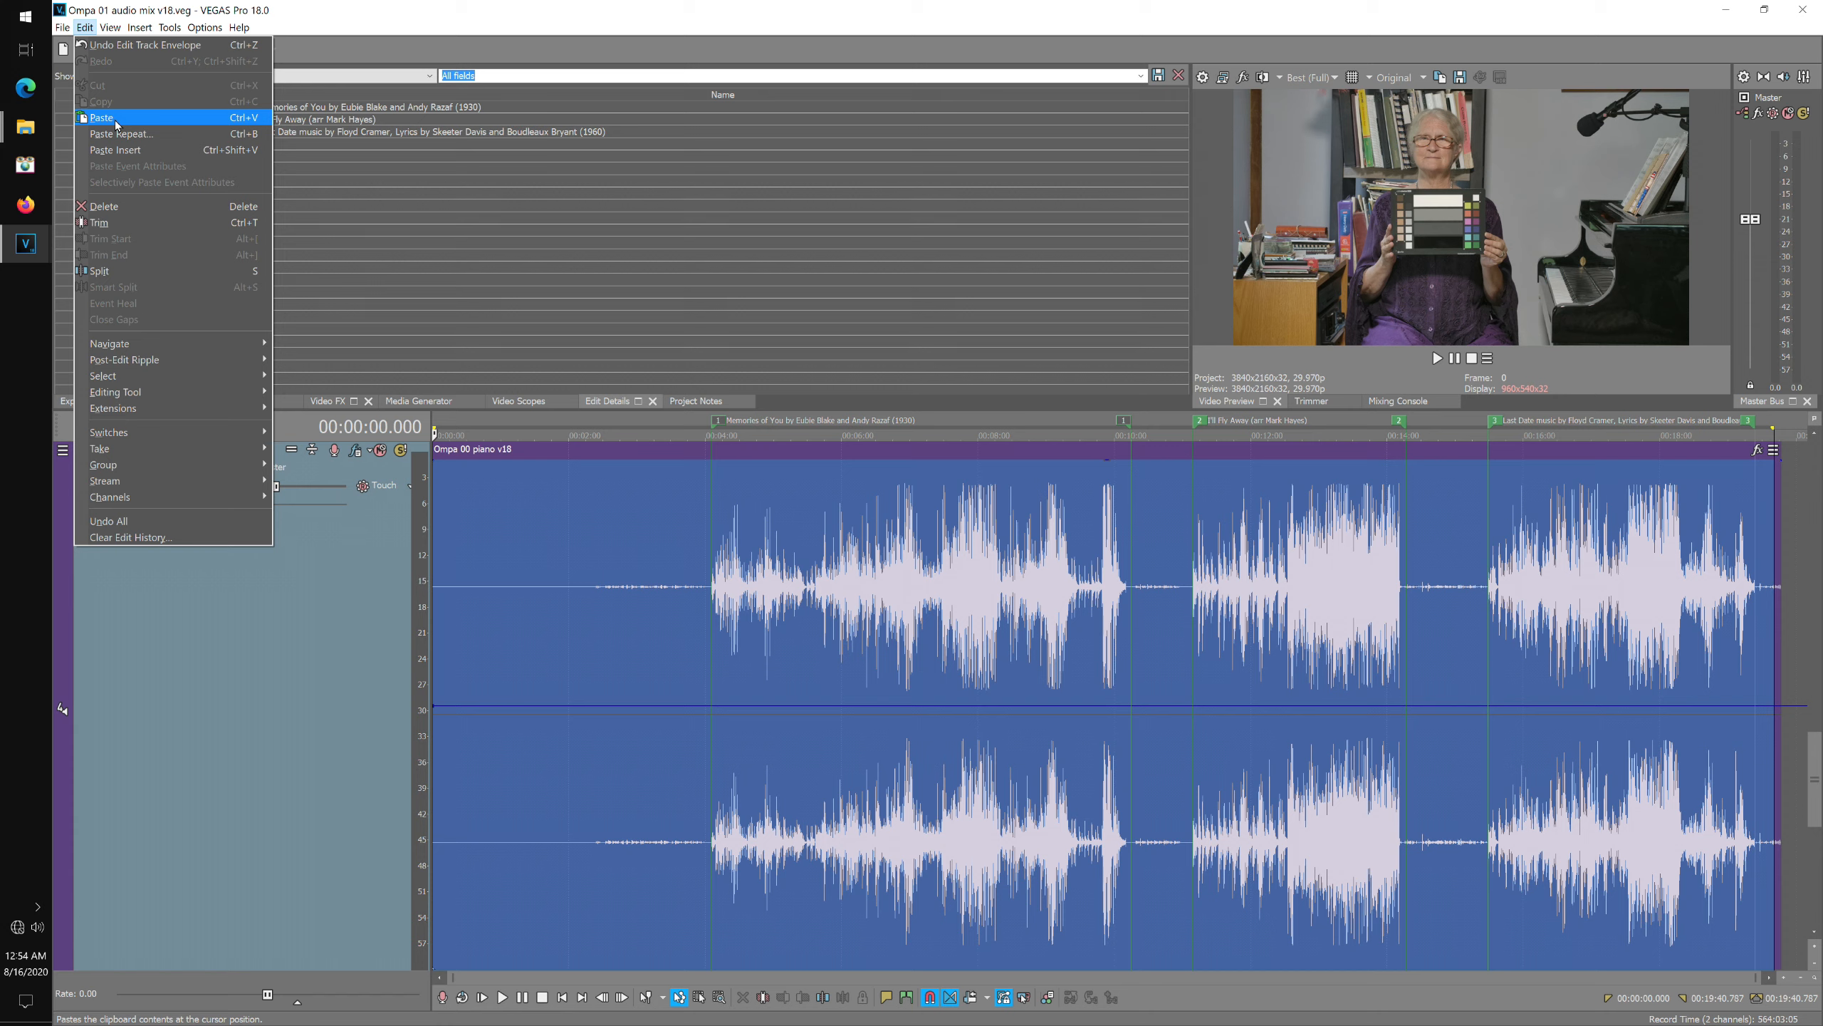
left_click(116, 122)
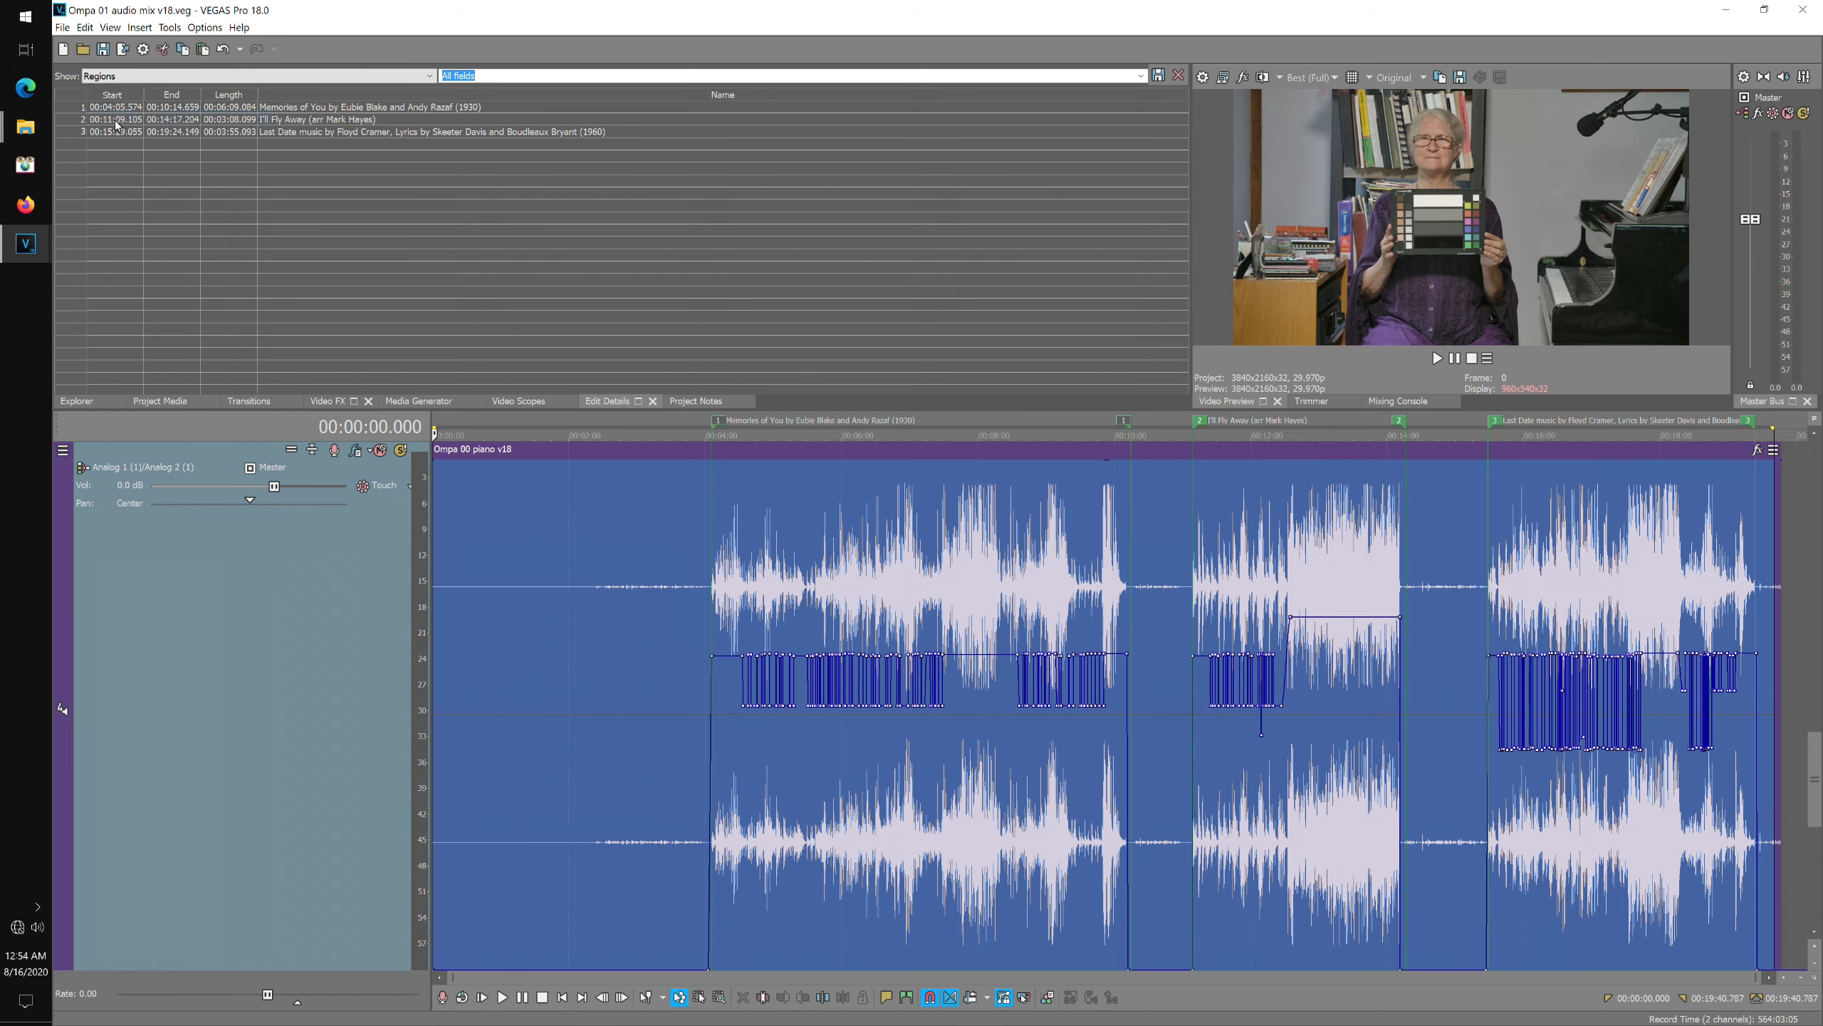
Inspect the pasted piano envelope up close, then enlarge the vocal and piano track heights.
left_click(778, 424)
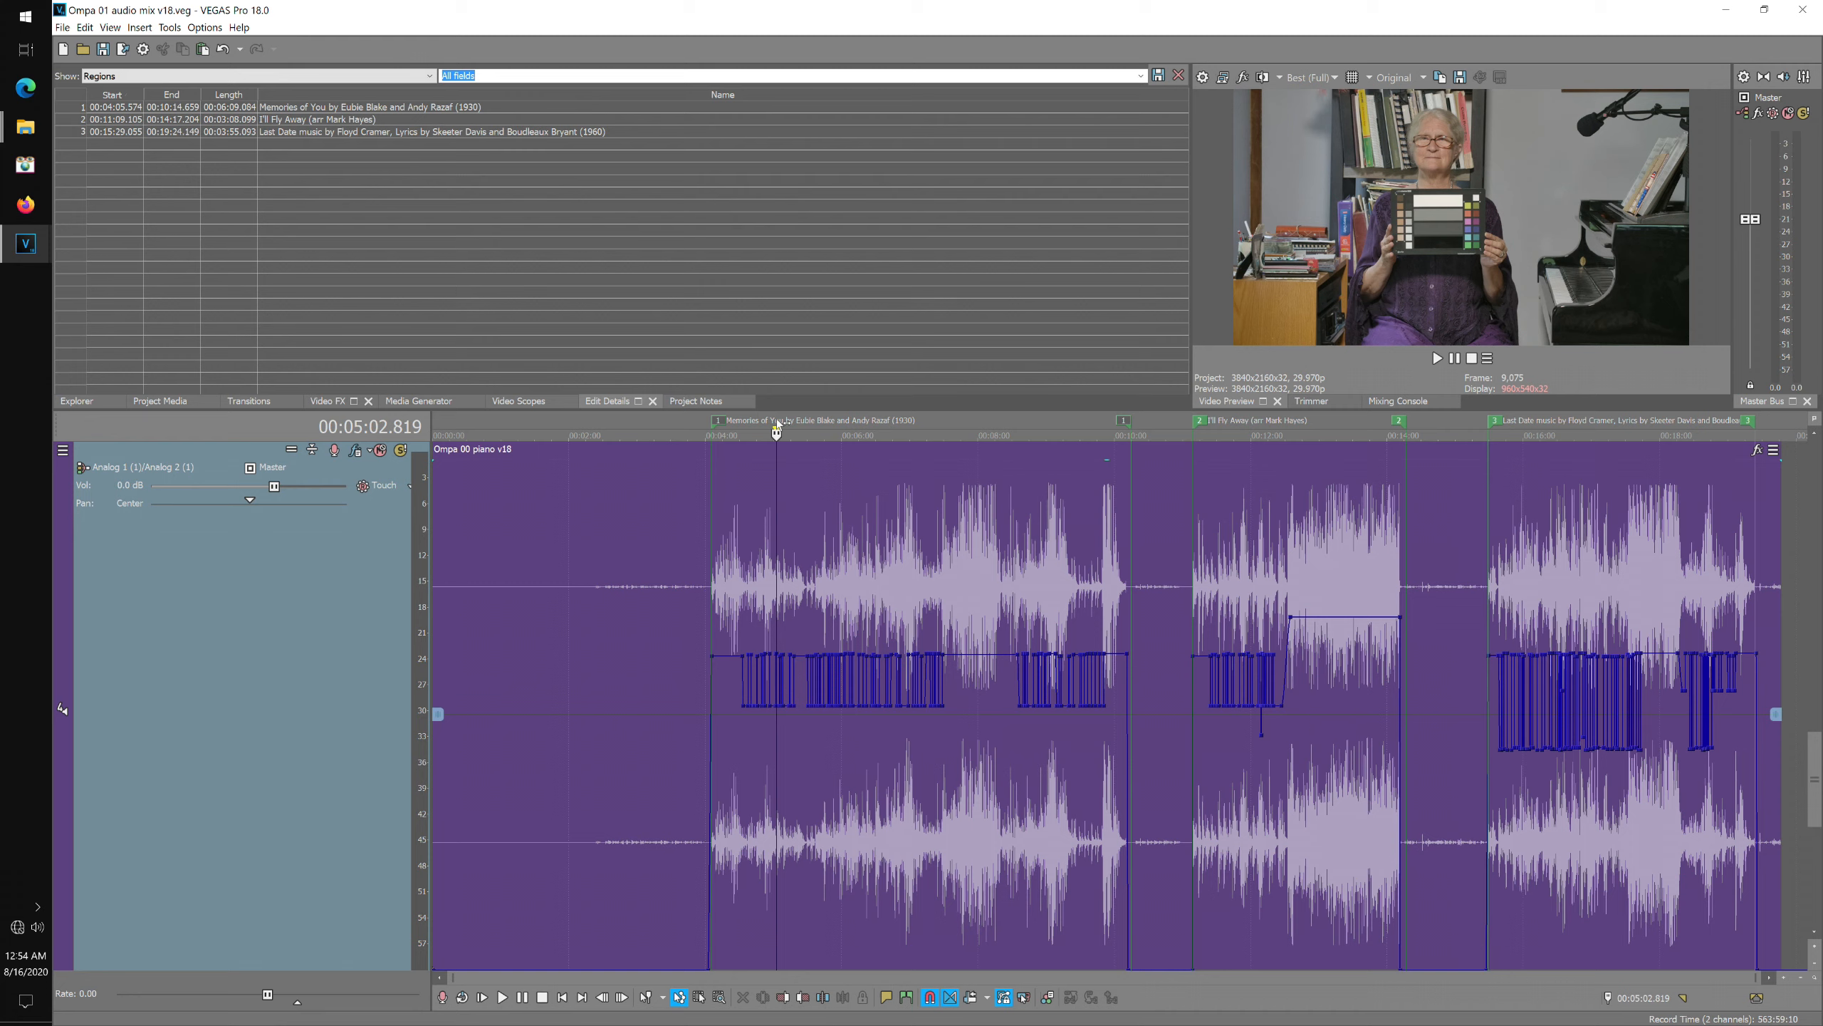
left_click(1785, 978)
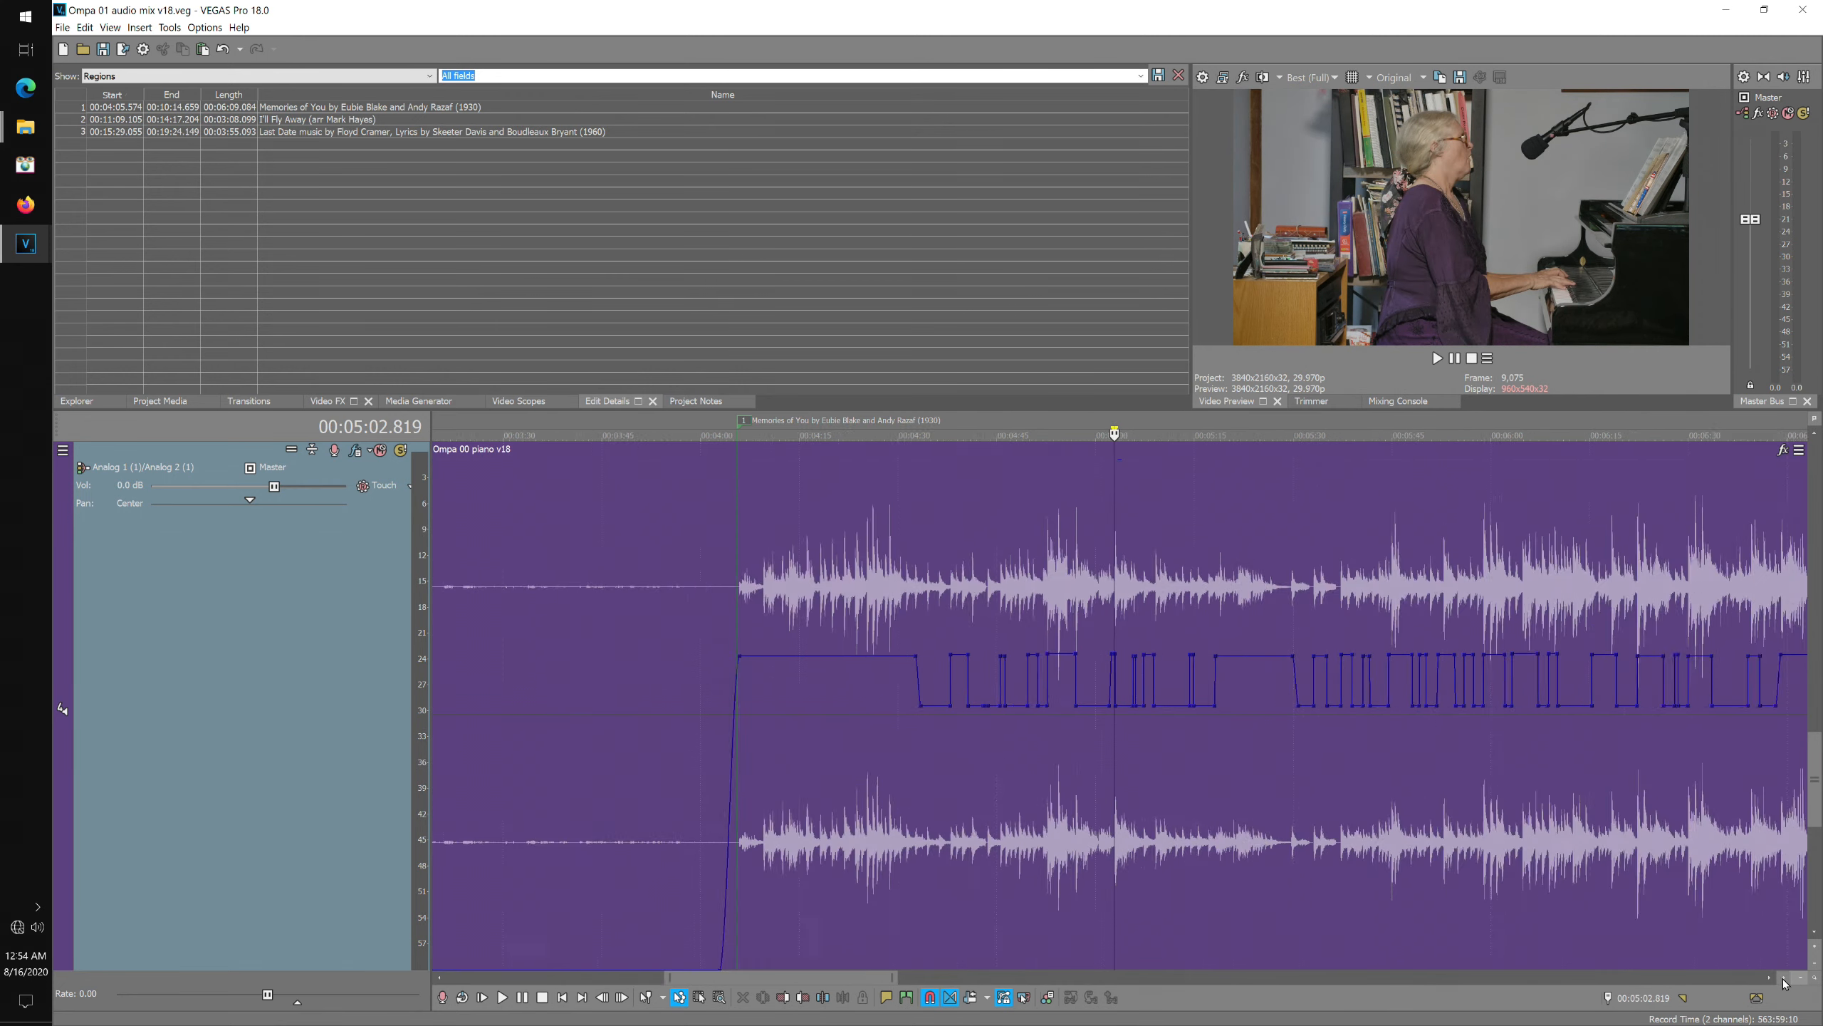
left_click(1785, 978)
left_click(1785, 978)
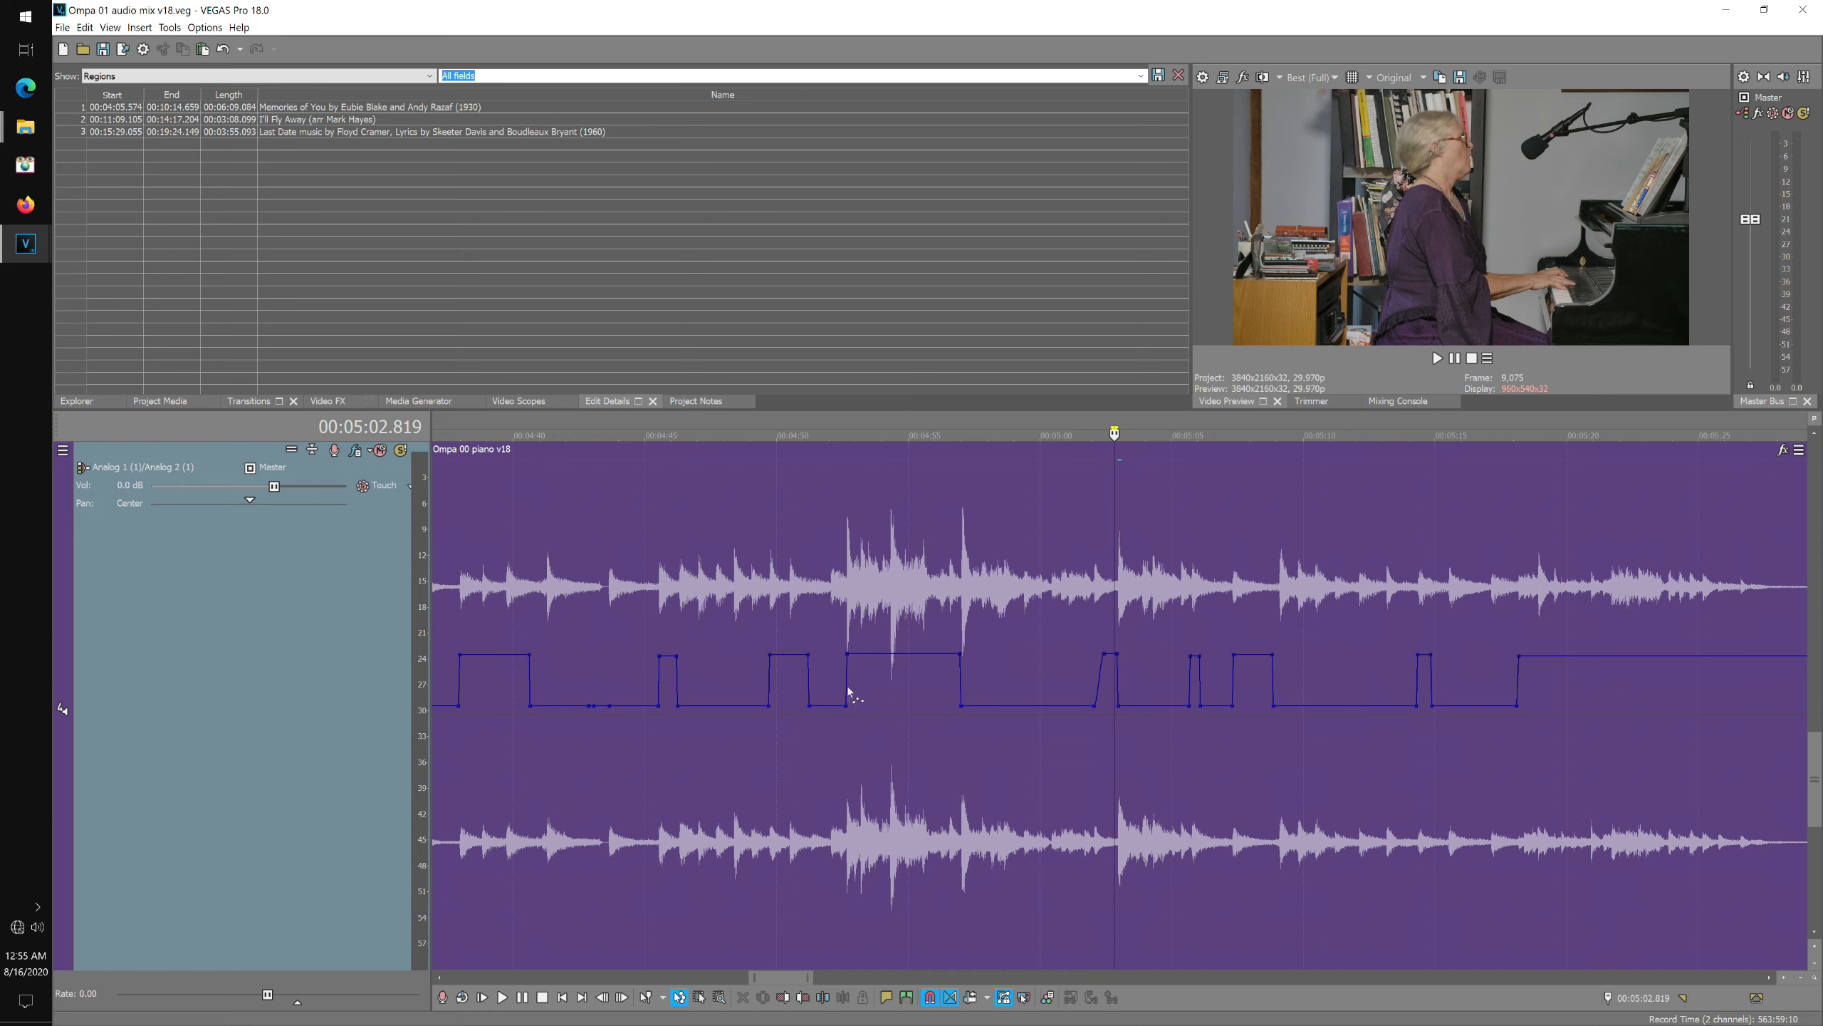
left_click(292, 450)
left_click_drag(299, 705, 299, 768)
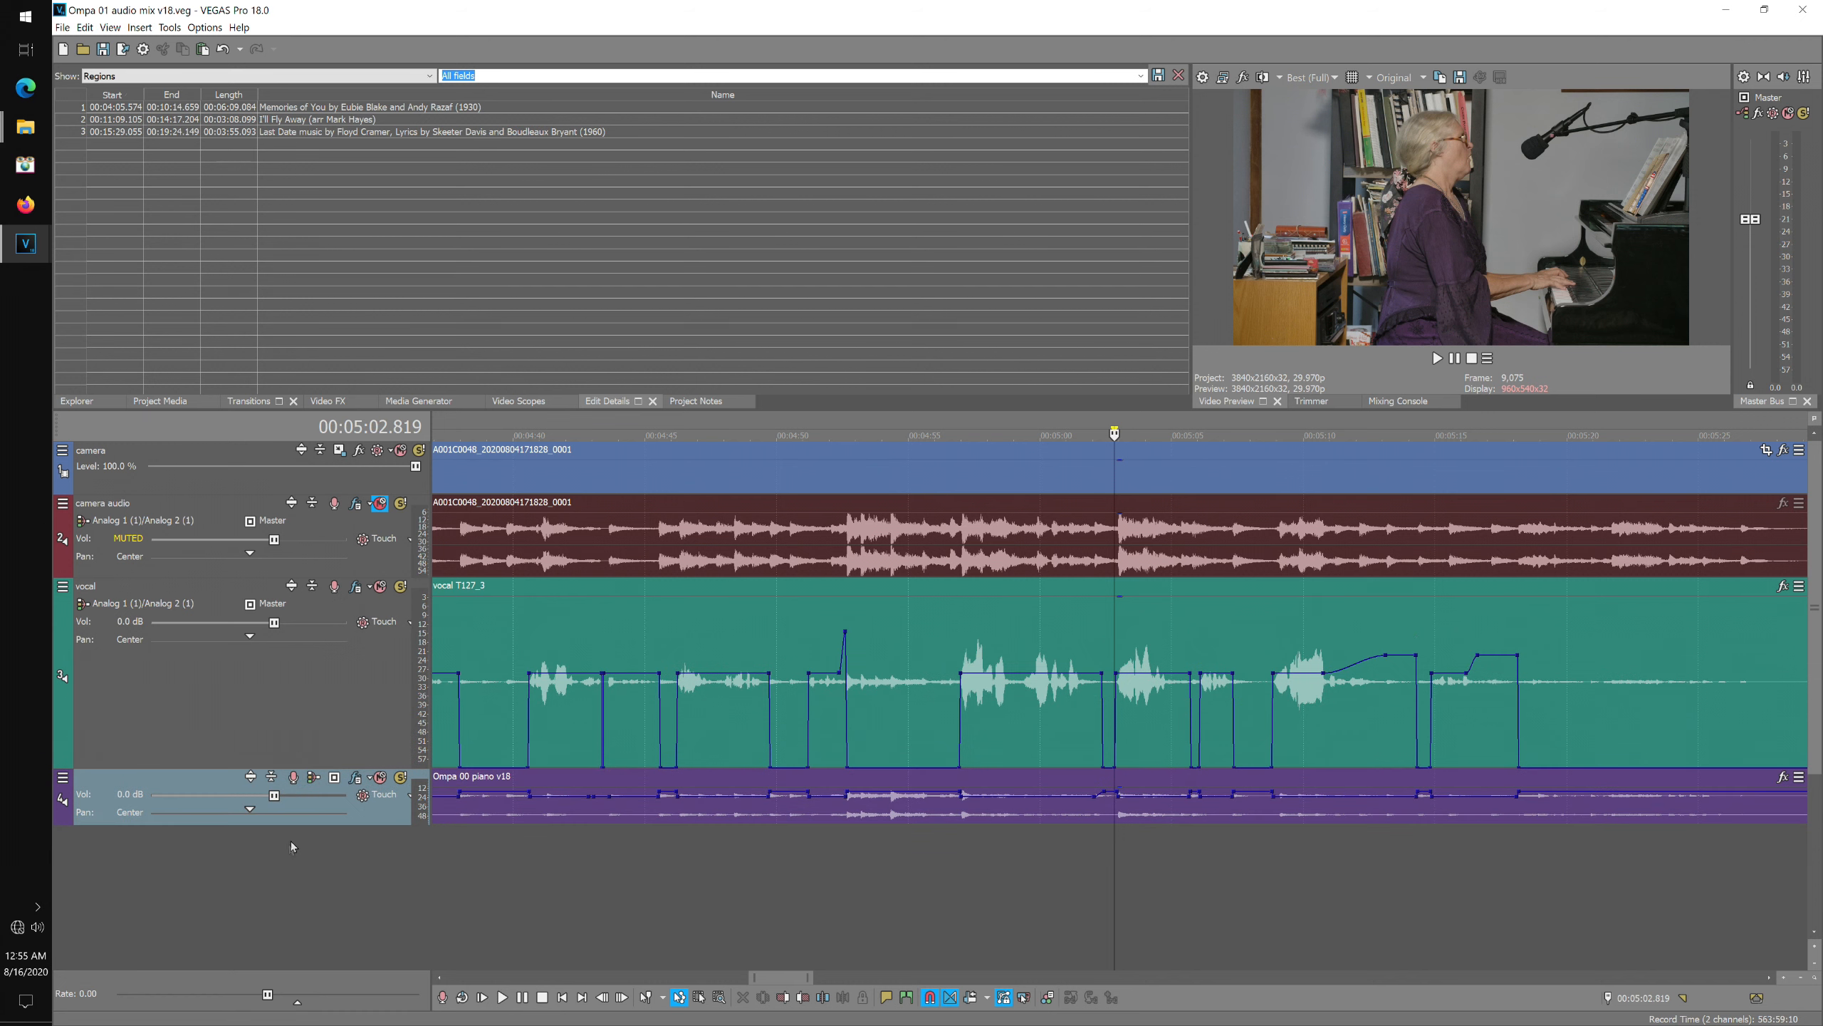
left_click_drag(291, 826, 292, 966)
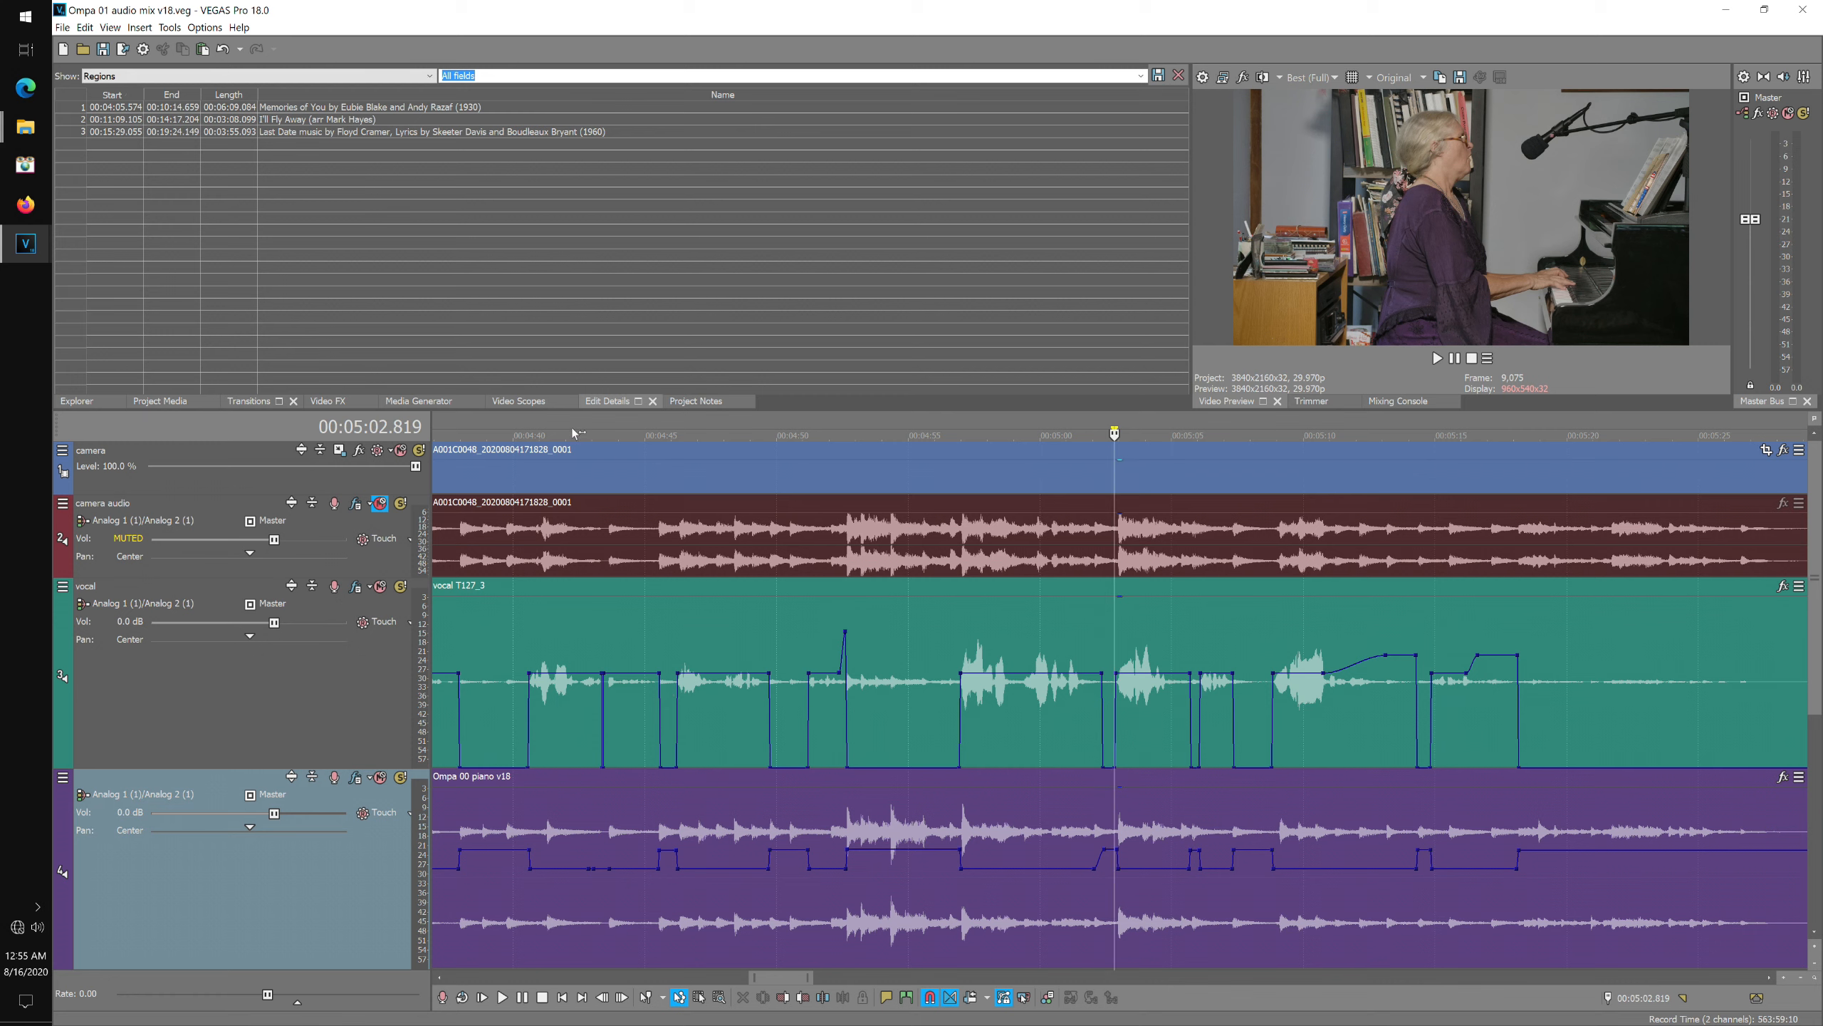
Open the vocal track's FX and review its Track Compressor, Track EQ and Track Noise Gate settings.
left_click(628, 419)
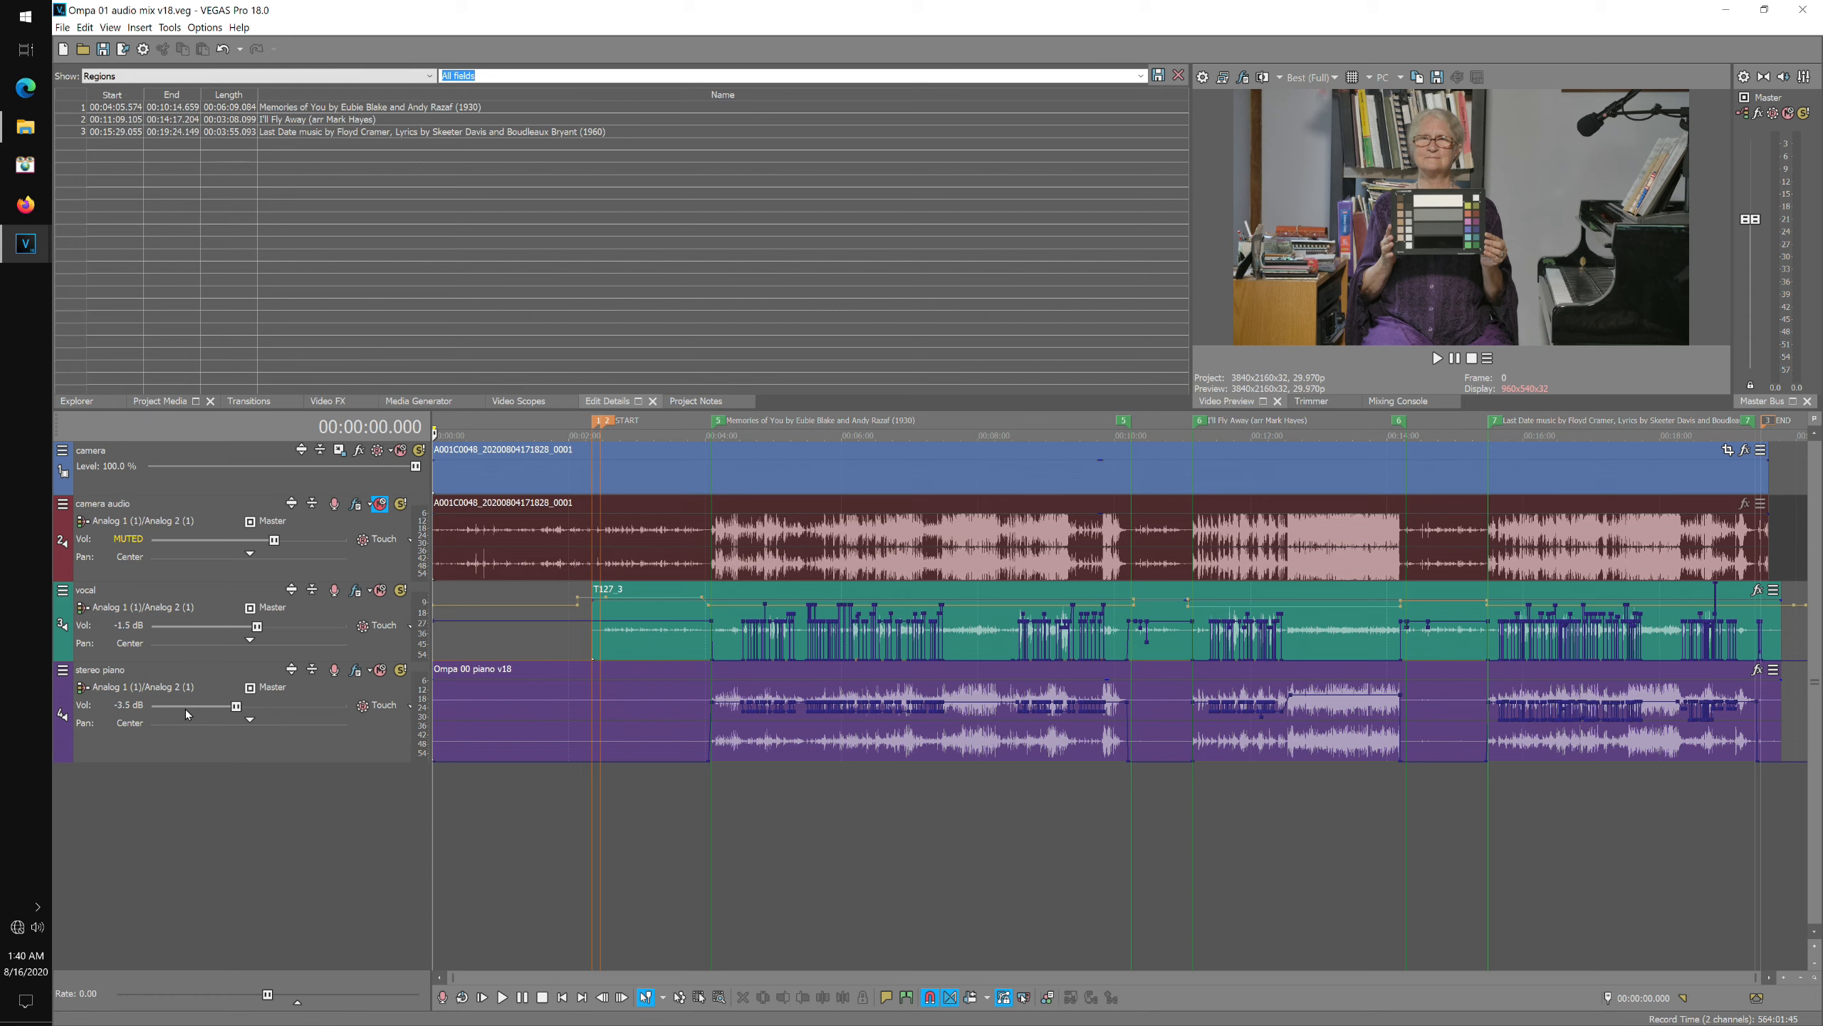
left_click(356, 591)
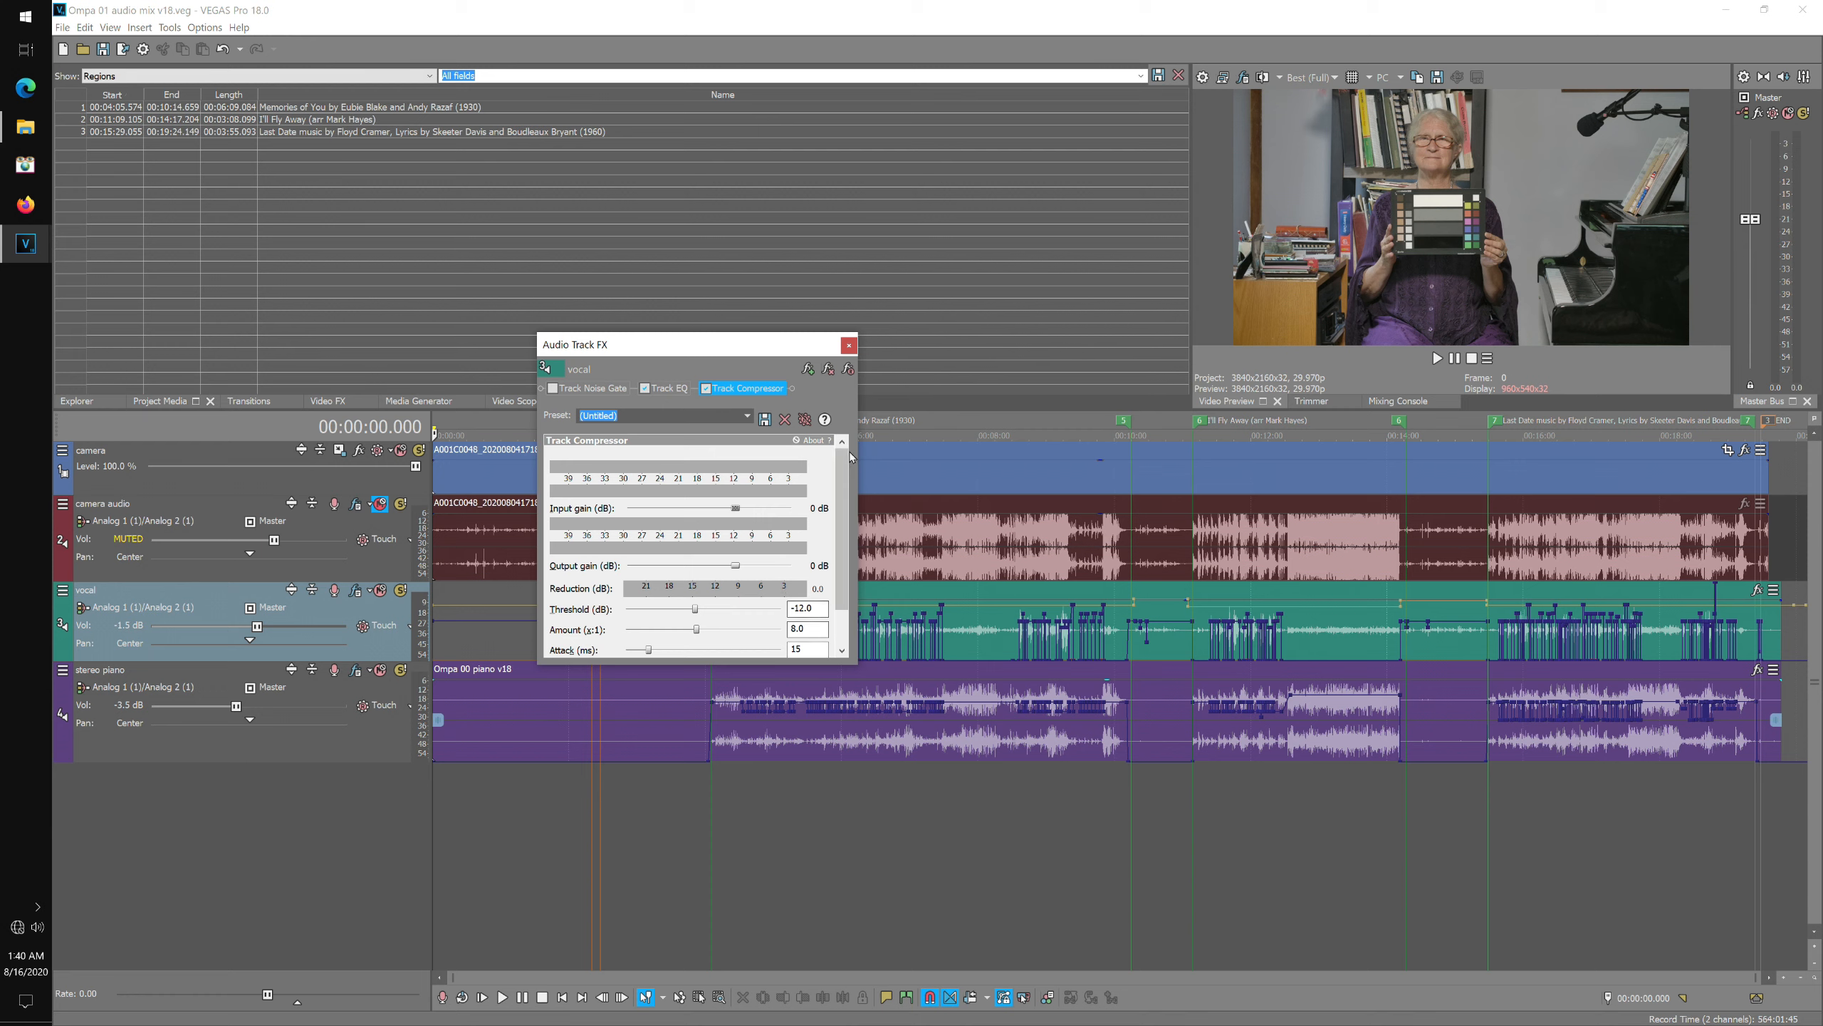
left_click(678, 388)
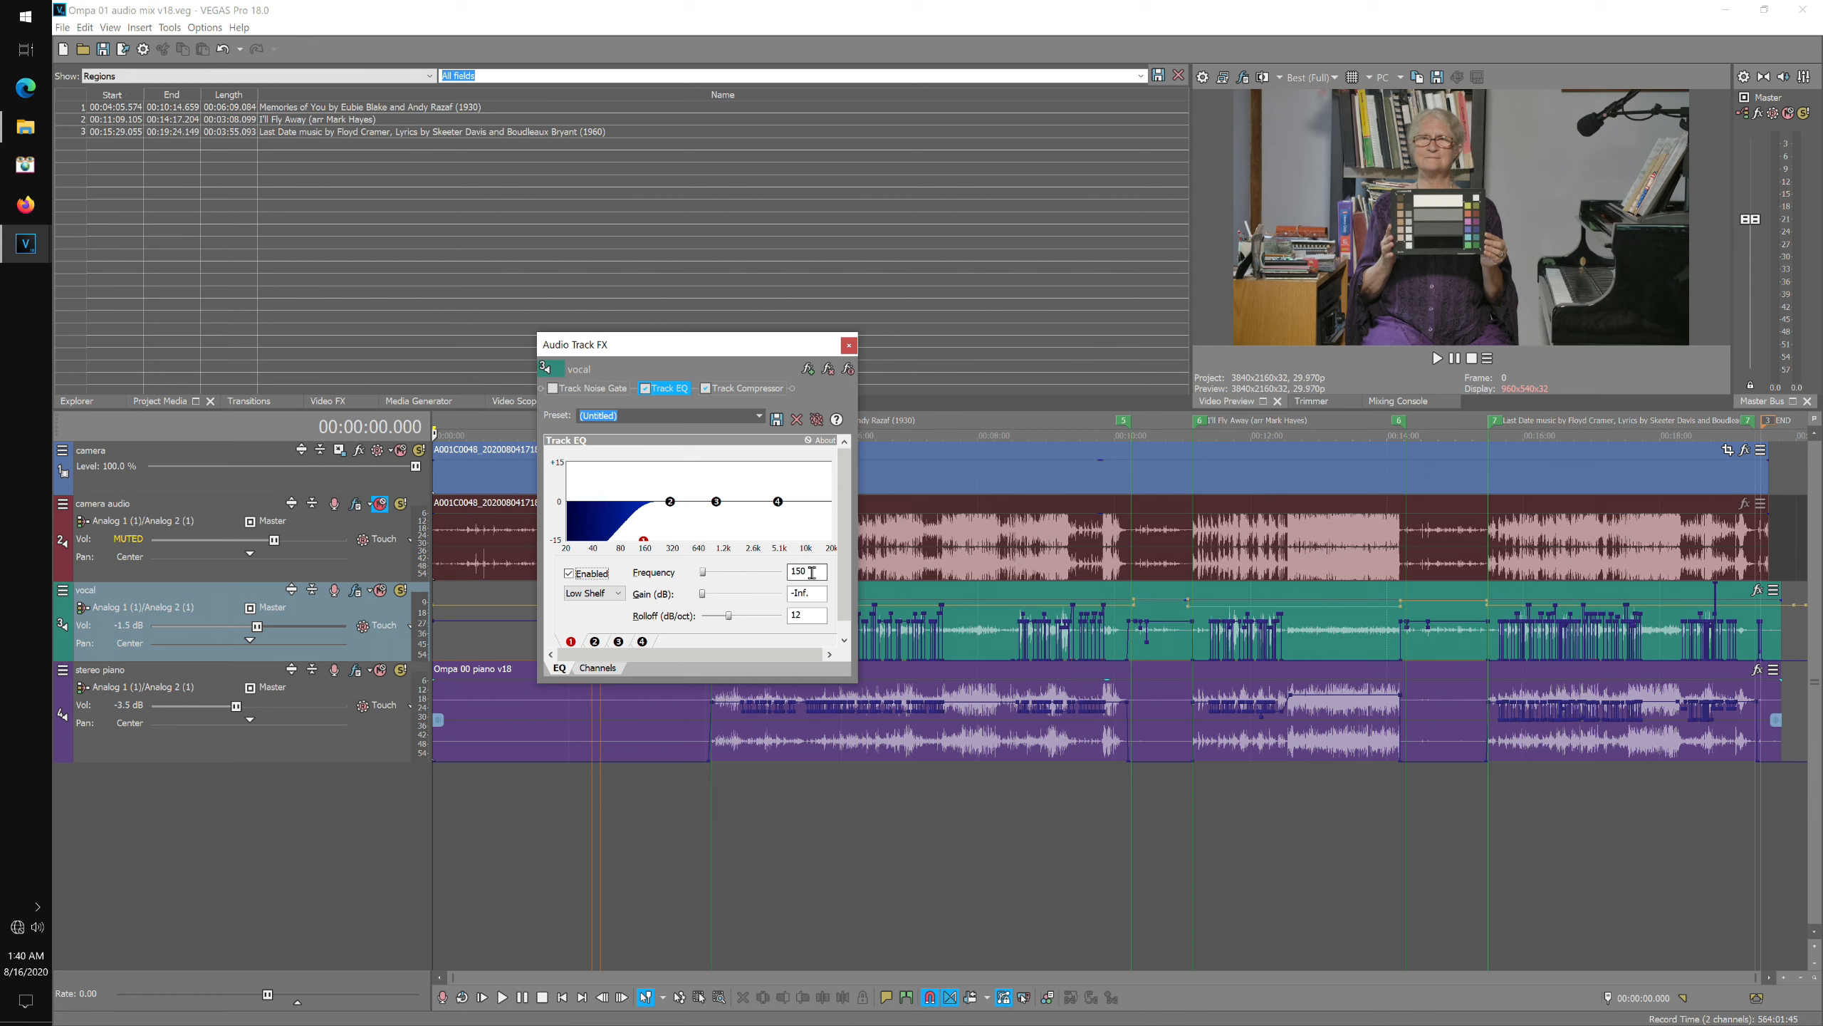
left_click(812, 573)
left_click(607, 391)
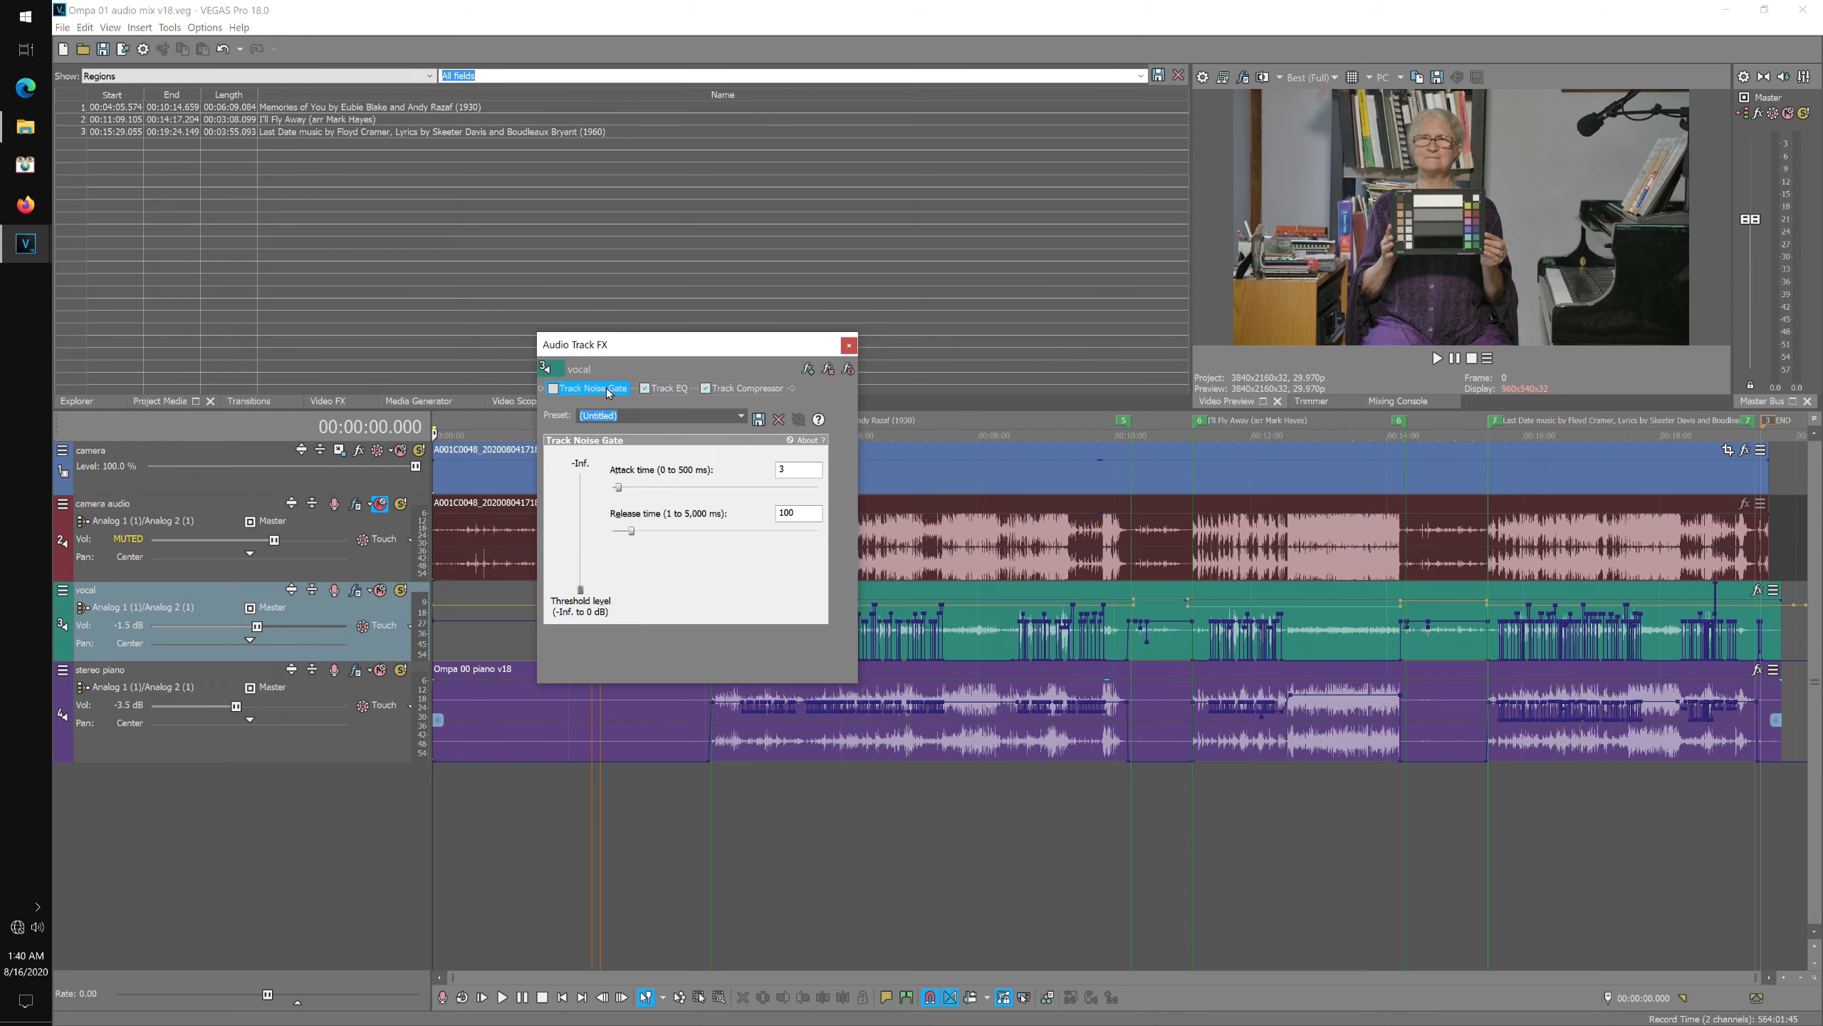
left_click(674, 389)
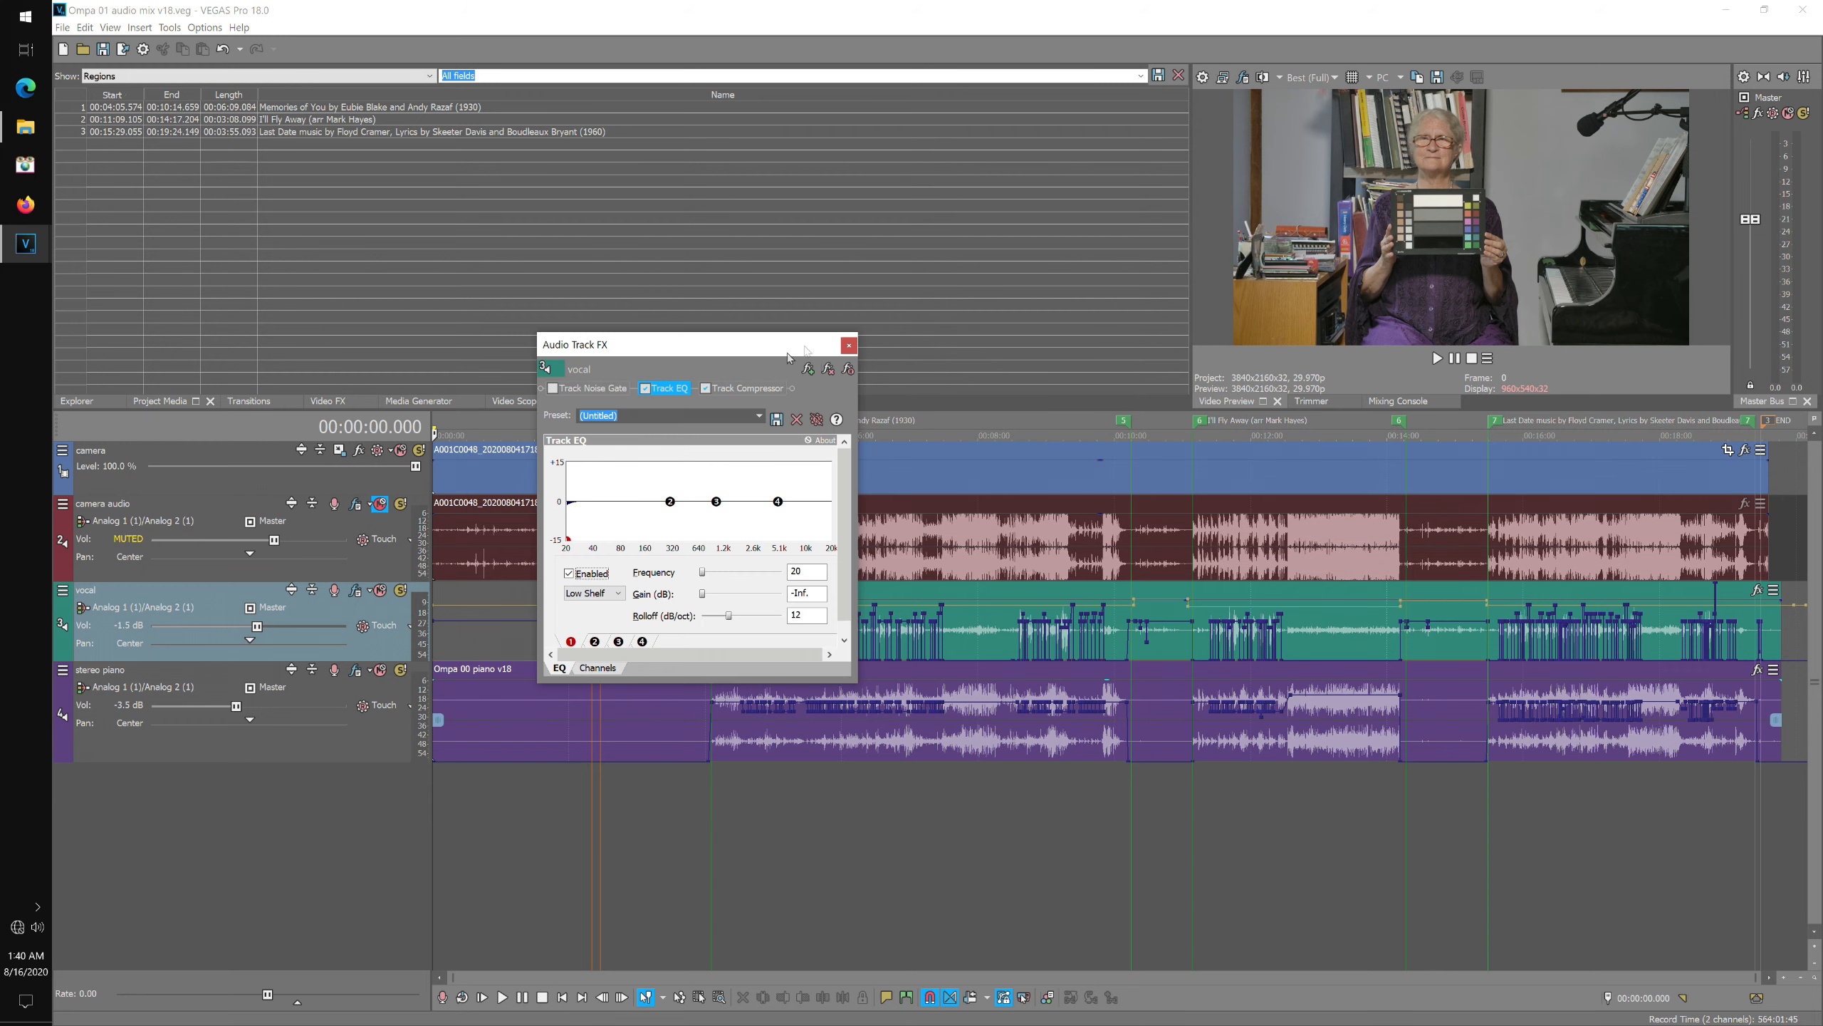
left_click(849, 346)
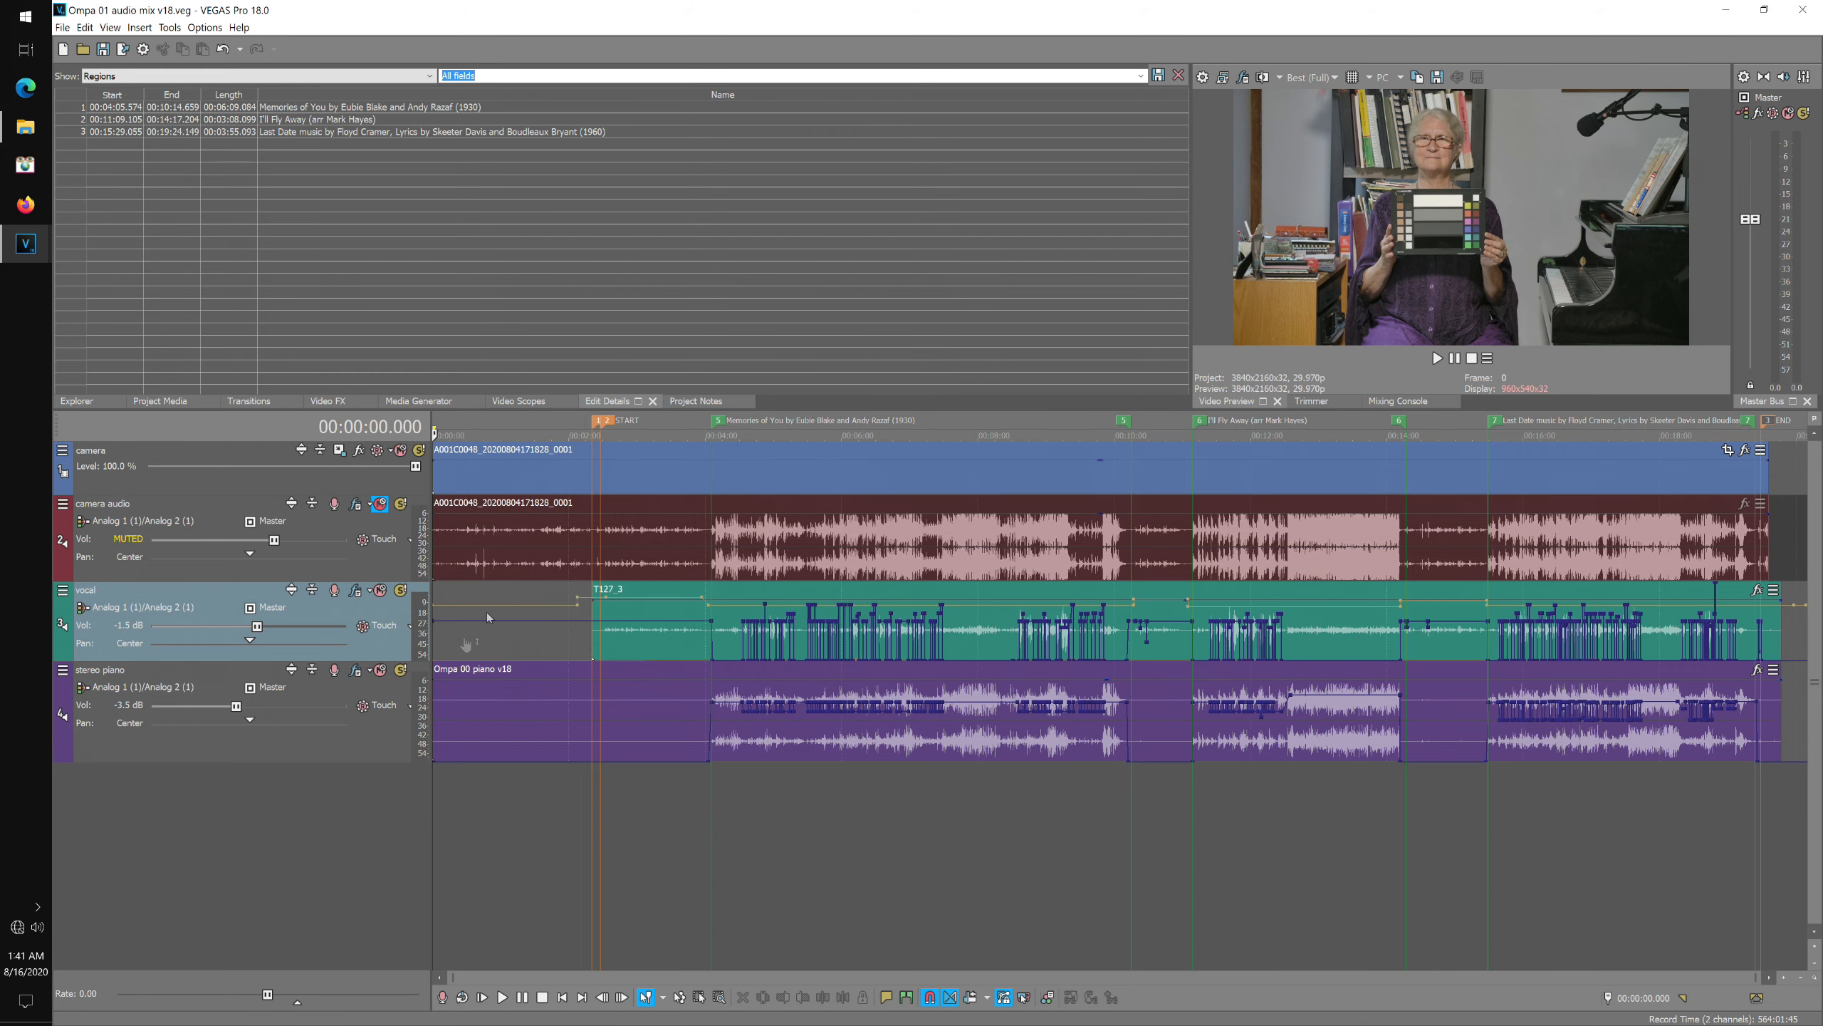
Open the stereo piano track's FX and review its four Track EQ bands.
left_click(359, 674)
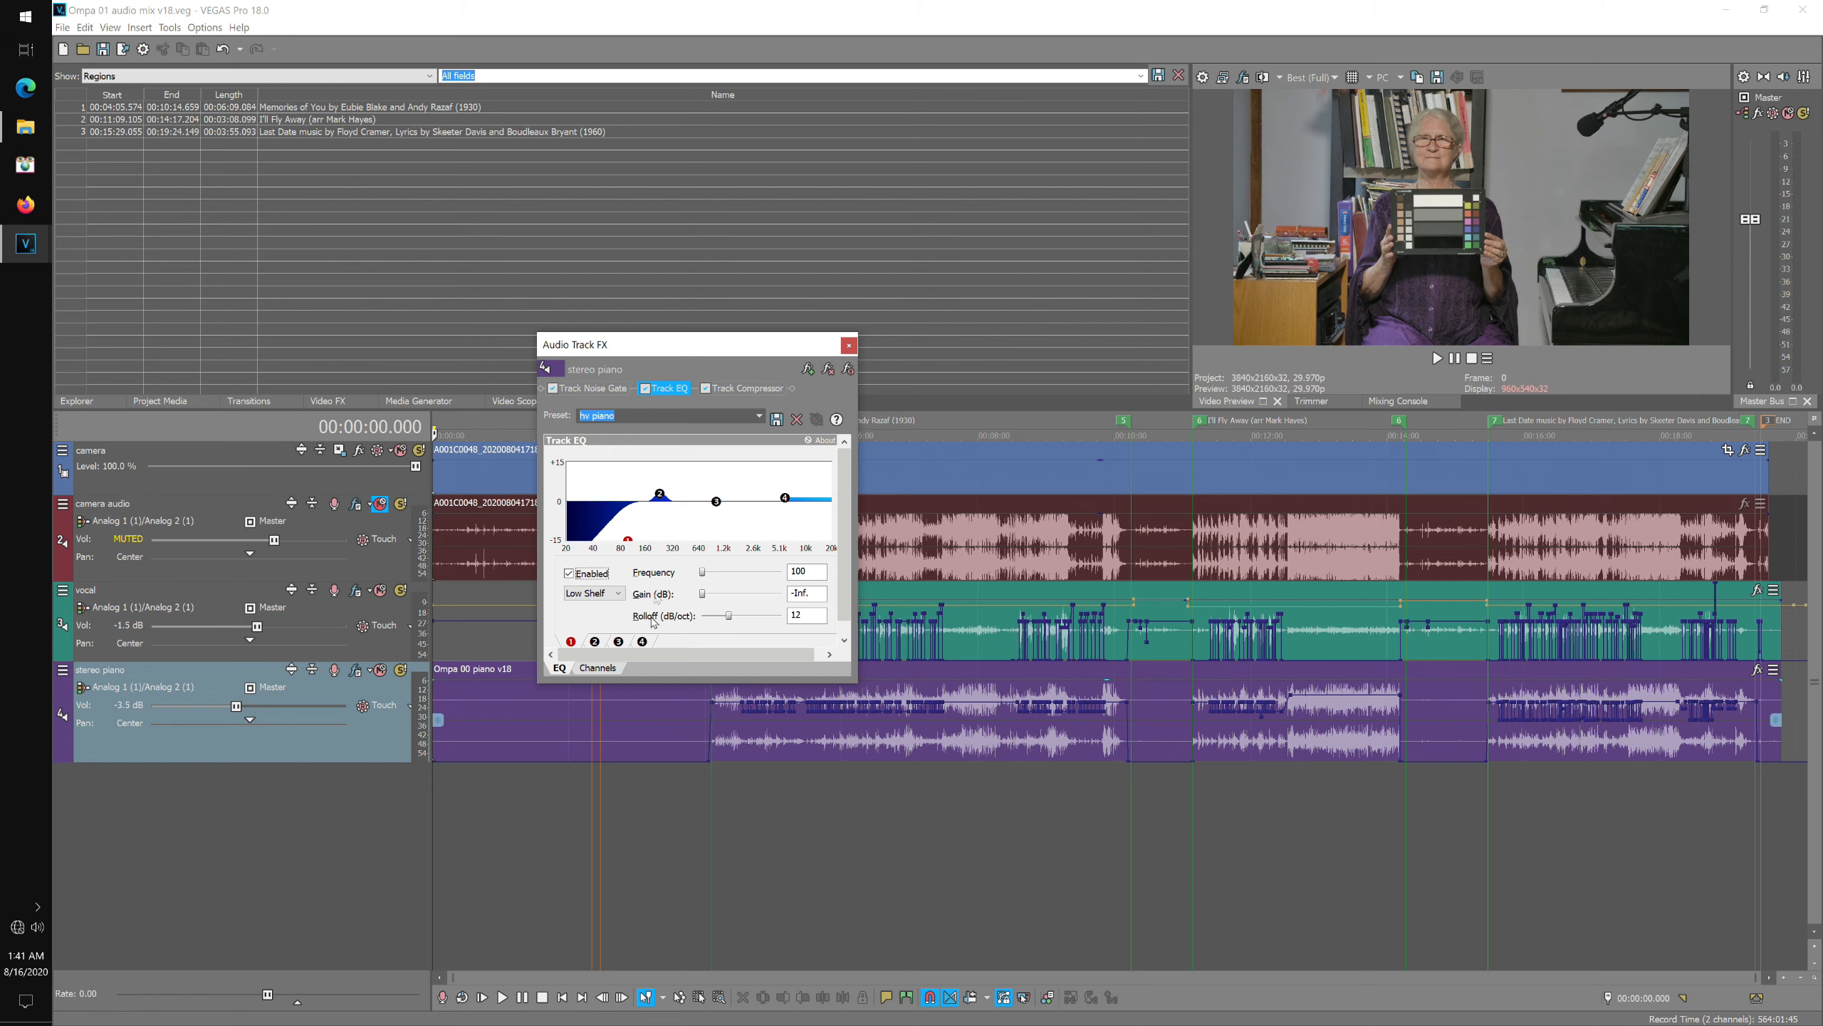
left_click(596, 643)
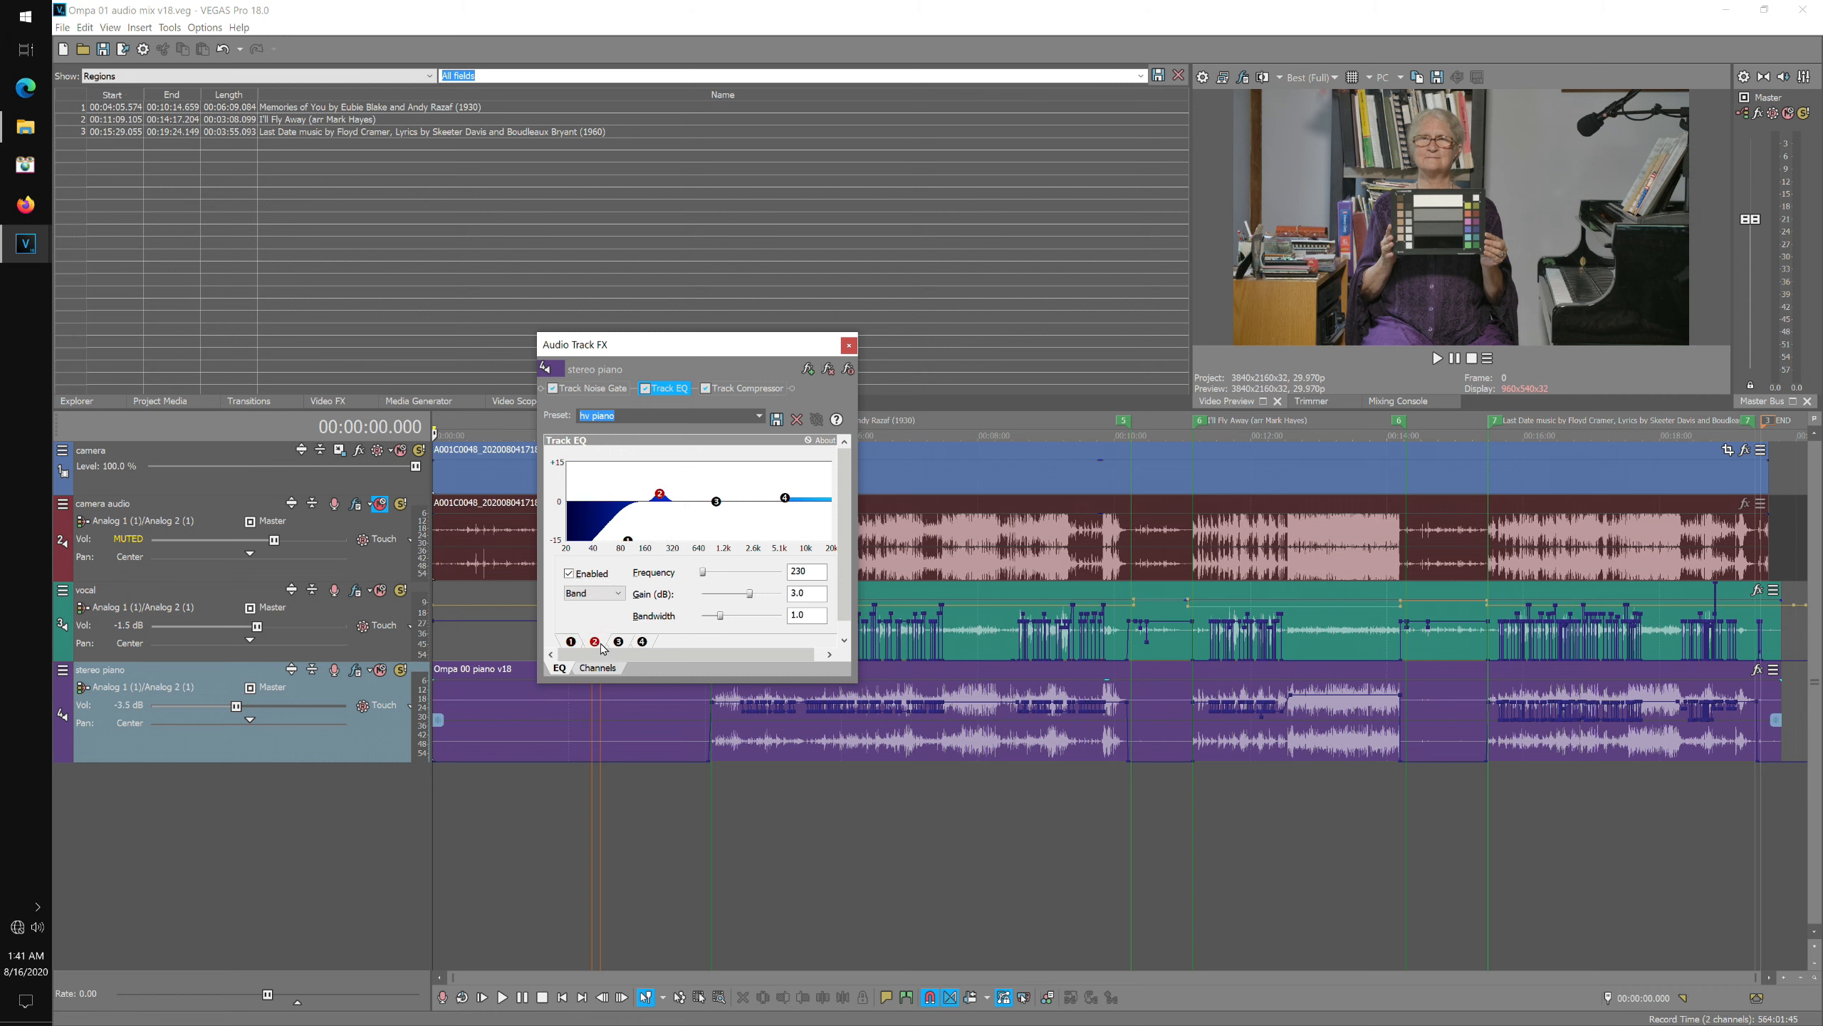
left_click(620, 646)
left_click(643, 642)
left_click(850, 345)
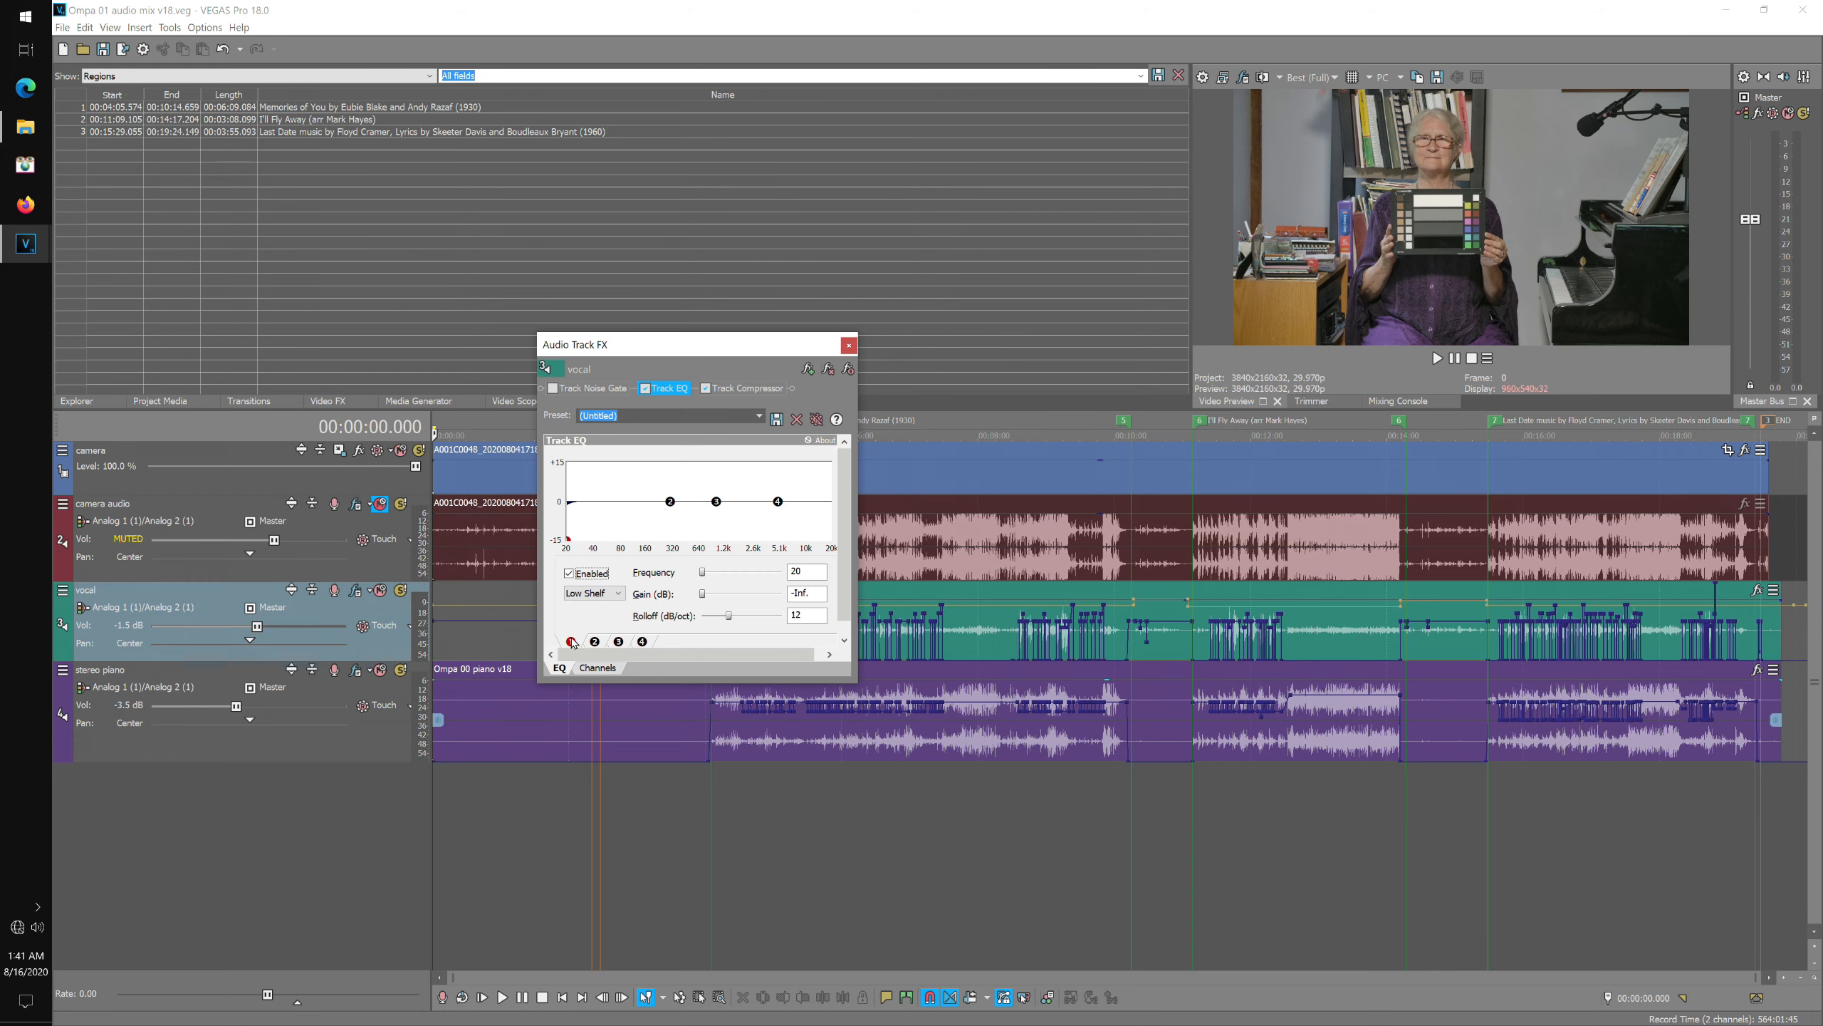
left_click(573, 642)
left_click(849, 369)
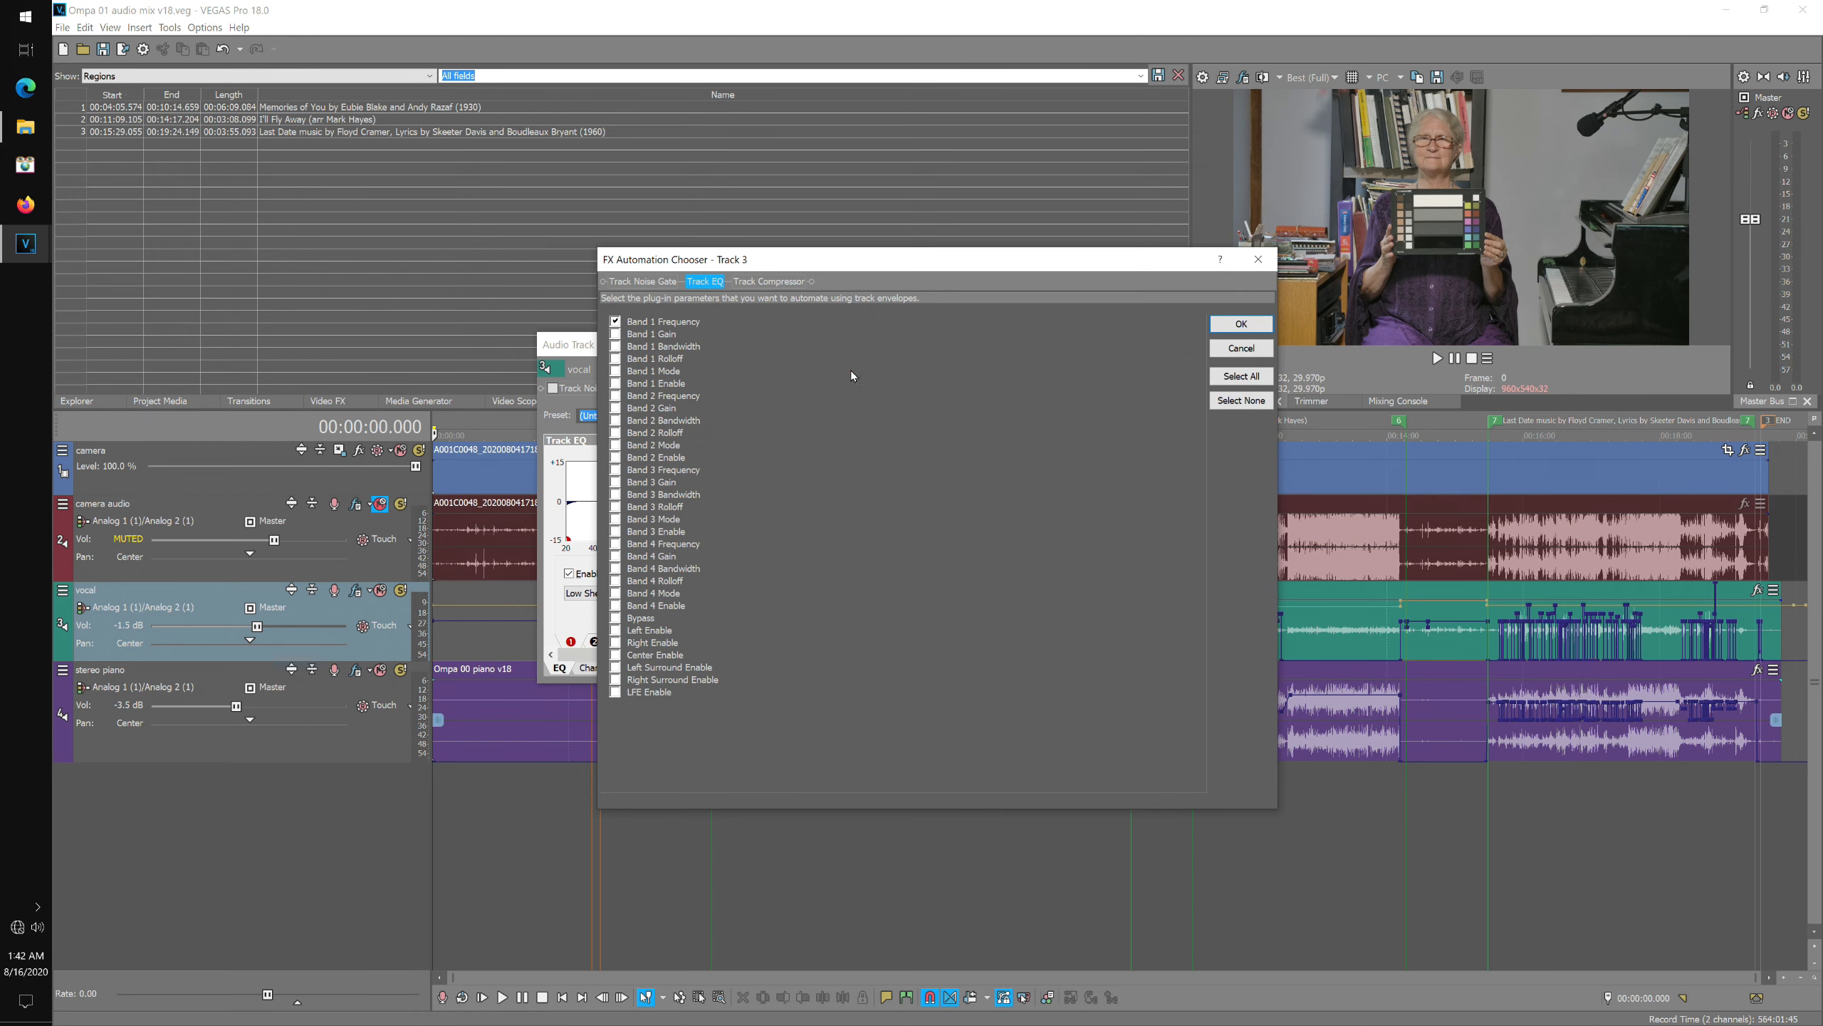
left_click(1241, 348)
left_click(880, 345)
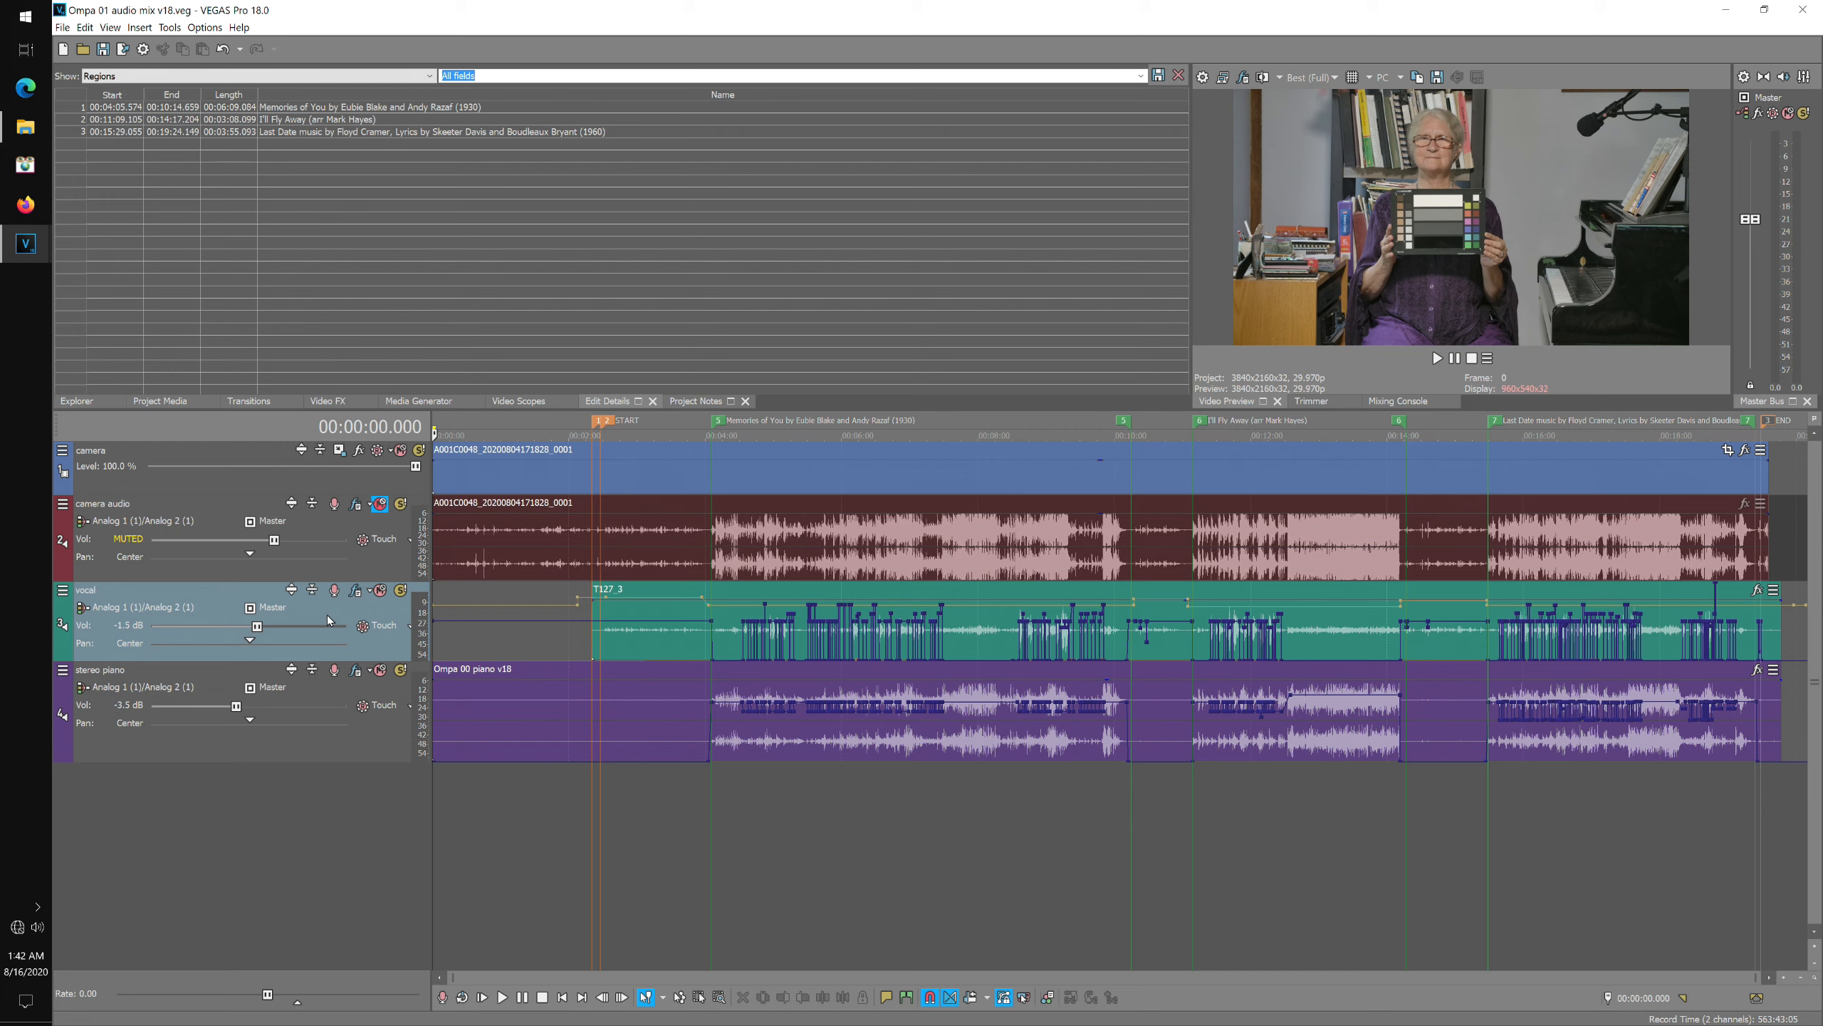
Set the vocal track's Track EQ low-shelf band 1 frequency to 116.
left_click(354, 591)
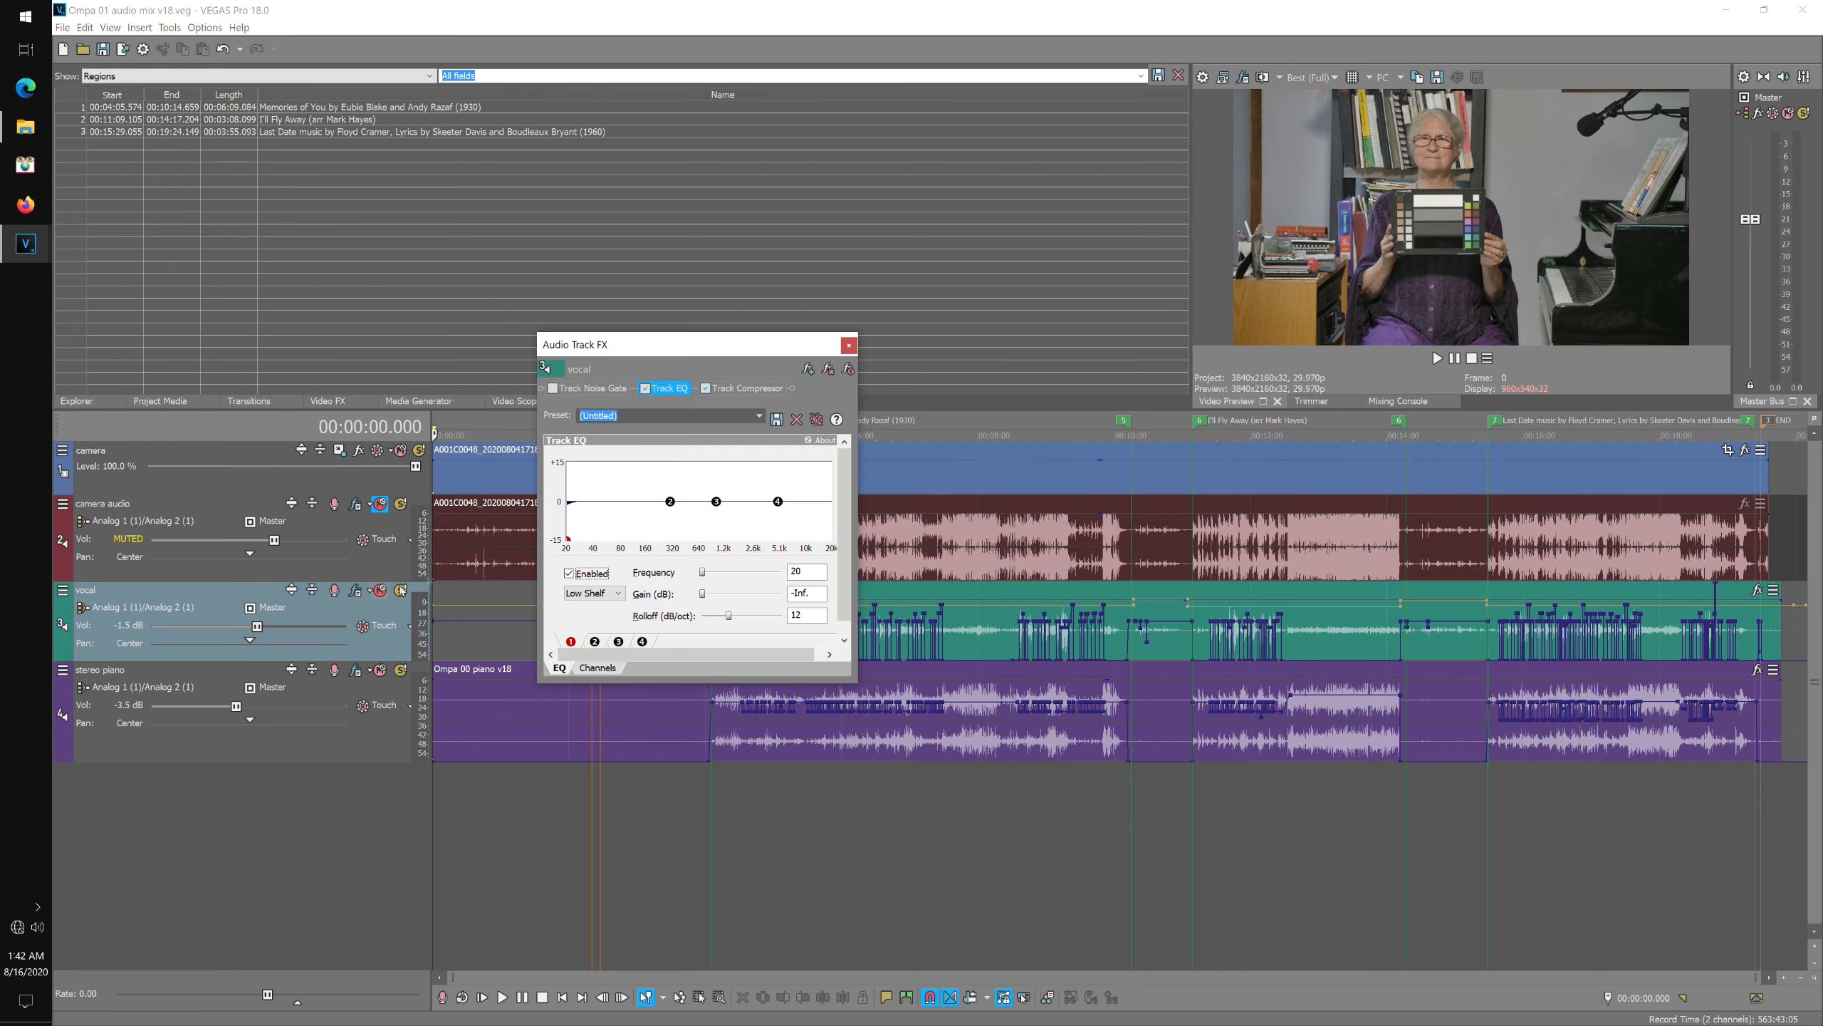
left_click(818, 568)
left_click(816, 590)
left_click(849, 345)
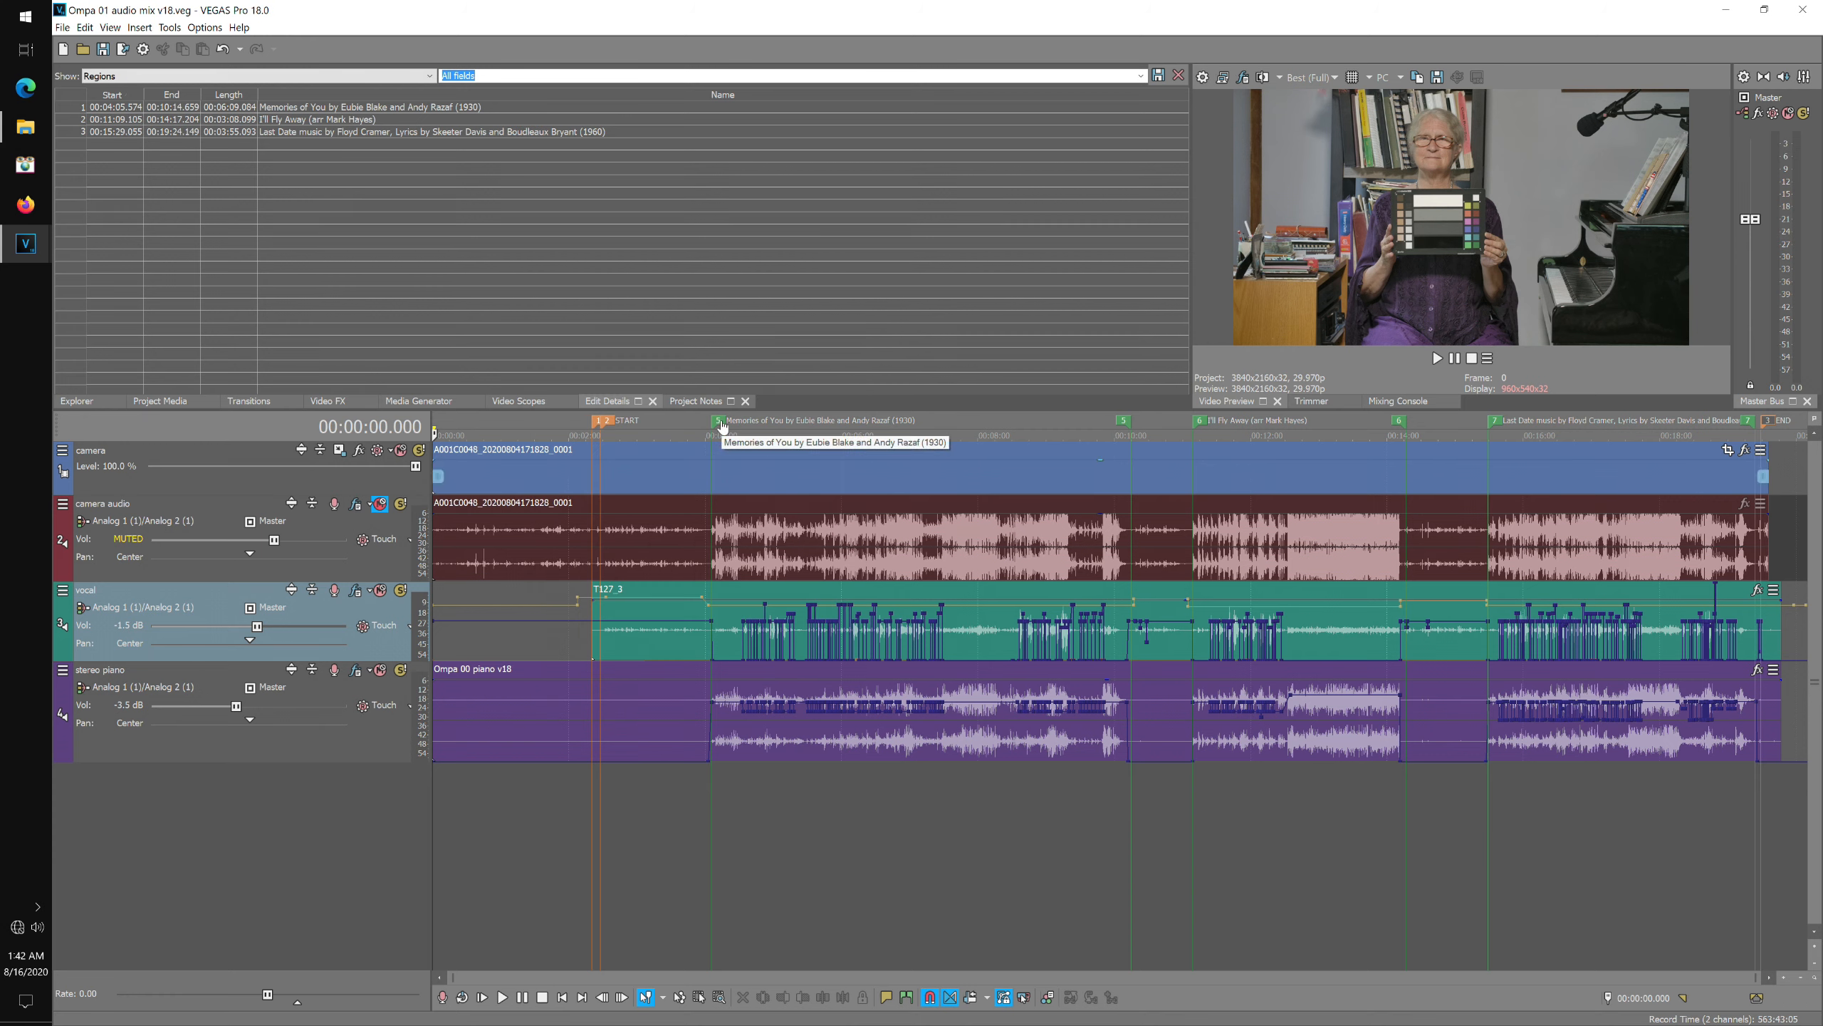
left_click(746, 428)
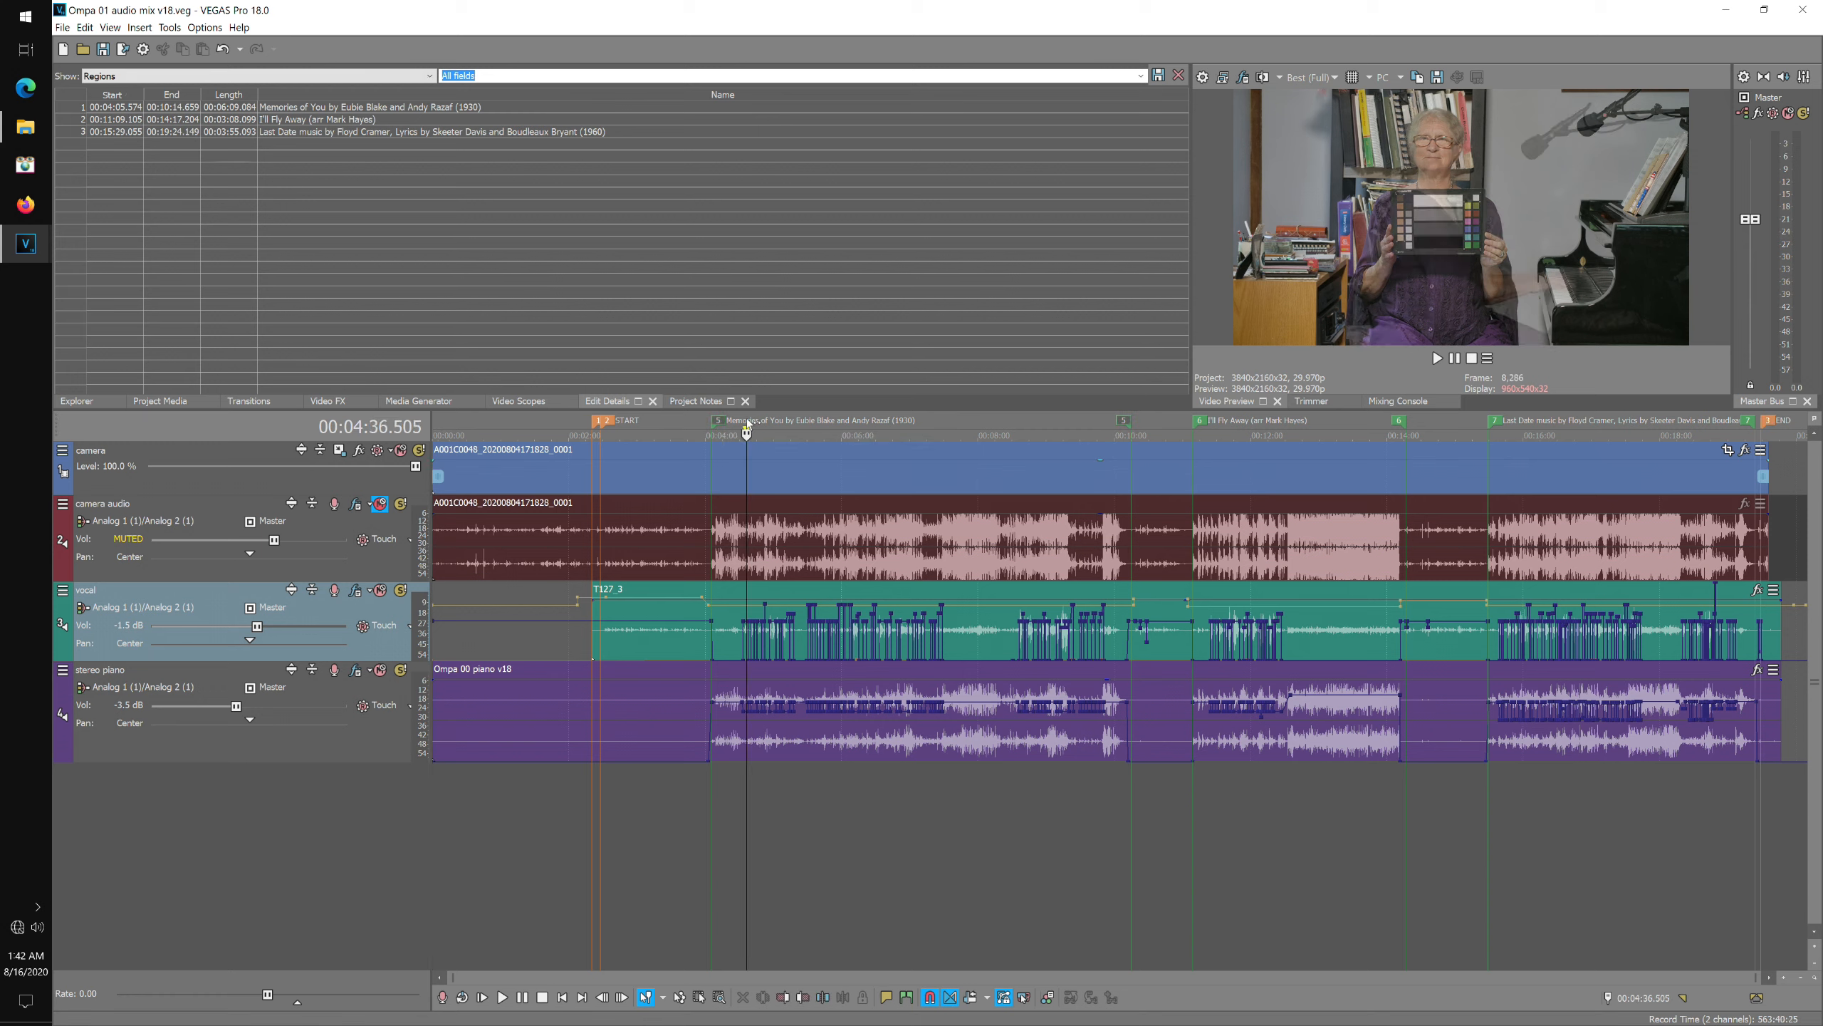
left_click(356, 591)
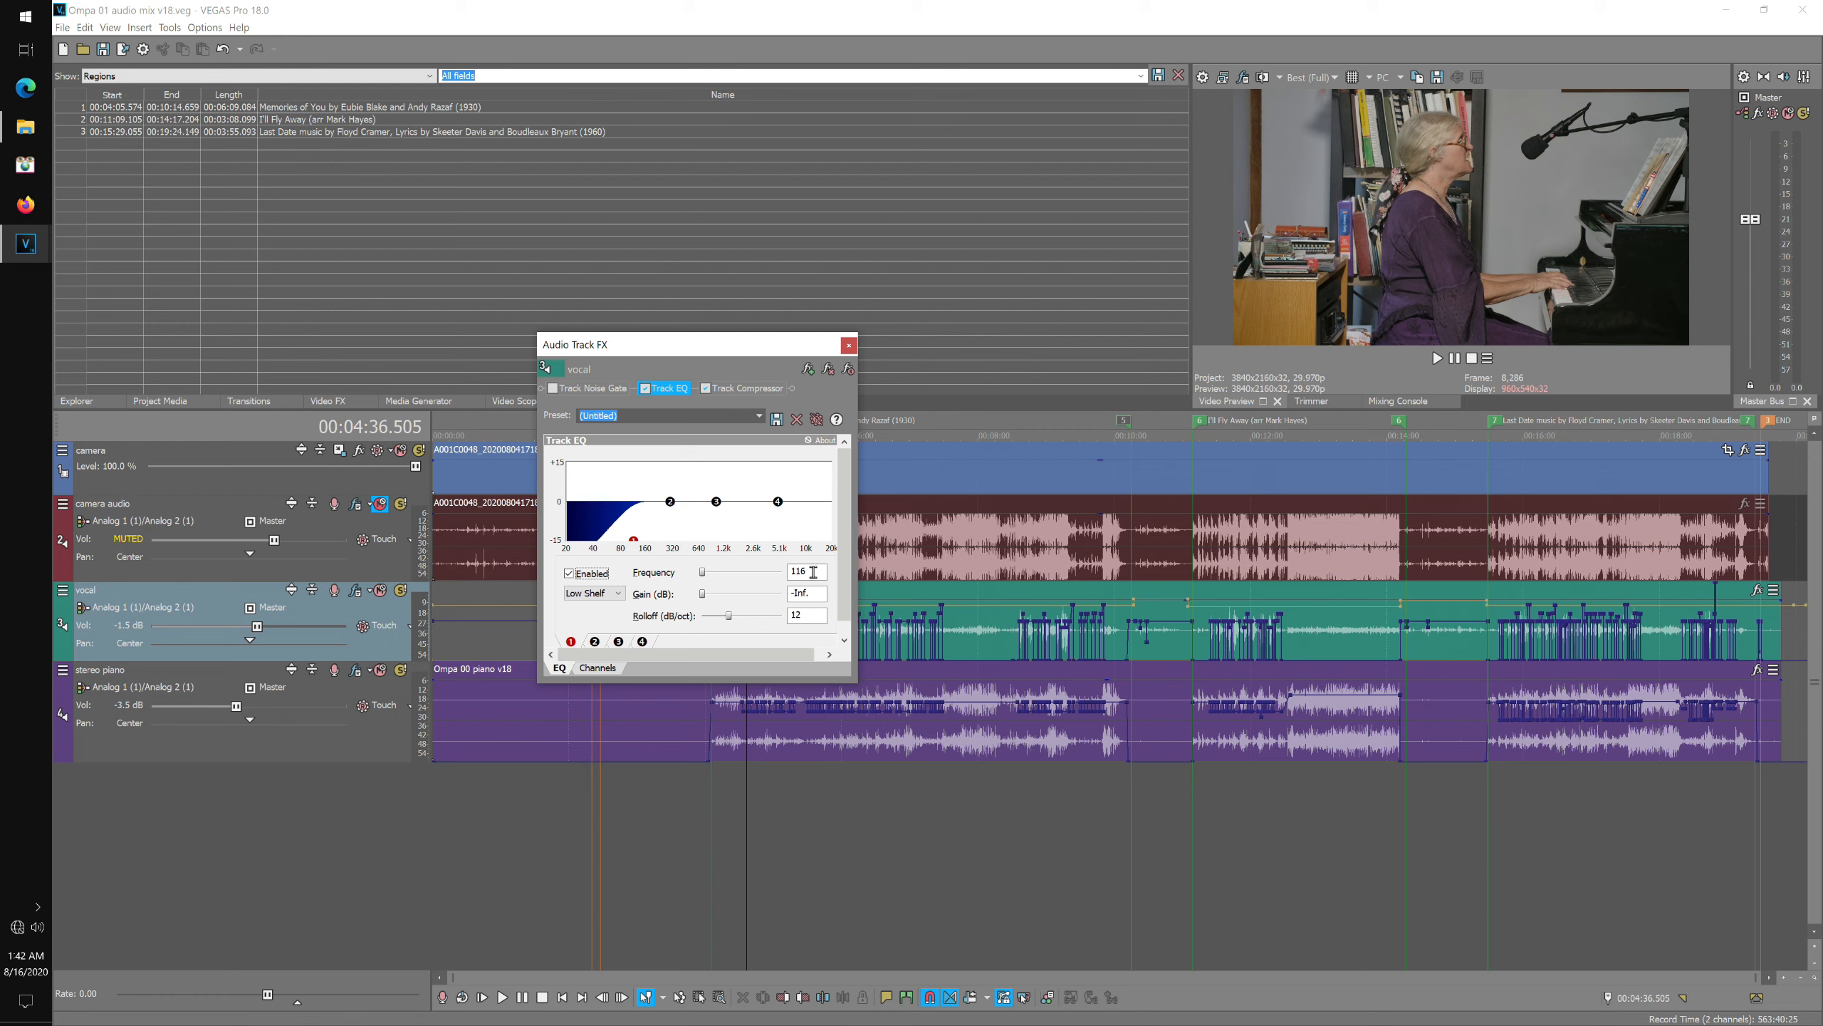
left_click(848, 344)
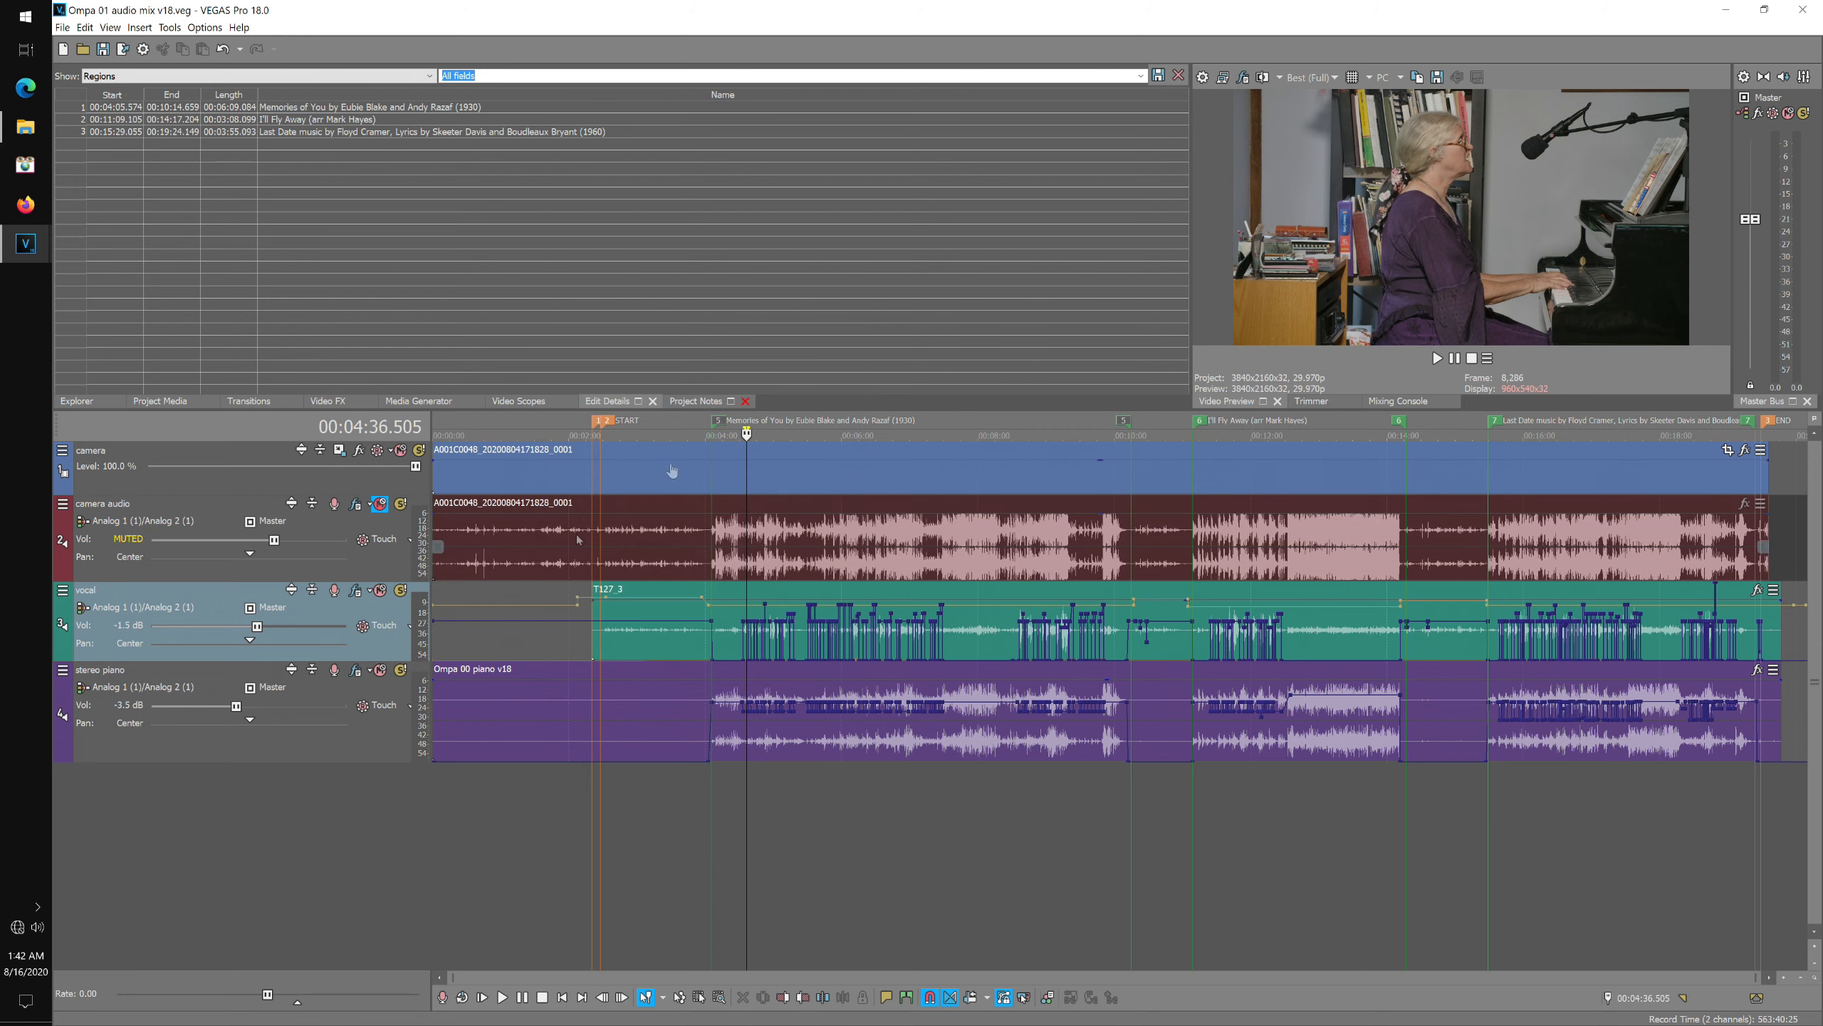
Maximize the vocal track to view its envelopes.
left_click(292, 590)
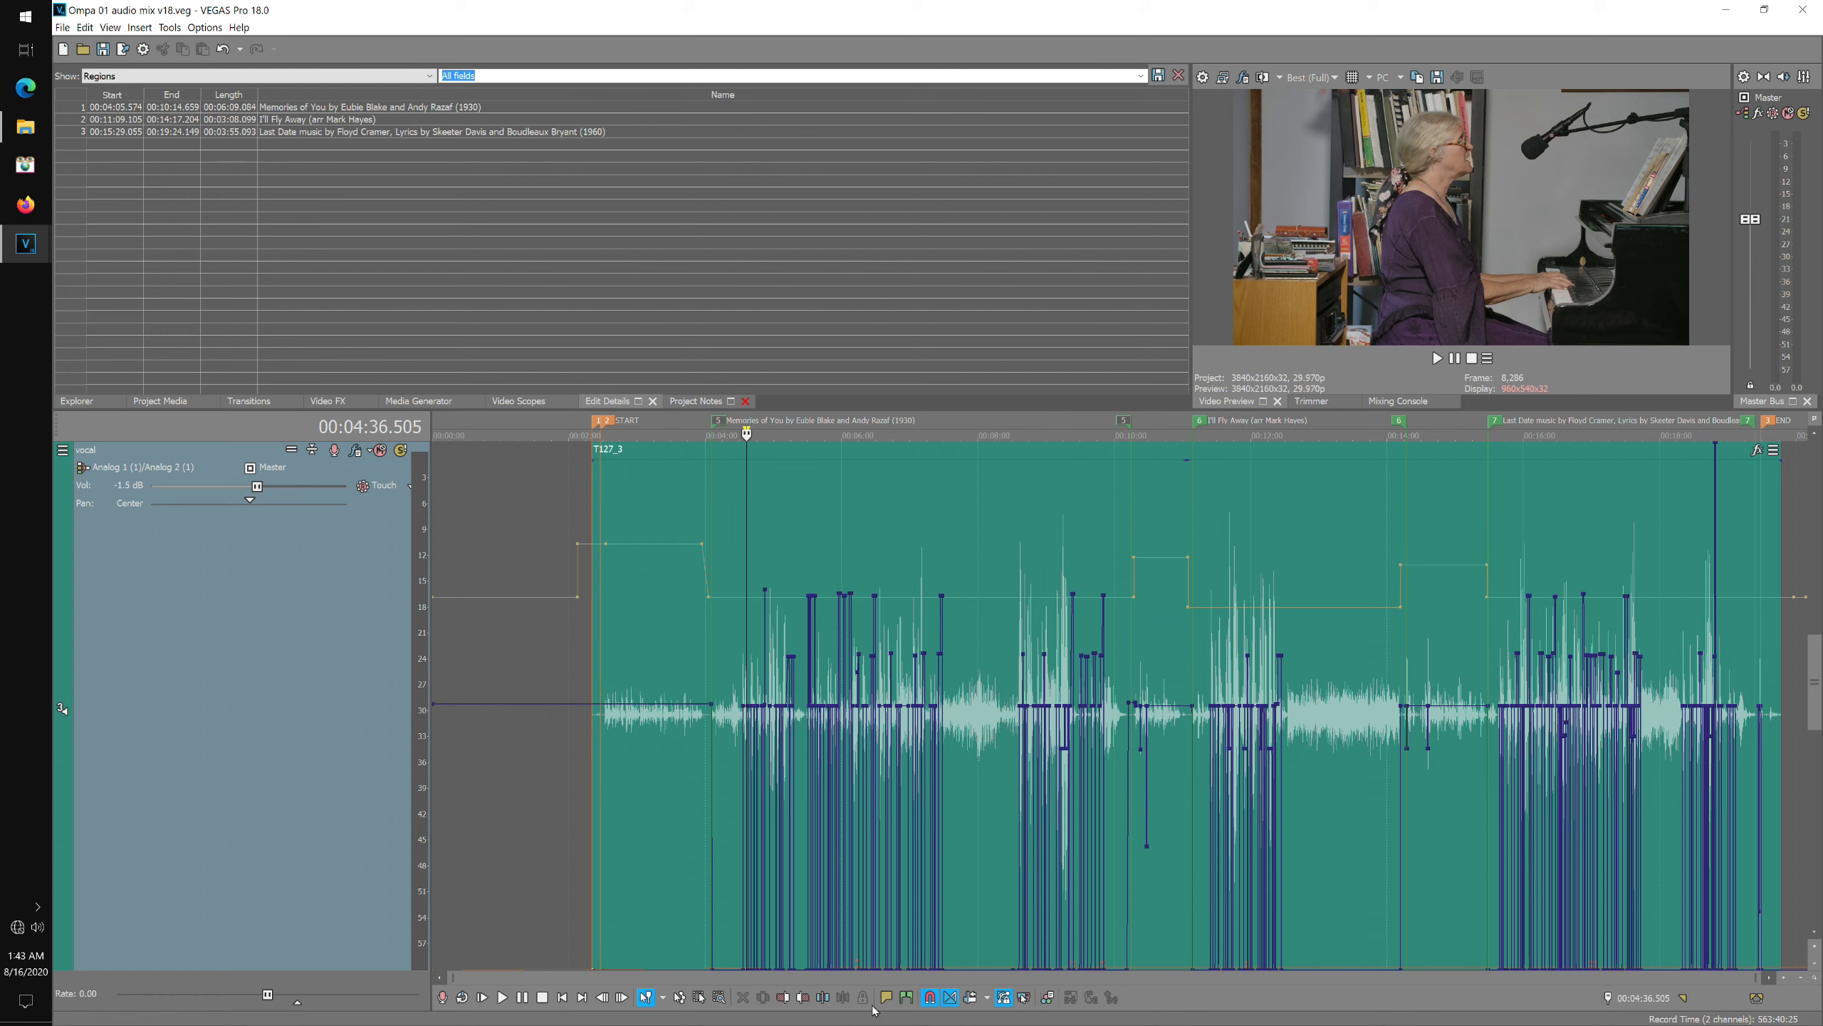
Open the vocal track's FX to check its Track EQ settings, then close the dialog.
left_click(968, 437)
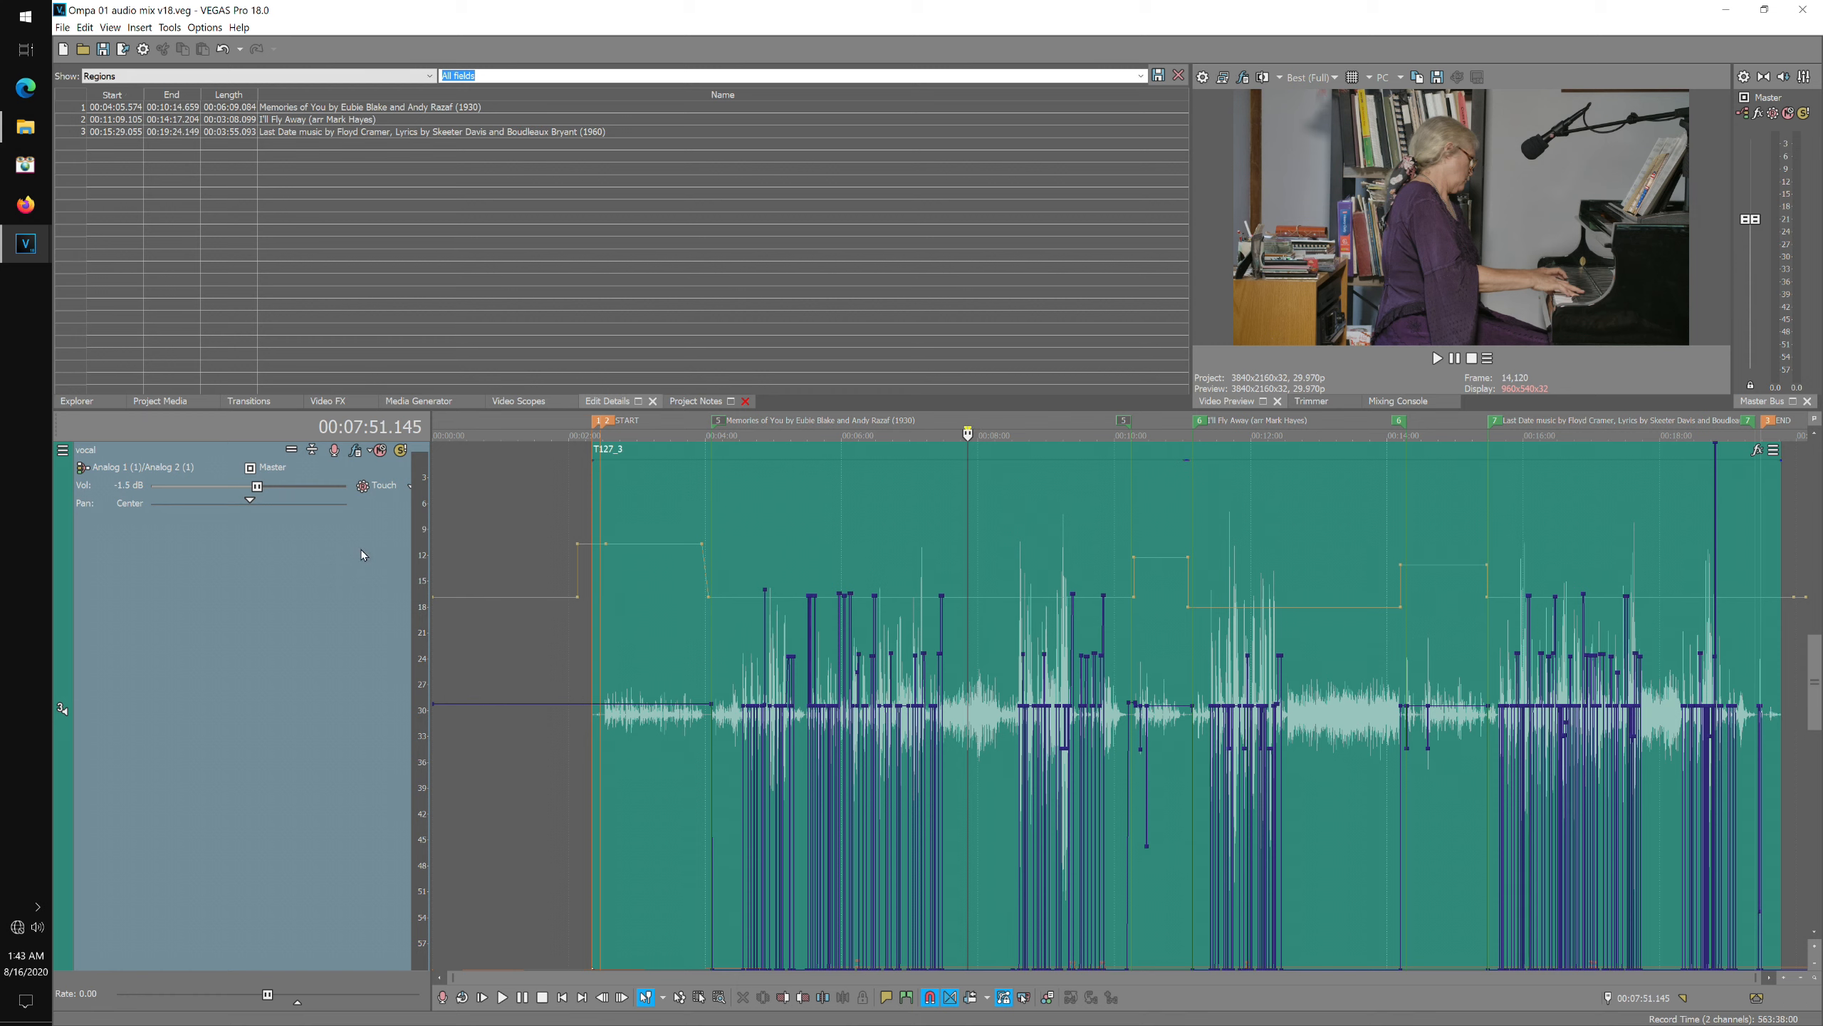
left_click(355, 450)
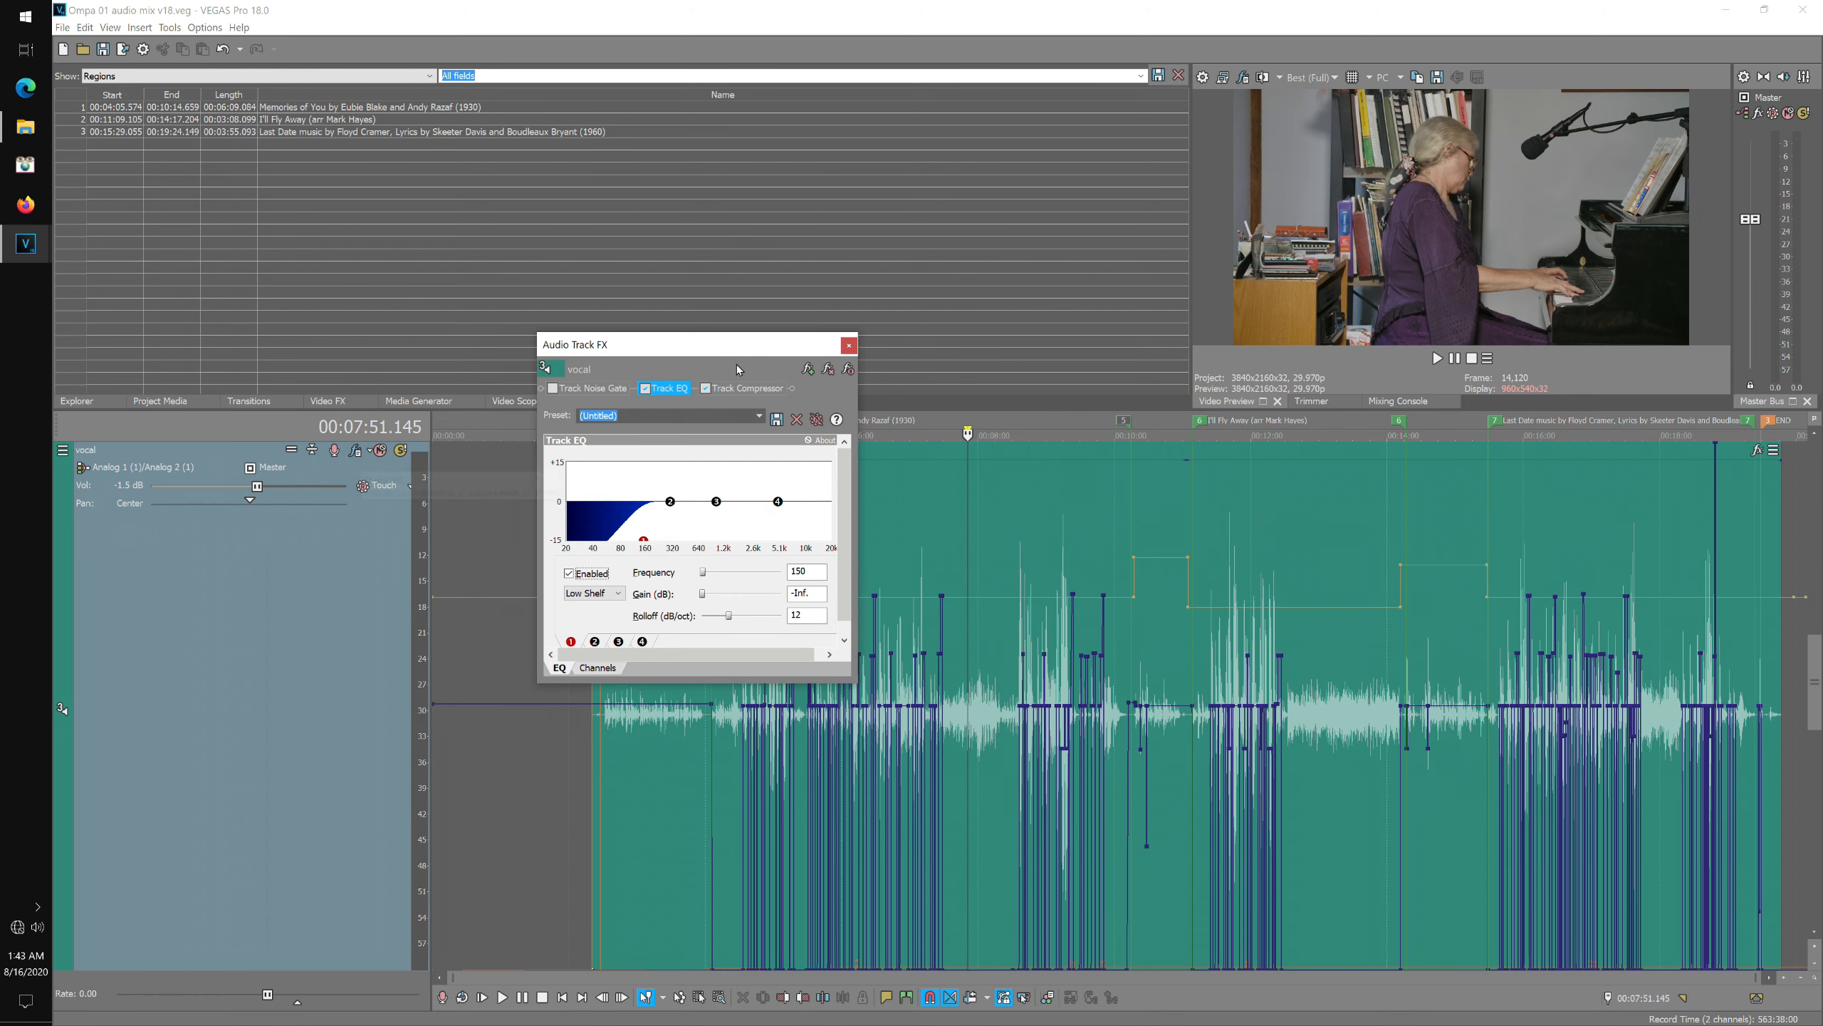
left_click(851, 351)
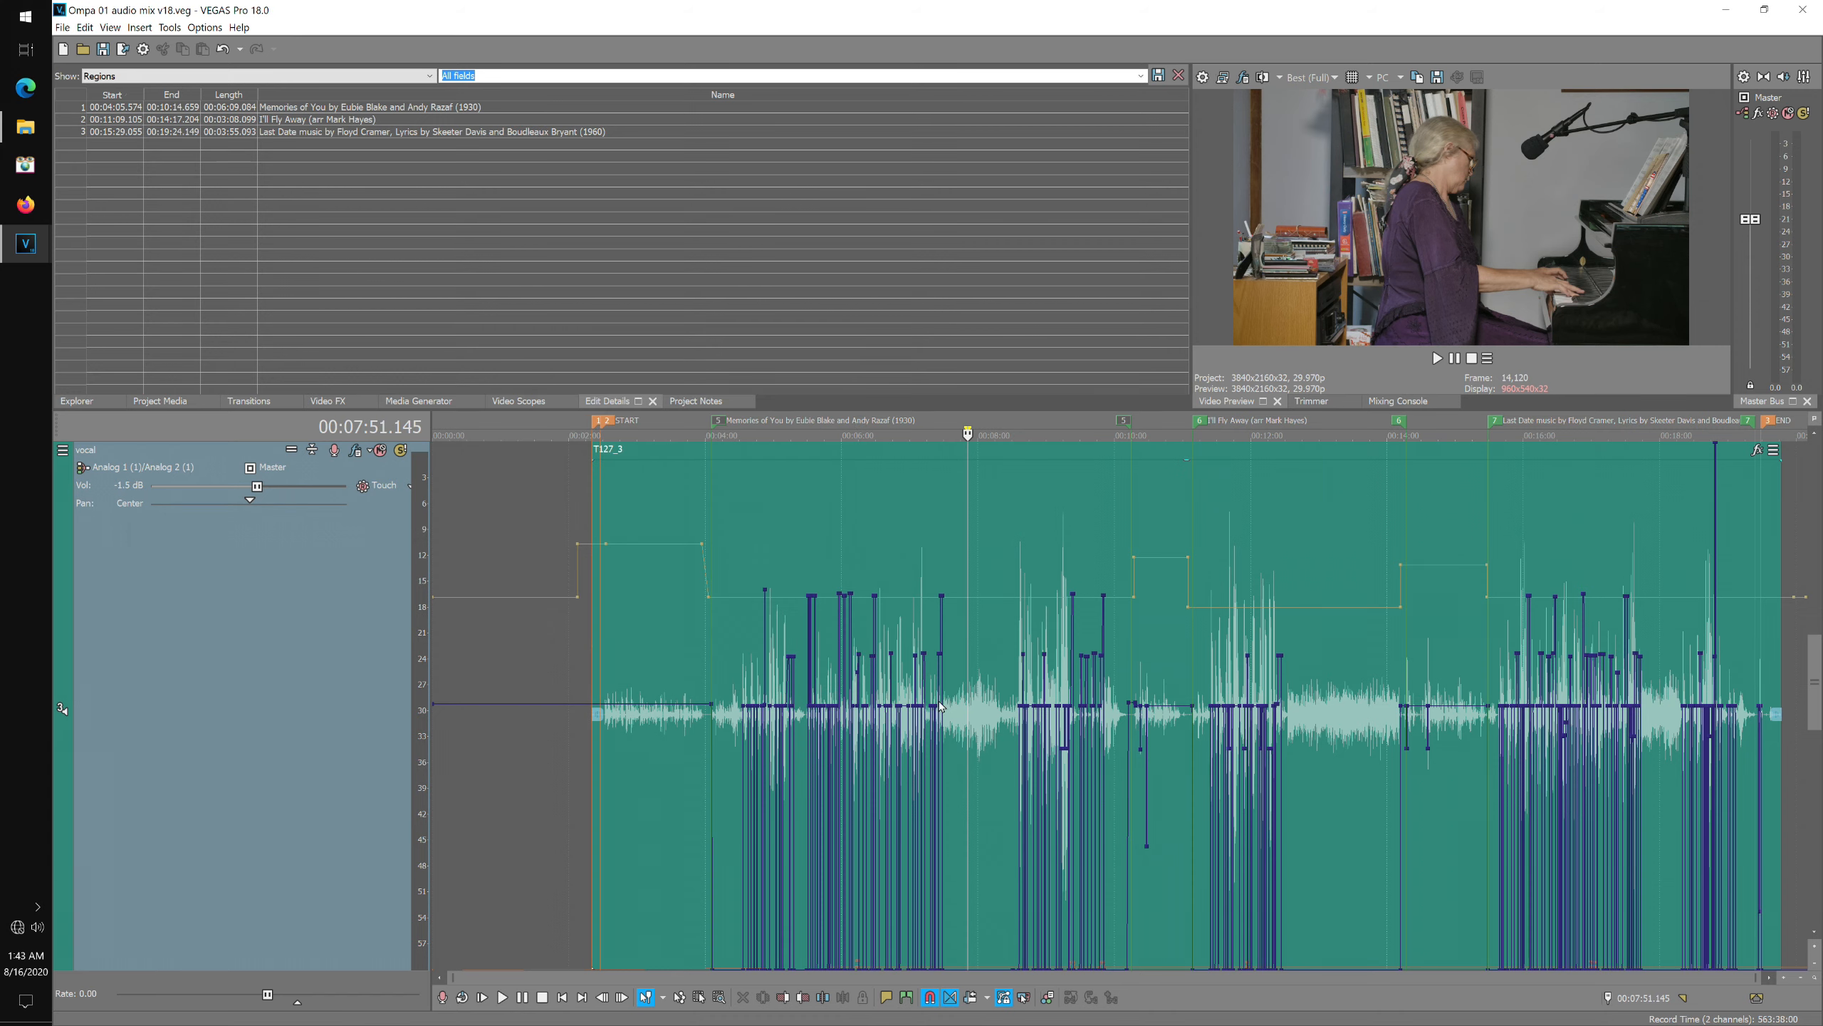
Zoom into the vocal track's volume envelope around 9:20 and play back that passage briefly.
left_click(1788, 982)
left_click(1786, 981)
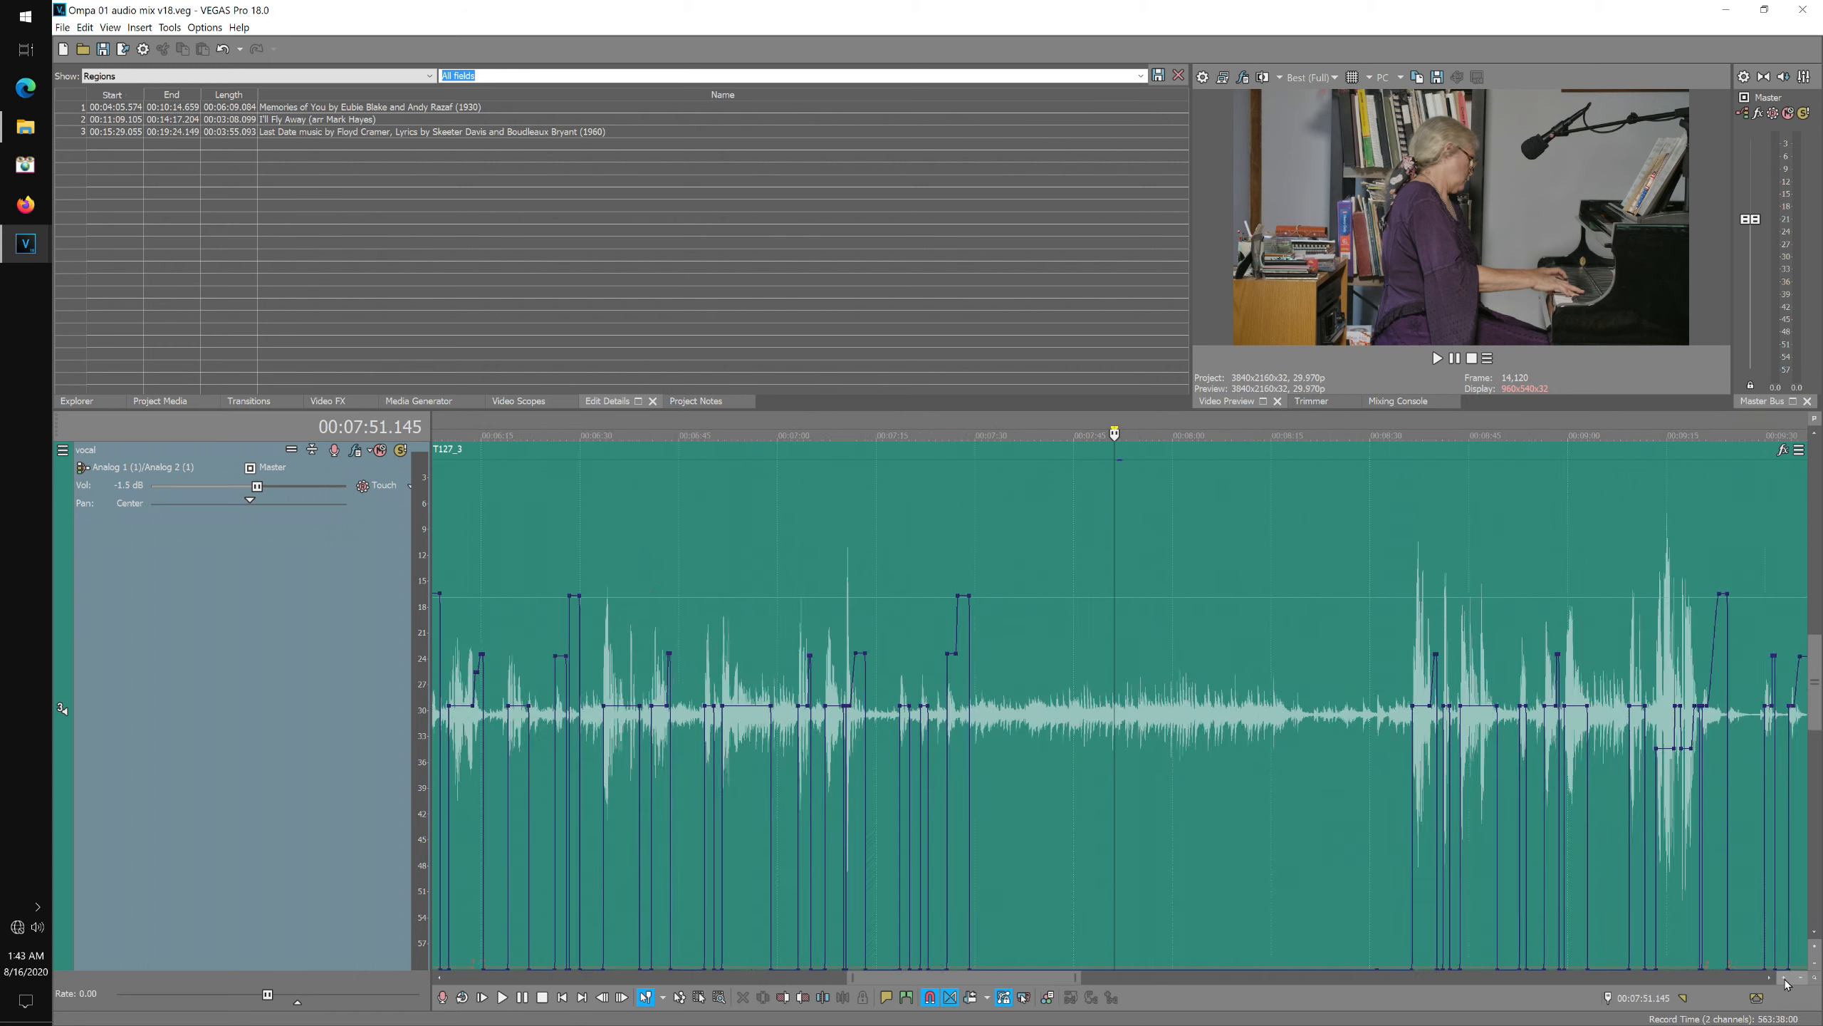
left_click_drag(980, 976, 1055, 1004)
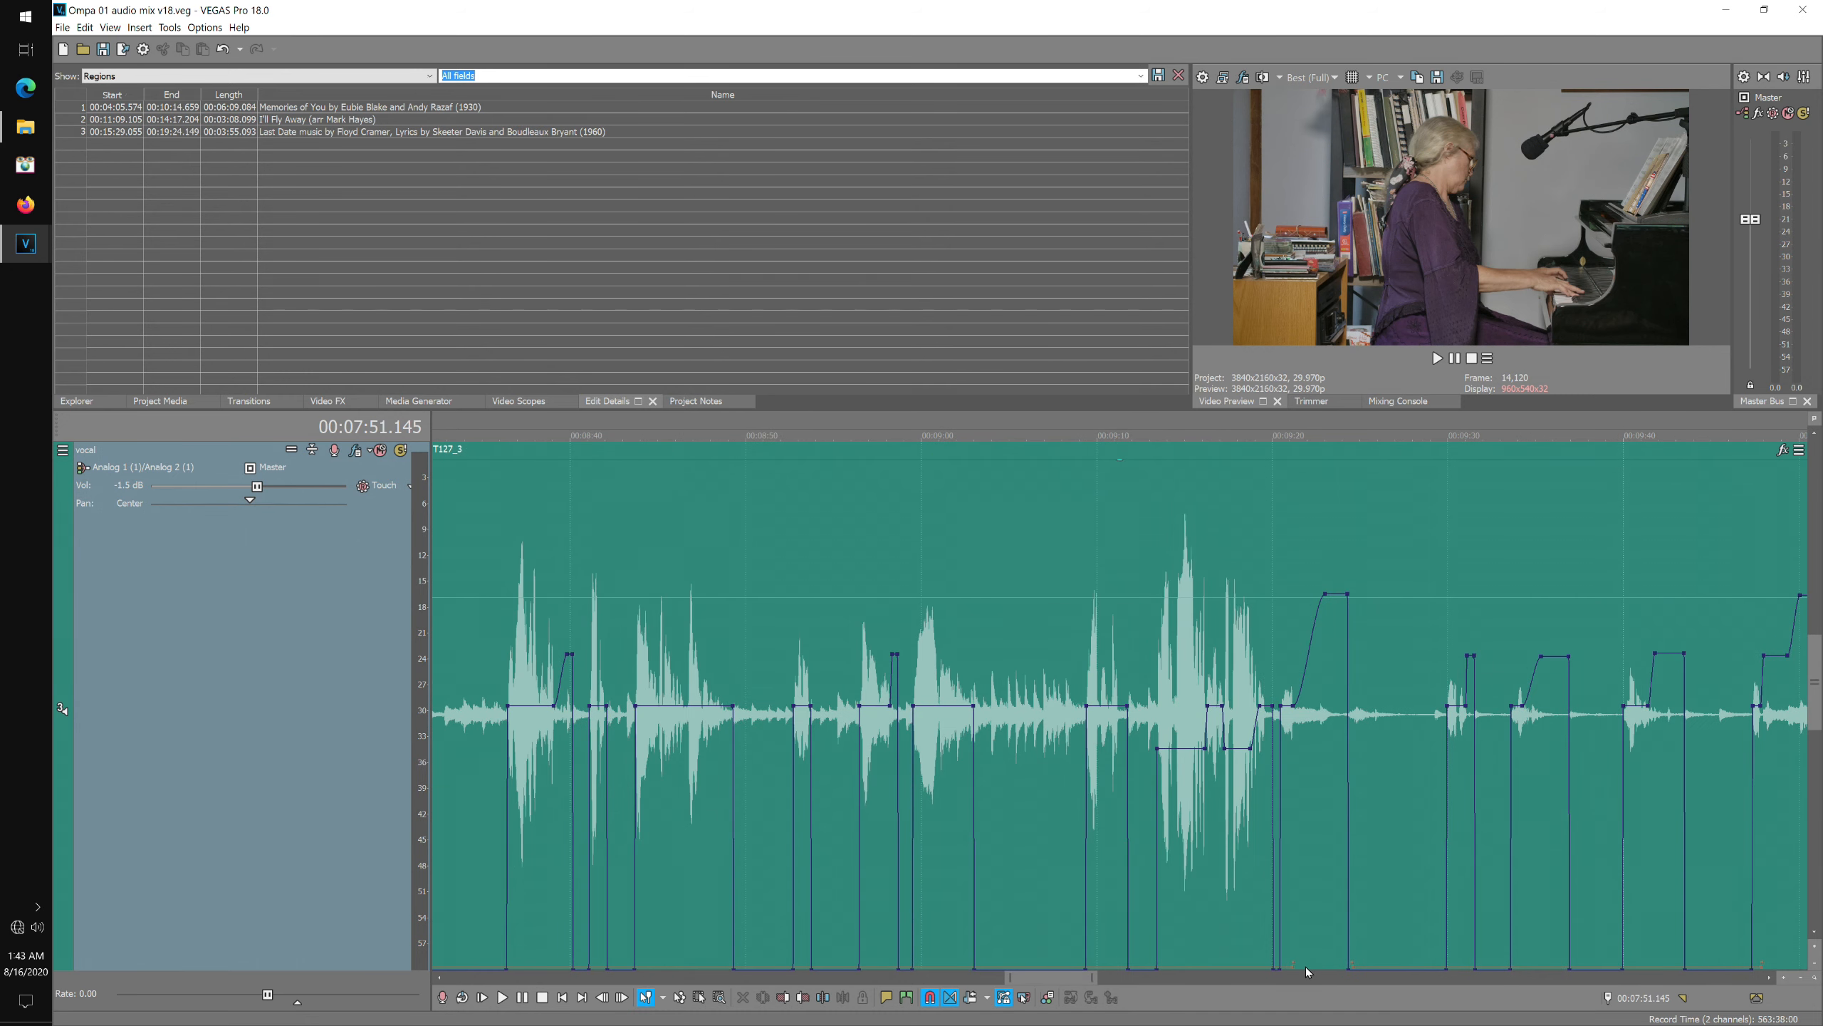
left_click(1272, 431)
left_click(1279, 431)
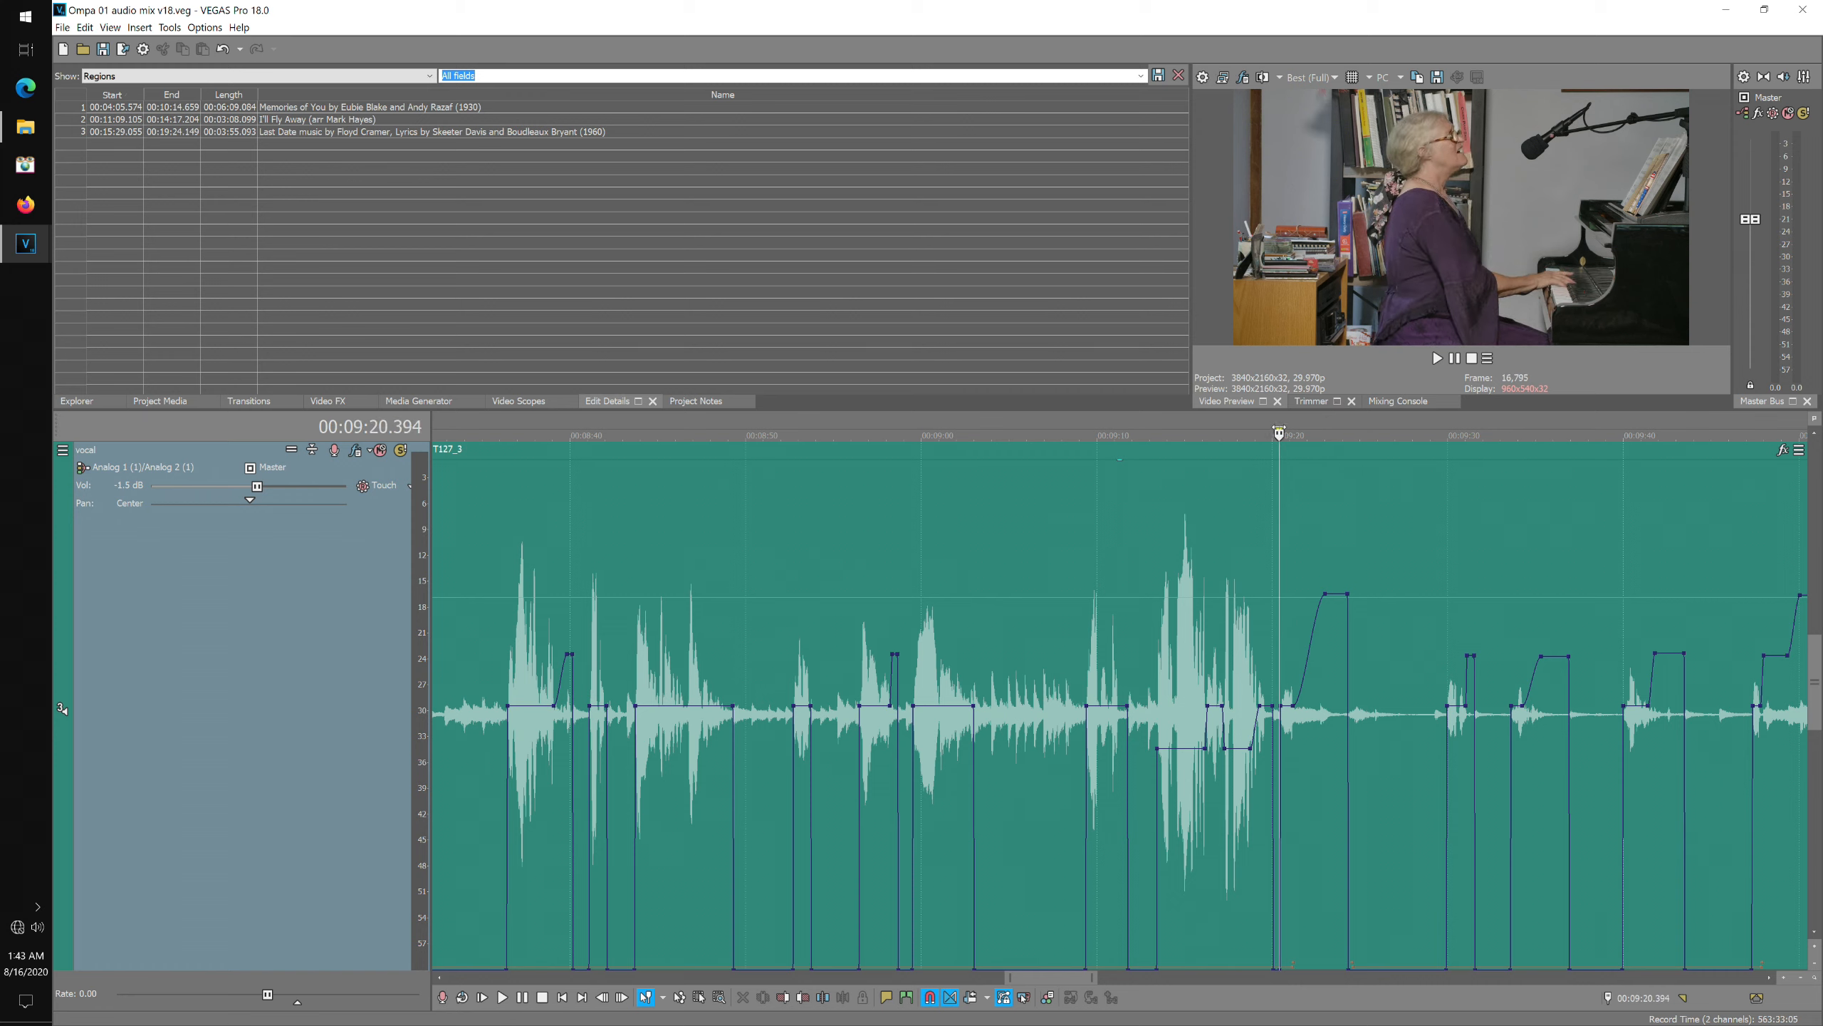
left_click(64, 29)
left_click(85, 101)
key("space")
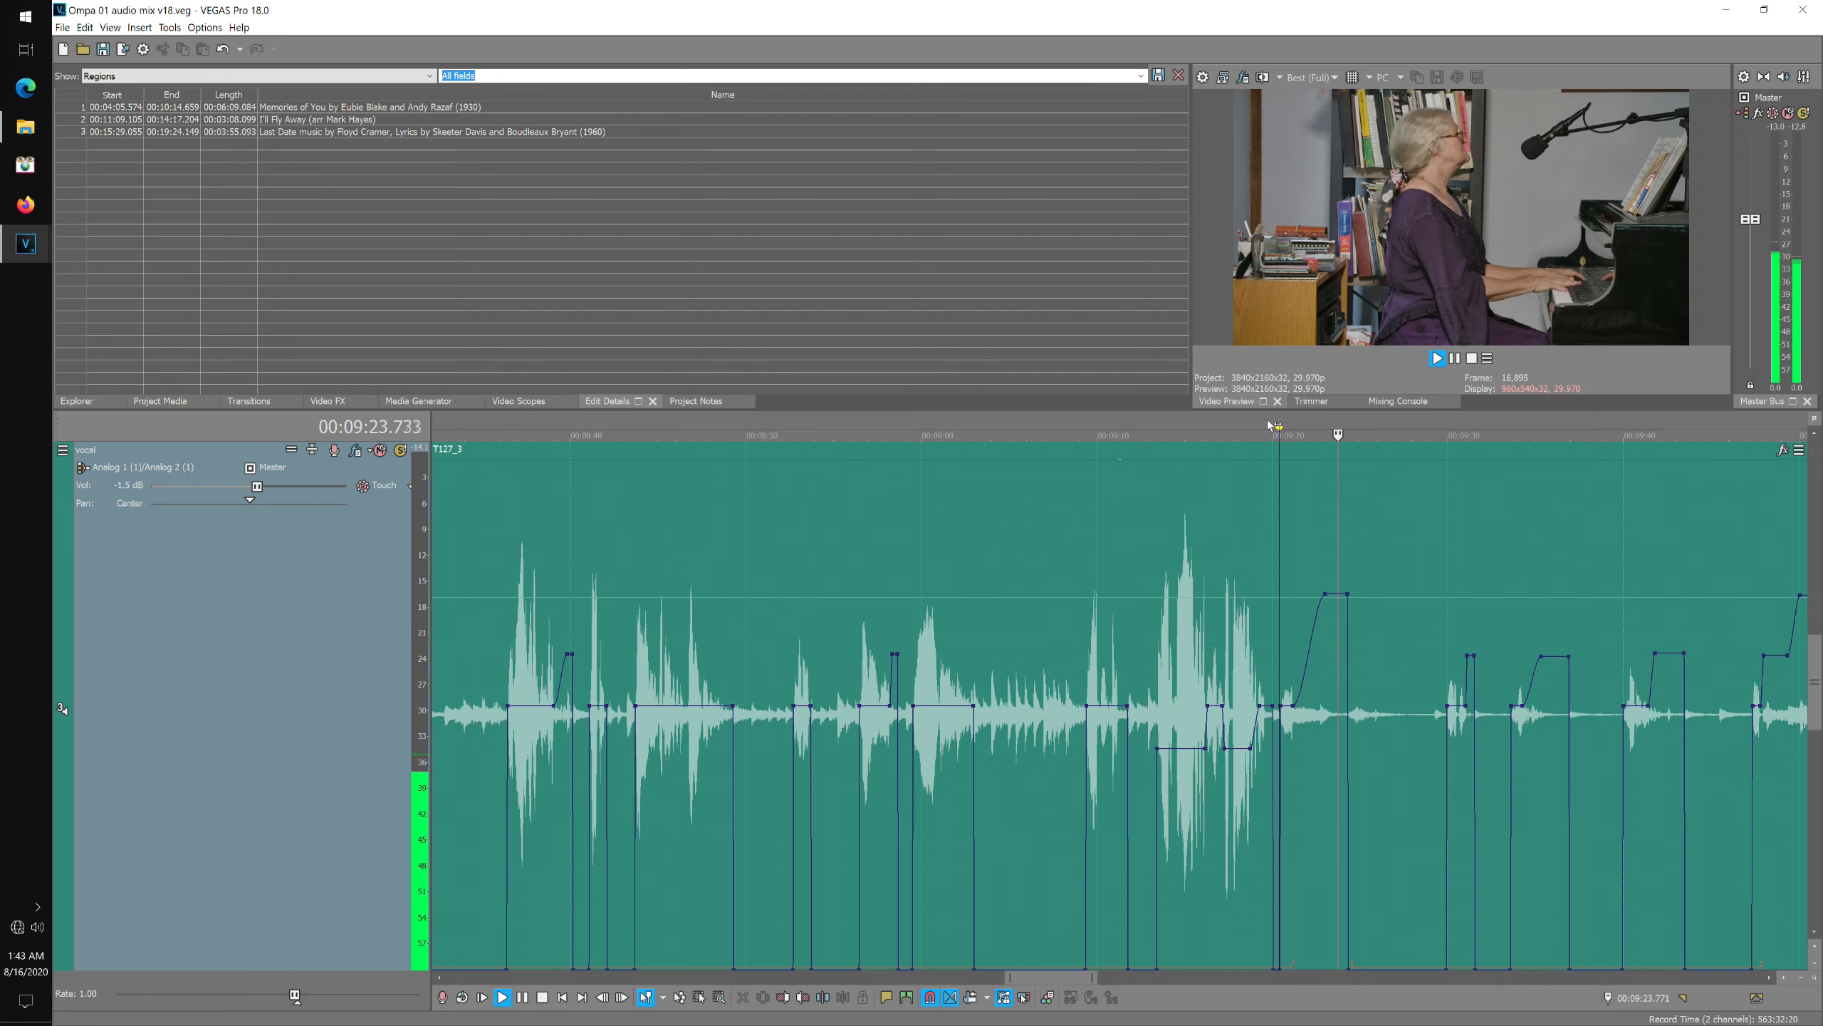
key("space")
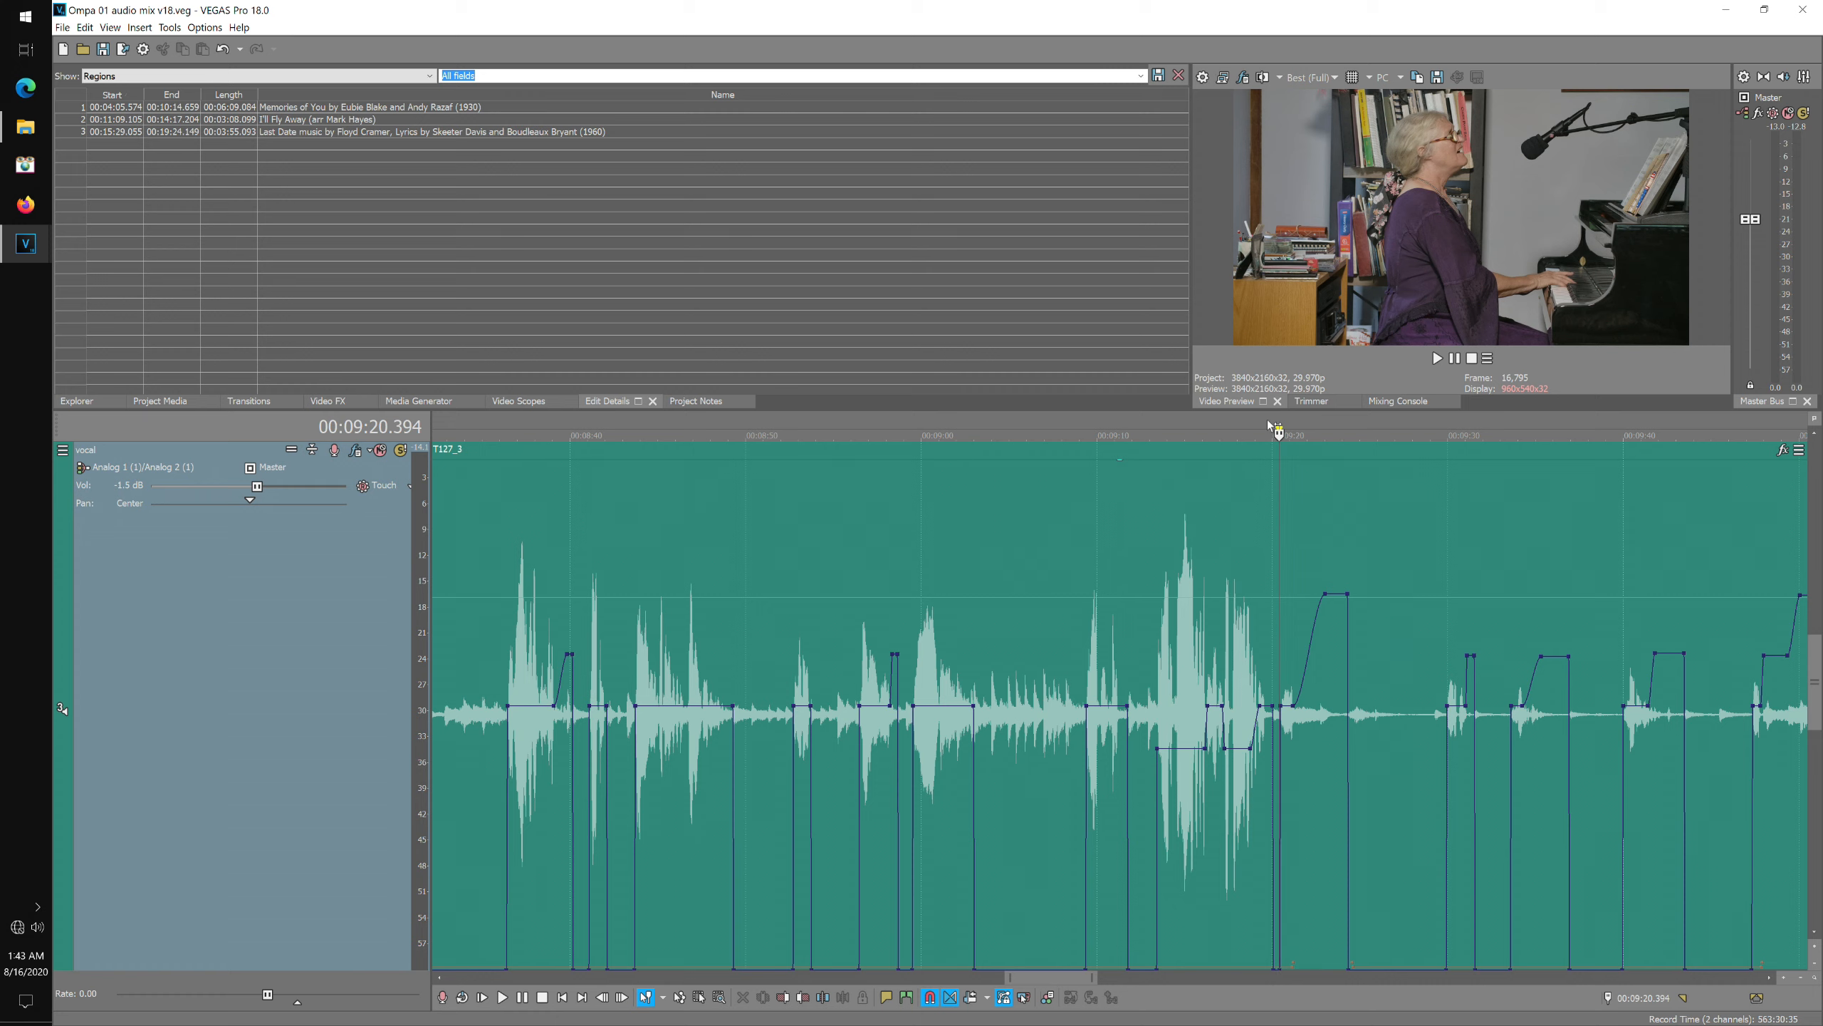
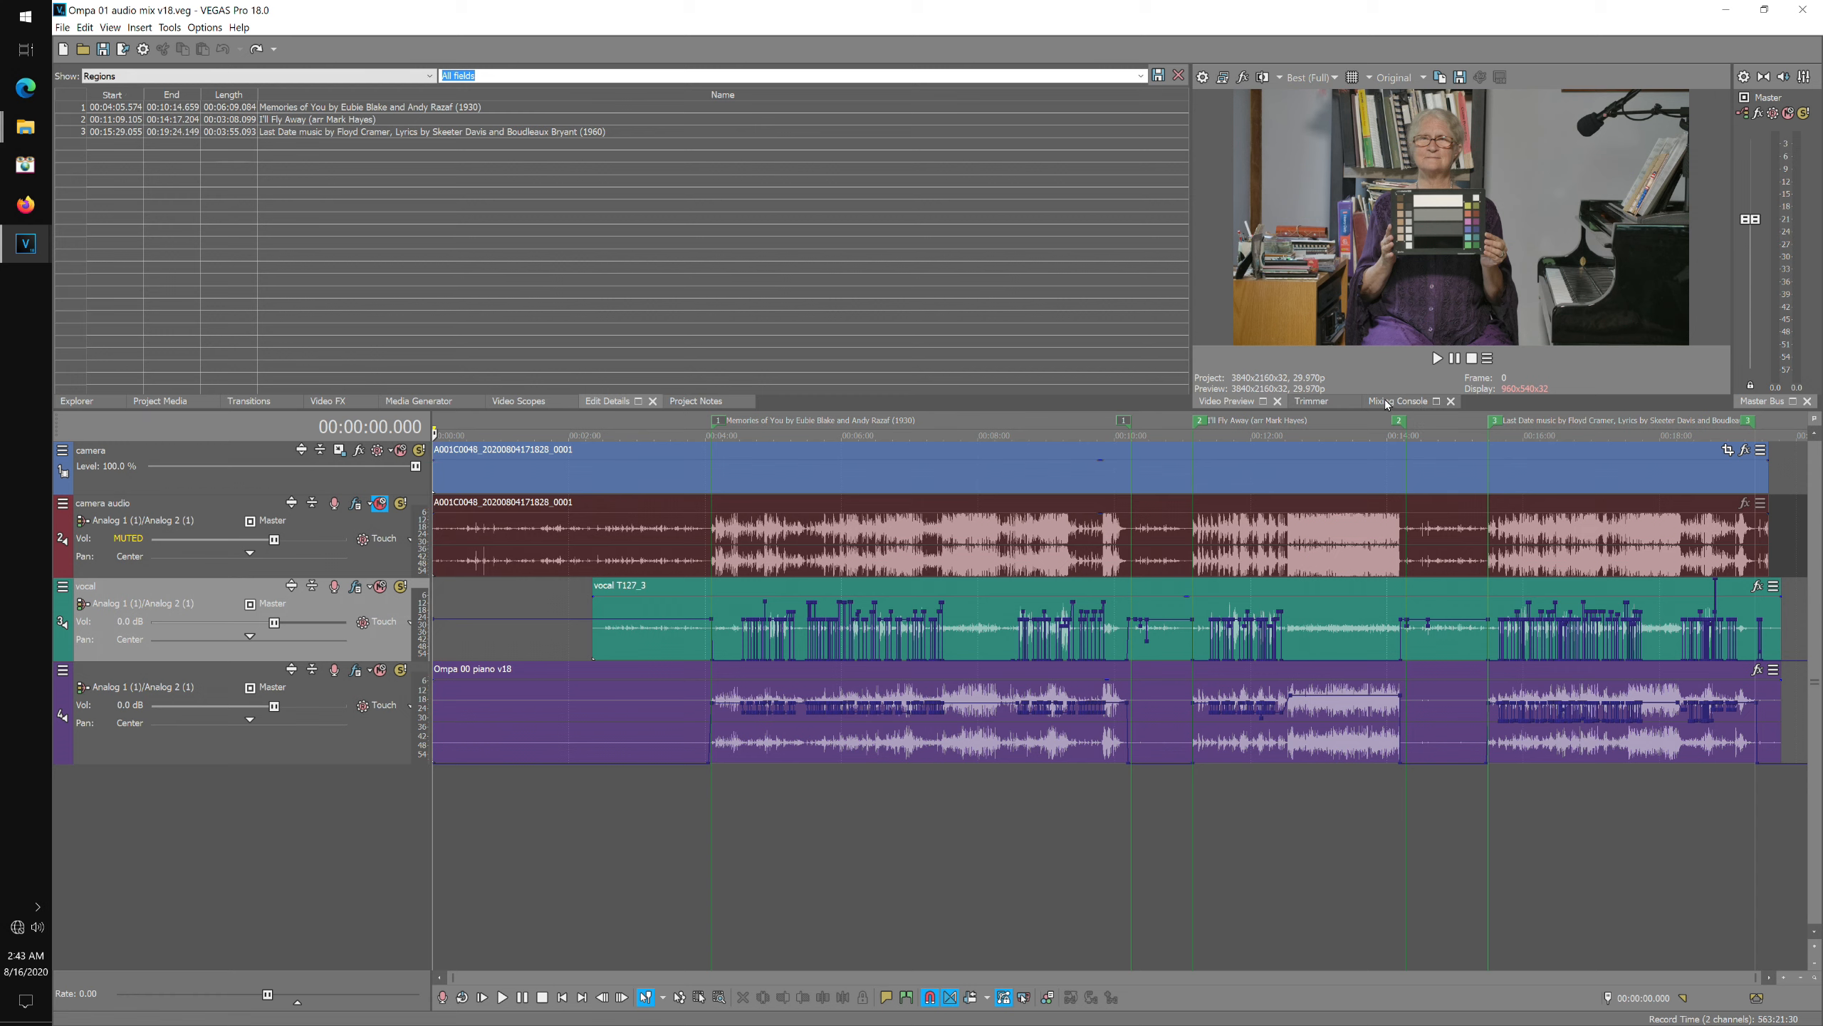
Open the Mixing Console and show the master bus track in the timeline.
left_click(1805, 79)
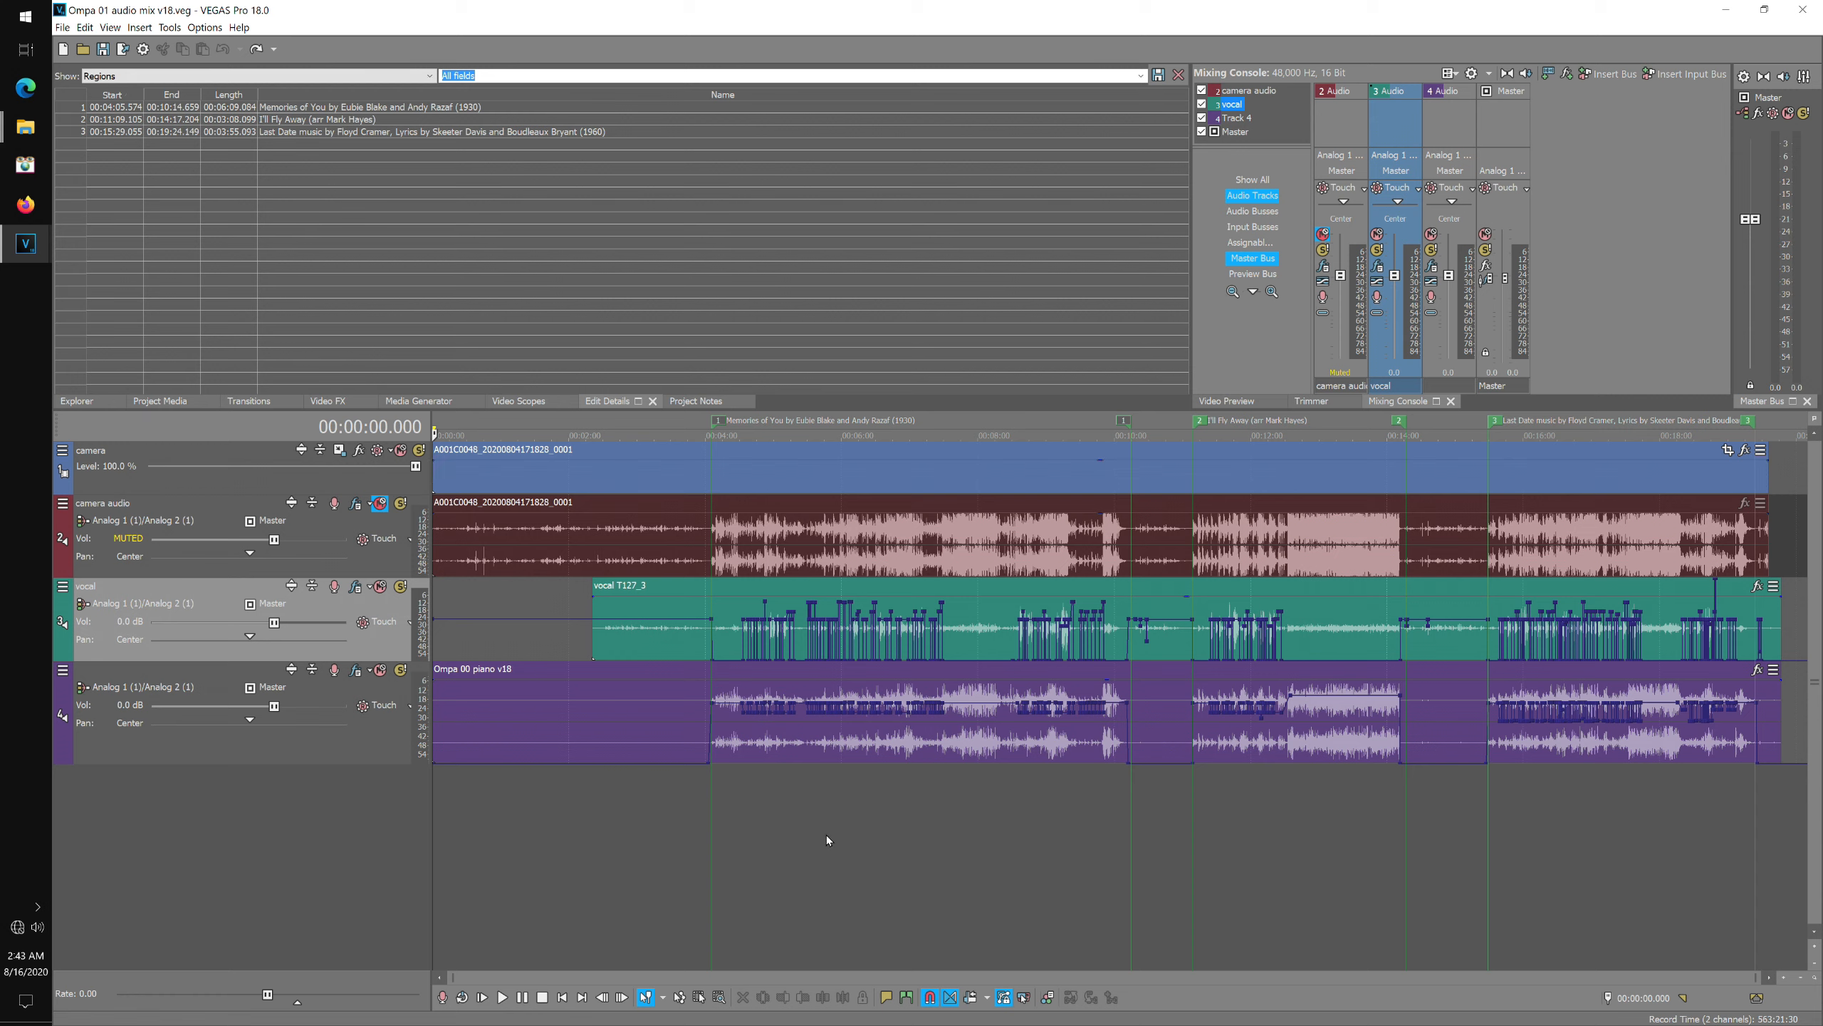
key("b")
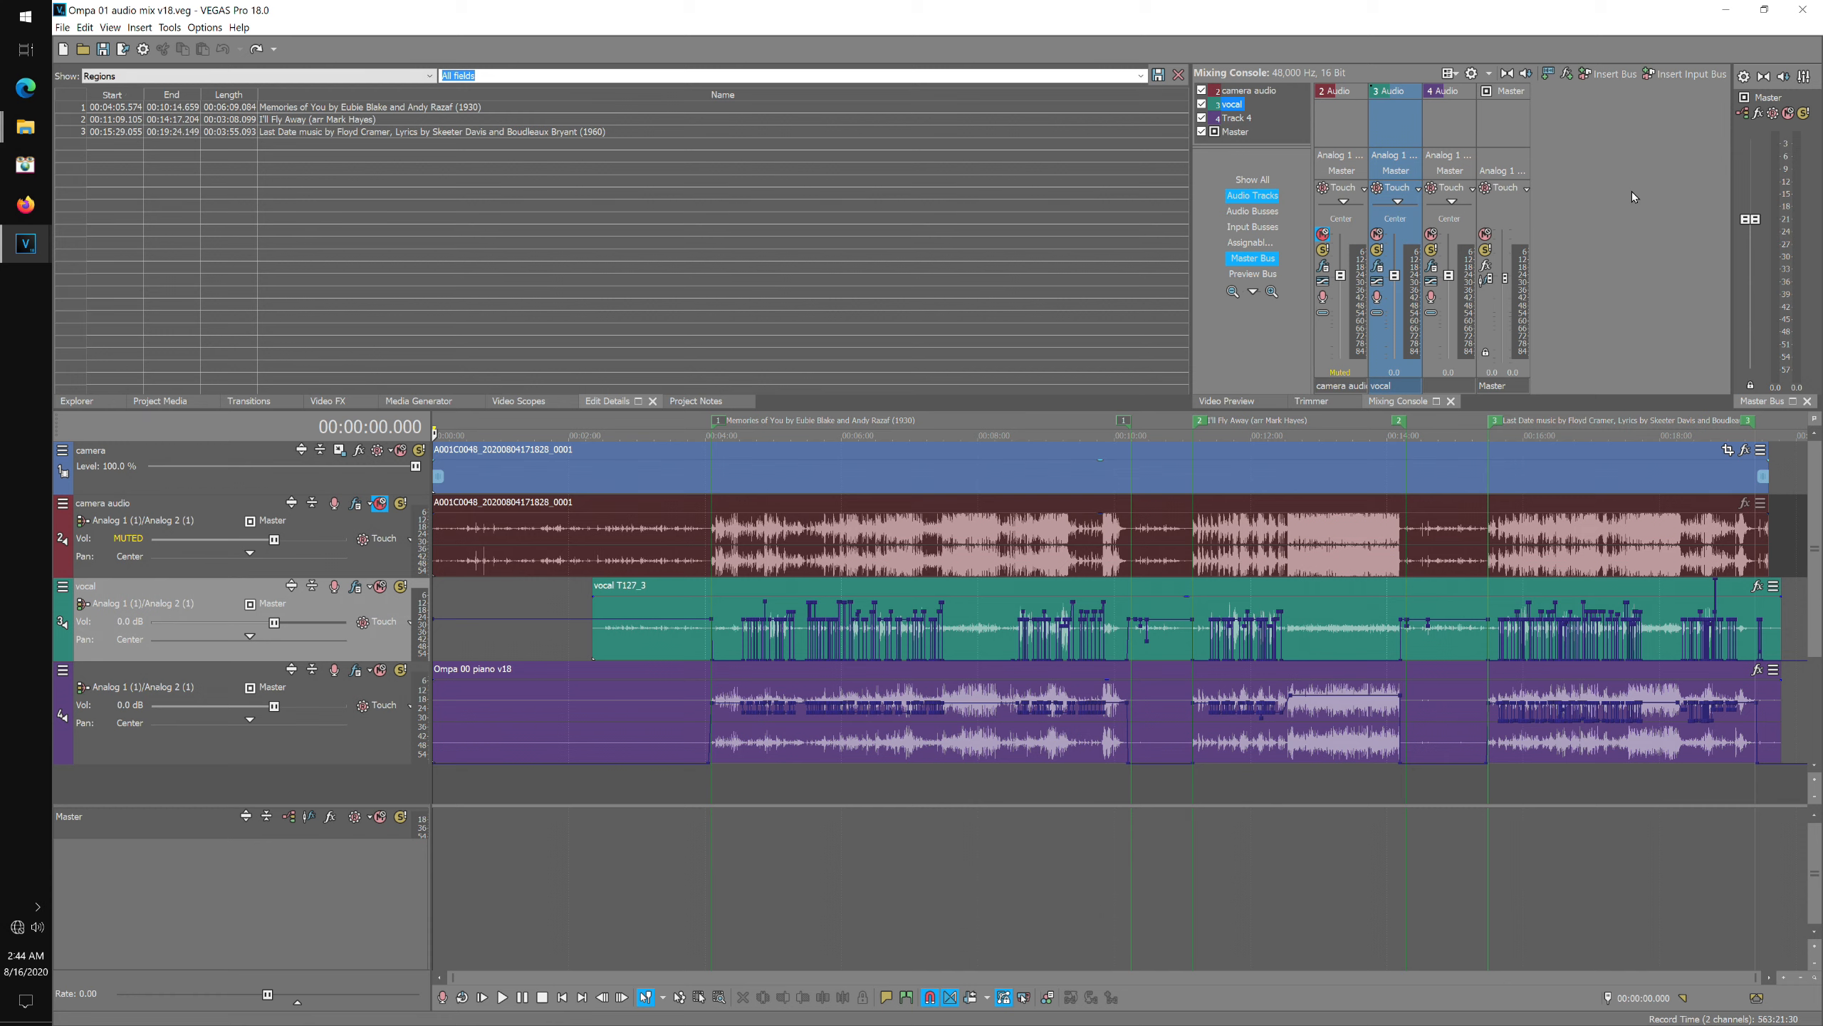
Insert a new bus, Bus A, and route its output to Analog 5 (1)/Analog 6 (1).
left_click(1621, 74)
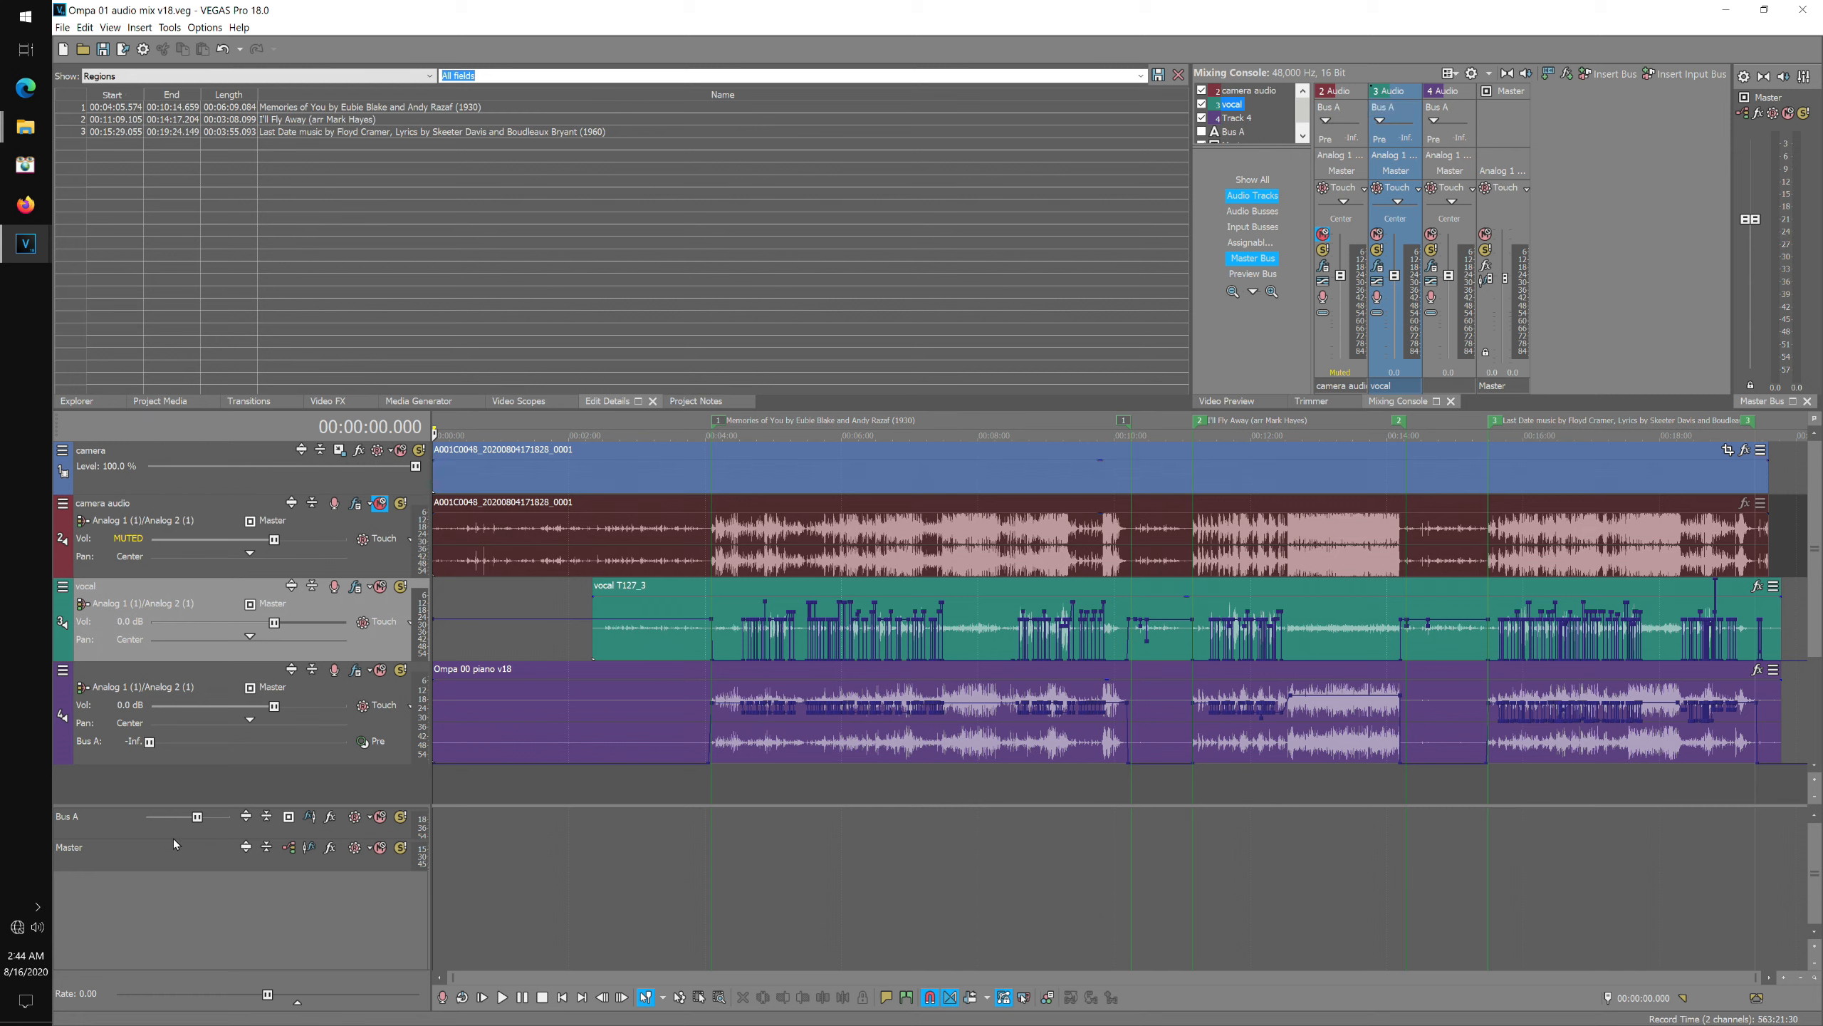
left_click_drag(175, 838, 178, 918)
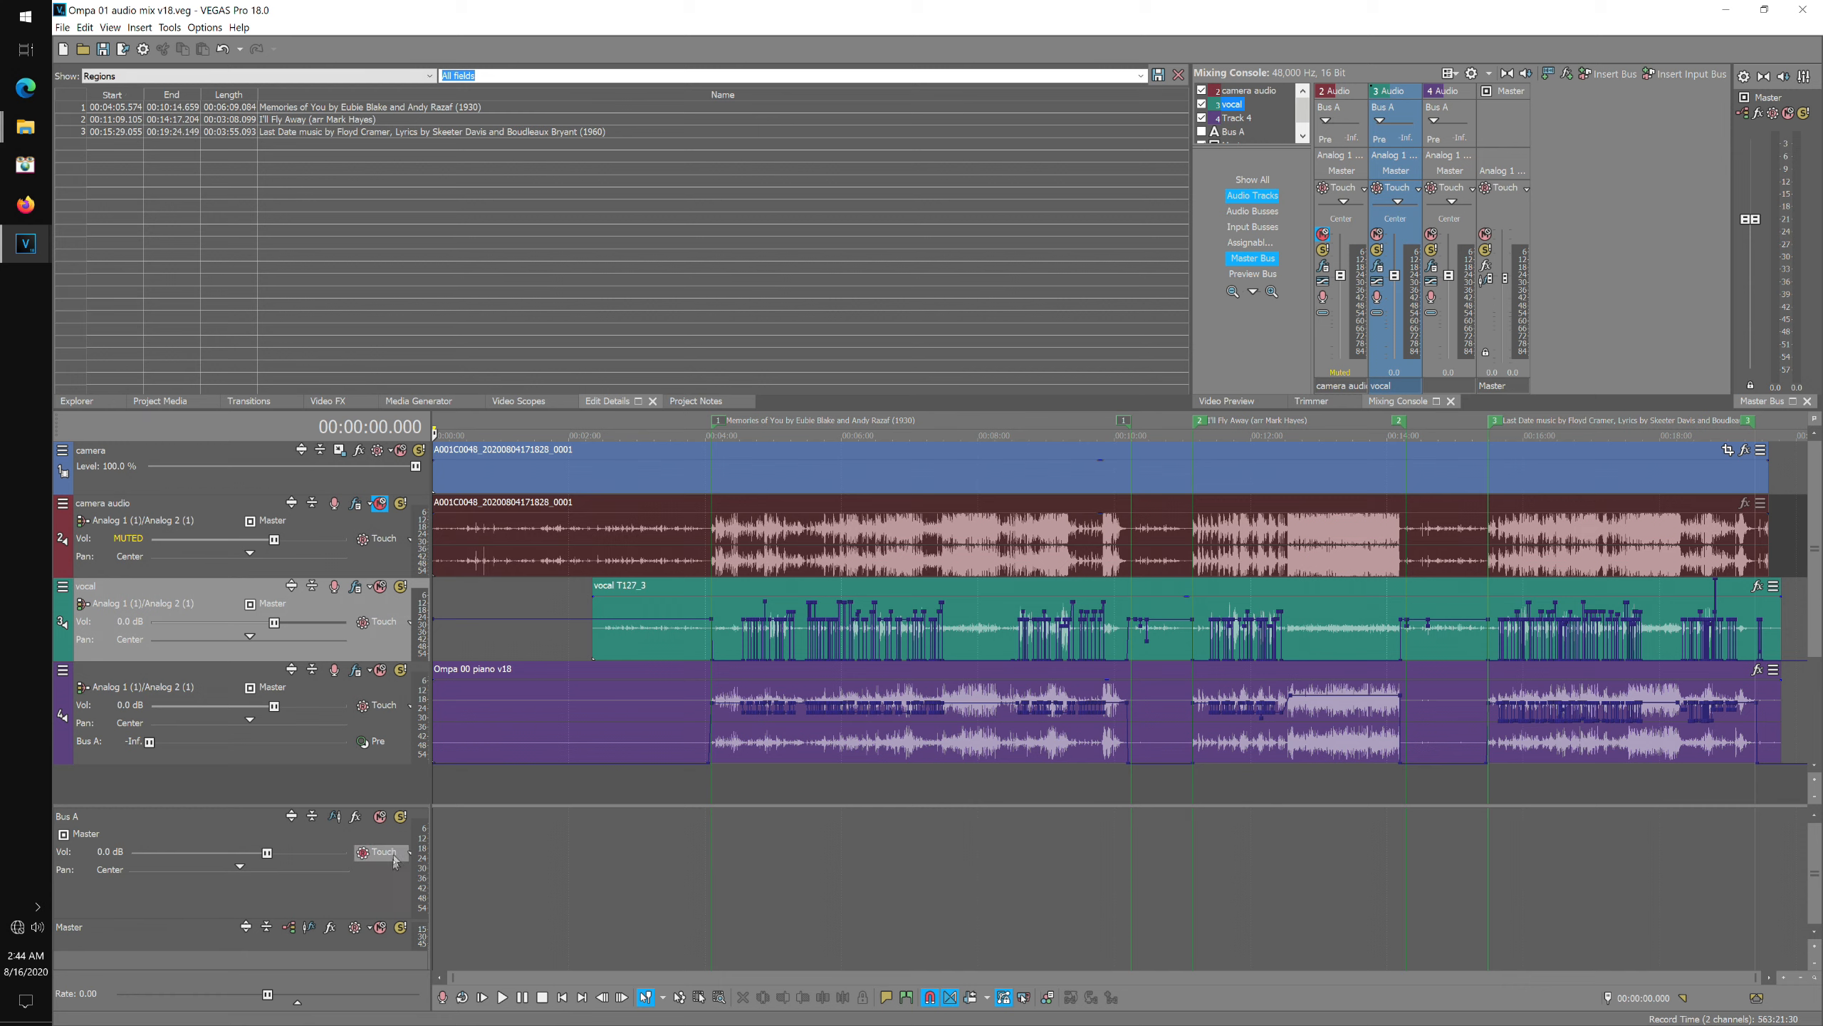
left_click(67, 836)
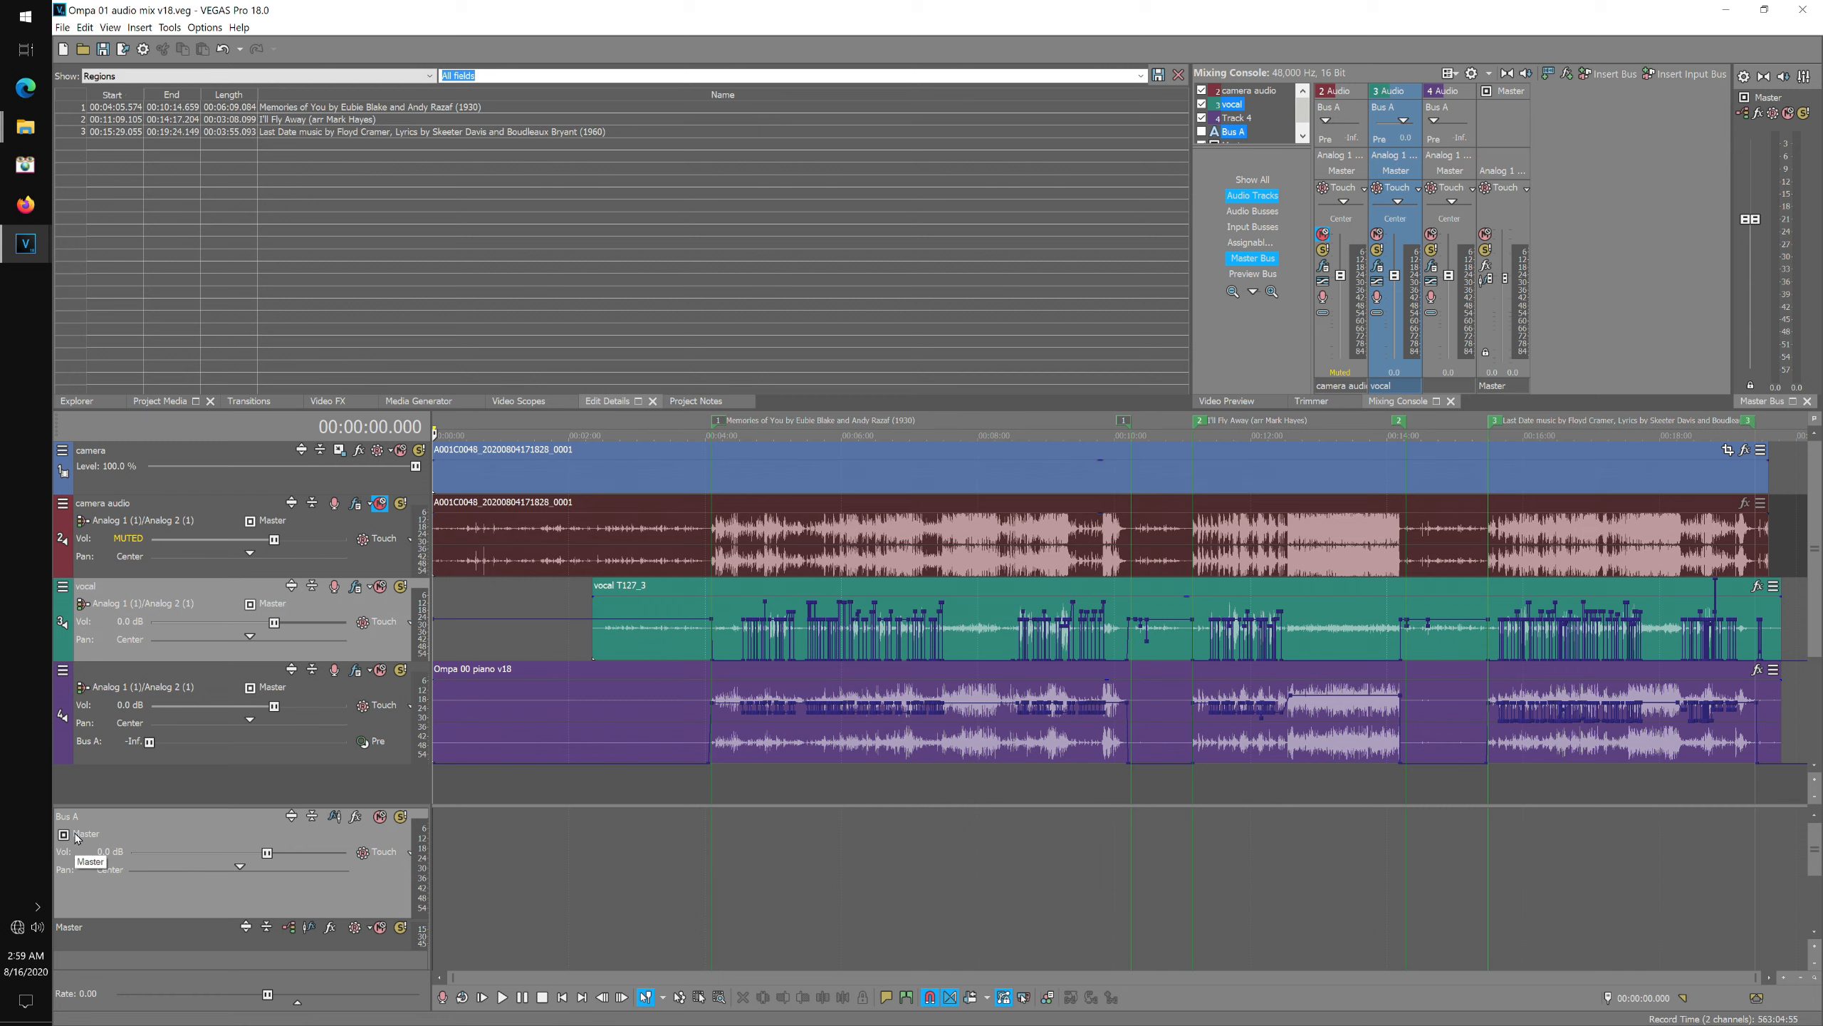
left_click(78, 835)
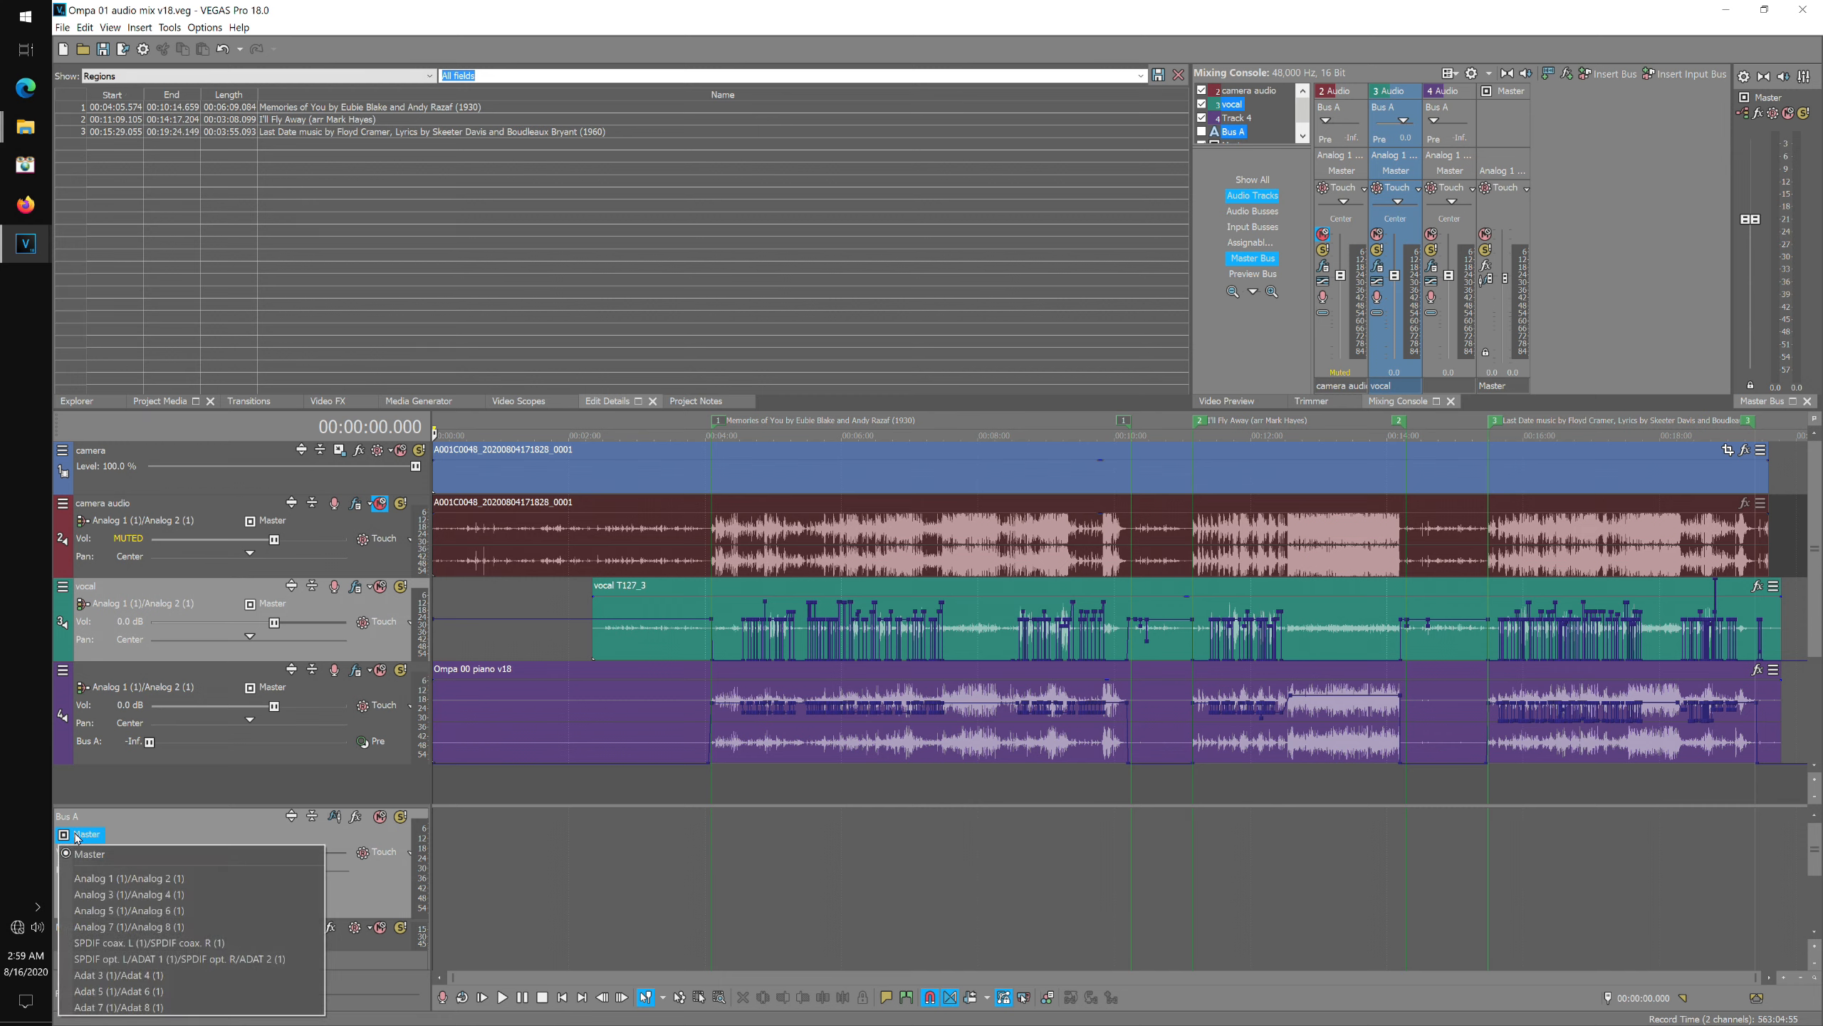
left_click(147, 910)
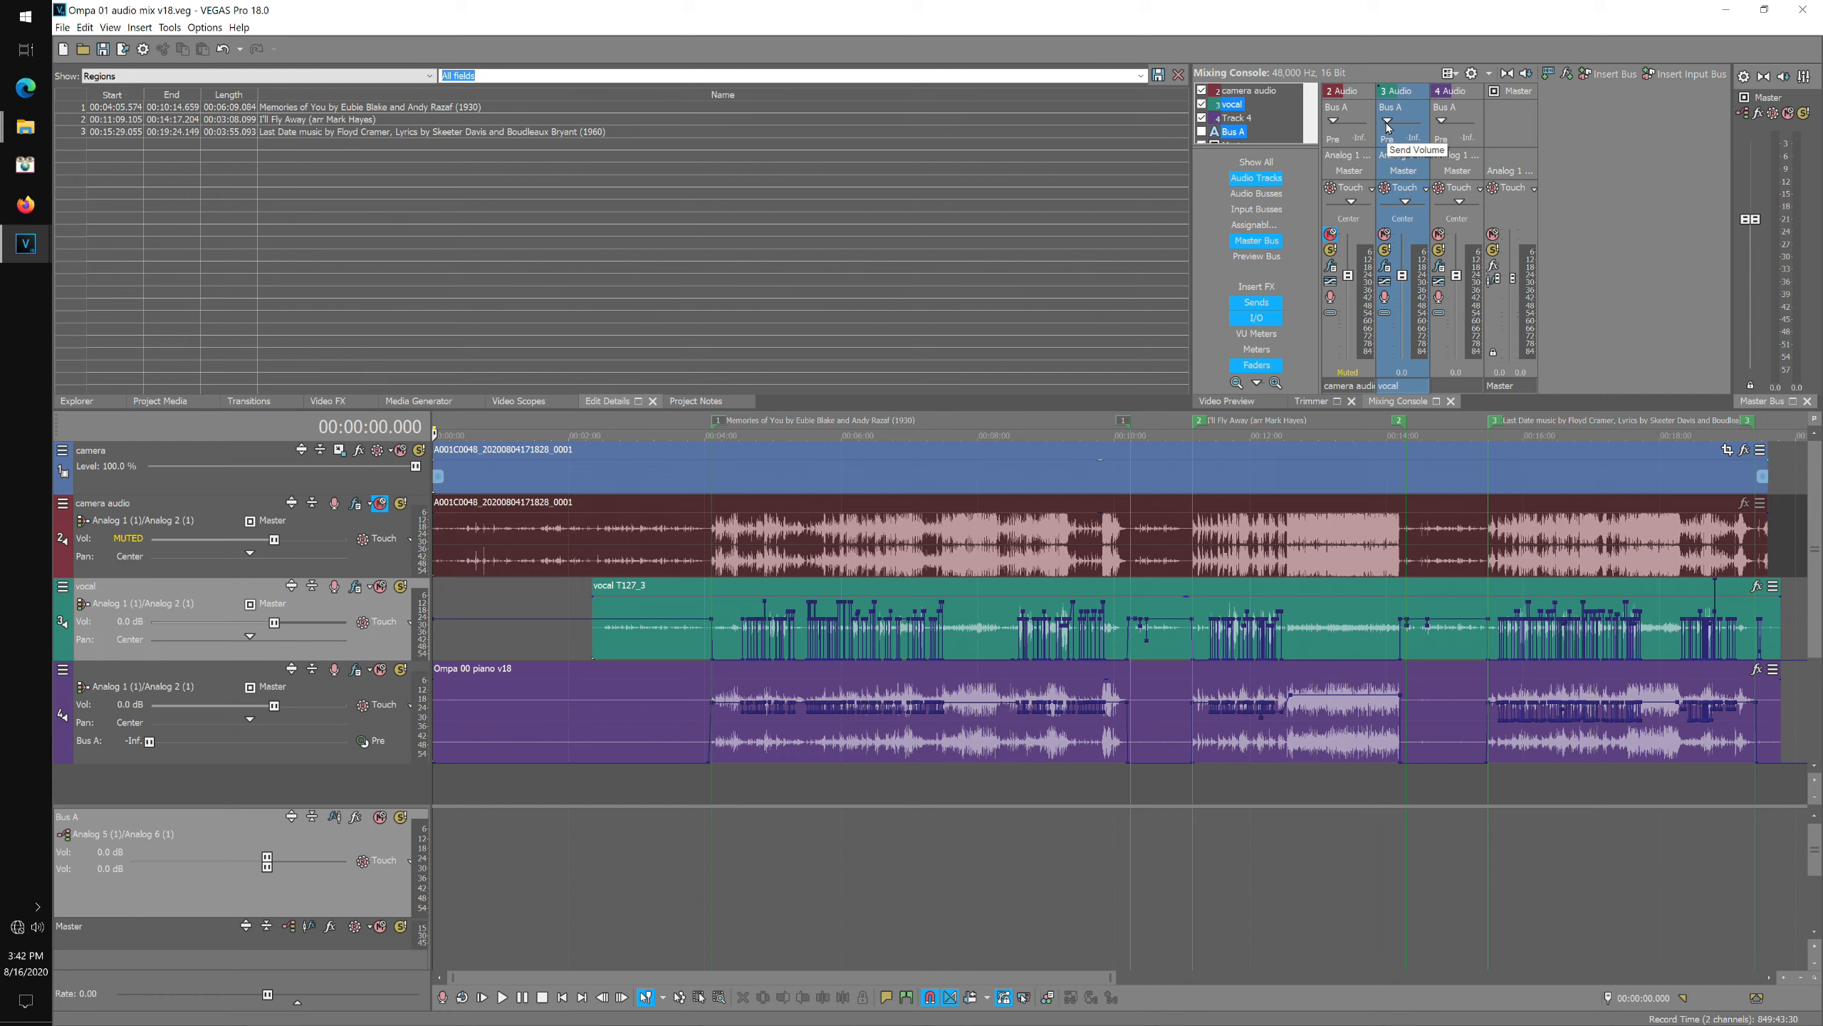
Set the vocal channel's send level to Bus A to -3 dB, keeping Bus A as its send target.
left_click_drag(1388, 126, 1395, 129)
double_click(1418, 142)
type("-3")
key("Return")
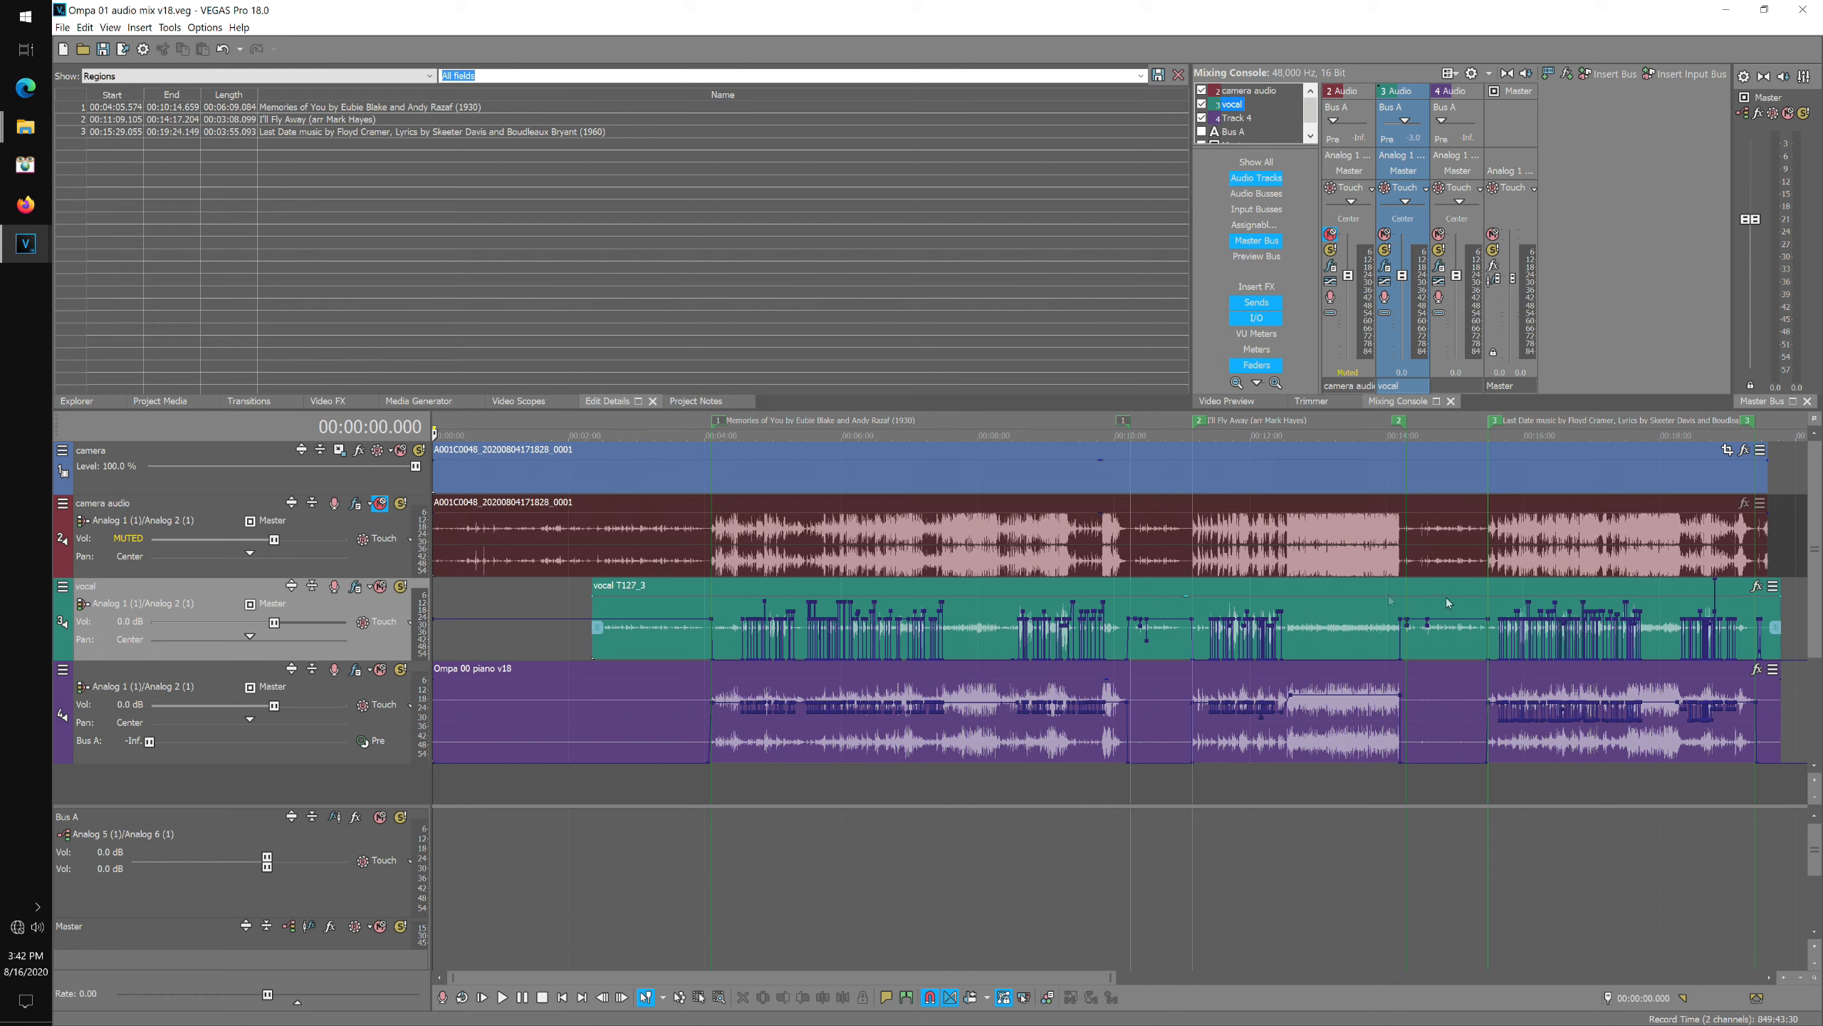
left_click(1385, 140)
left_click(1393, 110)
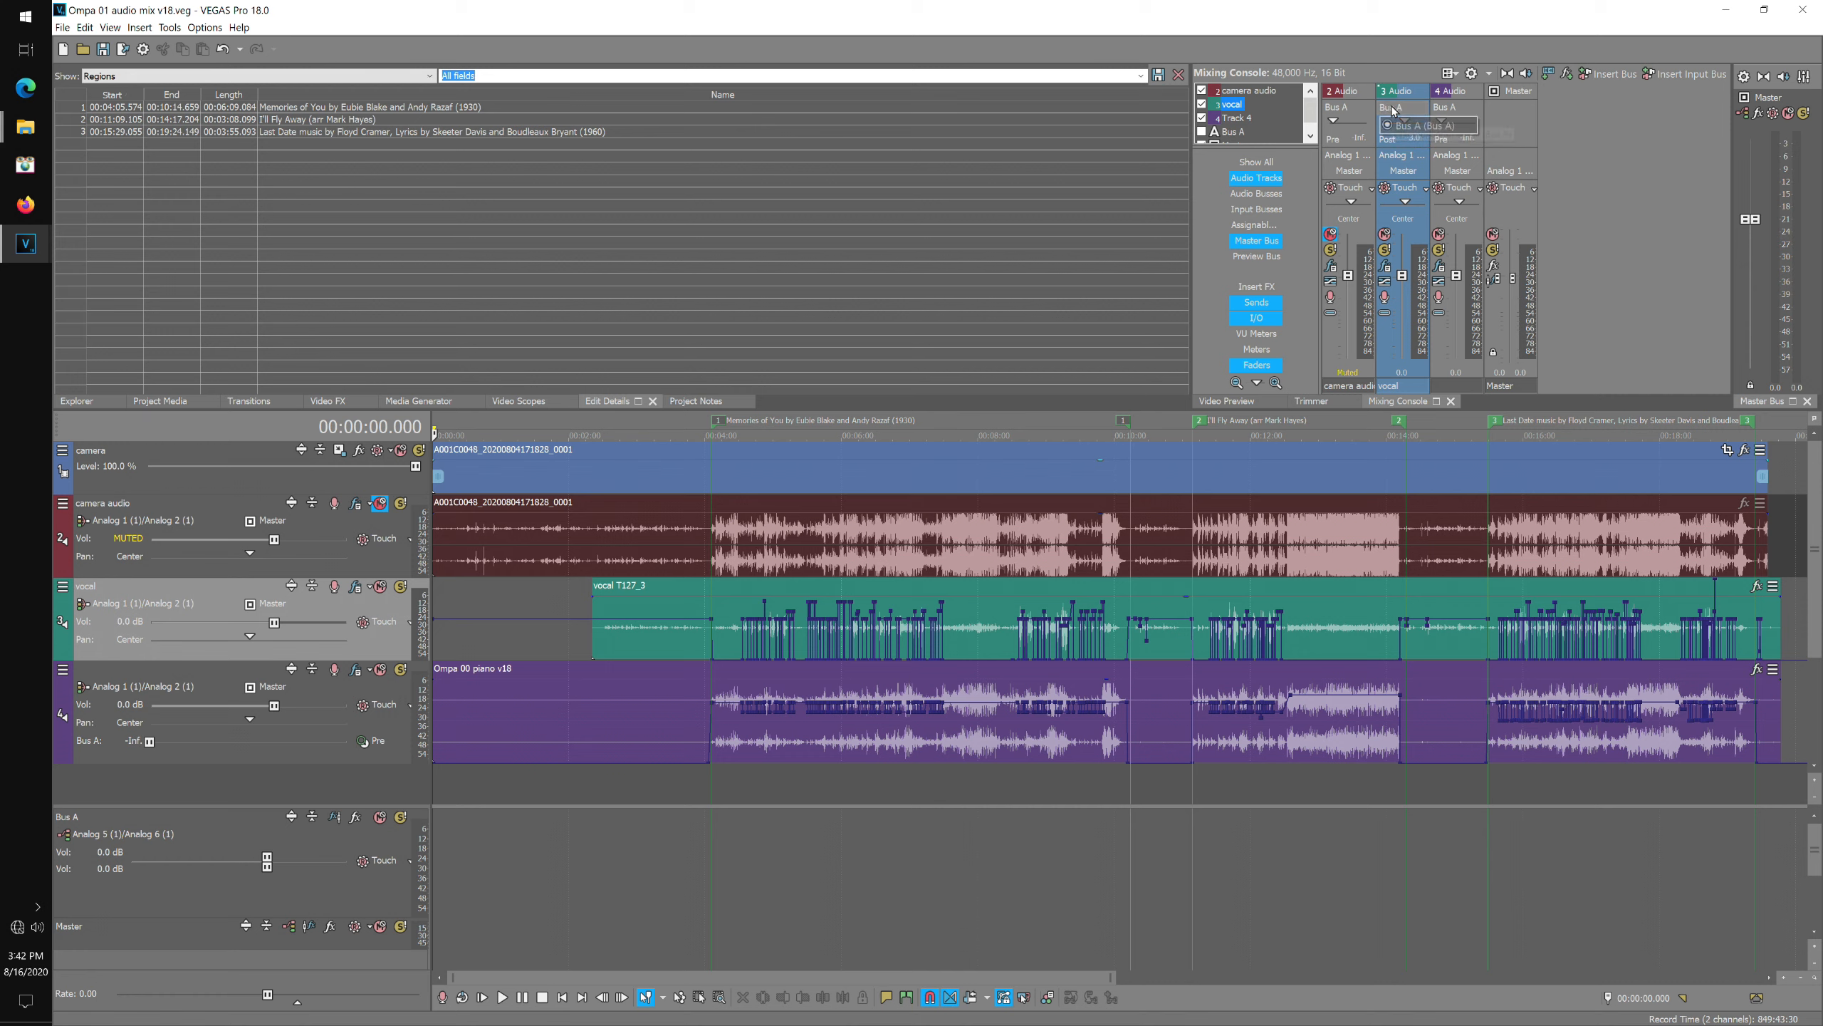
left_click(1436, 126)
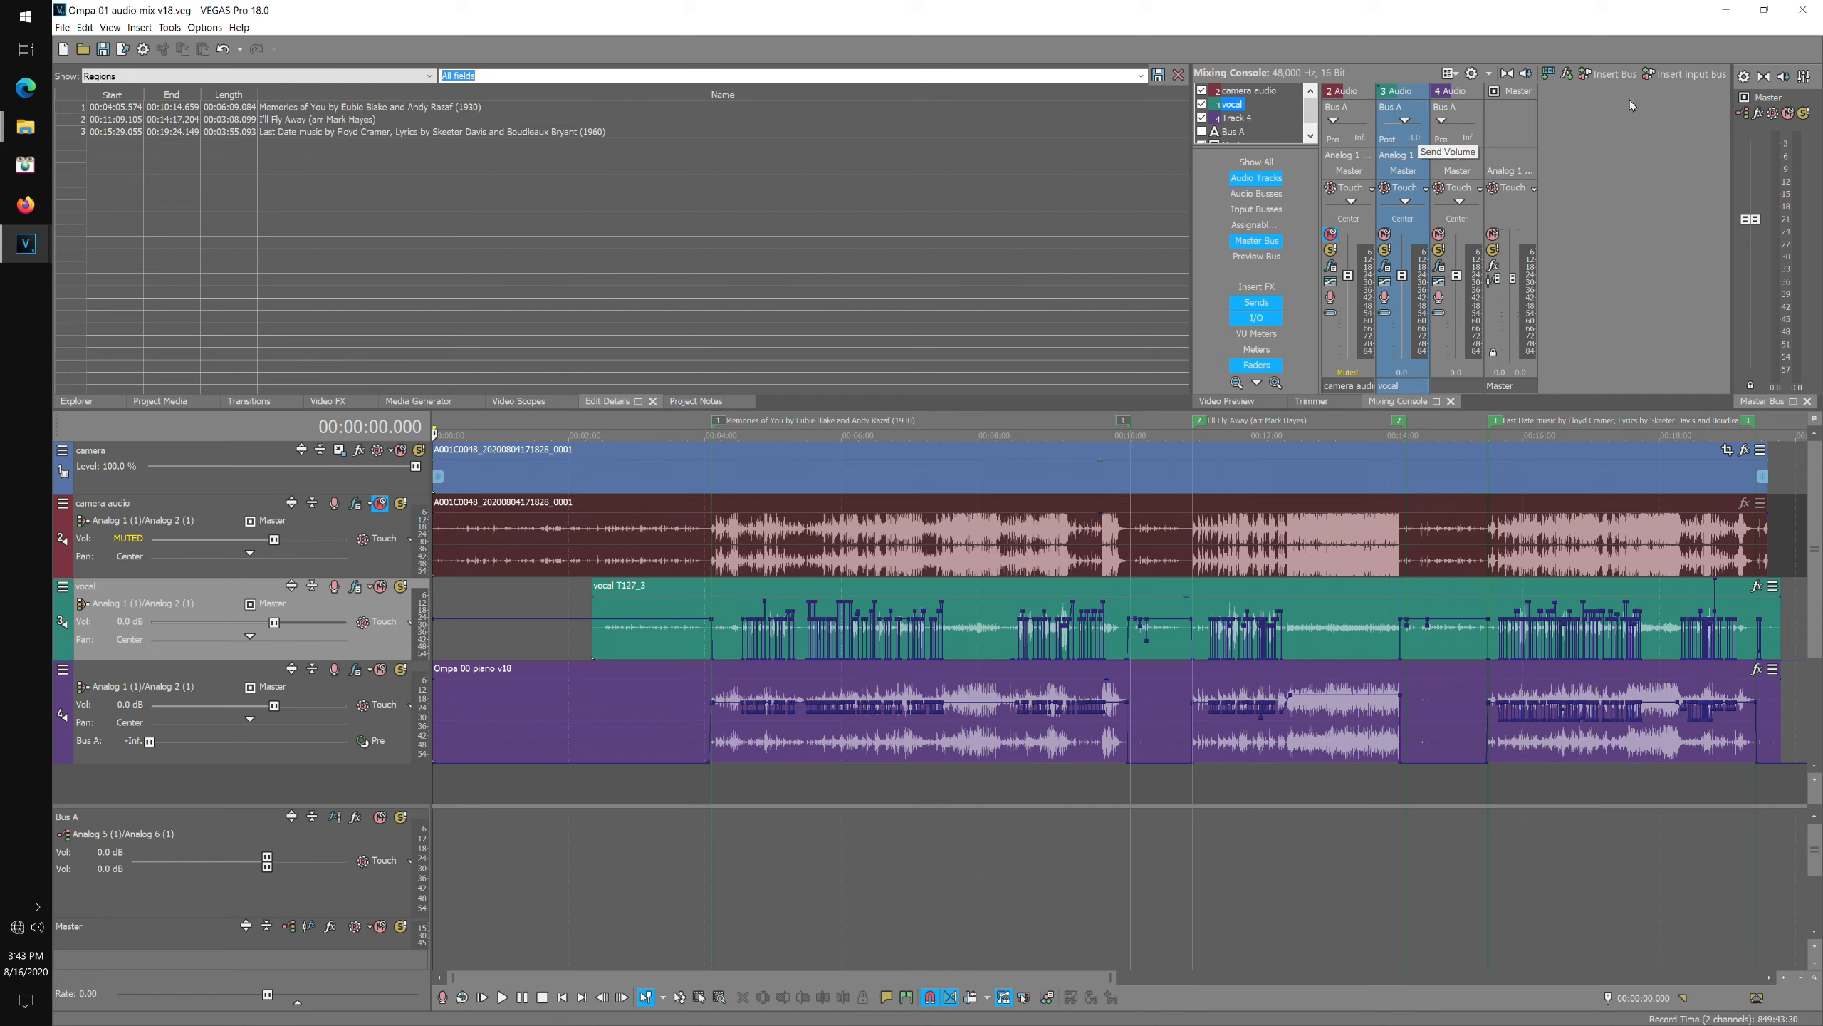
Insert a second bus and switch the vocal and piano channel sends back to Bus A.
left_click(1626, 78)
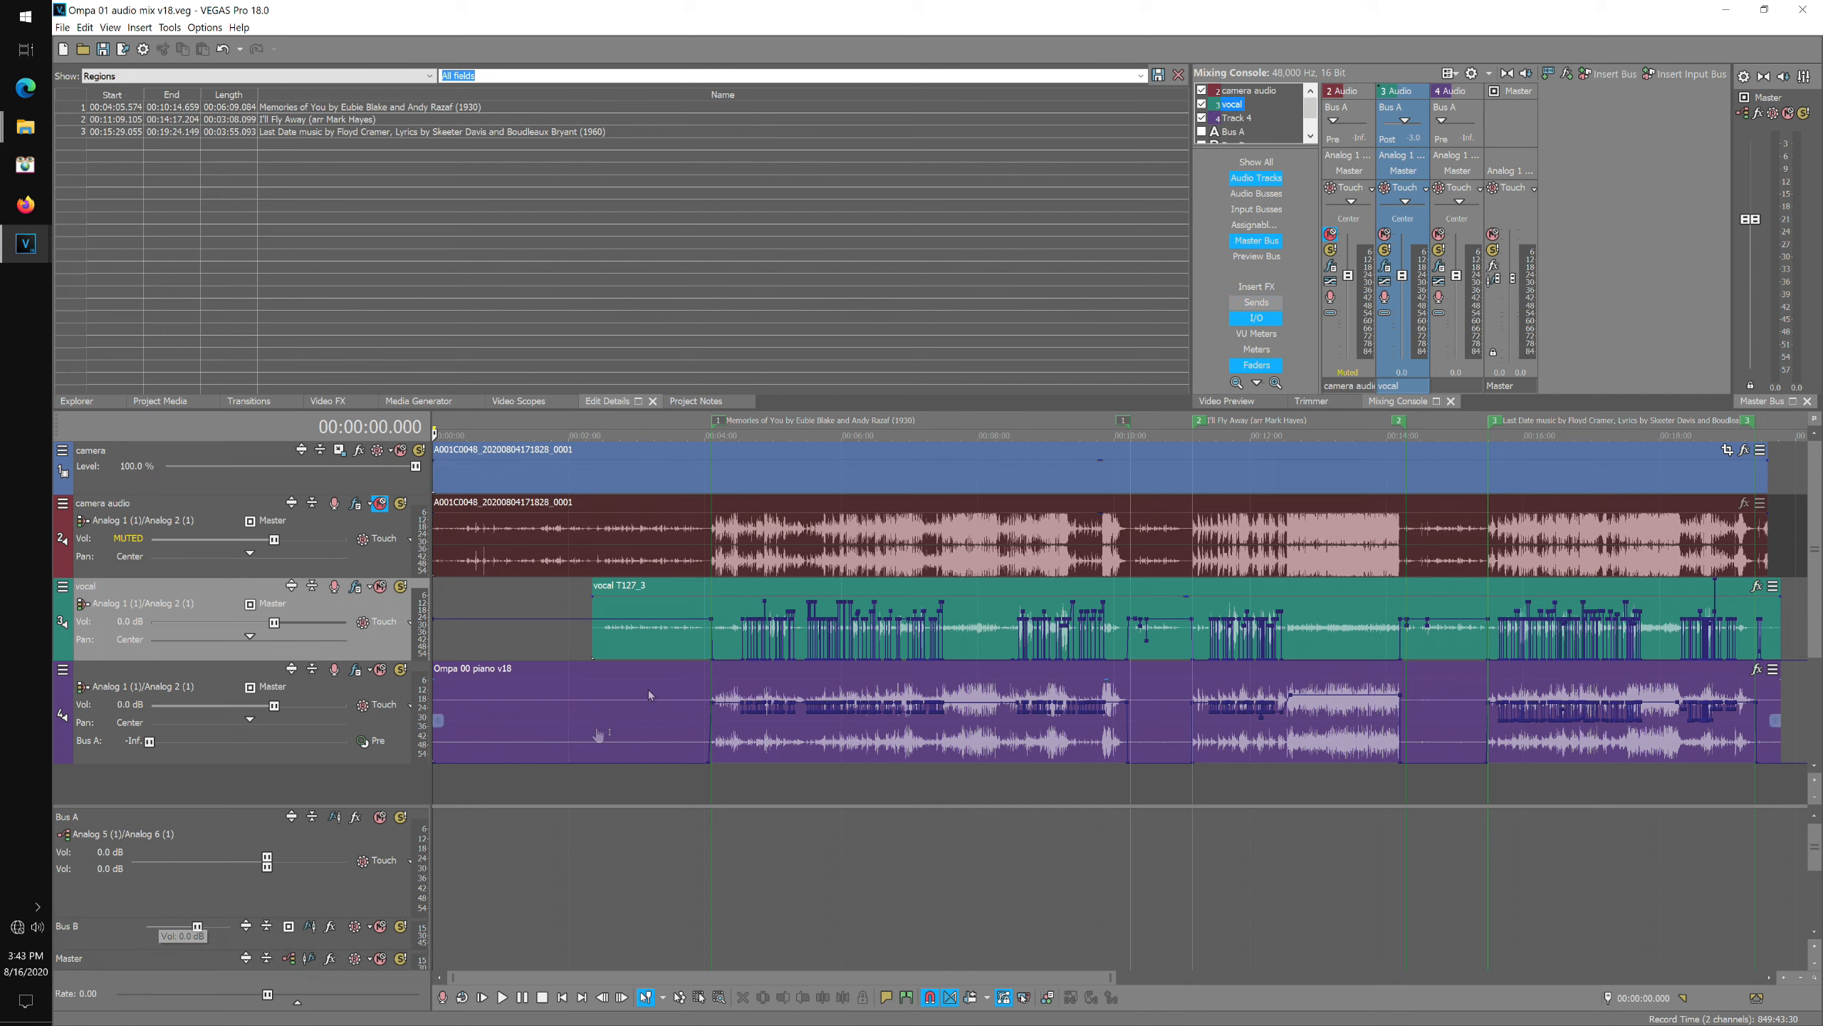
left_click(1407, 112)
left_click(1418, 143)
left_click(1405, 113)
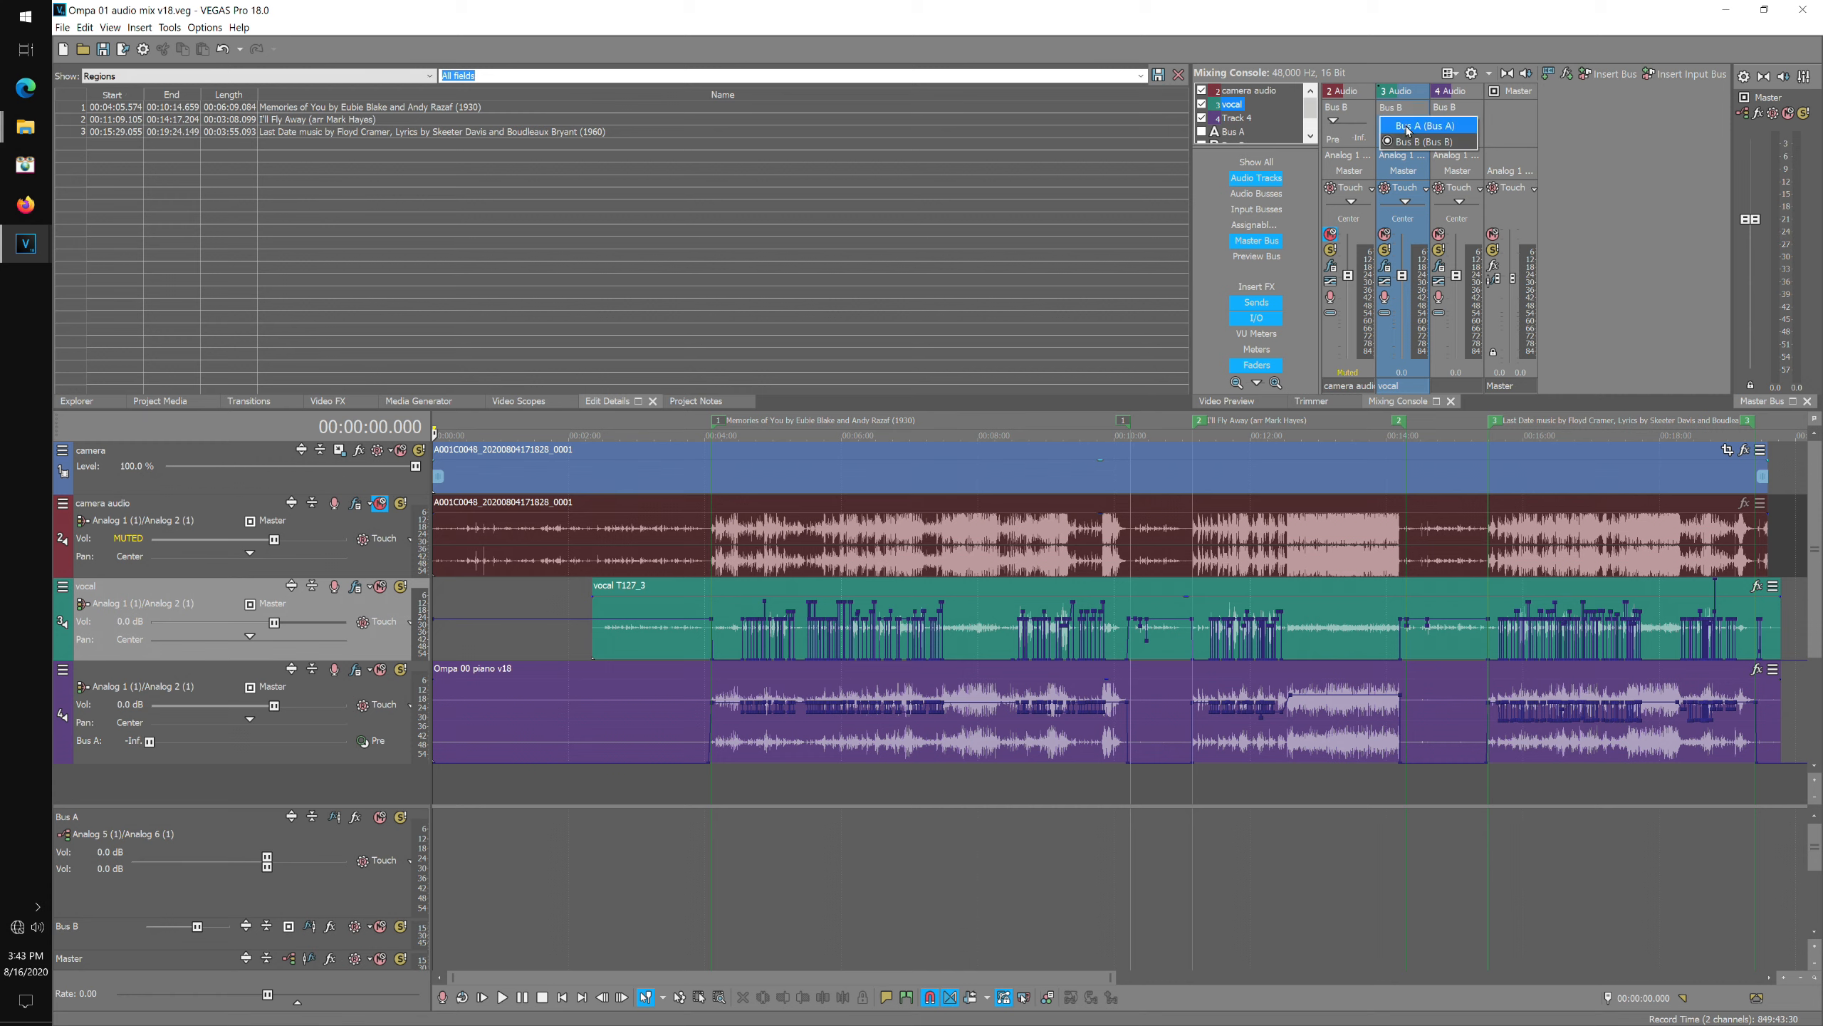
left_click(1408, 127)
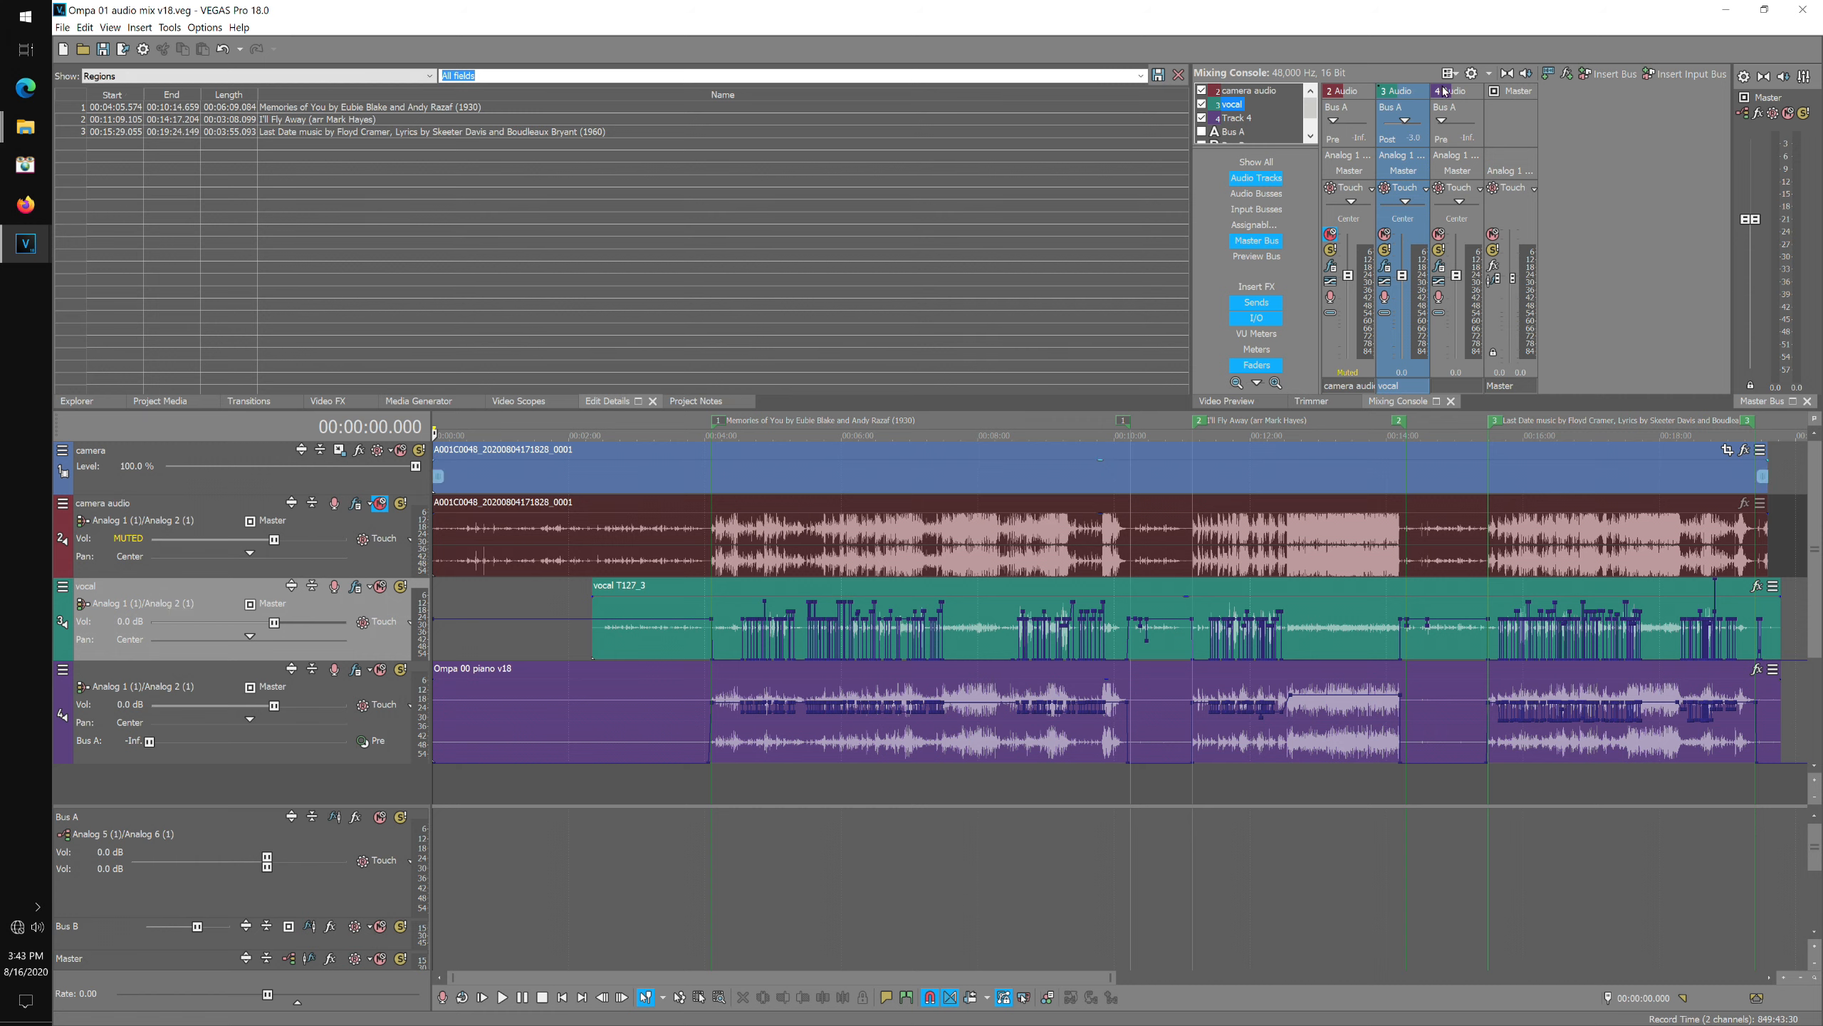
left_click(1459, 113)
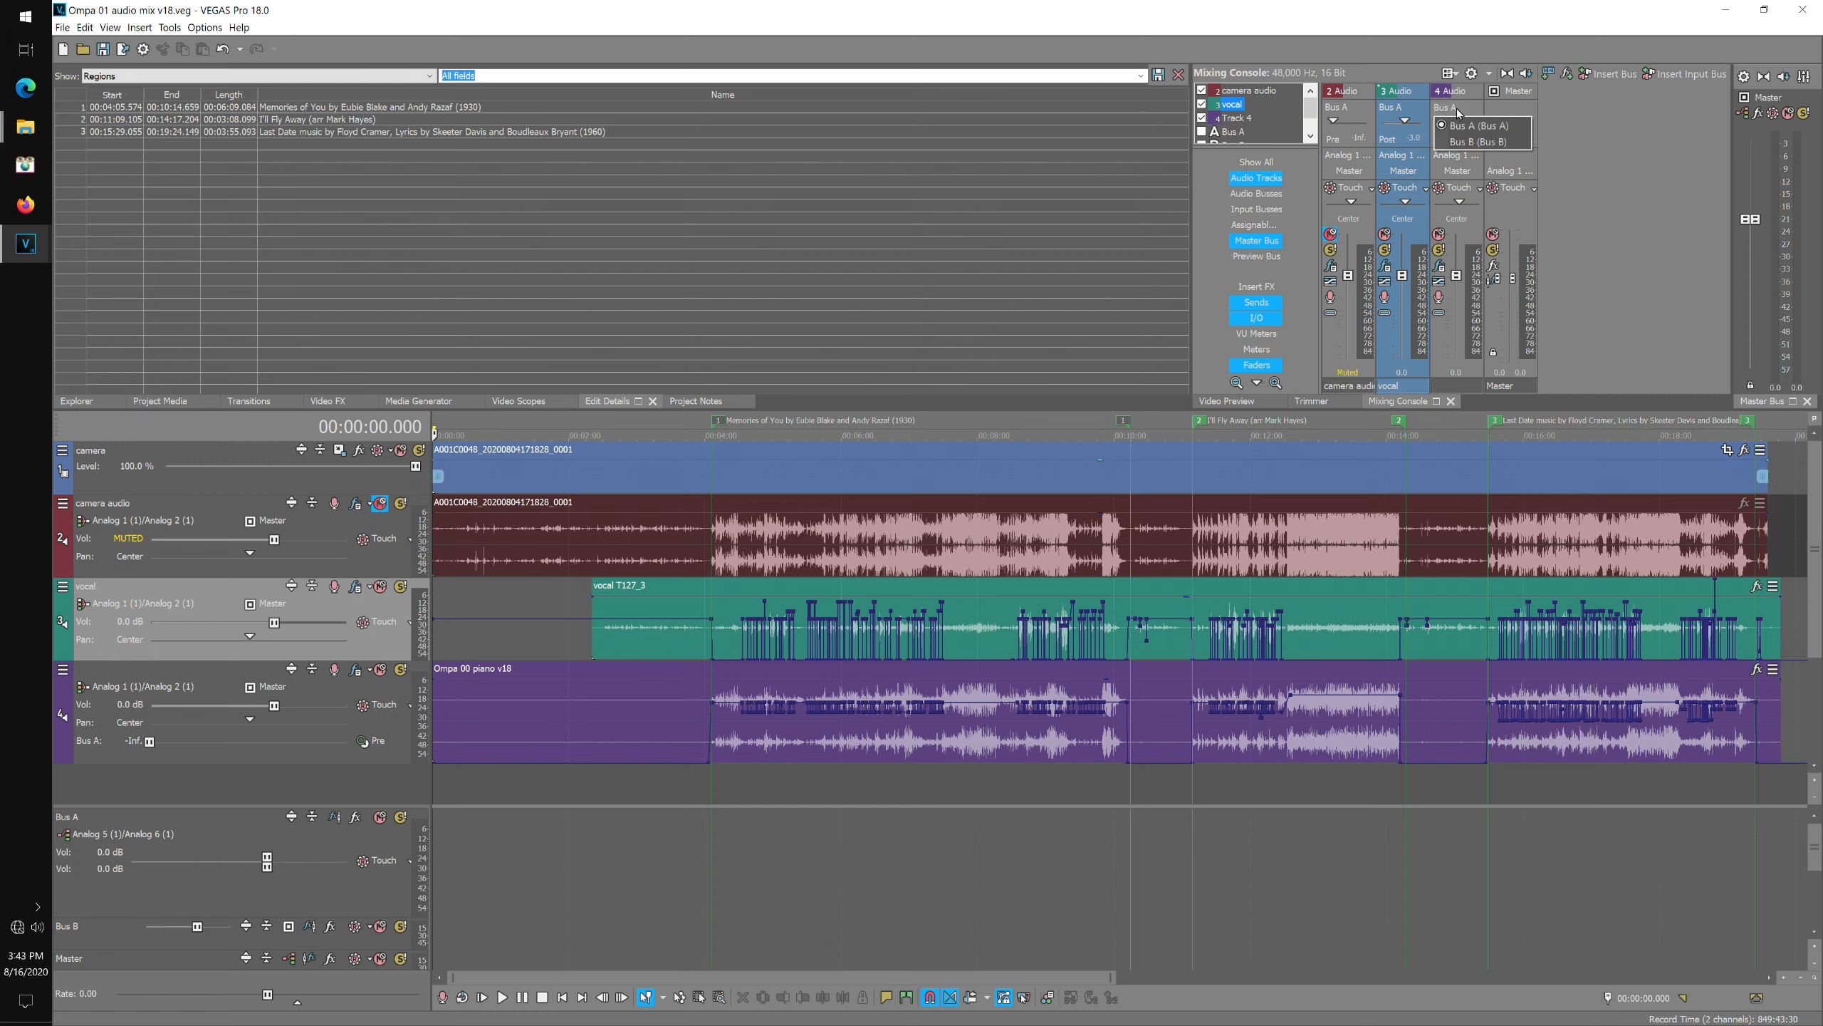
left_click(1464, 124)
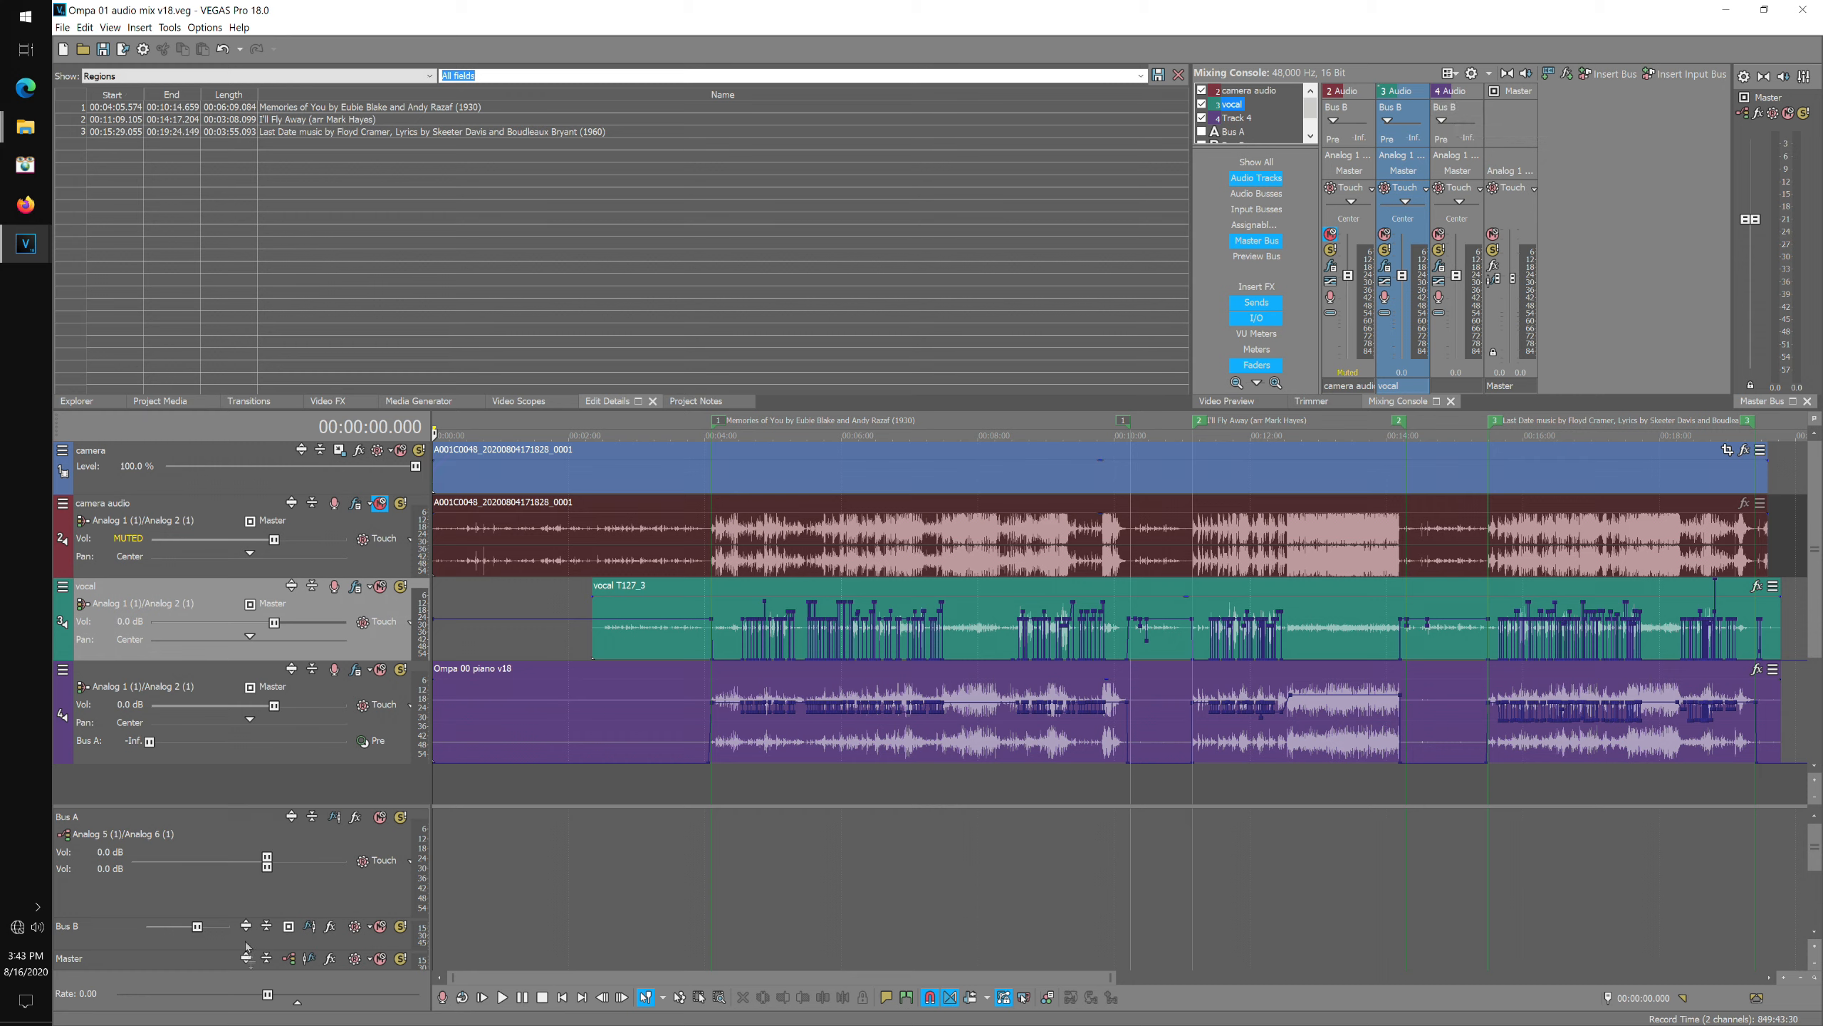
Delete the Bus B track.
left_click(81, 930)
right_click(81, 928)
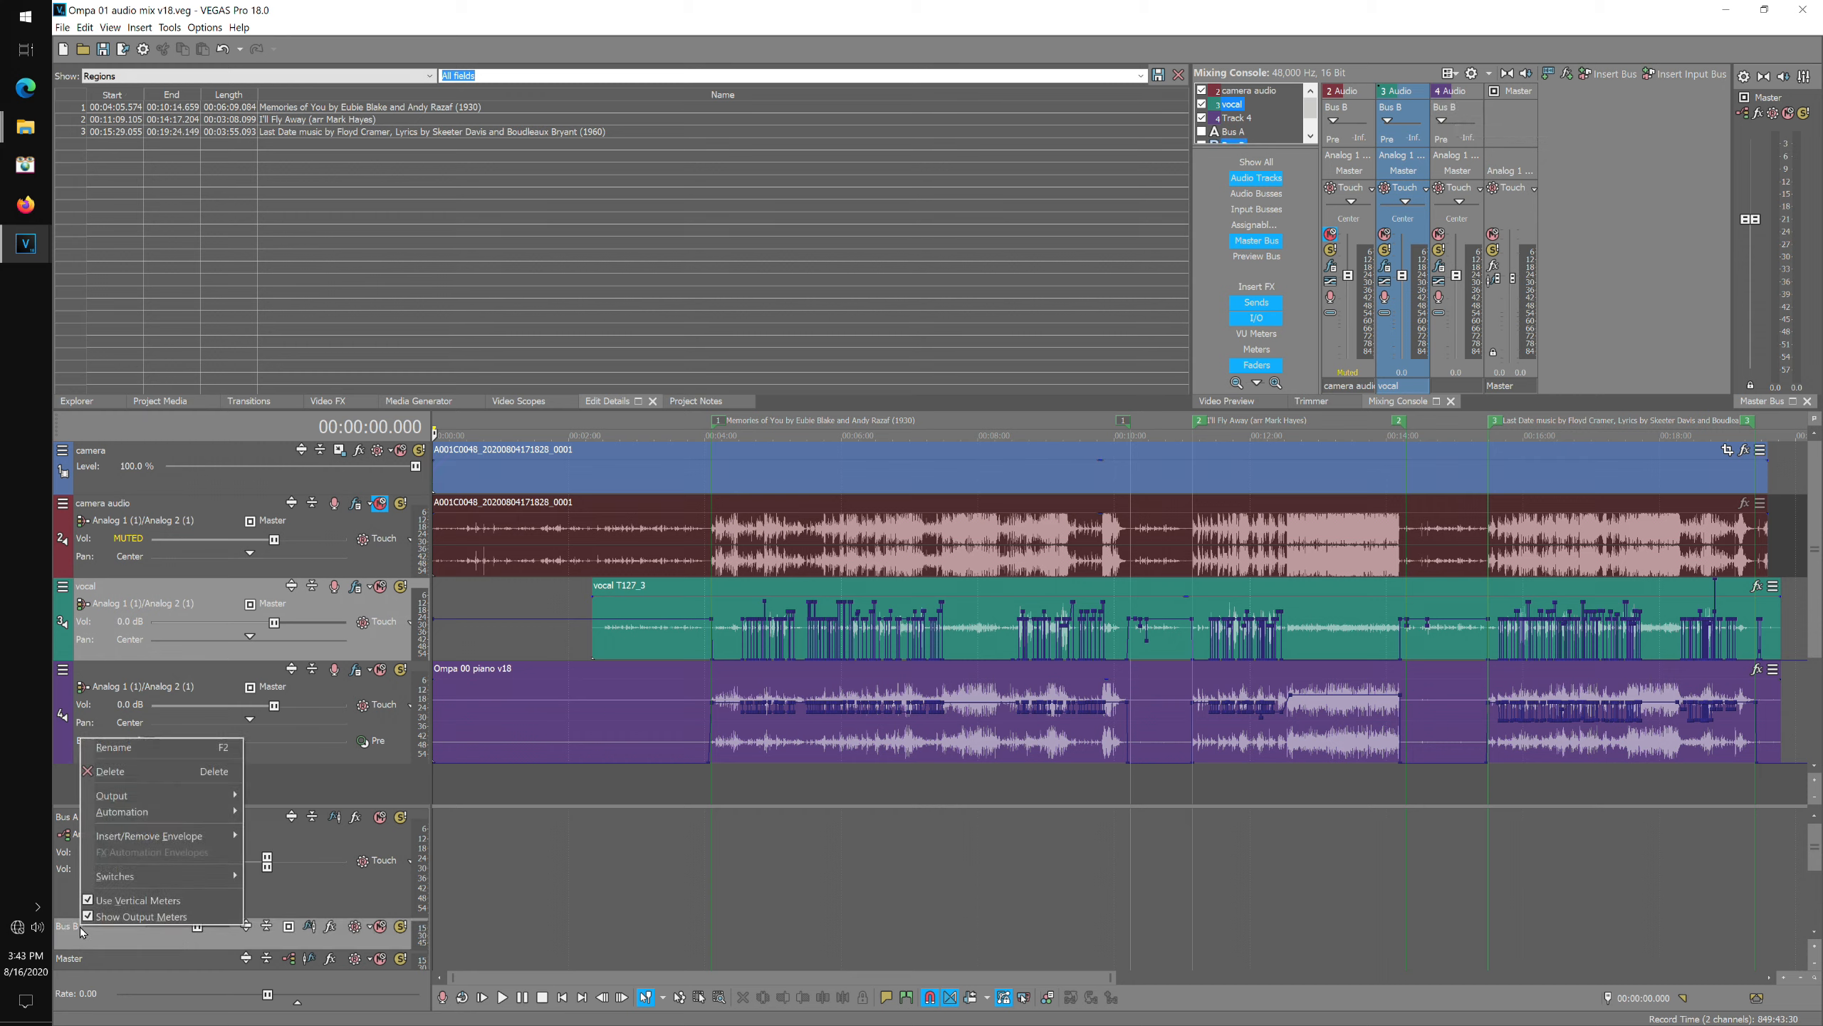
left_click(123, 773)
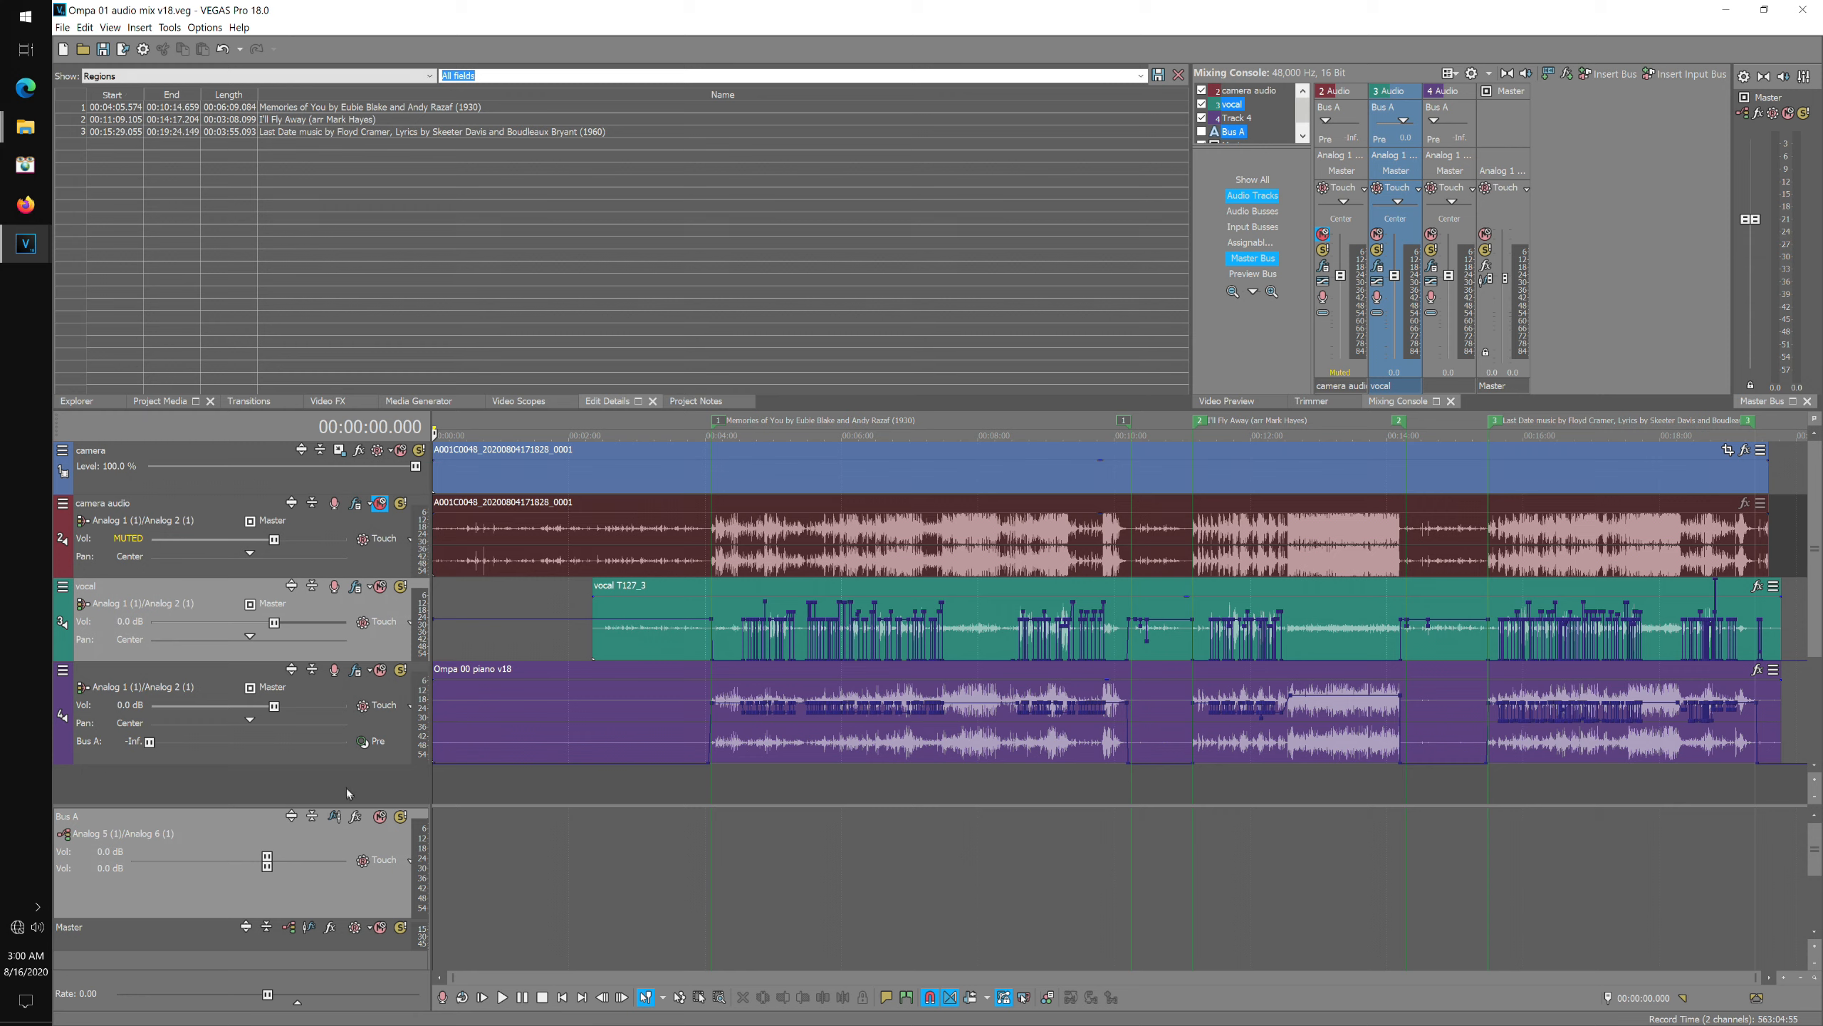
Insert a new audio track below the piano track and name it vocal reverb.
left_click_drag(346, 804, 348, 877)
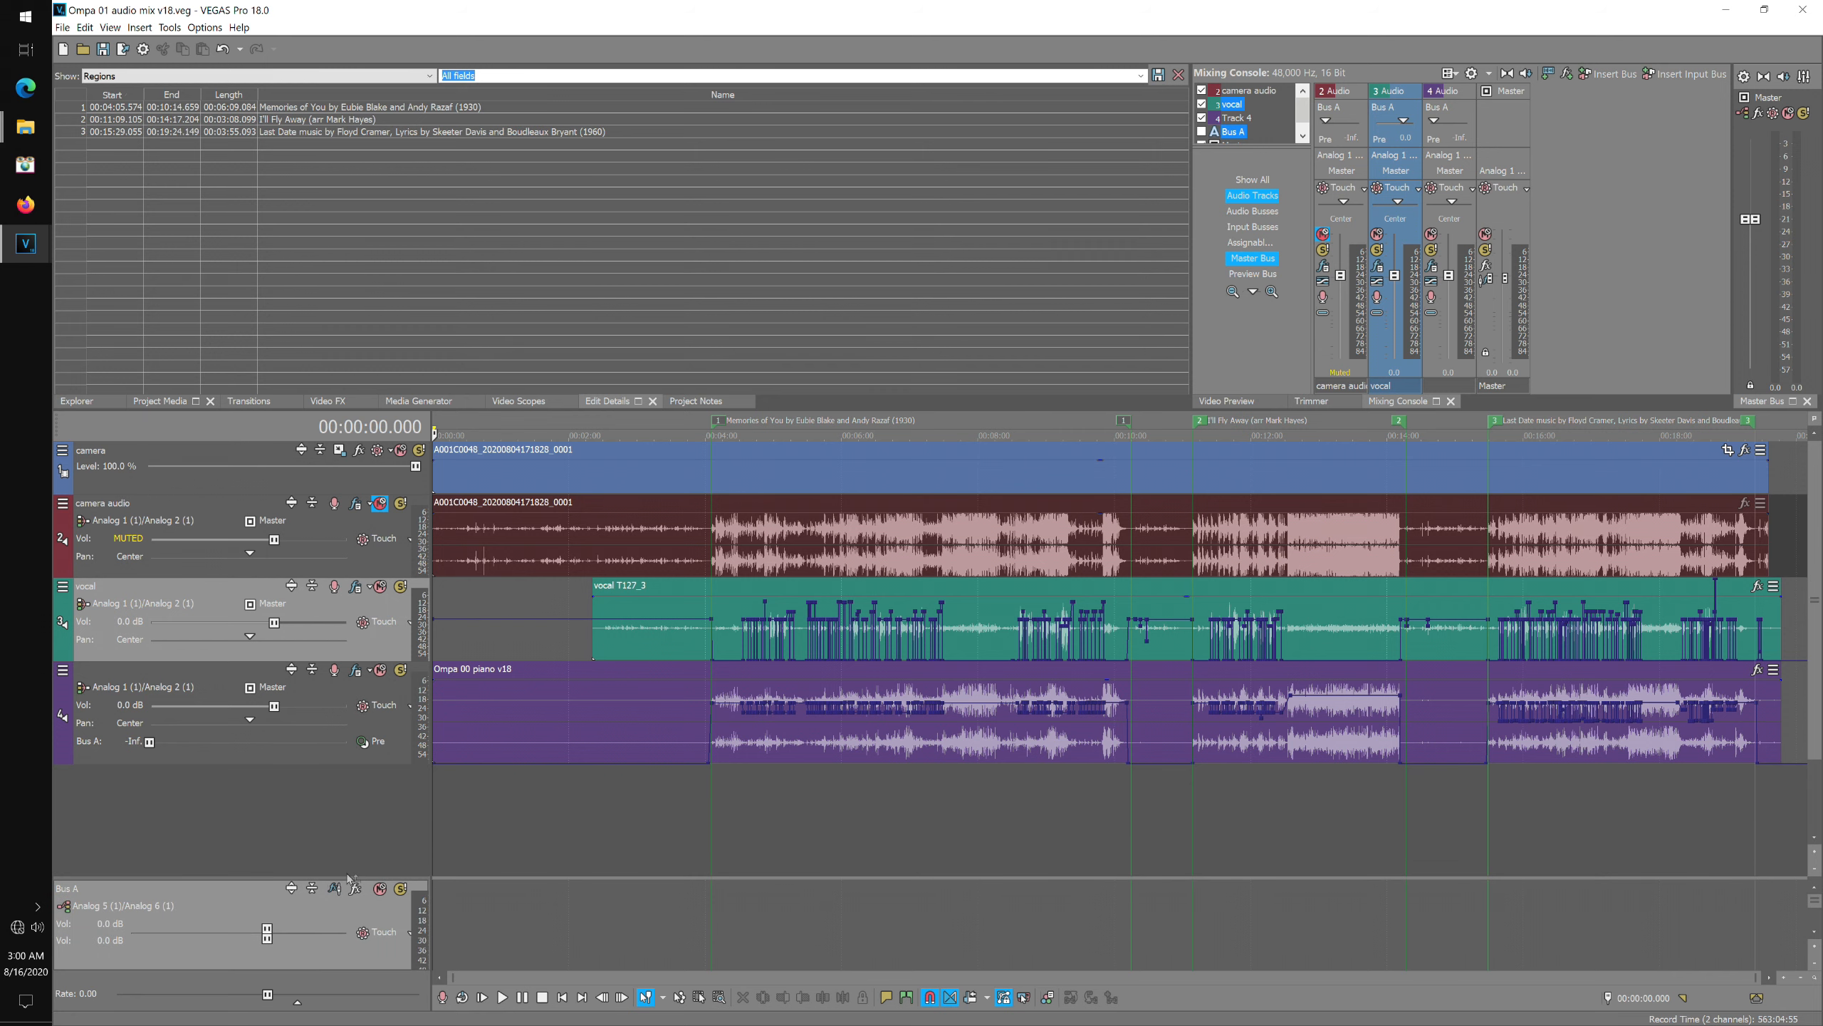
right_click(259, 807)
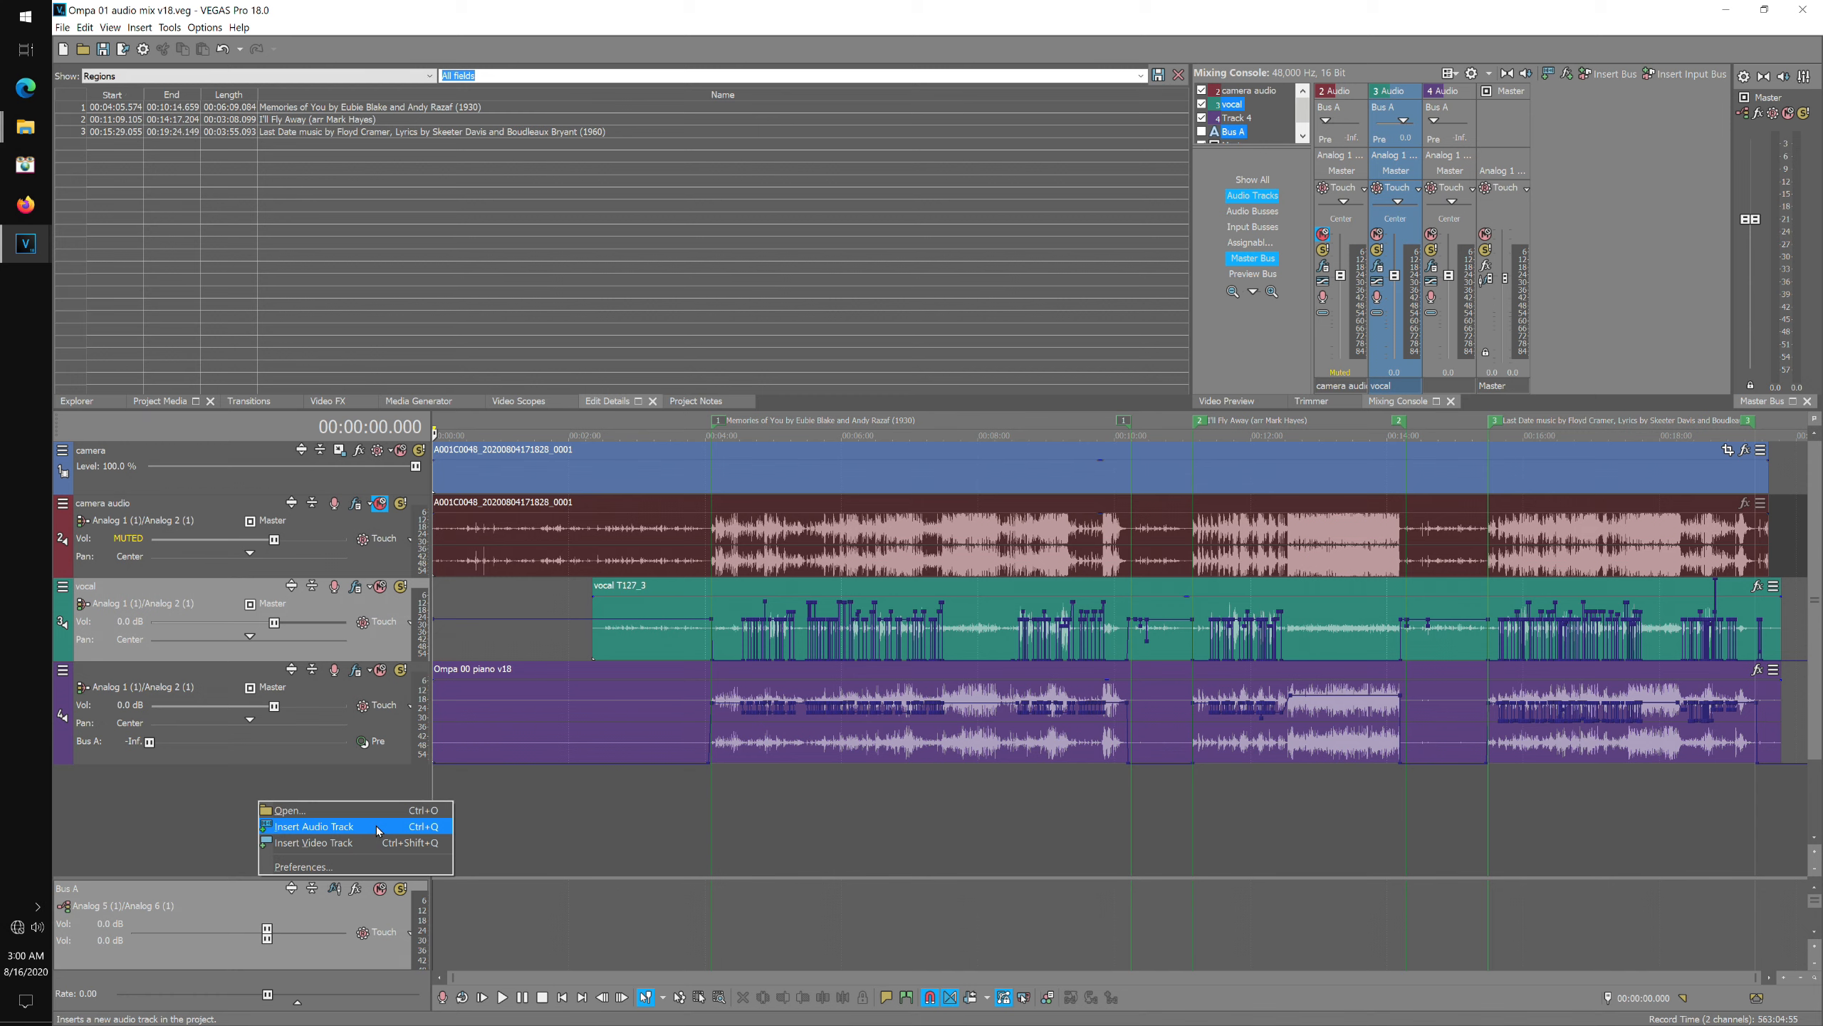
left_click(351, 827)
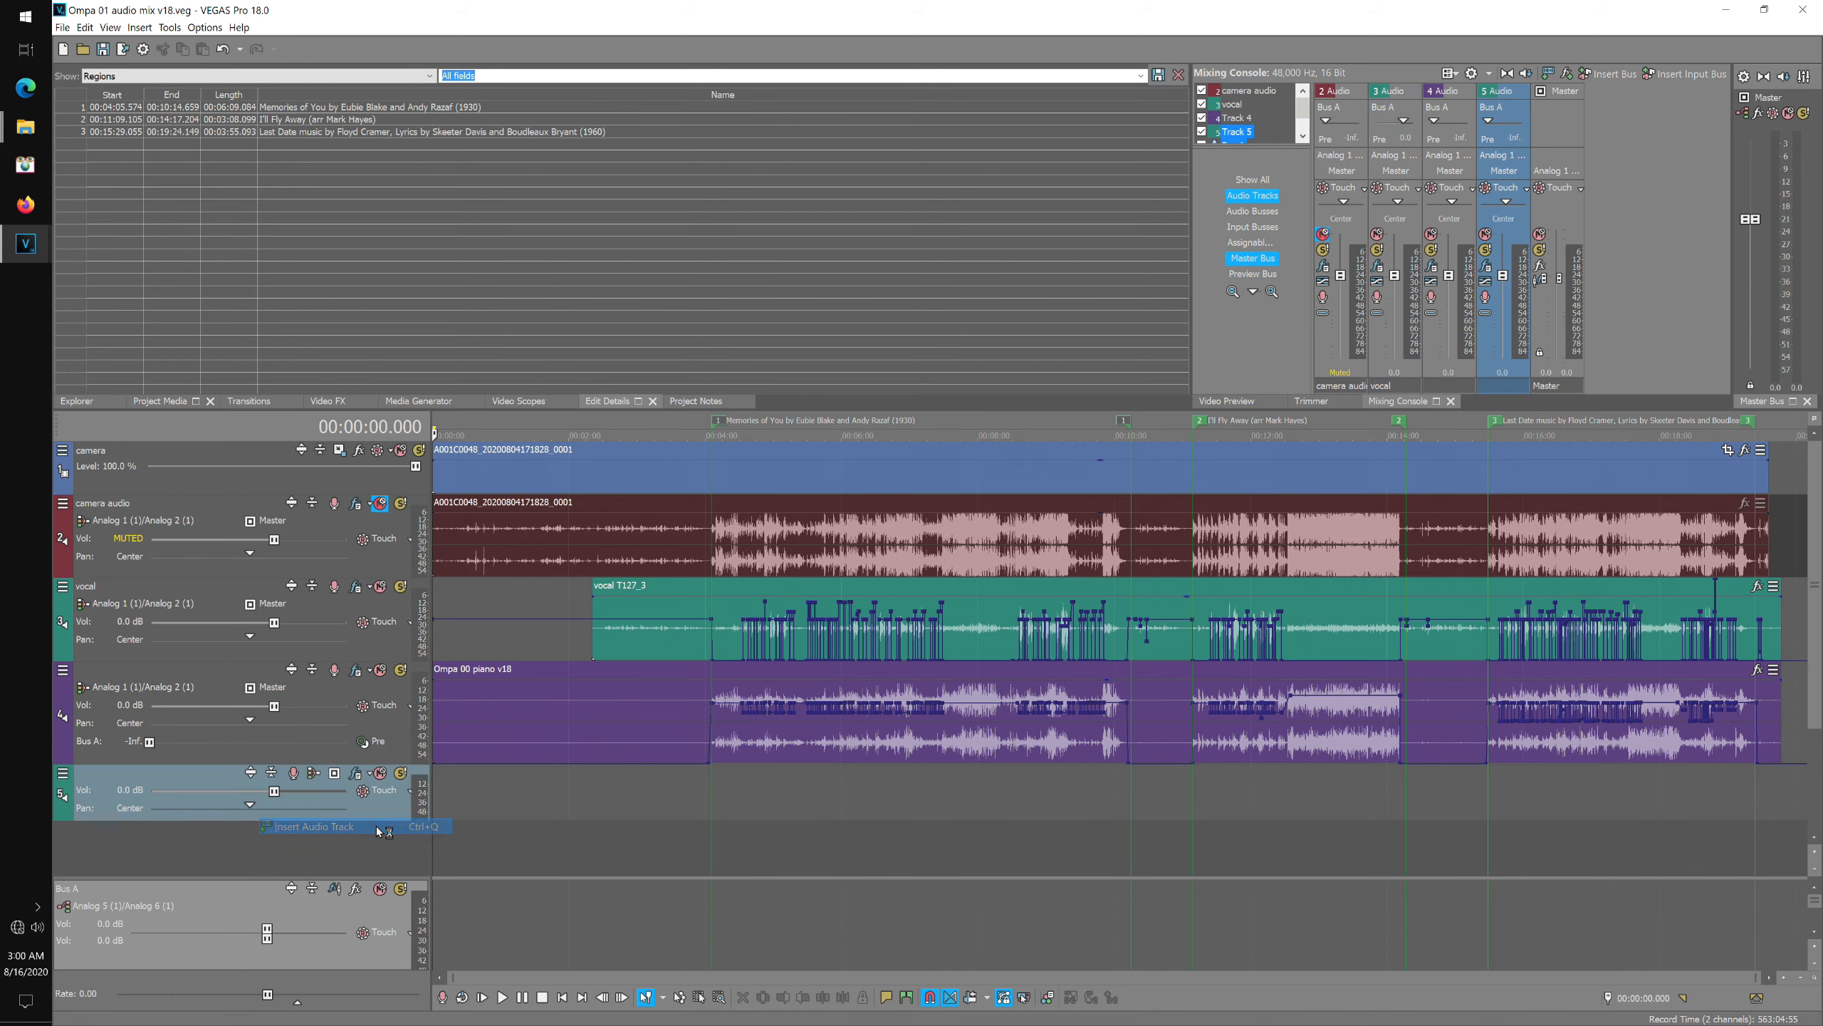
double_click(161, 774)
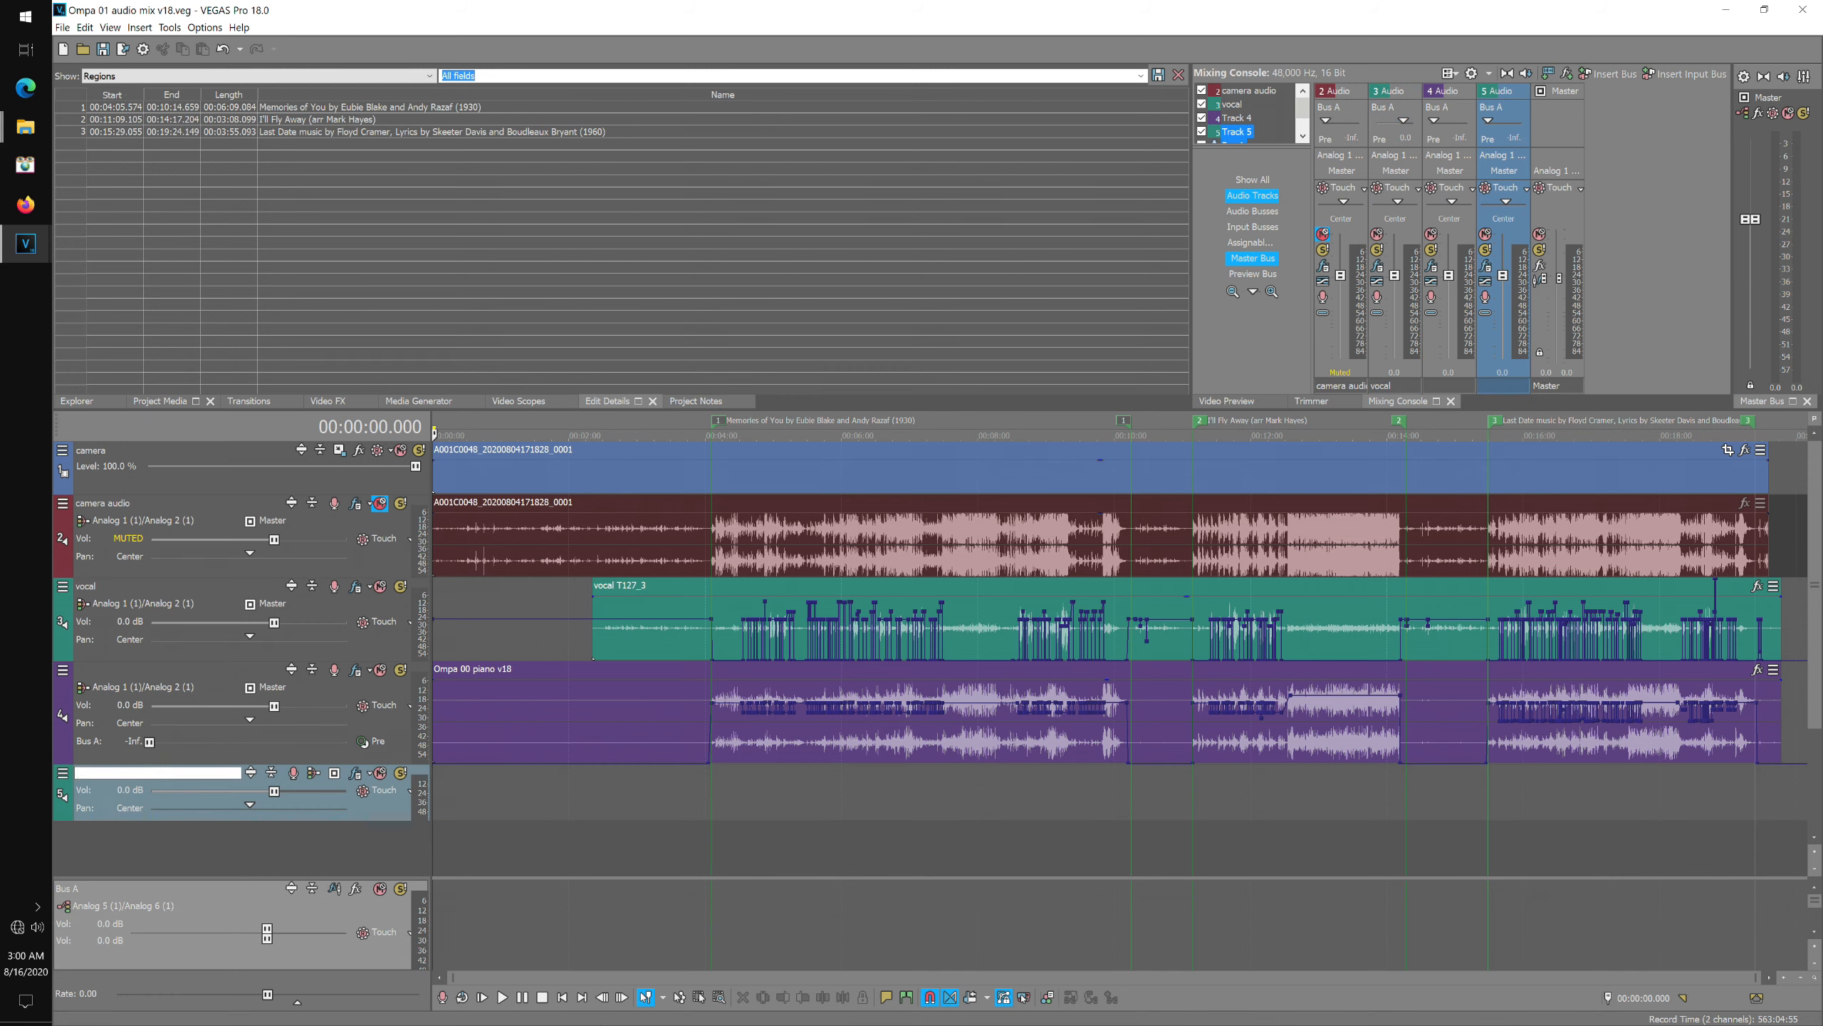
type("vocal reverb")
key("Return")
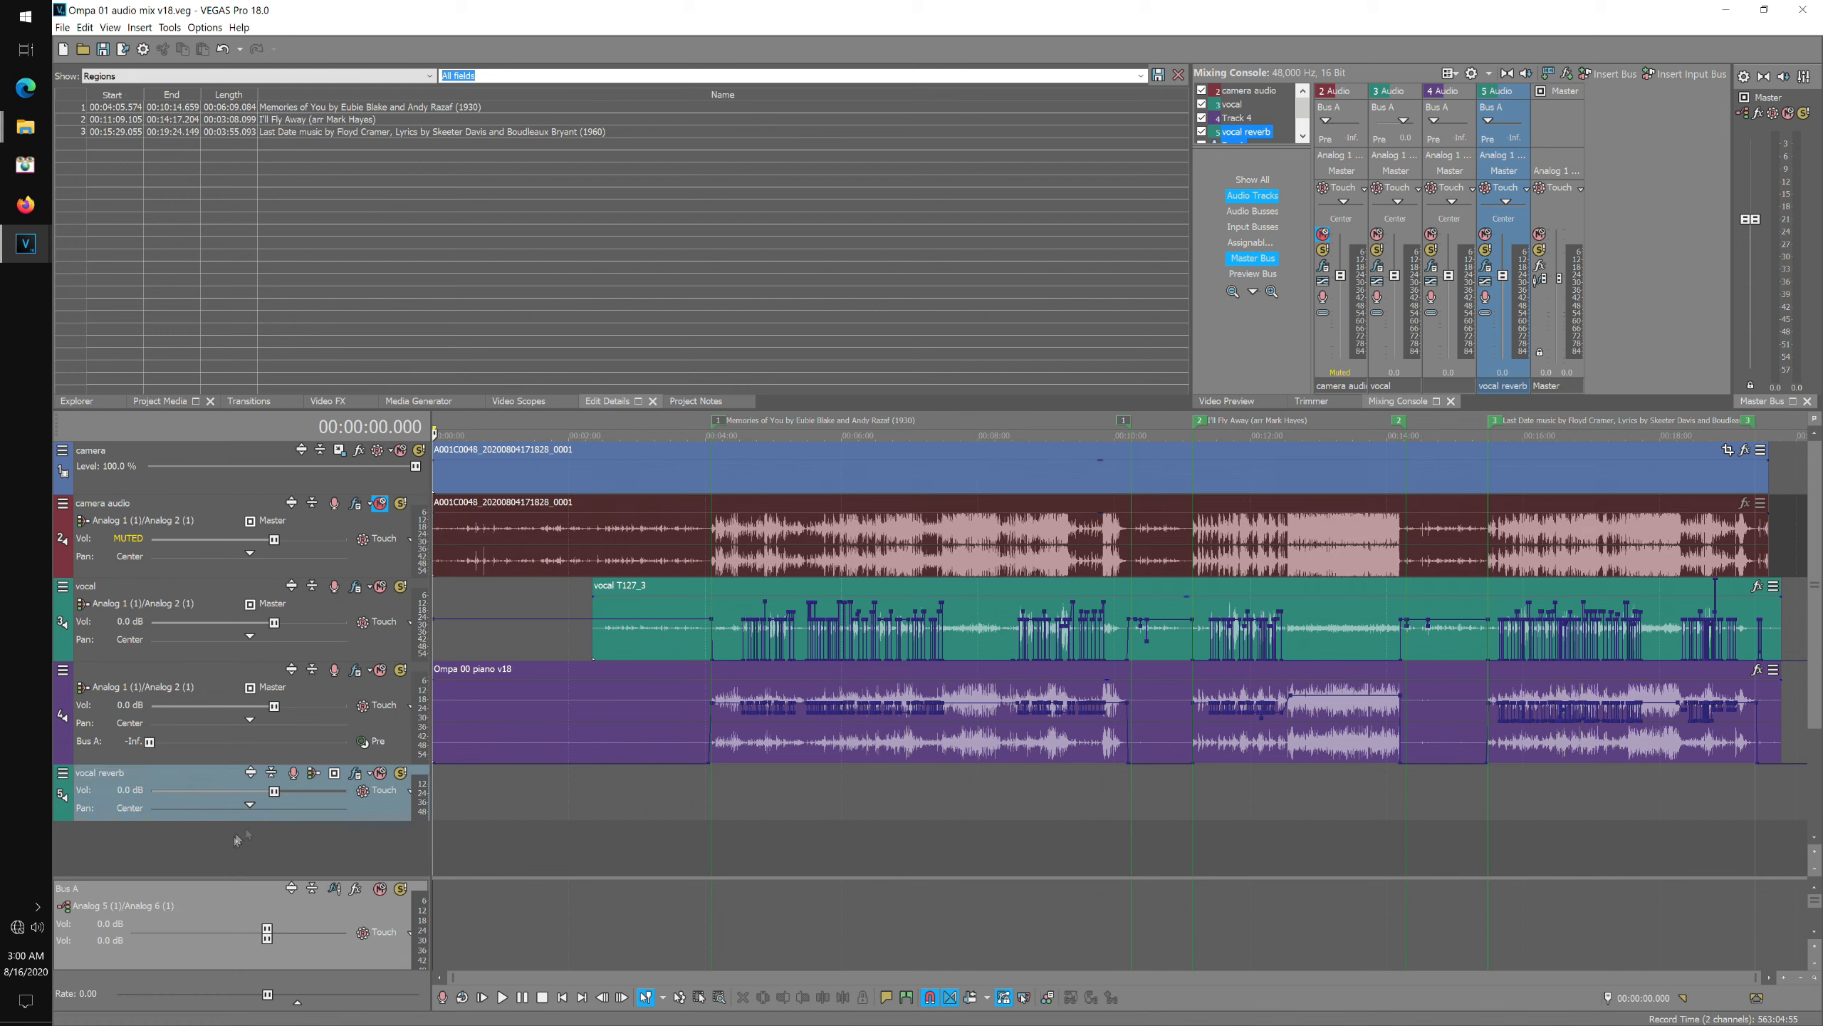
Set the vocal reverb track's record input to stereo Analog 3 (1)/Analog 4 (1).
left_click(313, 776)
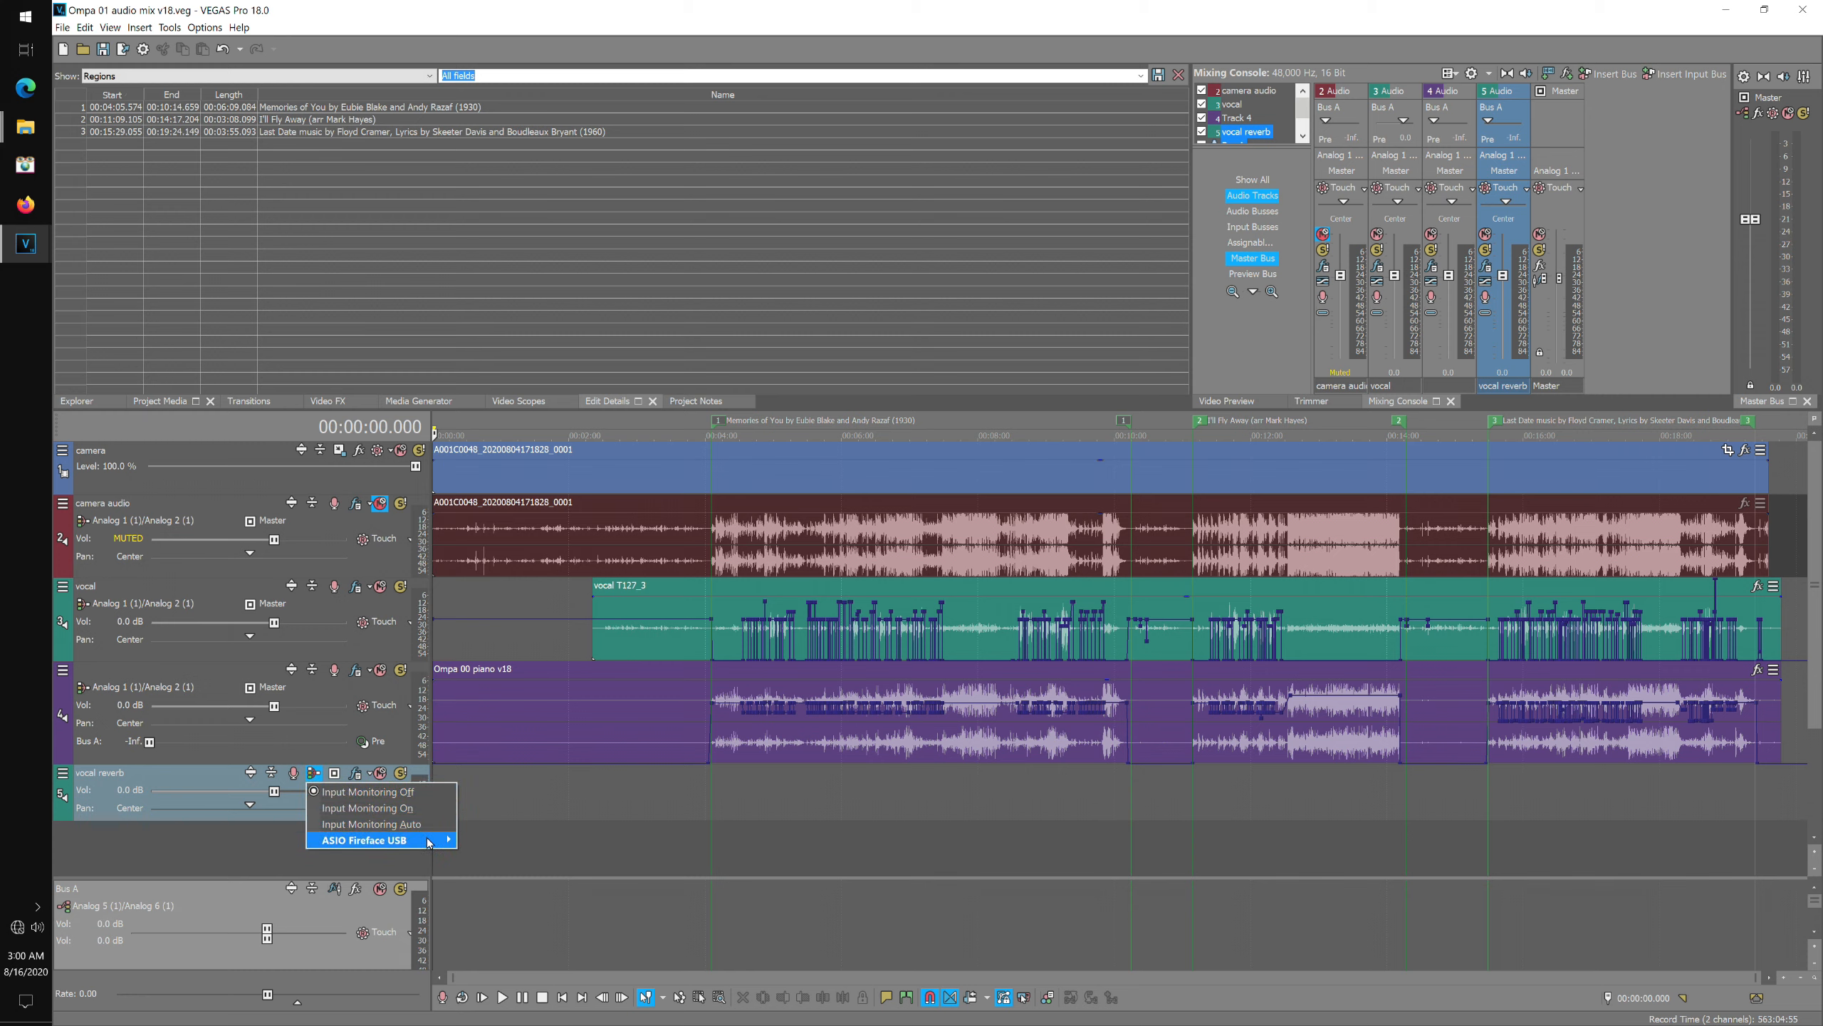
mouse_move(424, 840)
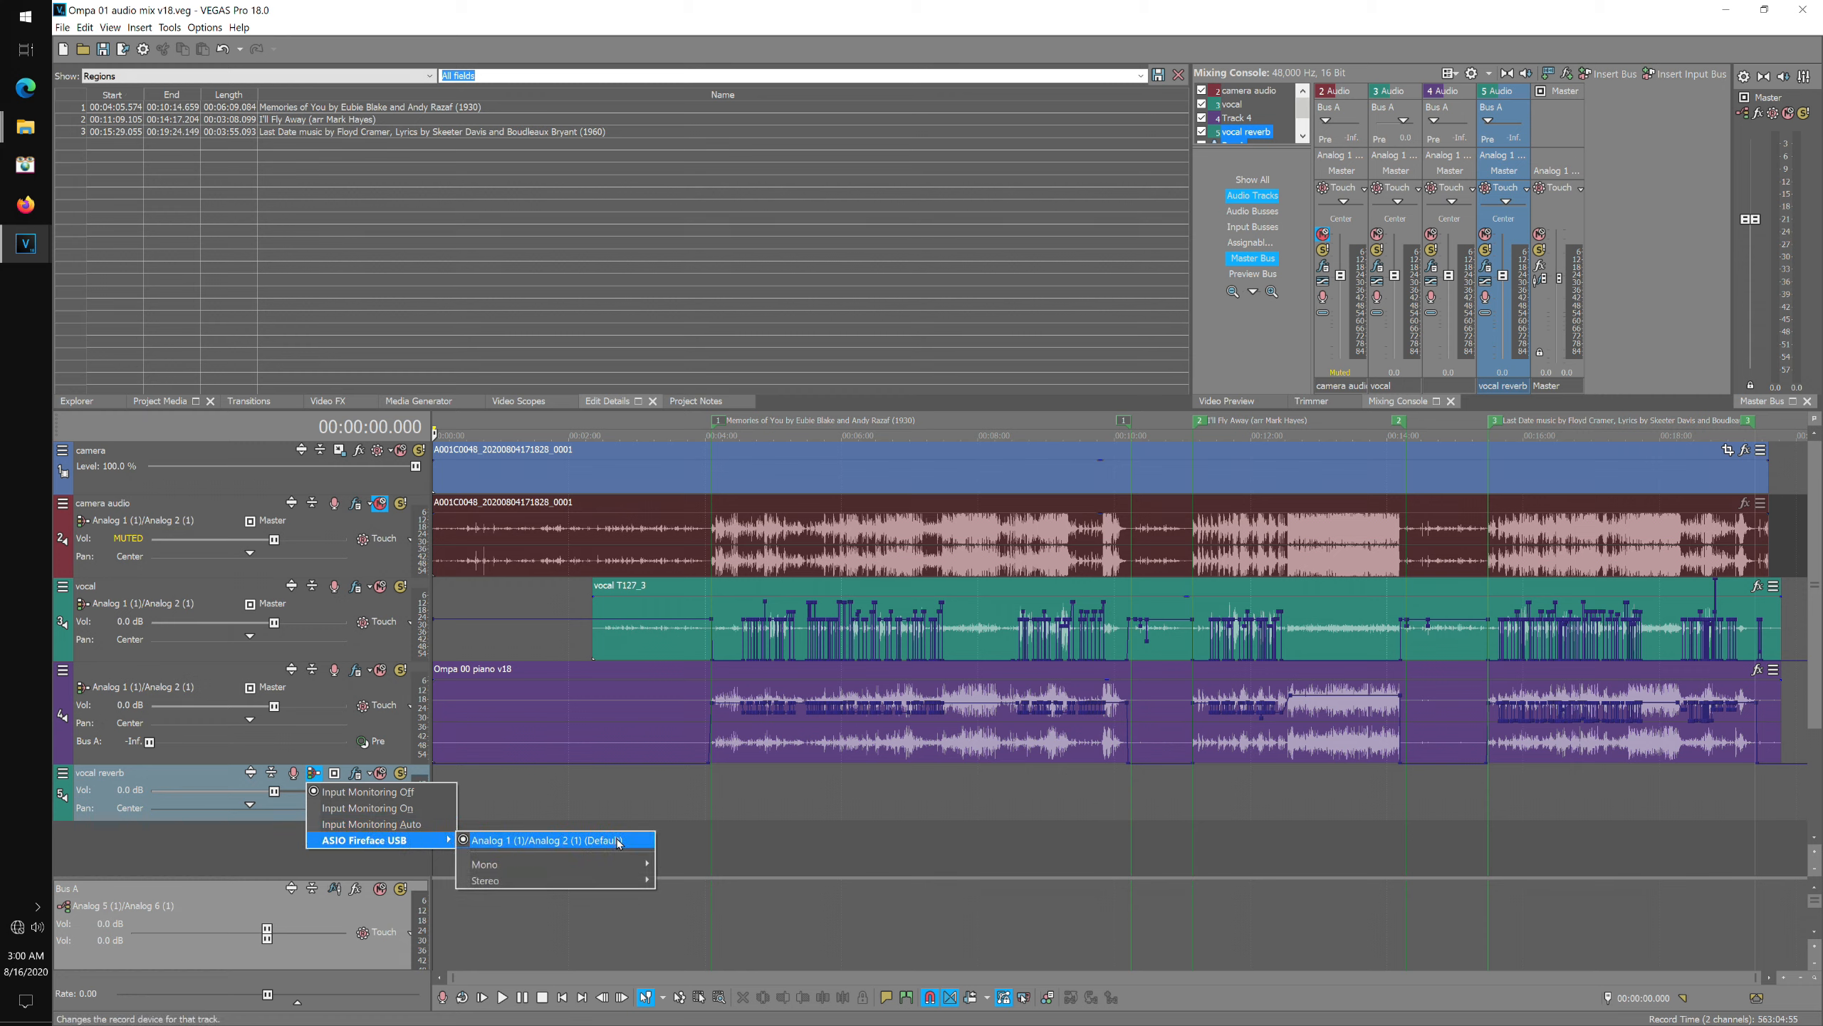
mouse_move(648, 879)
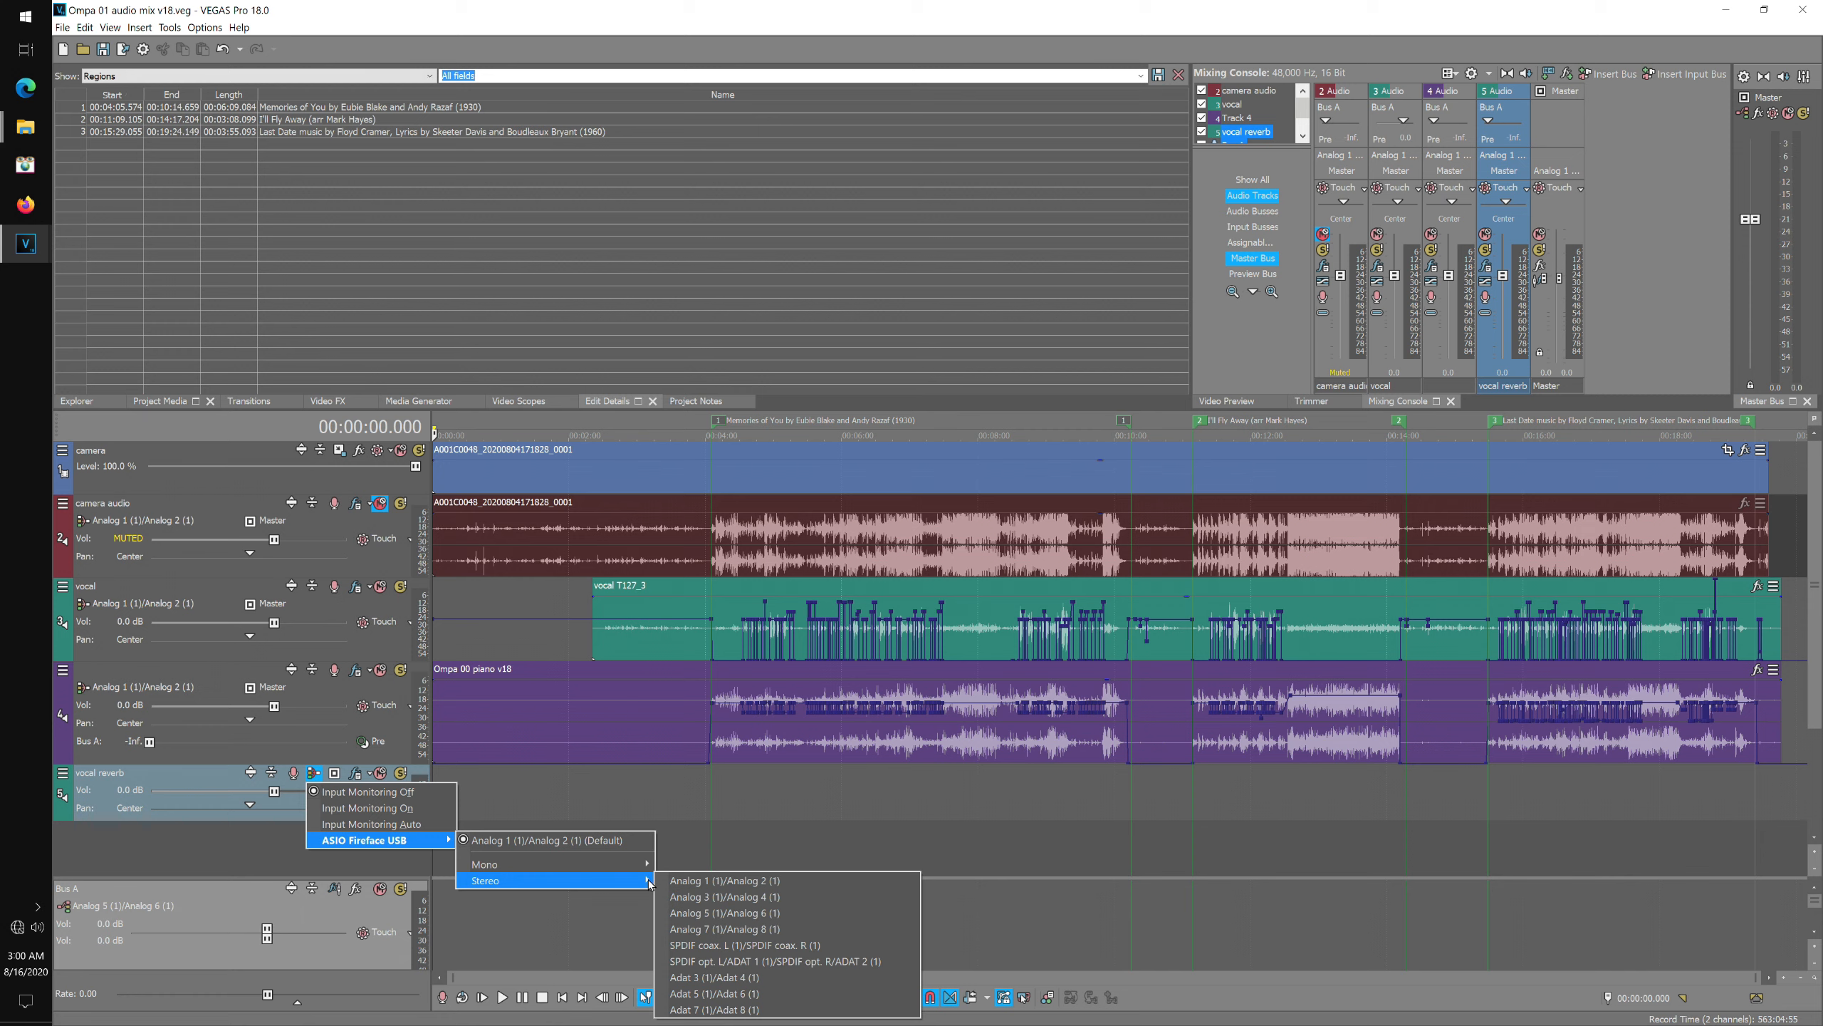
left_click(749, 898)
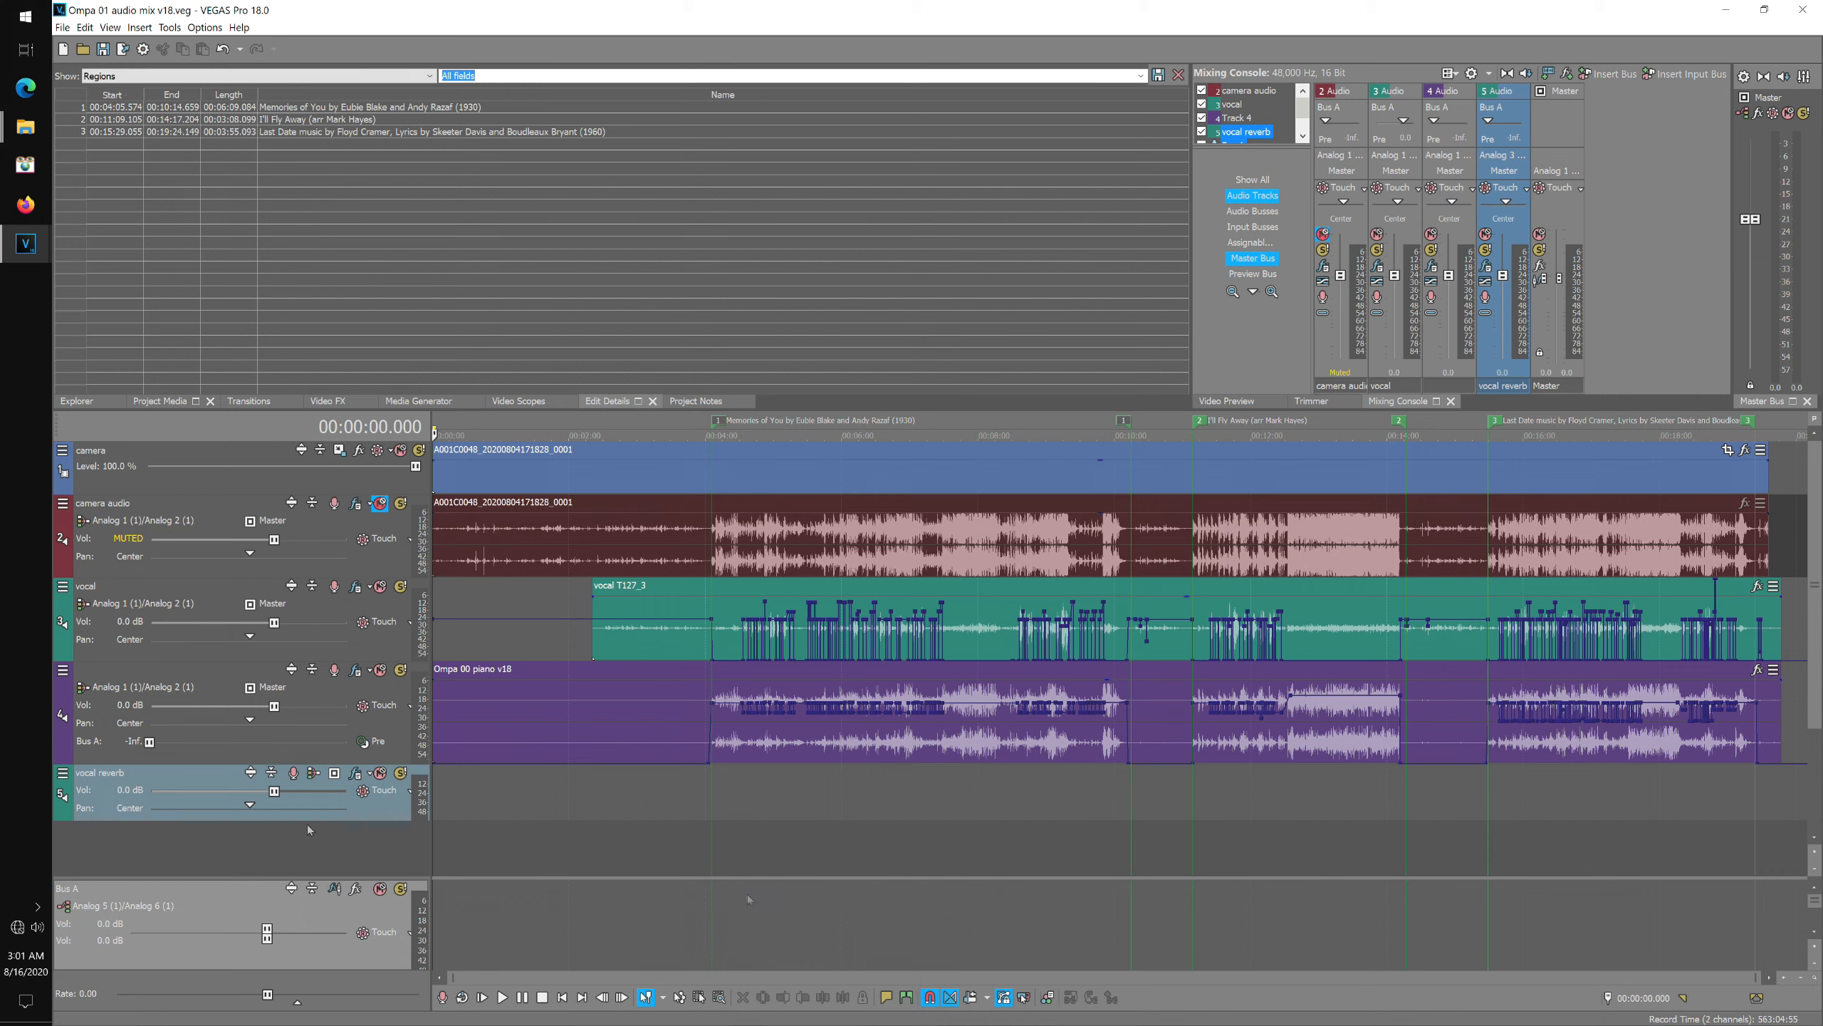
Arm the vocal reverb track for recording, with the recorded files folder set to Old-Time Piano Contest\media\reverb.
left_click(297, 777)
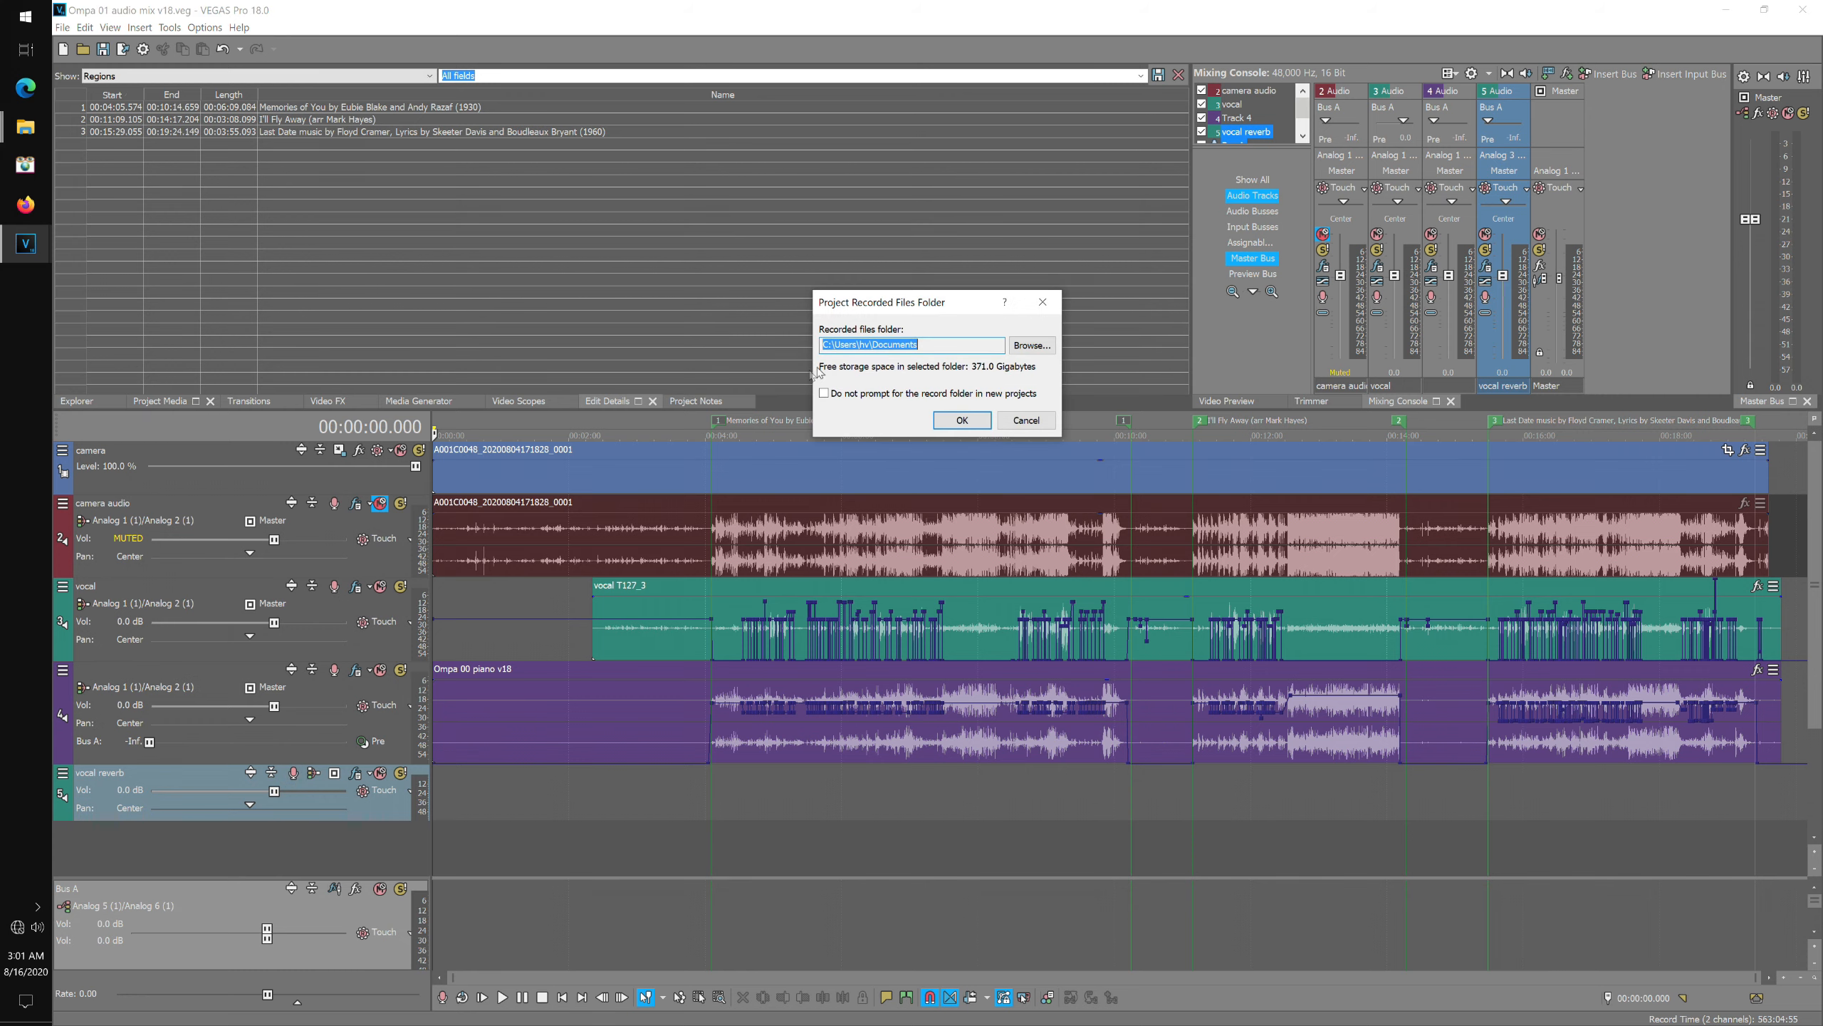
left_click(1040, 348)
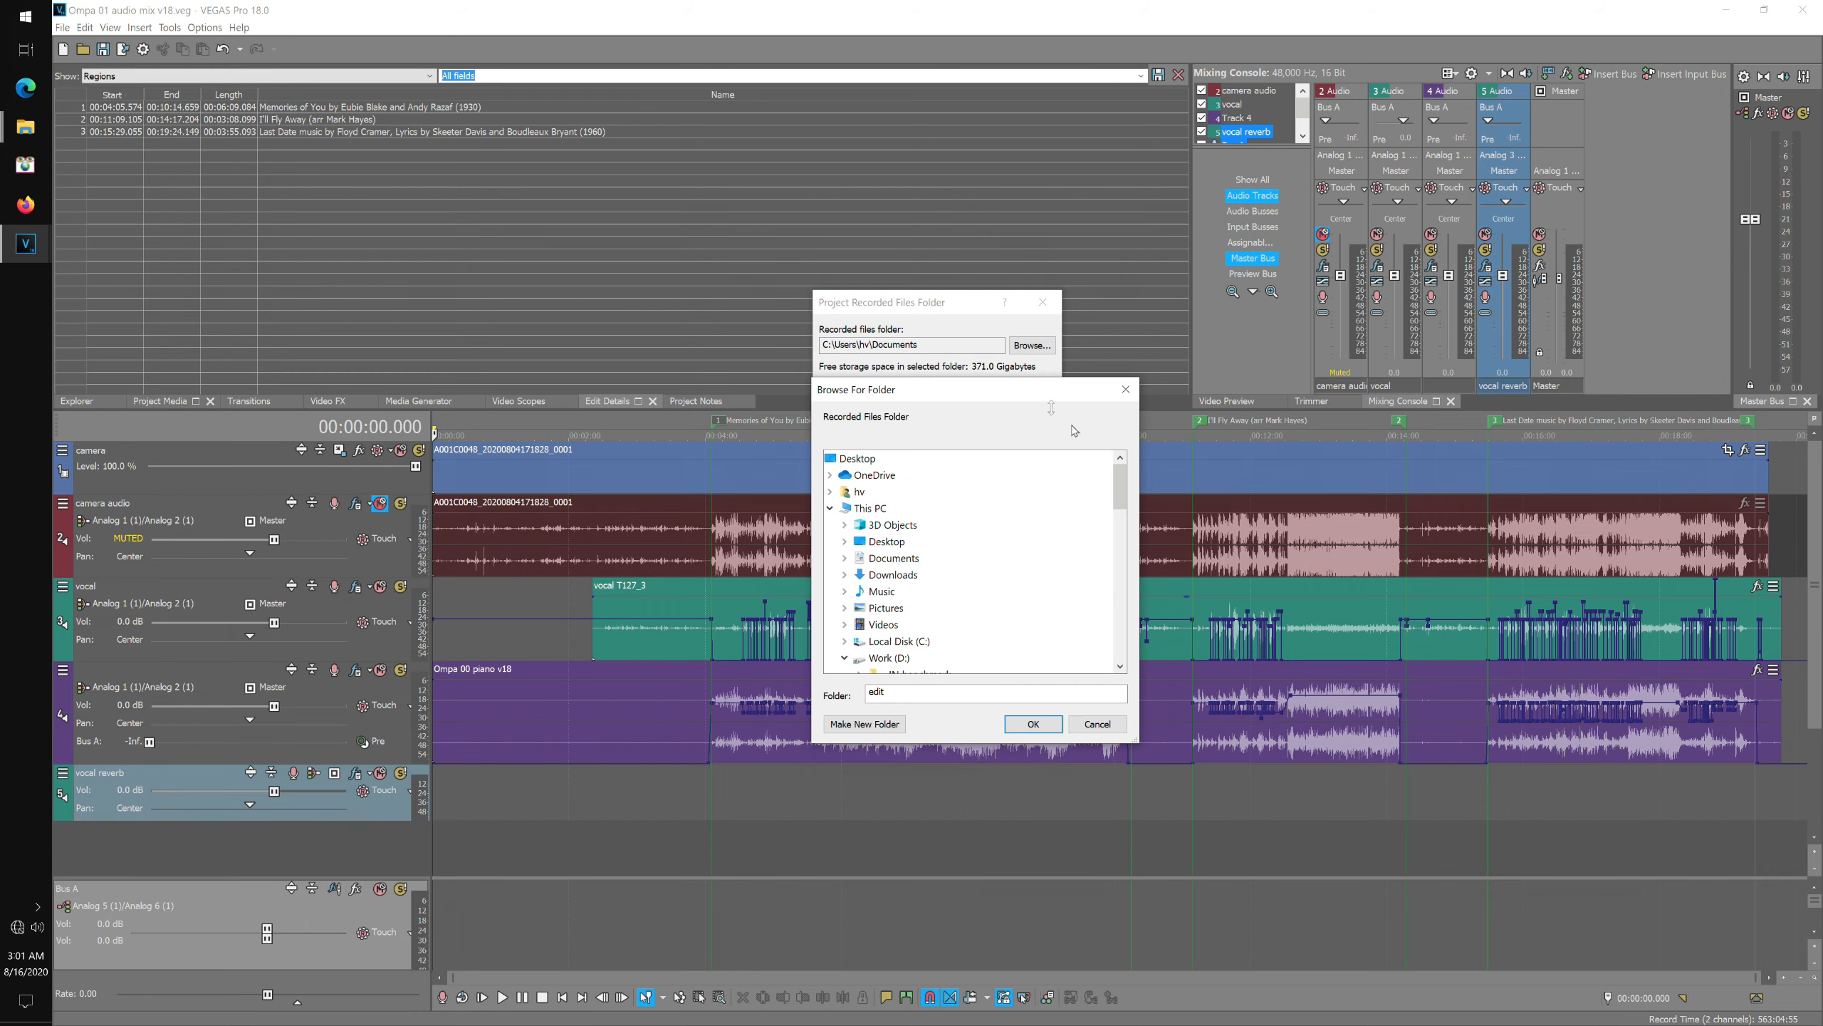
left_click_drag(1123, 490, 1131, 577)
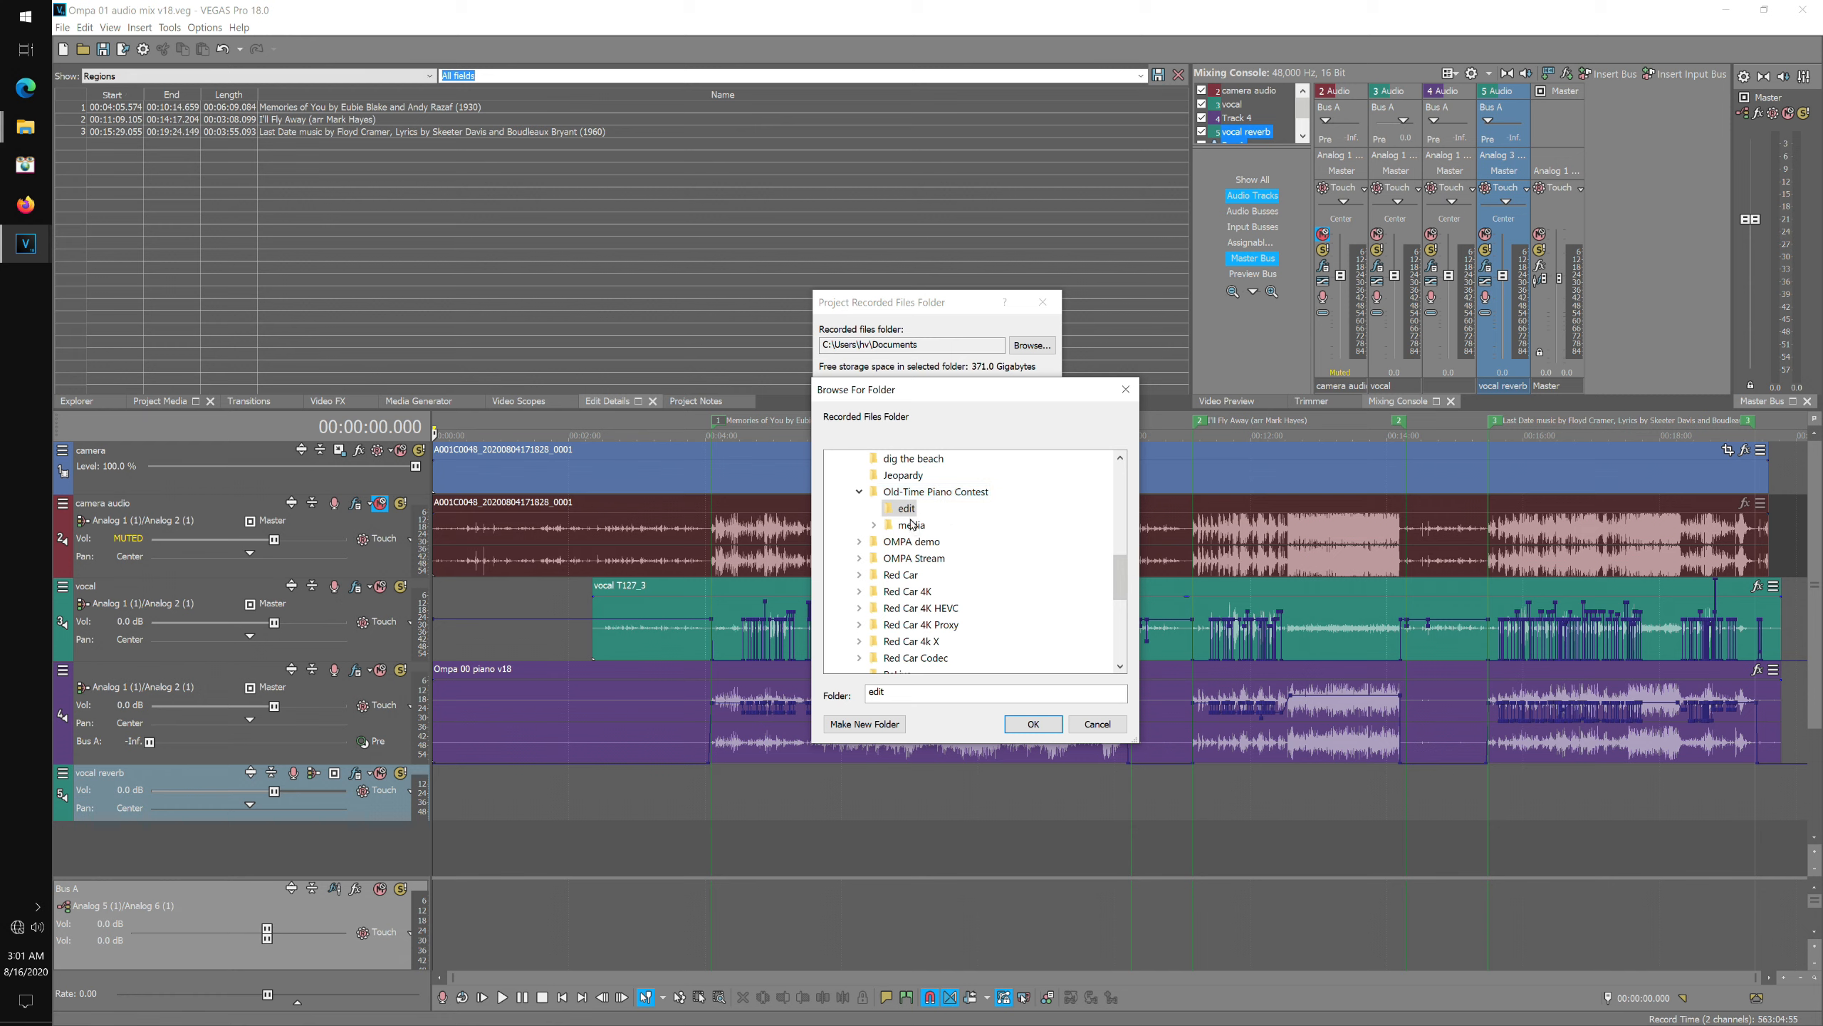
left_click(875, 525)
left_click(926, 559)
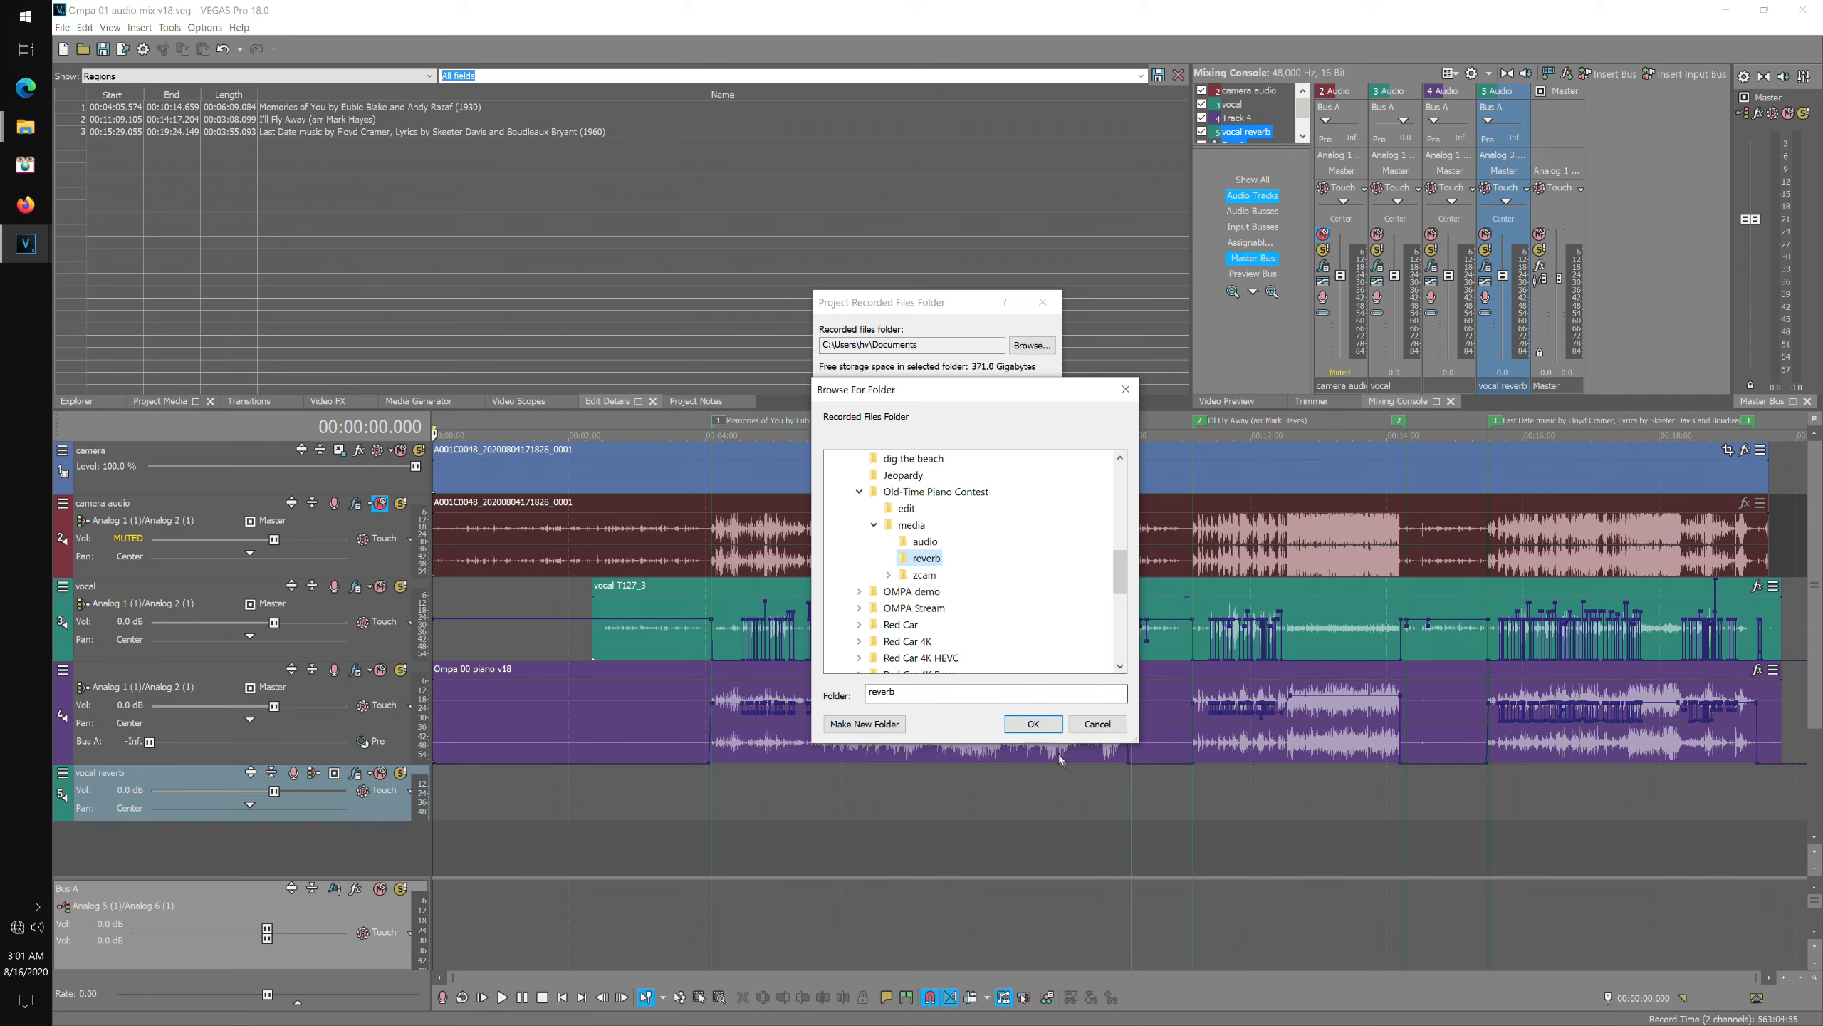
left_click(1033, 724)
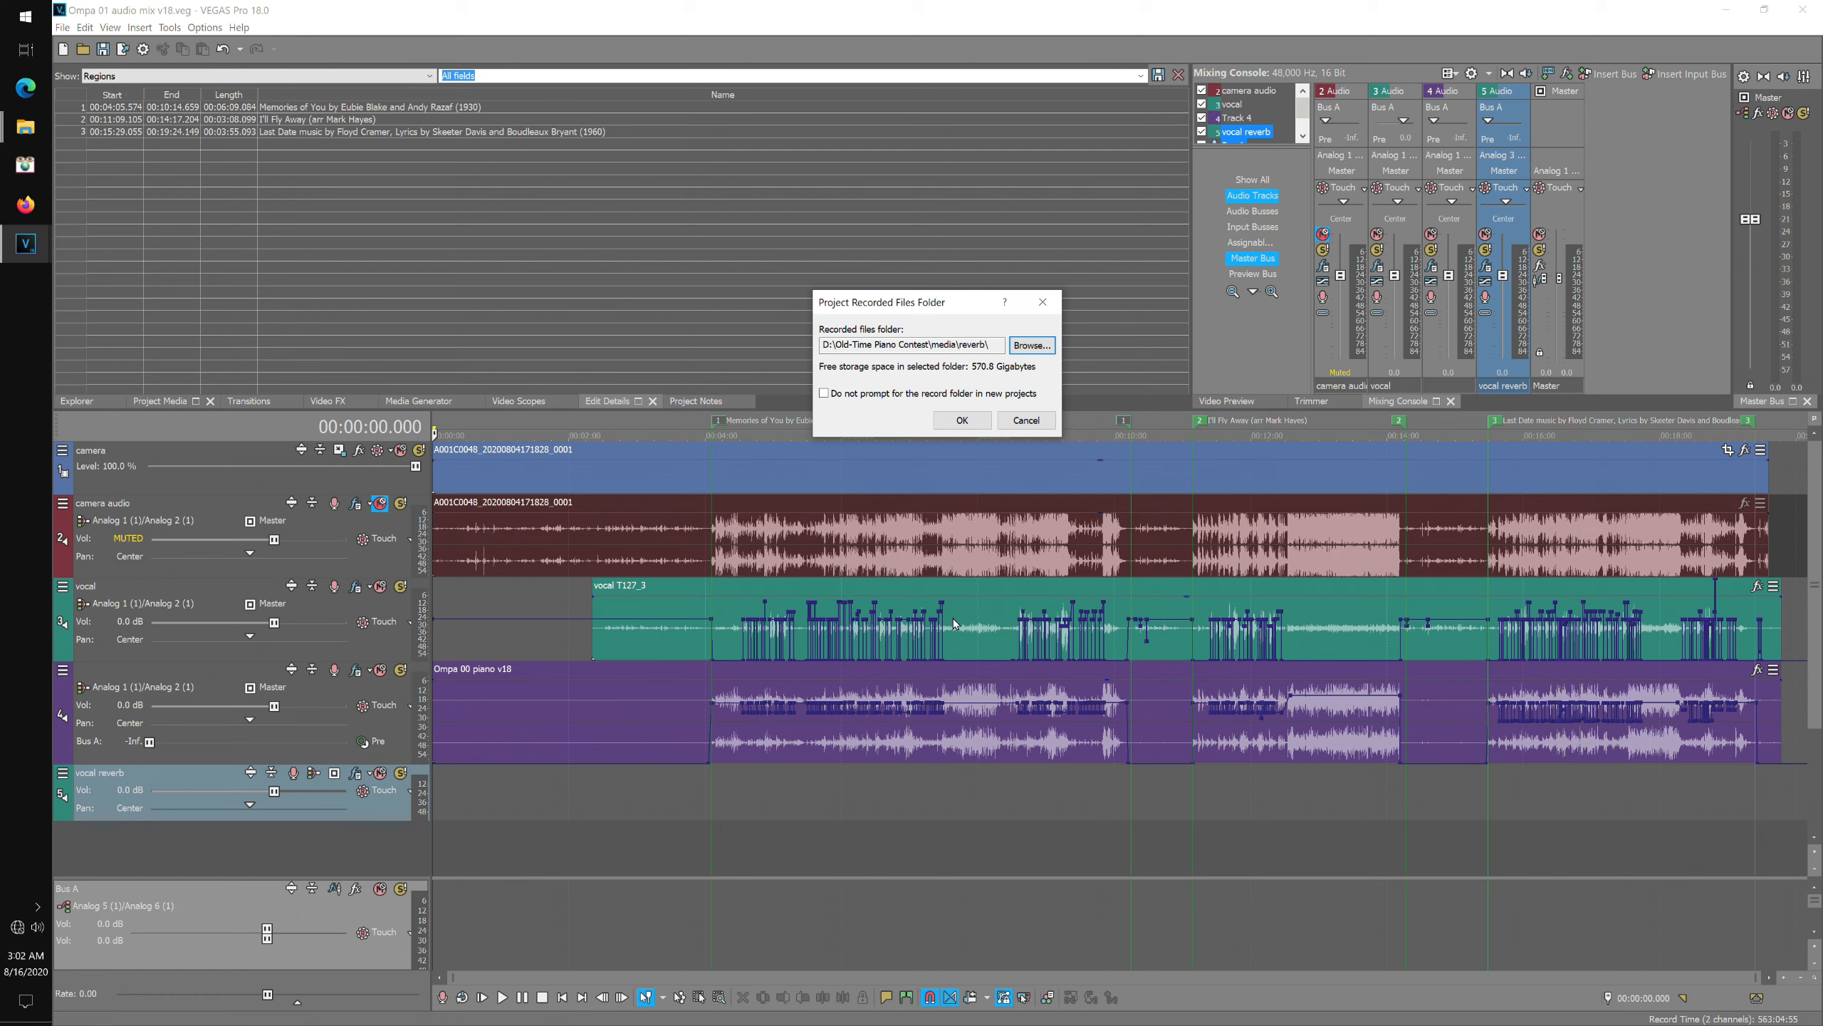
left_click(963, 420)
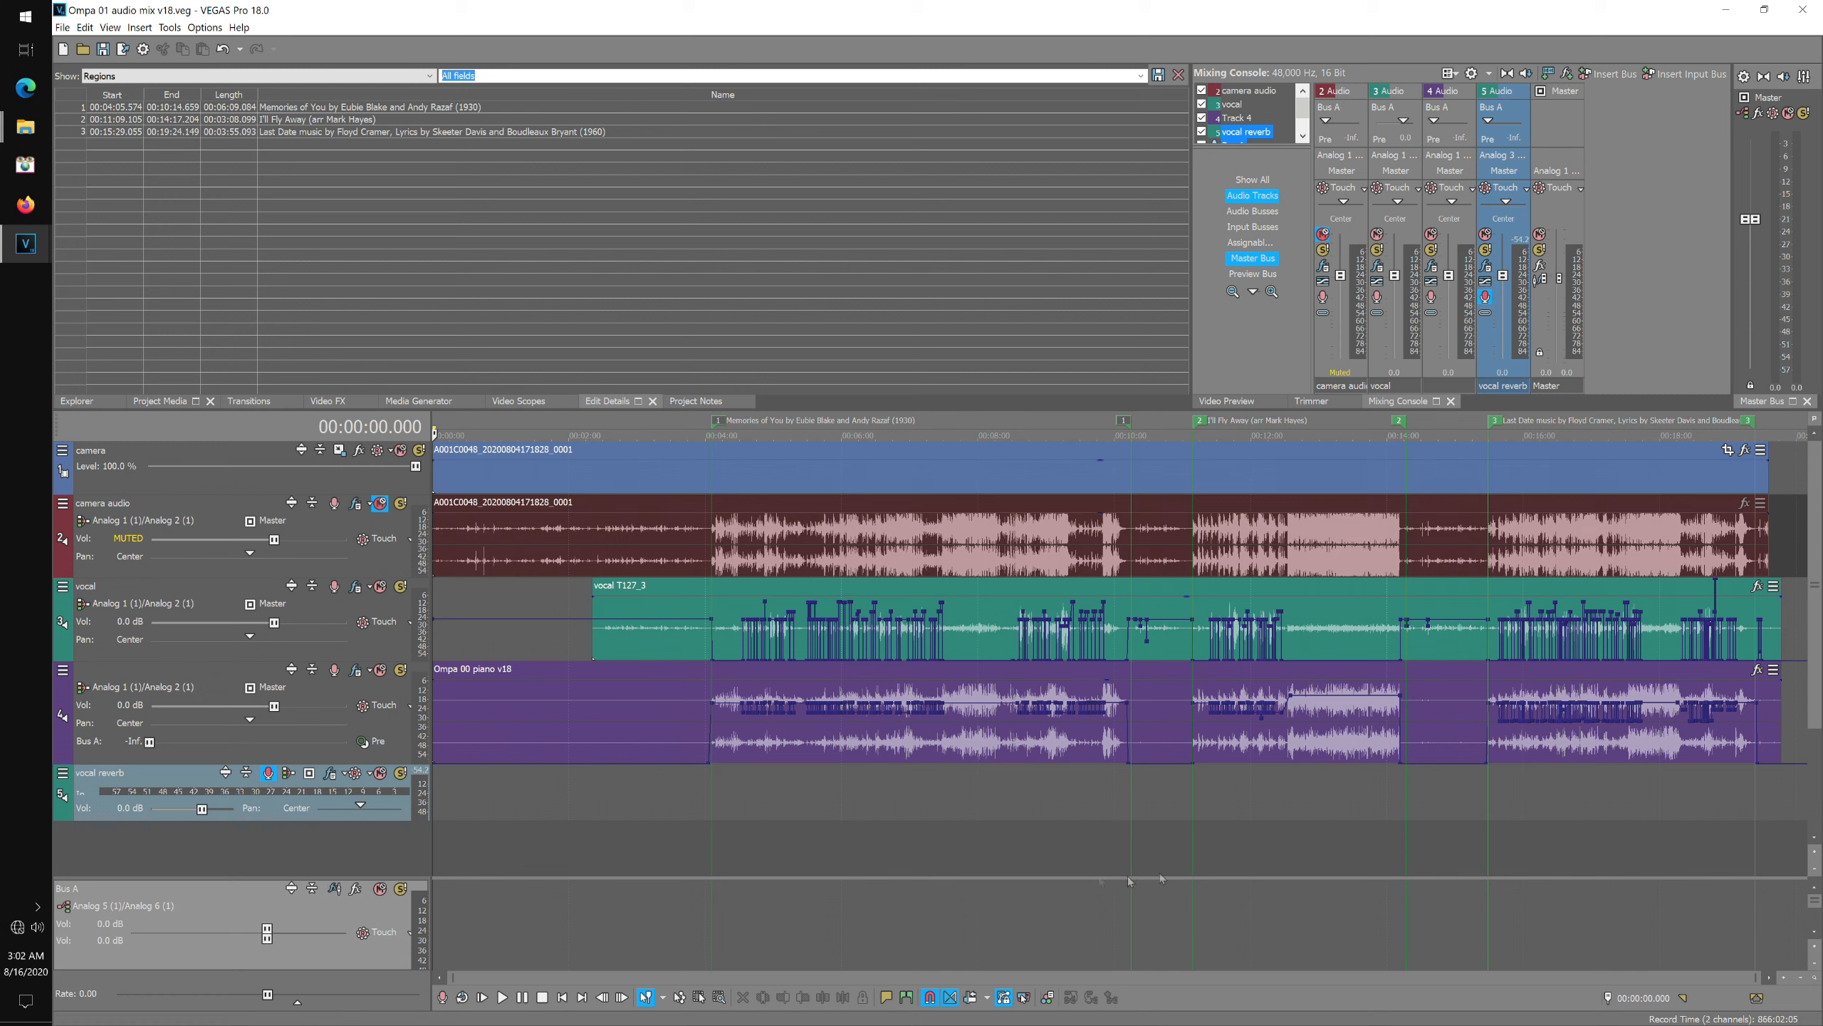
Place the playback cursor at about 4:34, the start of the first song region.
left_click(744, 424)
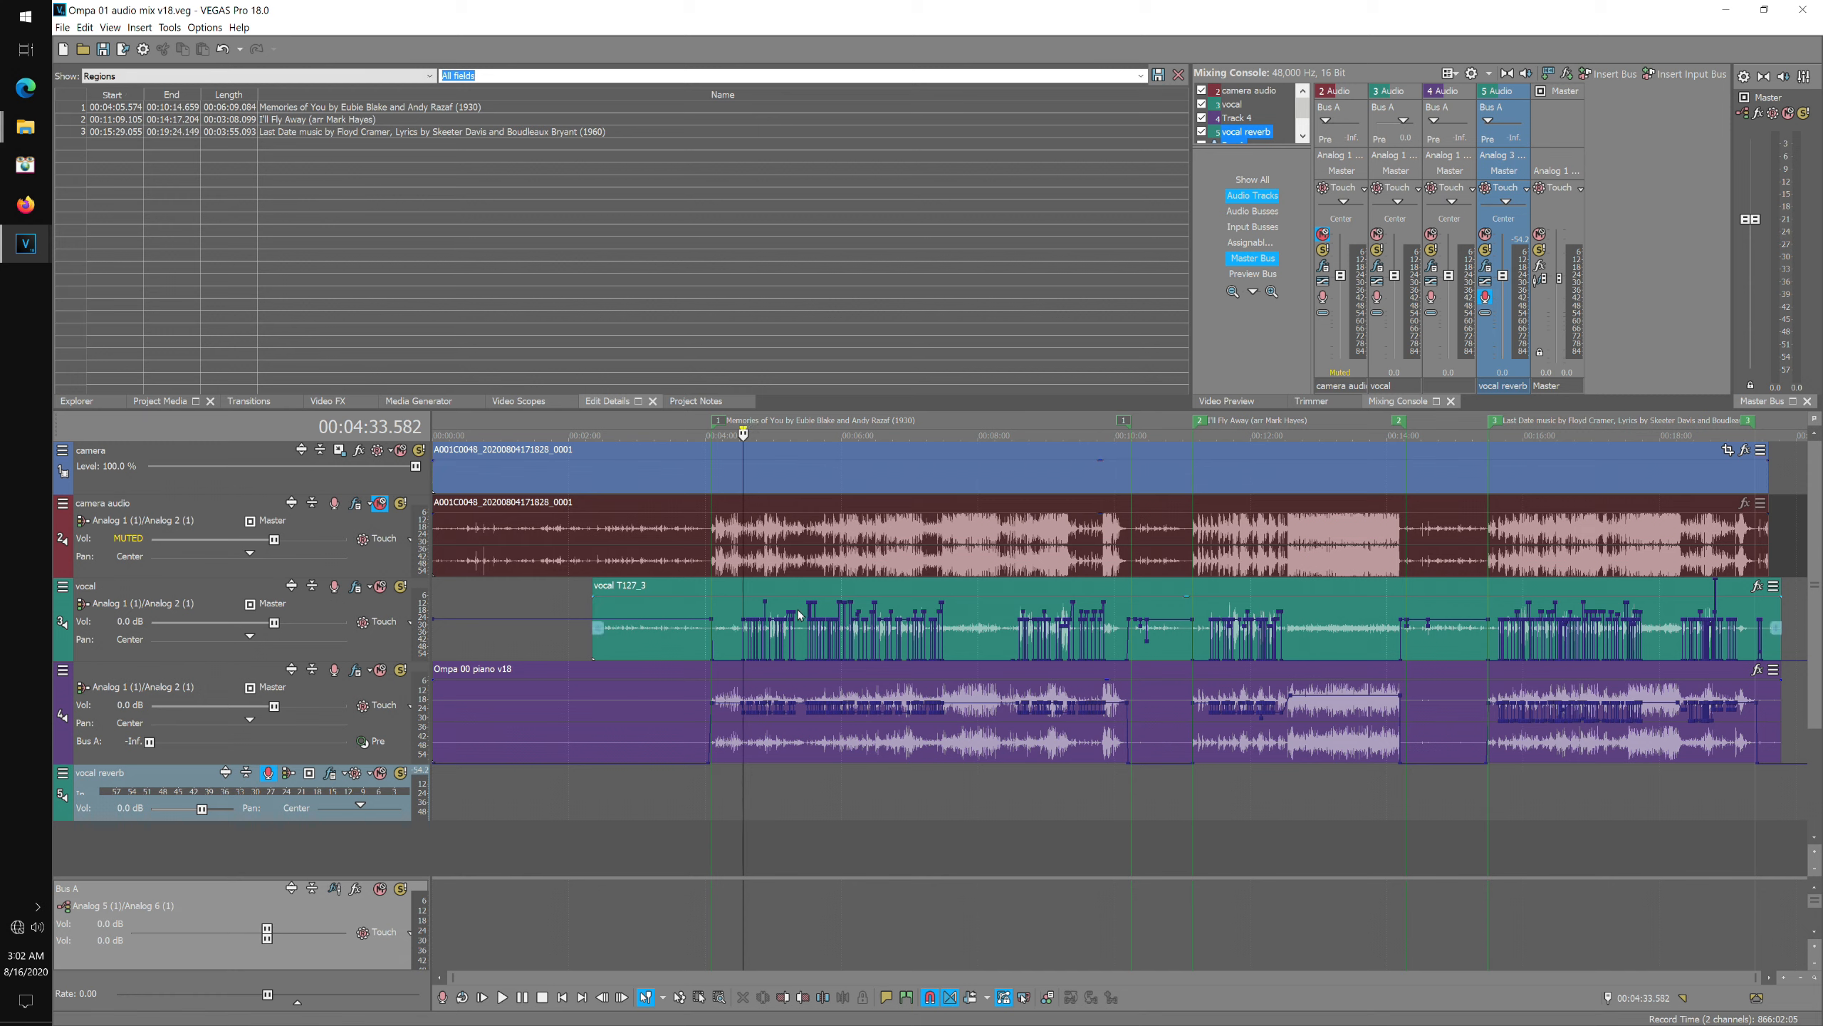
left_click(744, 425)
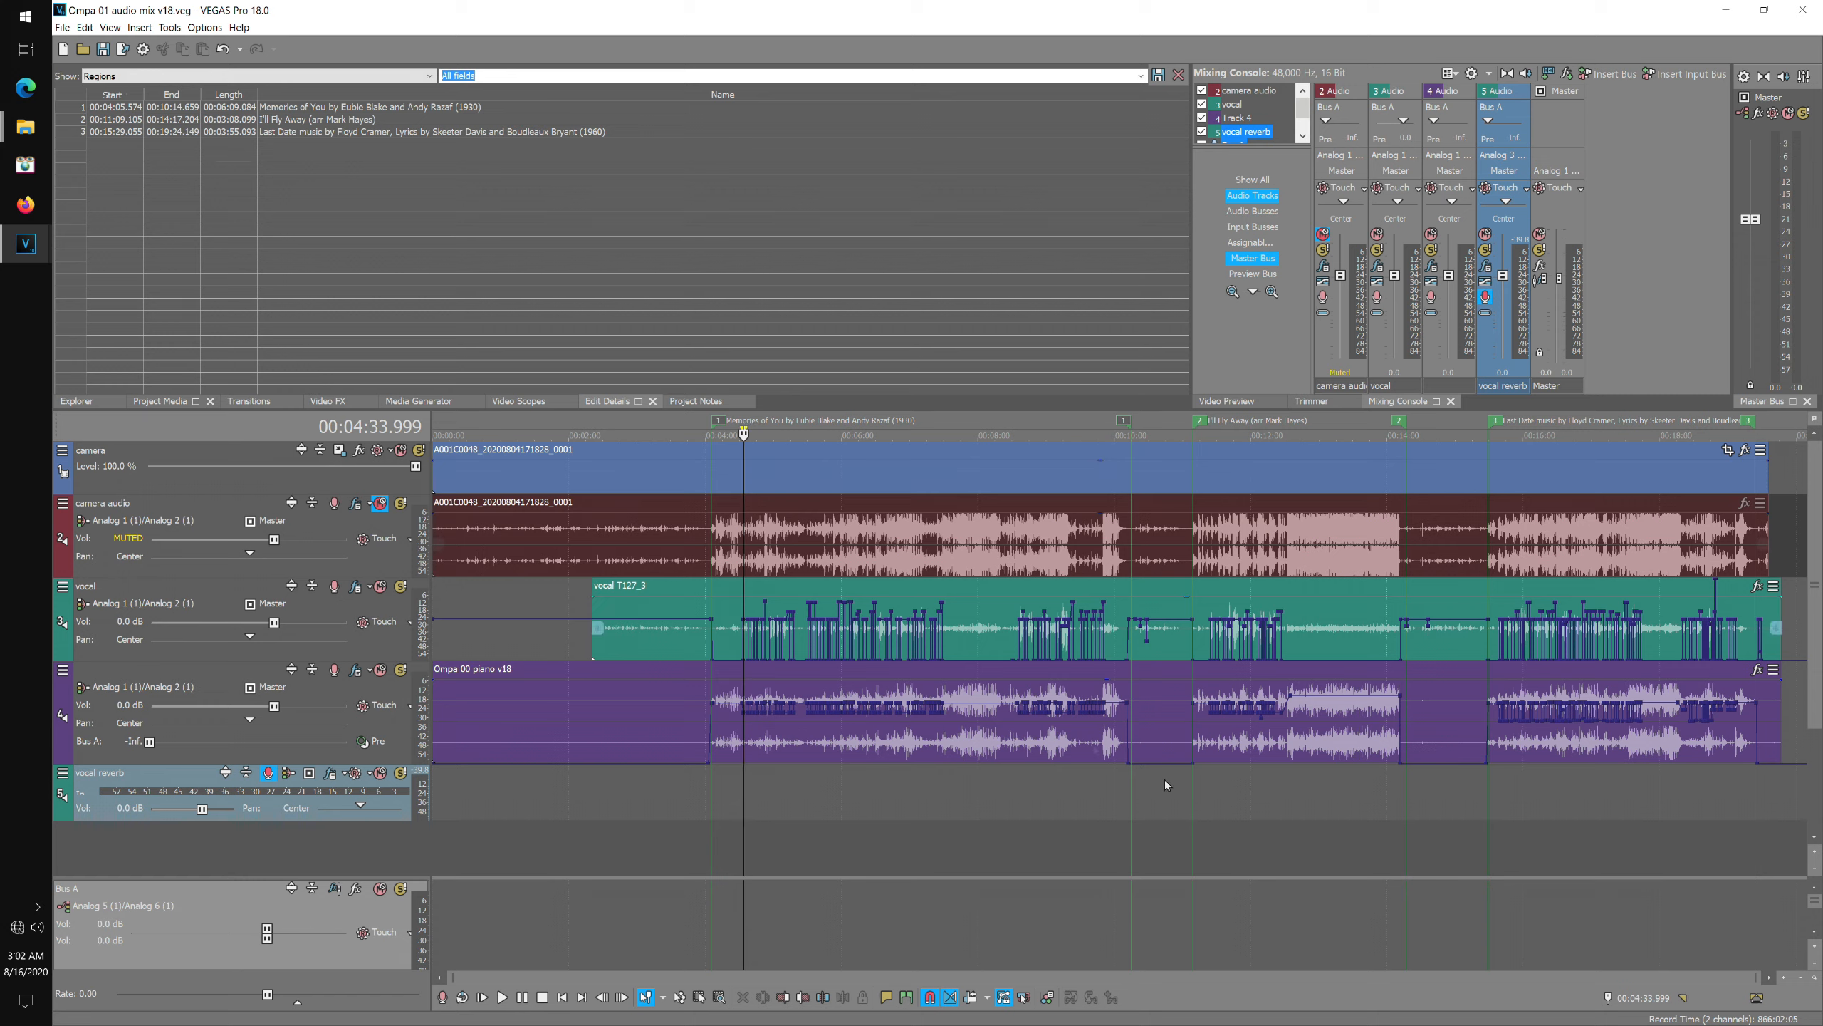
Zoom into the timeline, place the cursor at about 4:32.5, and record a short take on the armed vocal reverb track.
left_click(1783, 978)
left_click(1783, 978)
left_click(1782, 979)
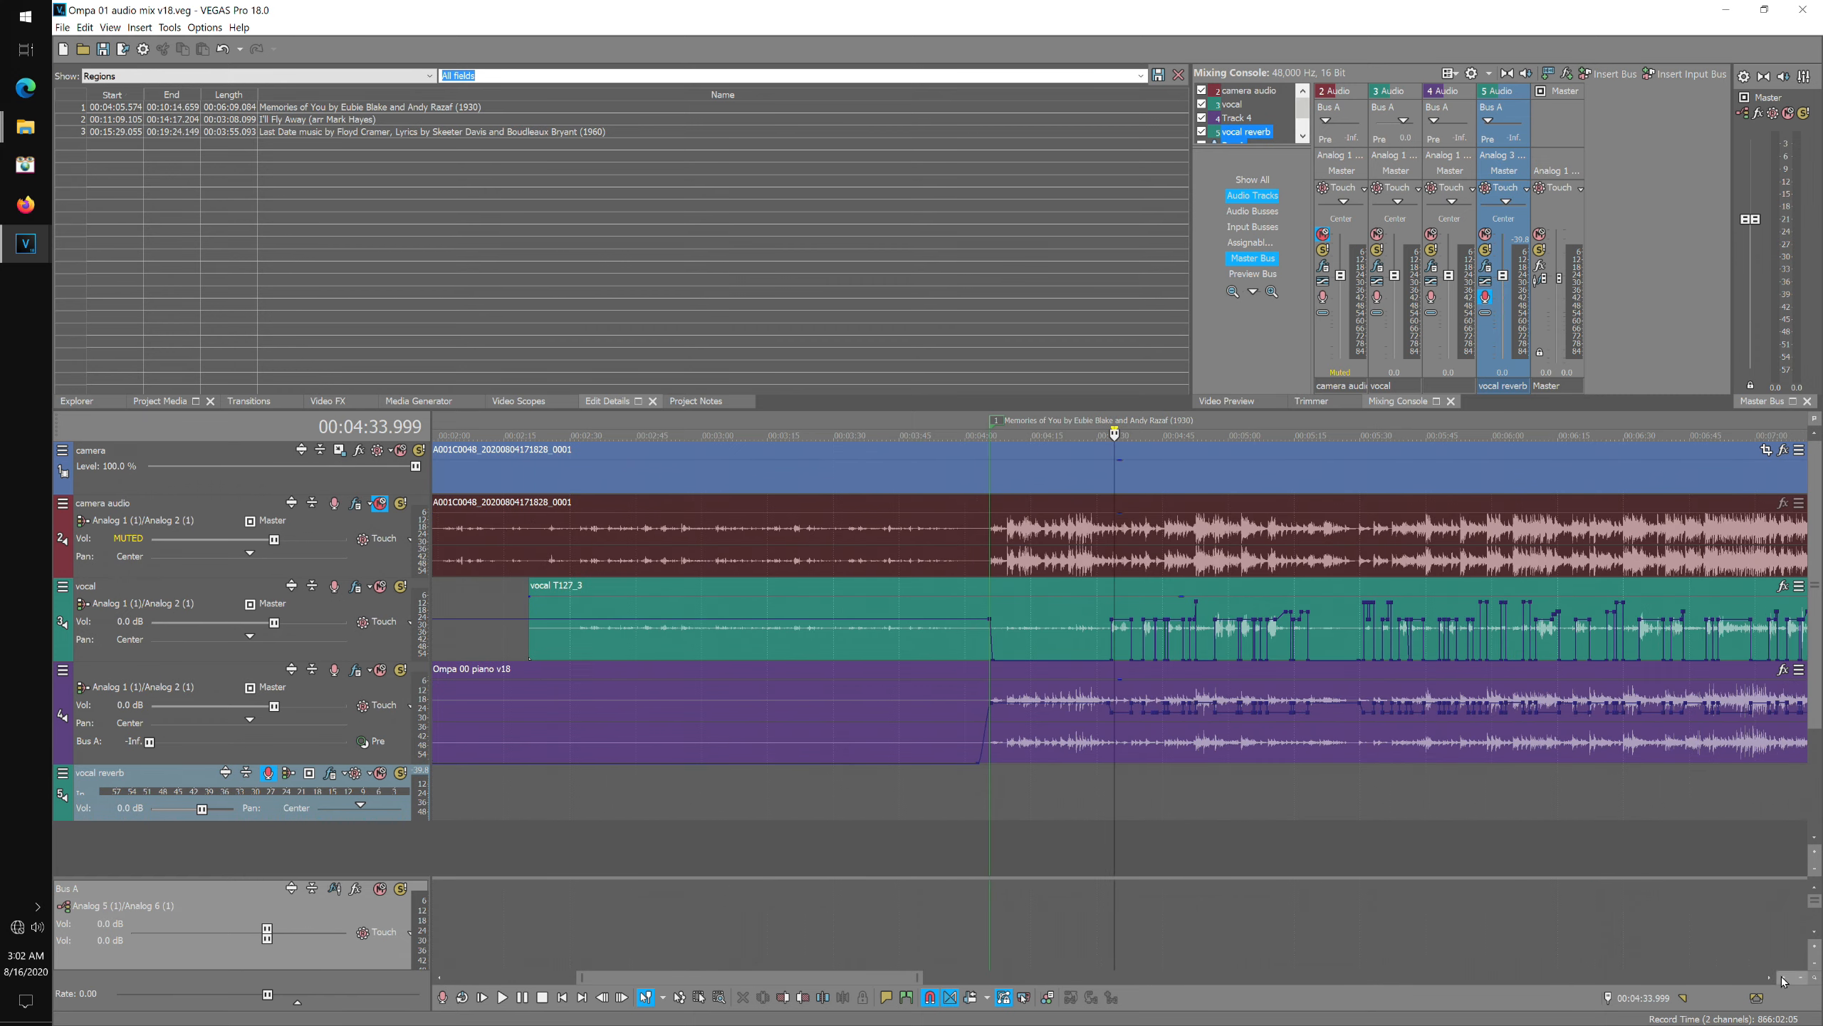
left_click(1783, 978)
left_click(1783, 978)
left_click(1782, 978)
left_click(1783, 977)
left_click(1090, 431)
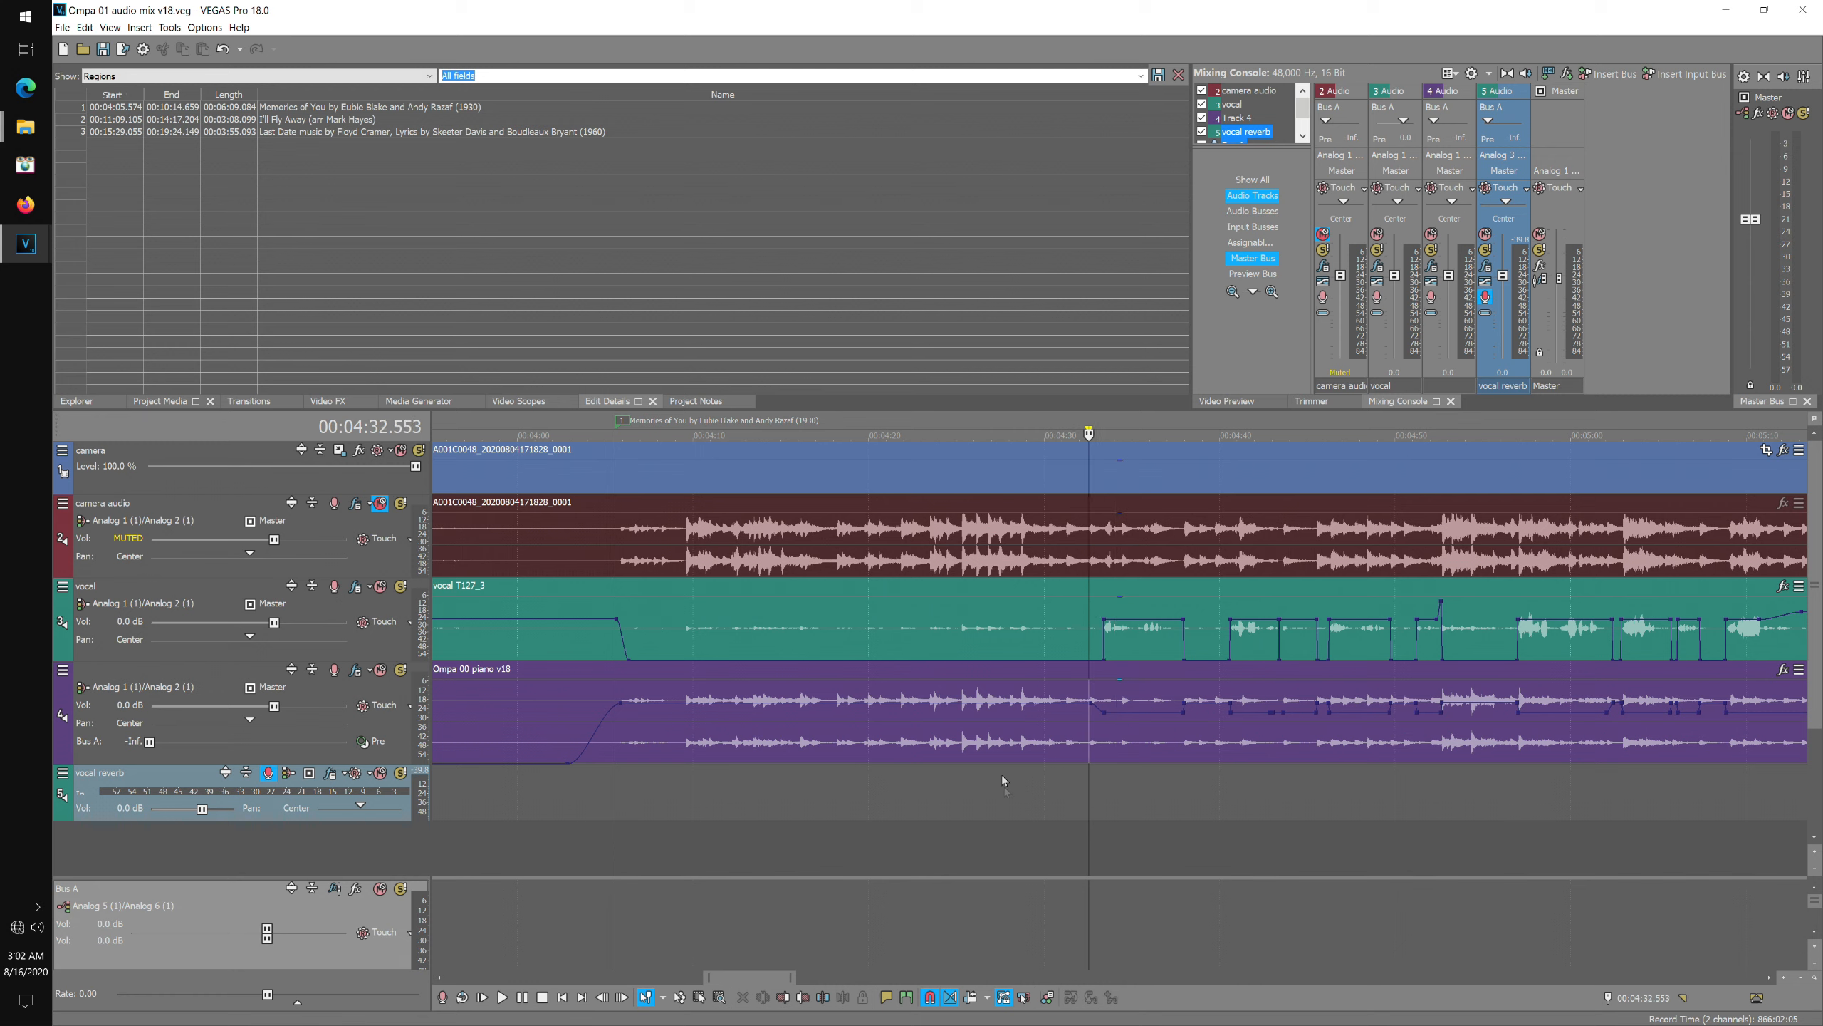
left_click(442, 997)
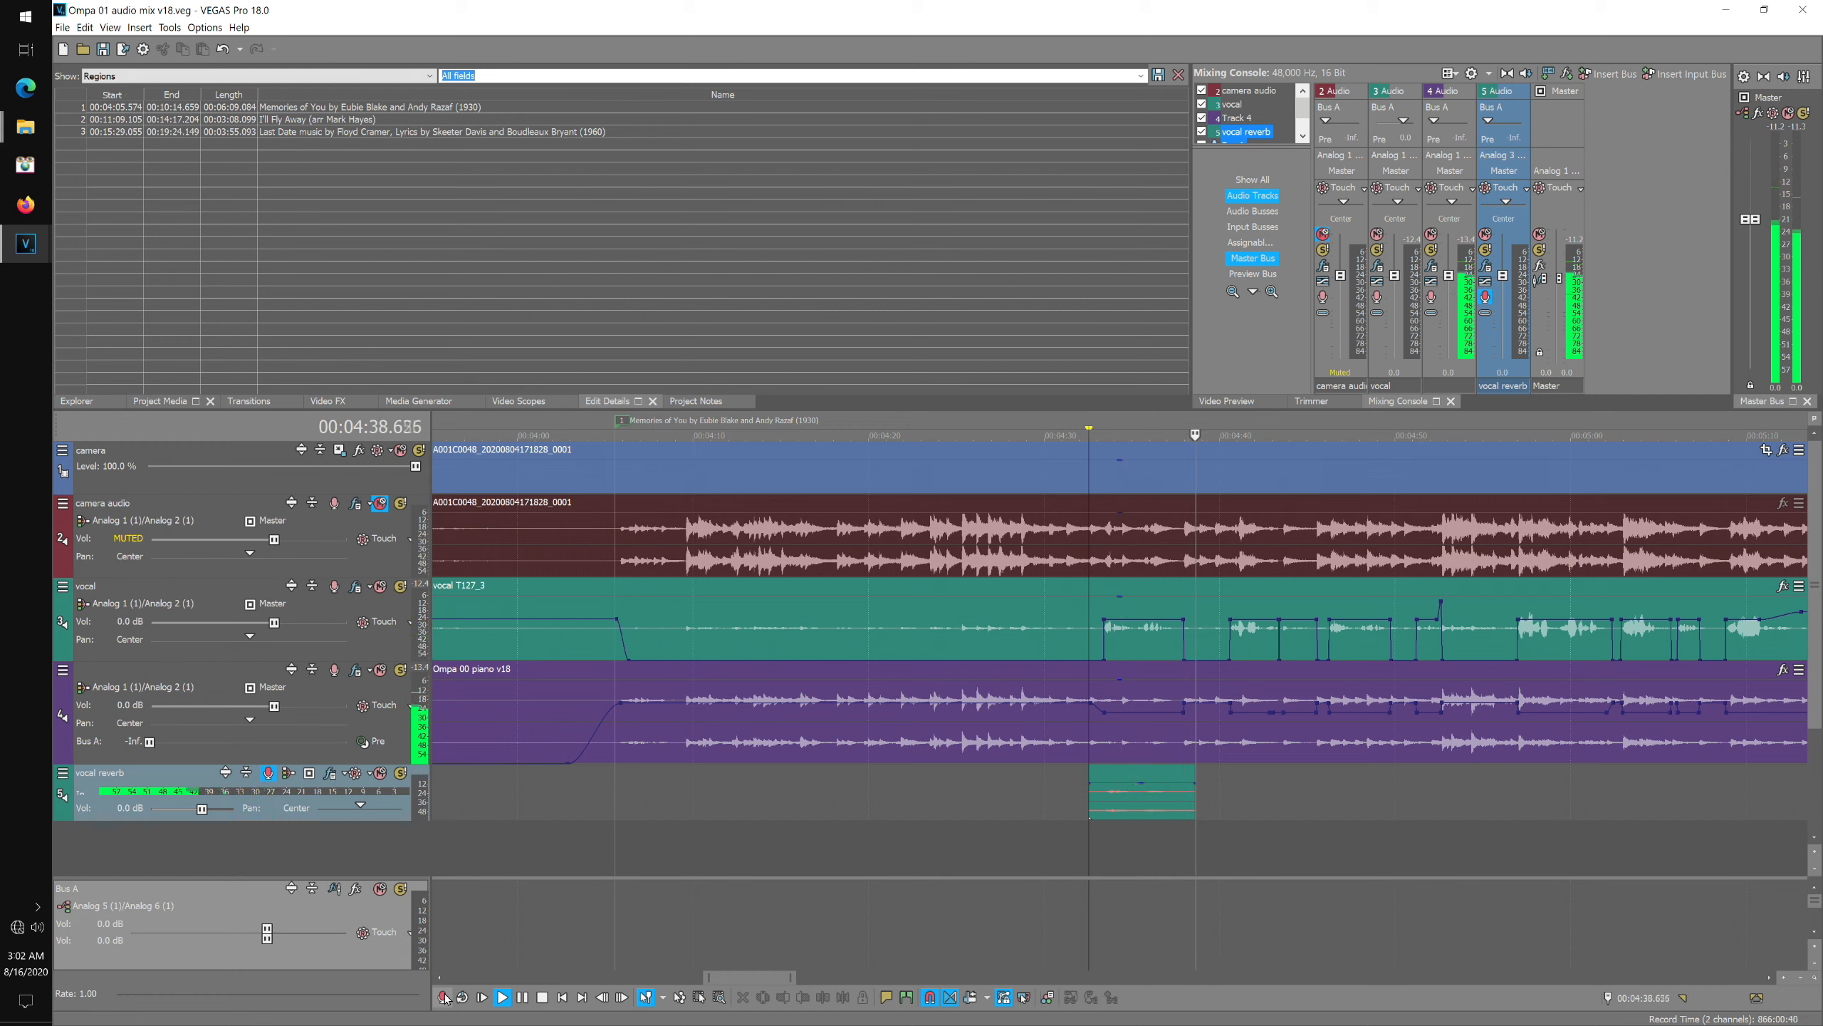
left_click(444, 997)
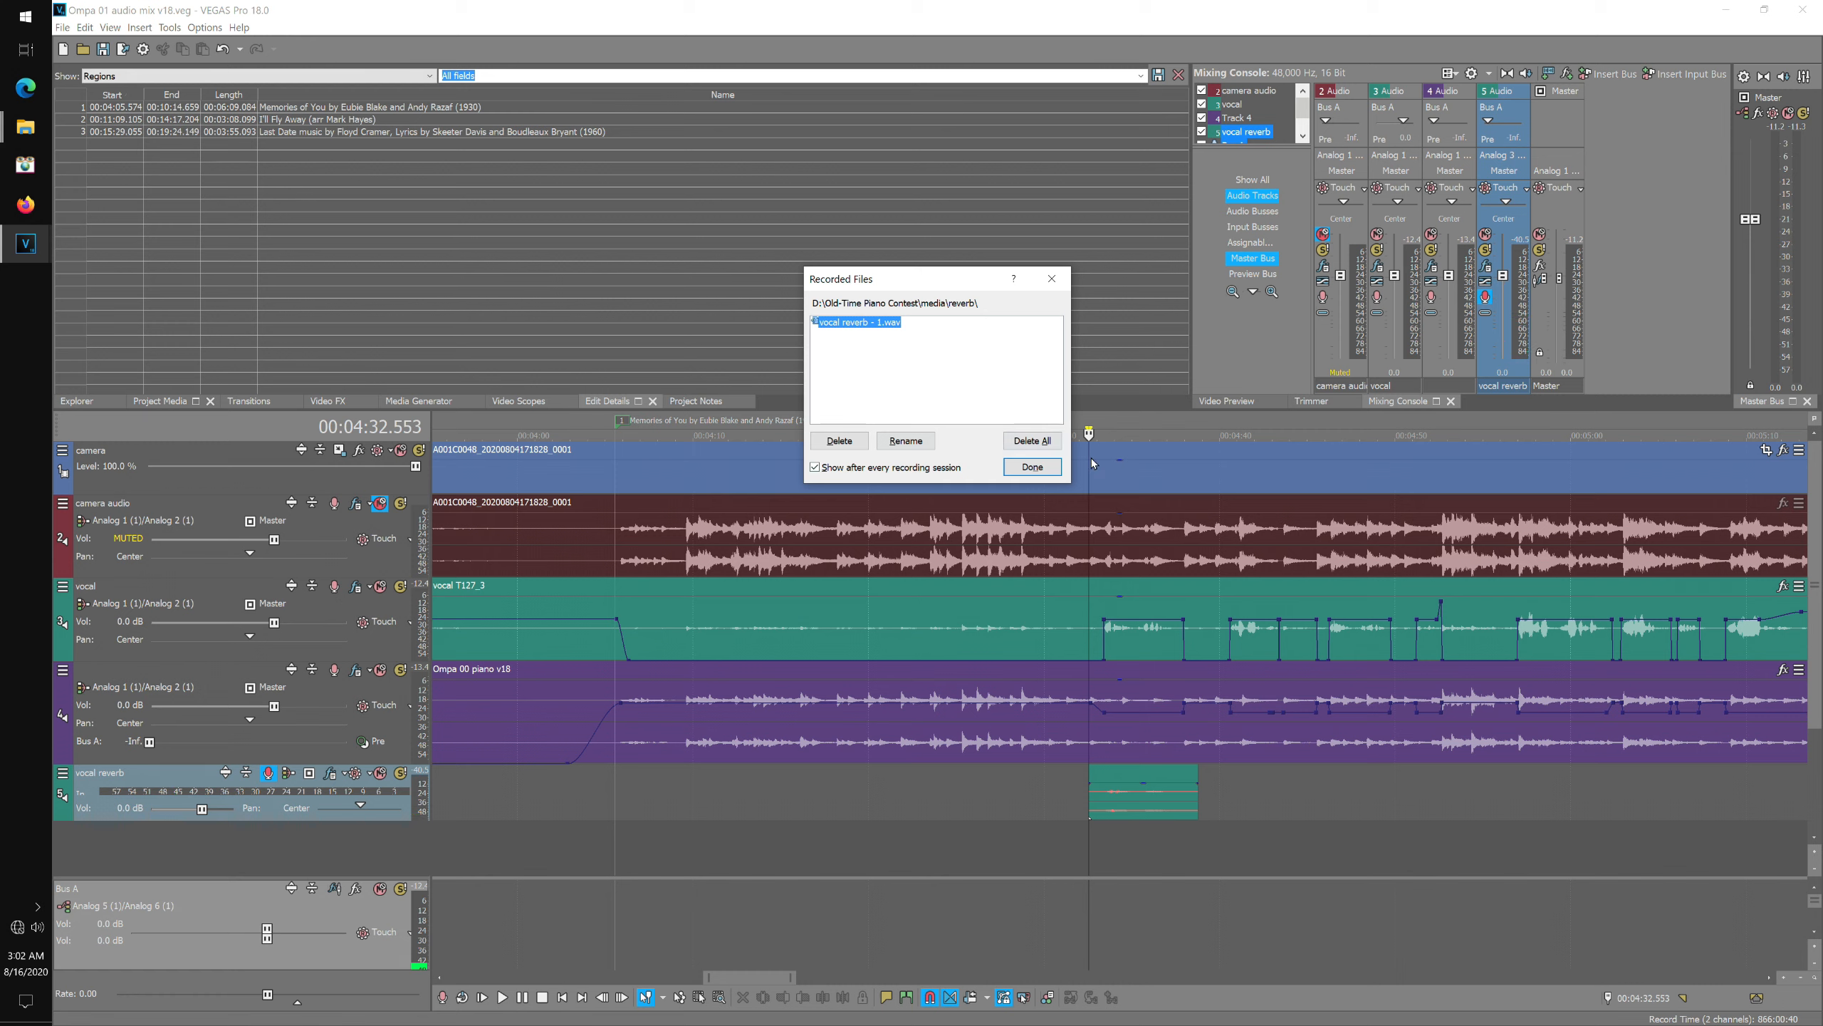
left_click(1032, 467)
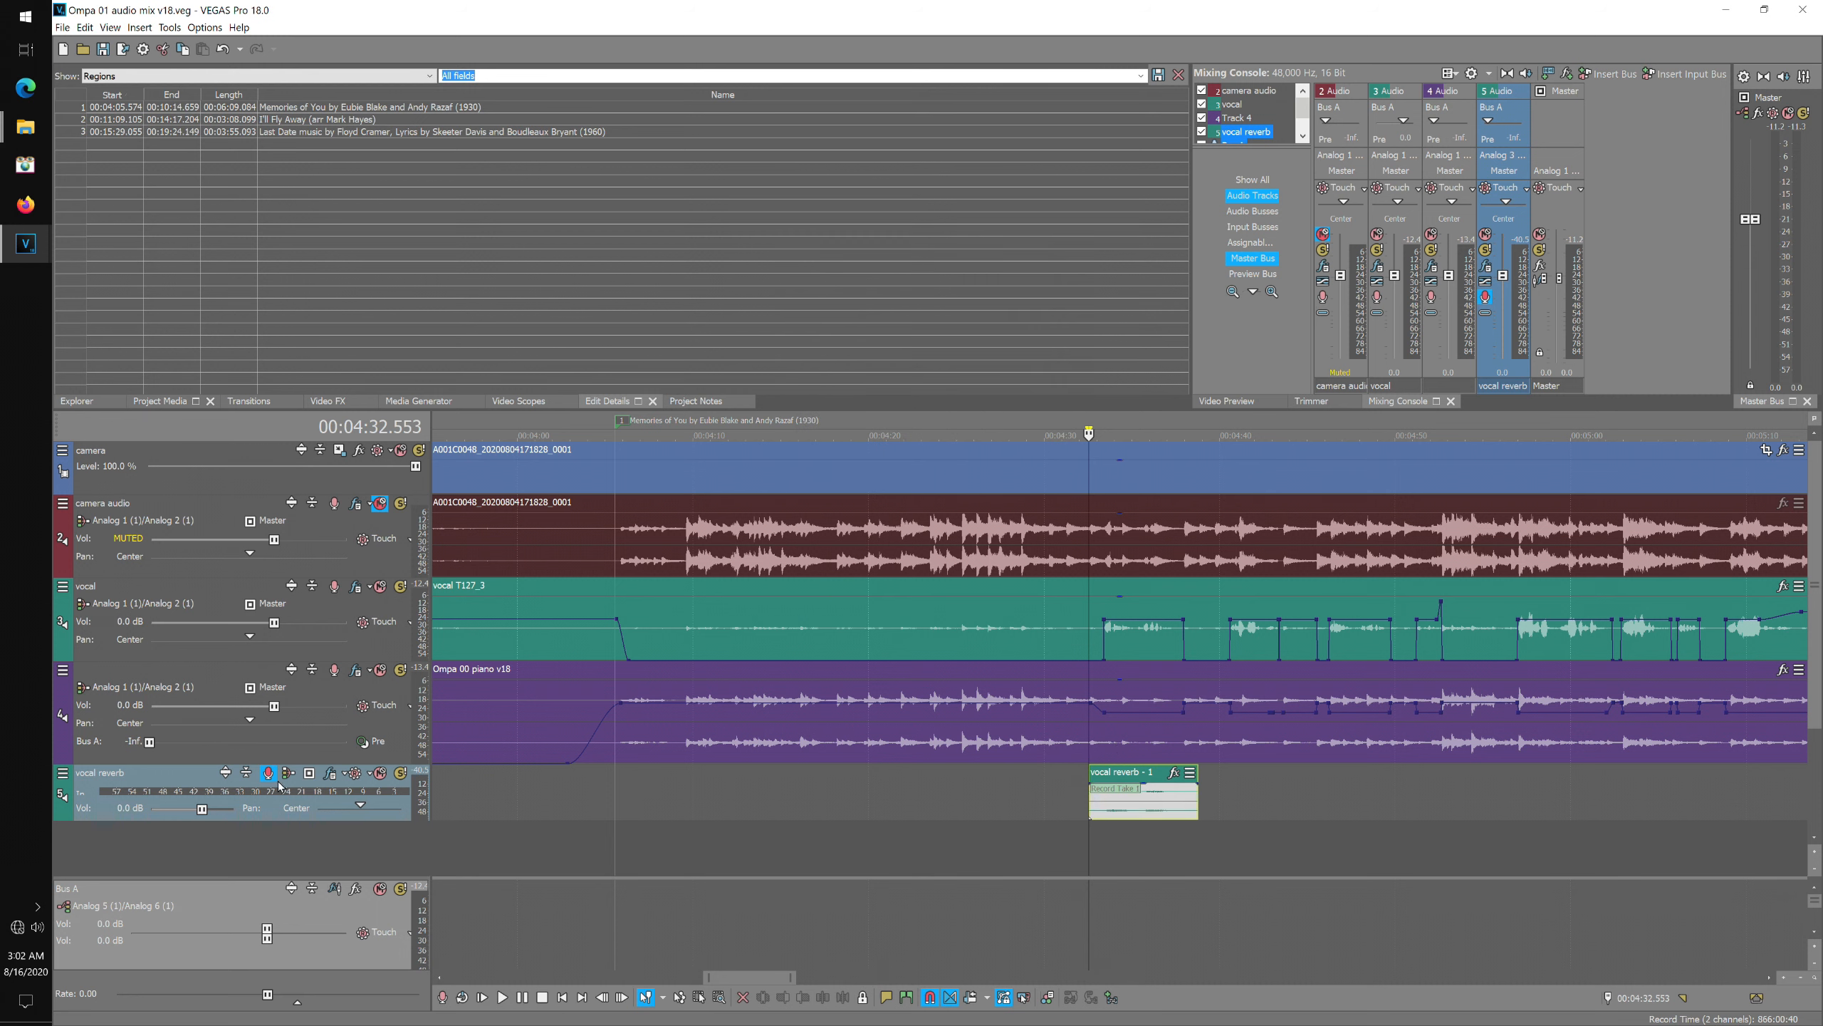
Solo the vocal reverb track and play back the recorded take.
left_click(400, 775)
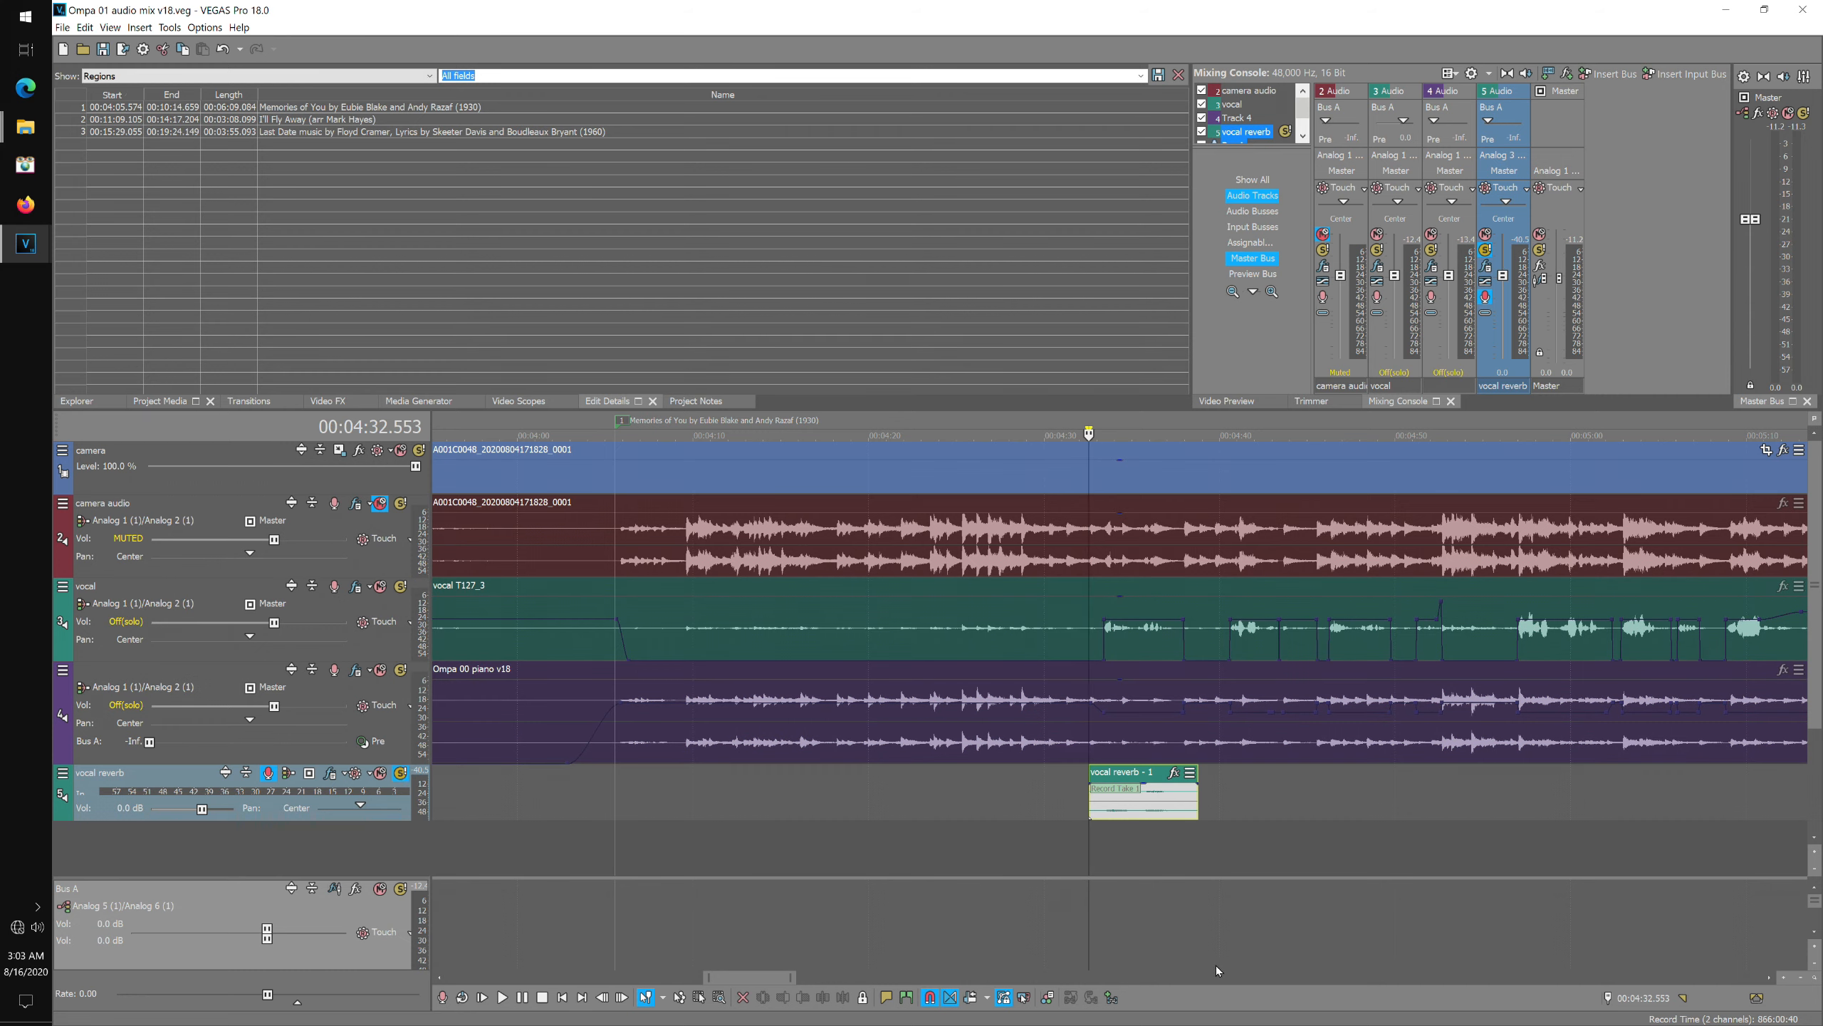
key("space")
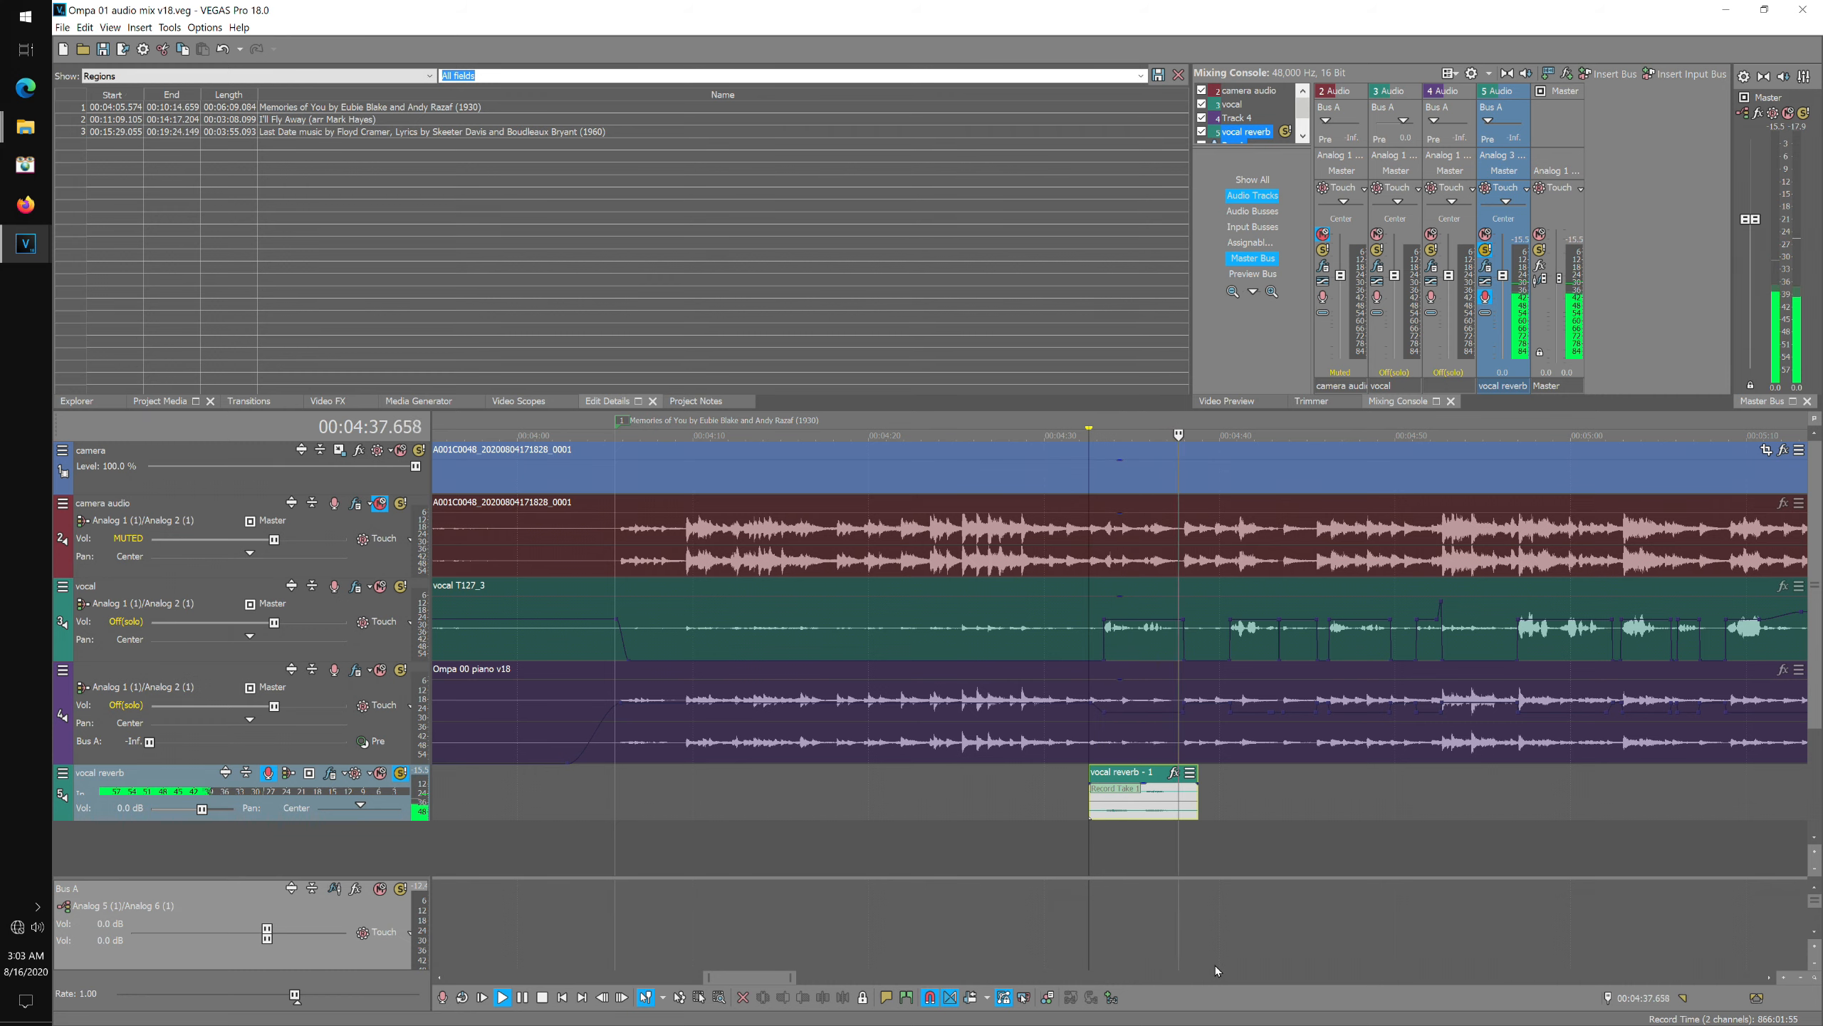
key("space")
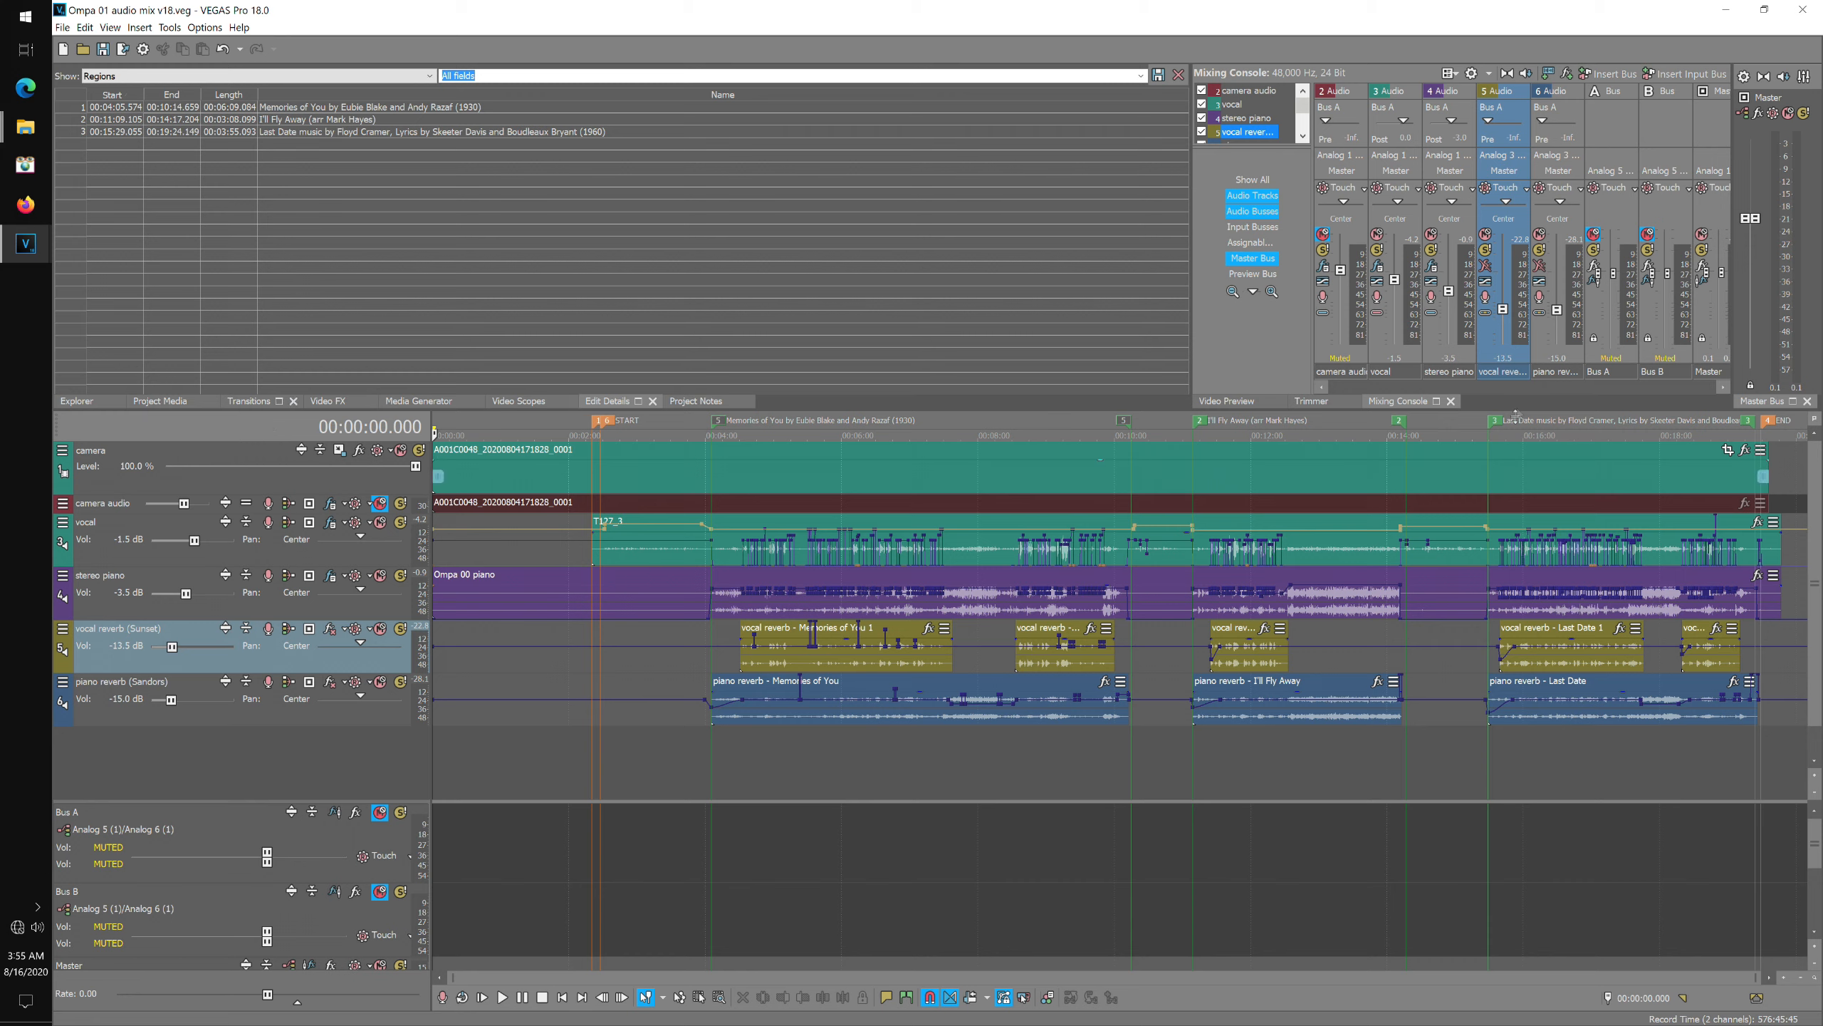
Show the Video Preview and Explorer windows and save the project.
left_click(1229, 401)
key("b")
left_click(77, 402)
left_click(63, 27)
left_click(105, 106)
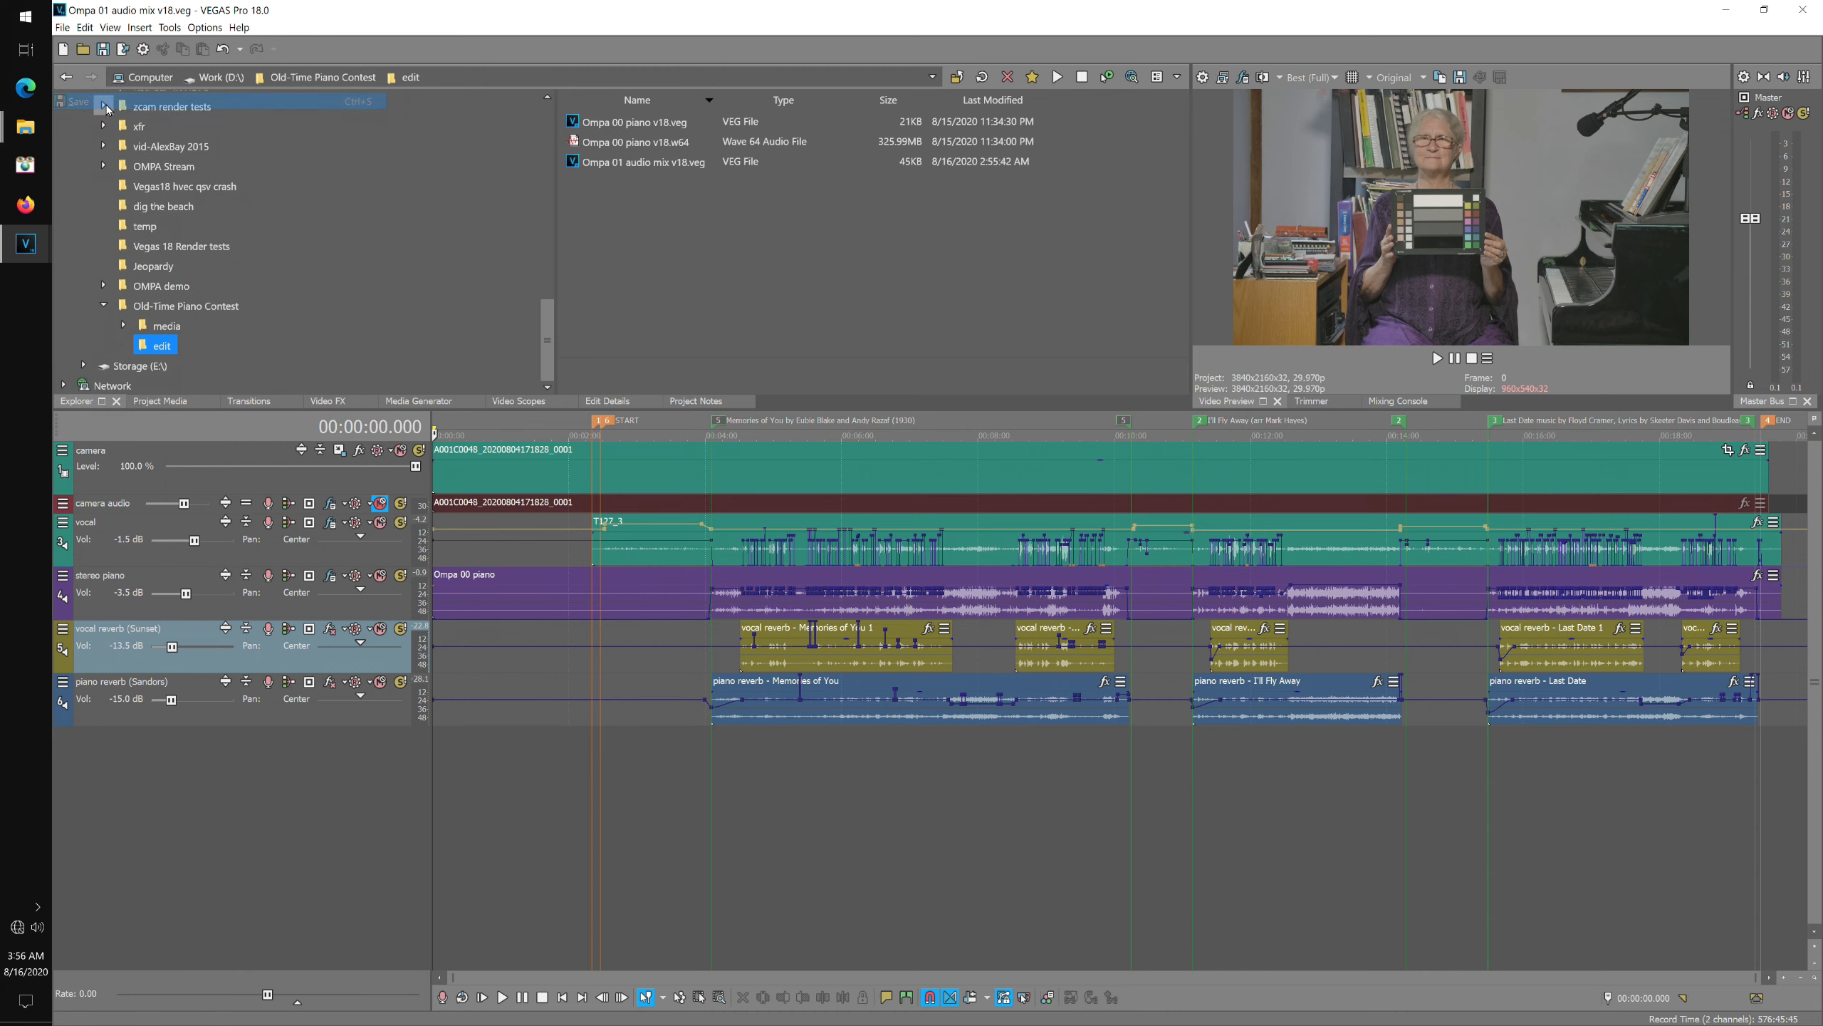
Render the project as Sony Wave64, 48,000 Hz 24-bit stereo PCM, named Ompa 01 audio mix v18.w64 in the project location.
left_click(63, 28)
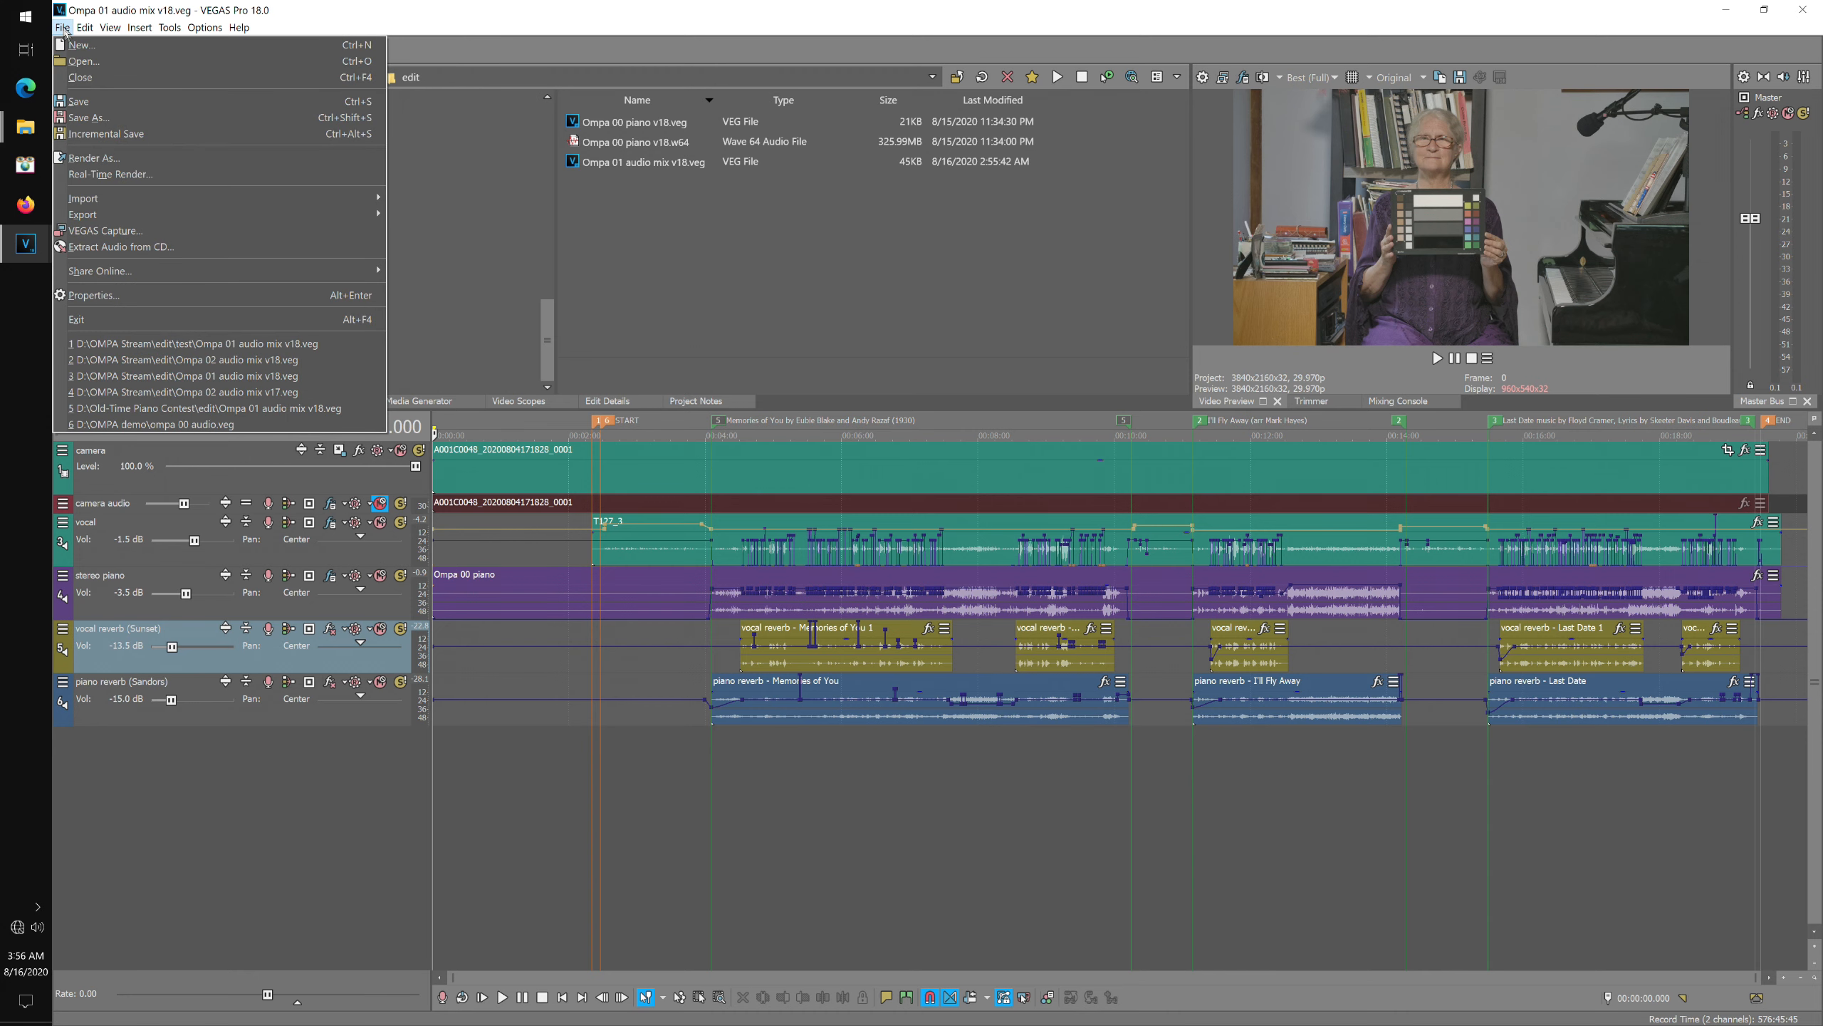
left_click(86, 158)
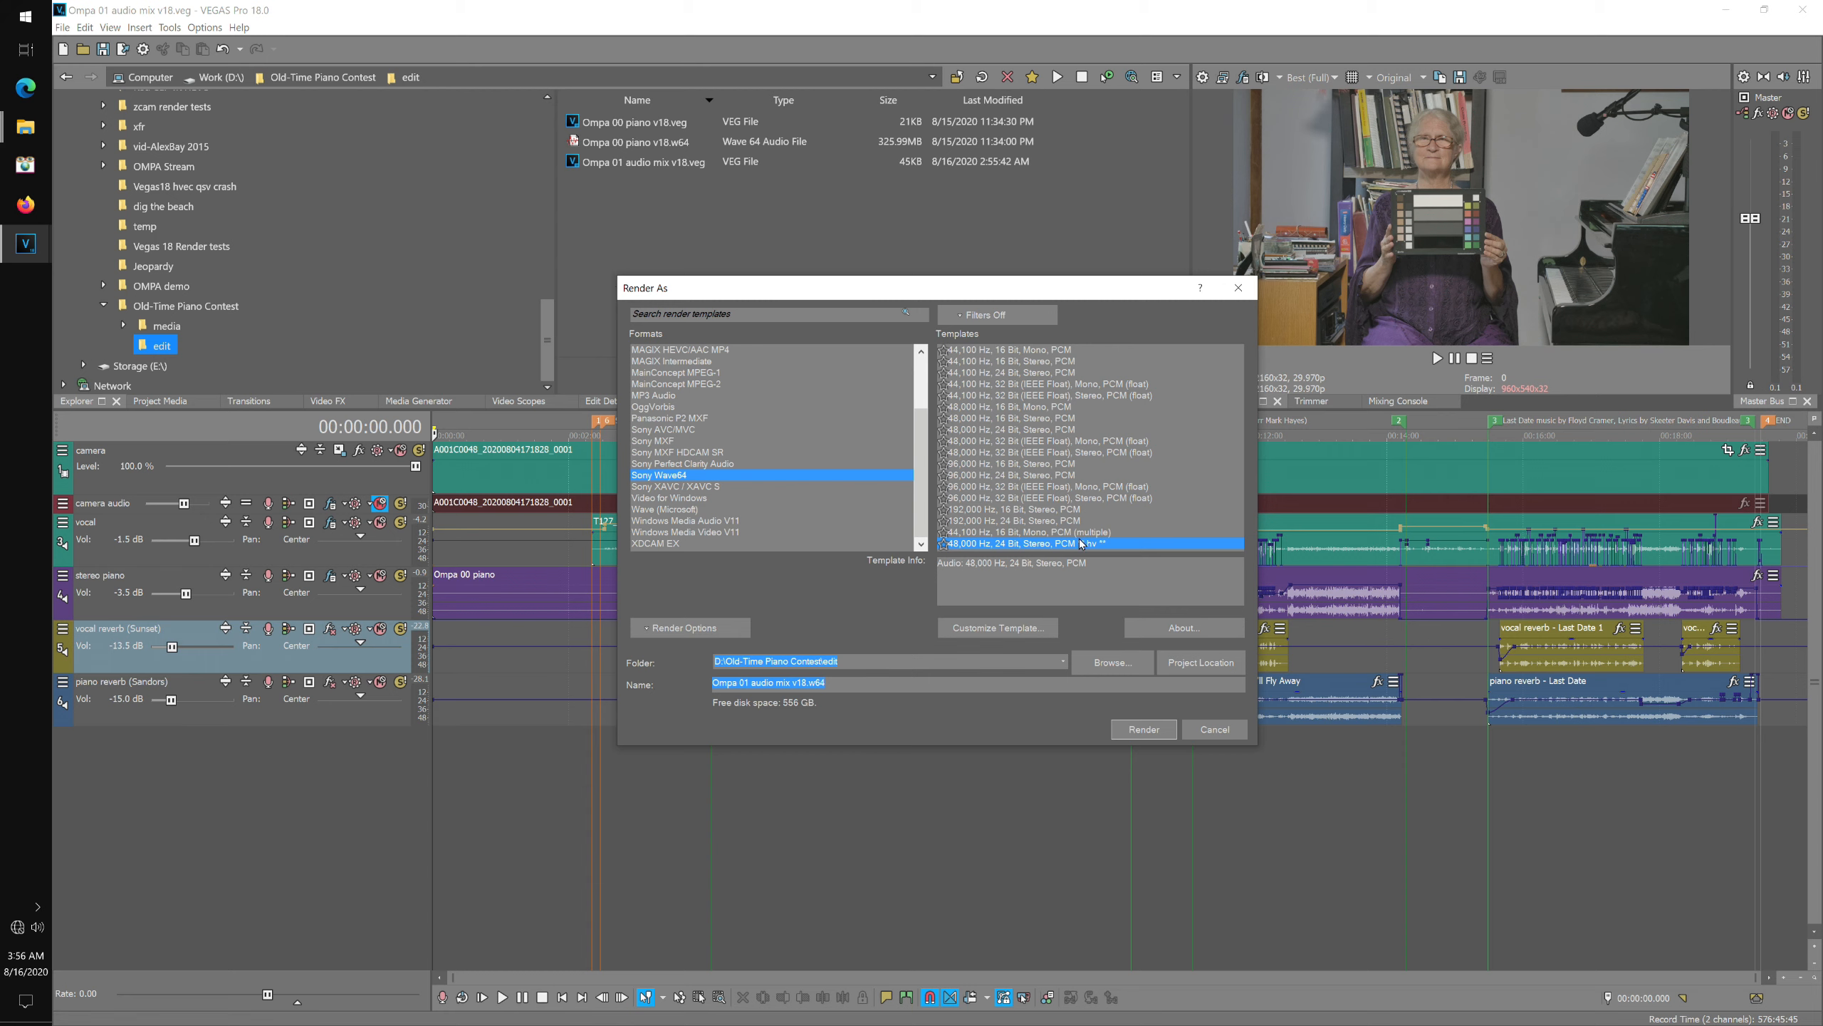
left_click(1218, 671)
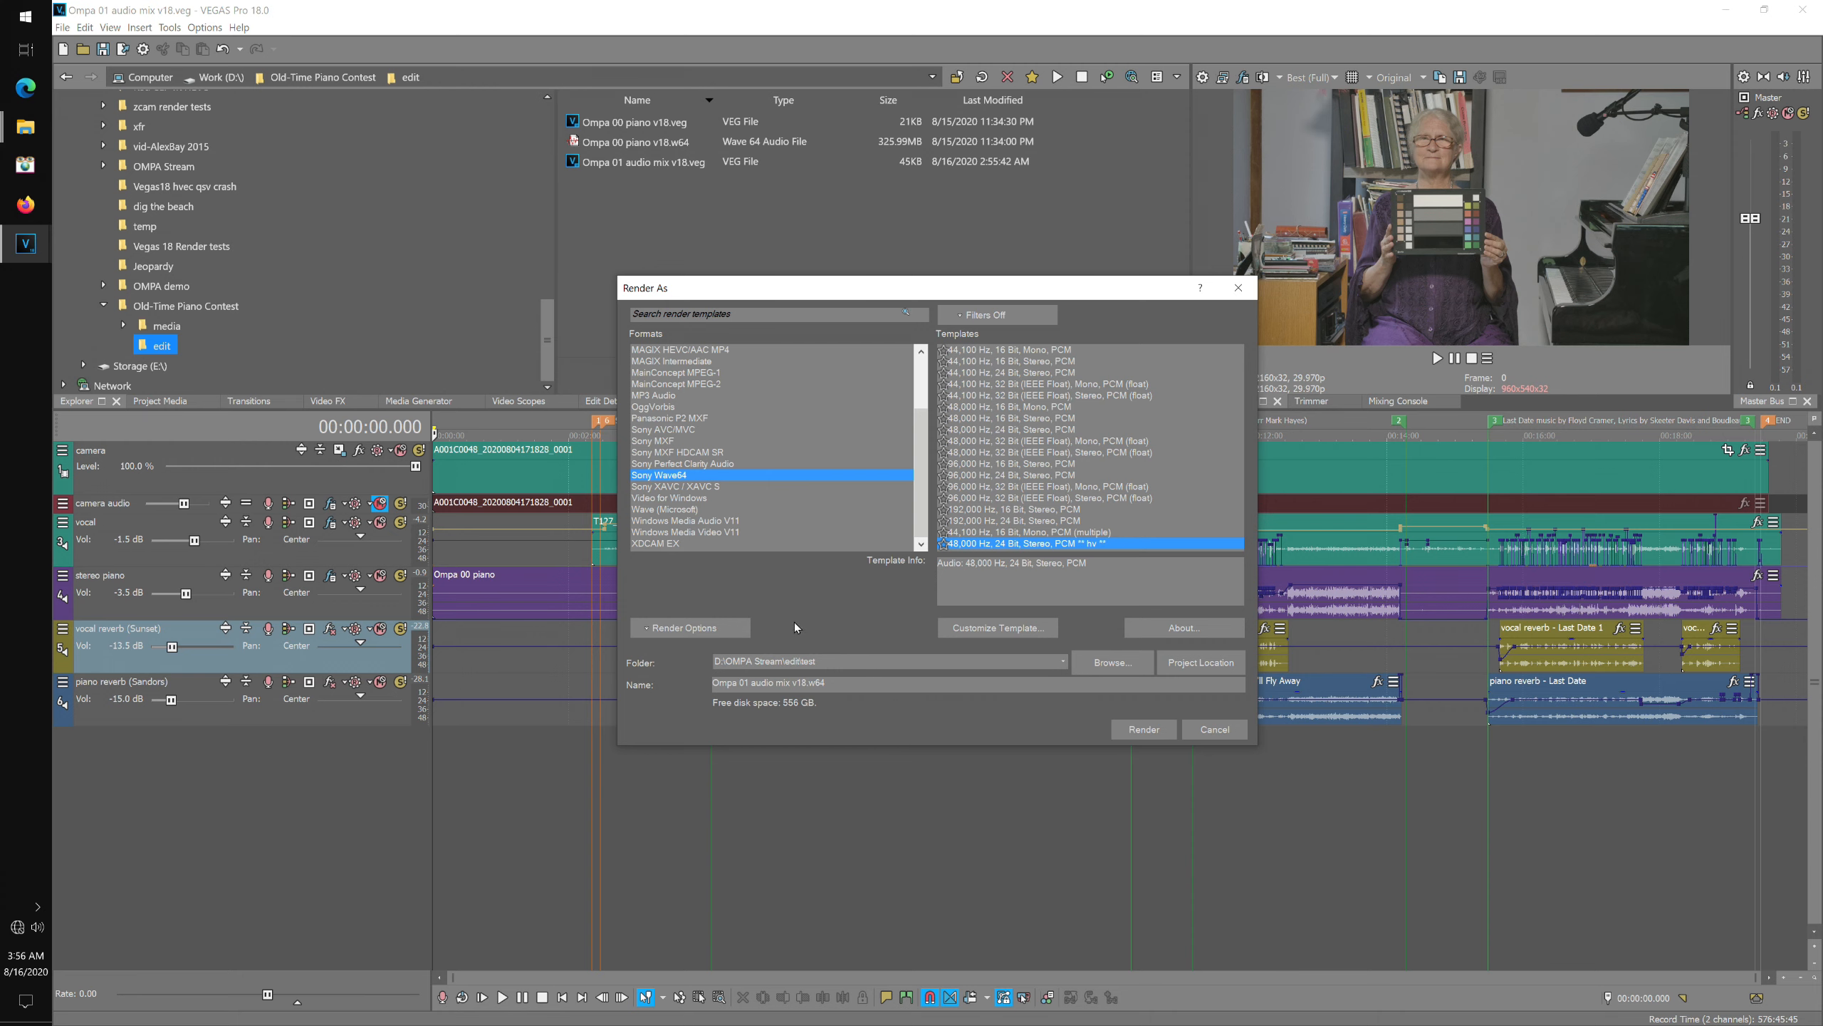
left_click(1161, 731)
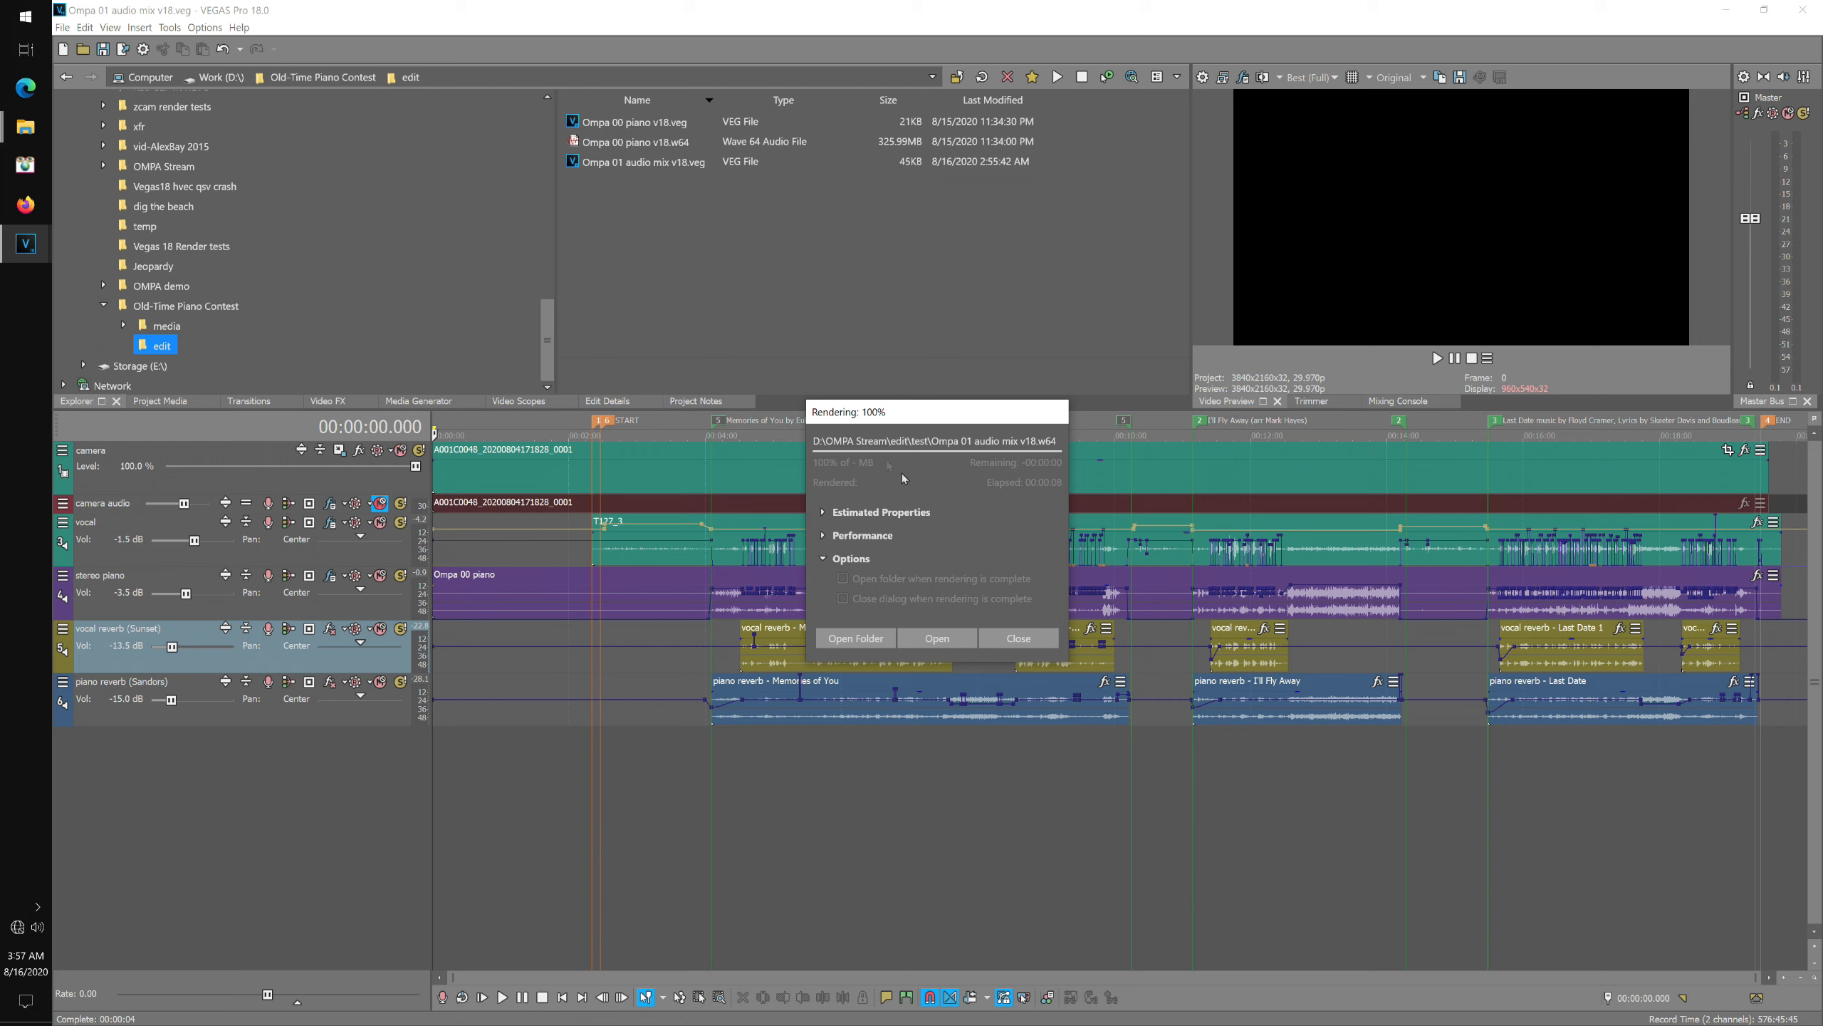
left_click(1021, 639)
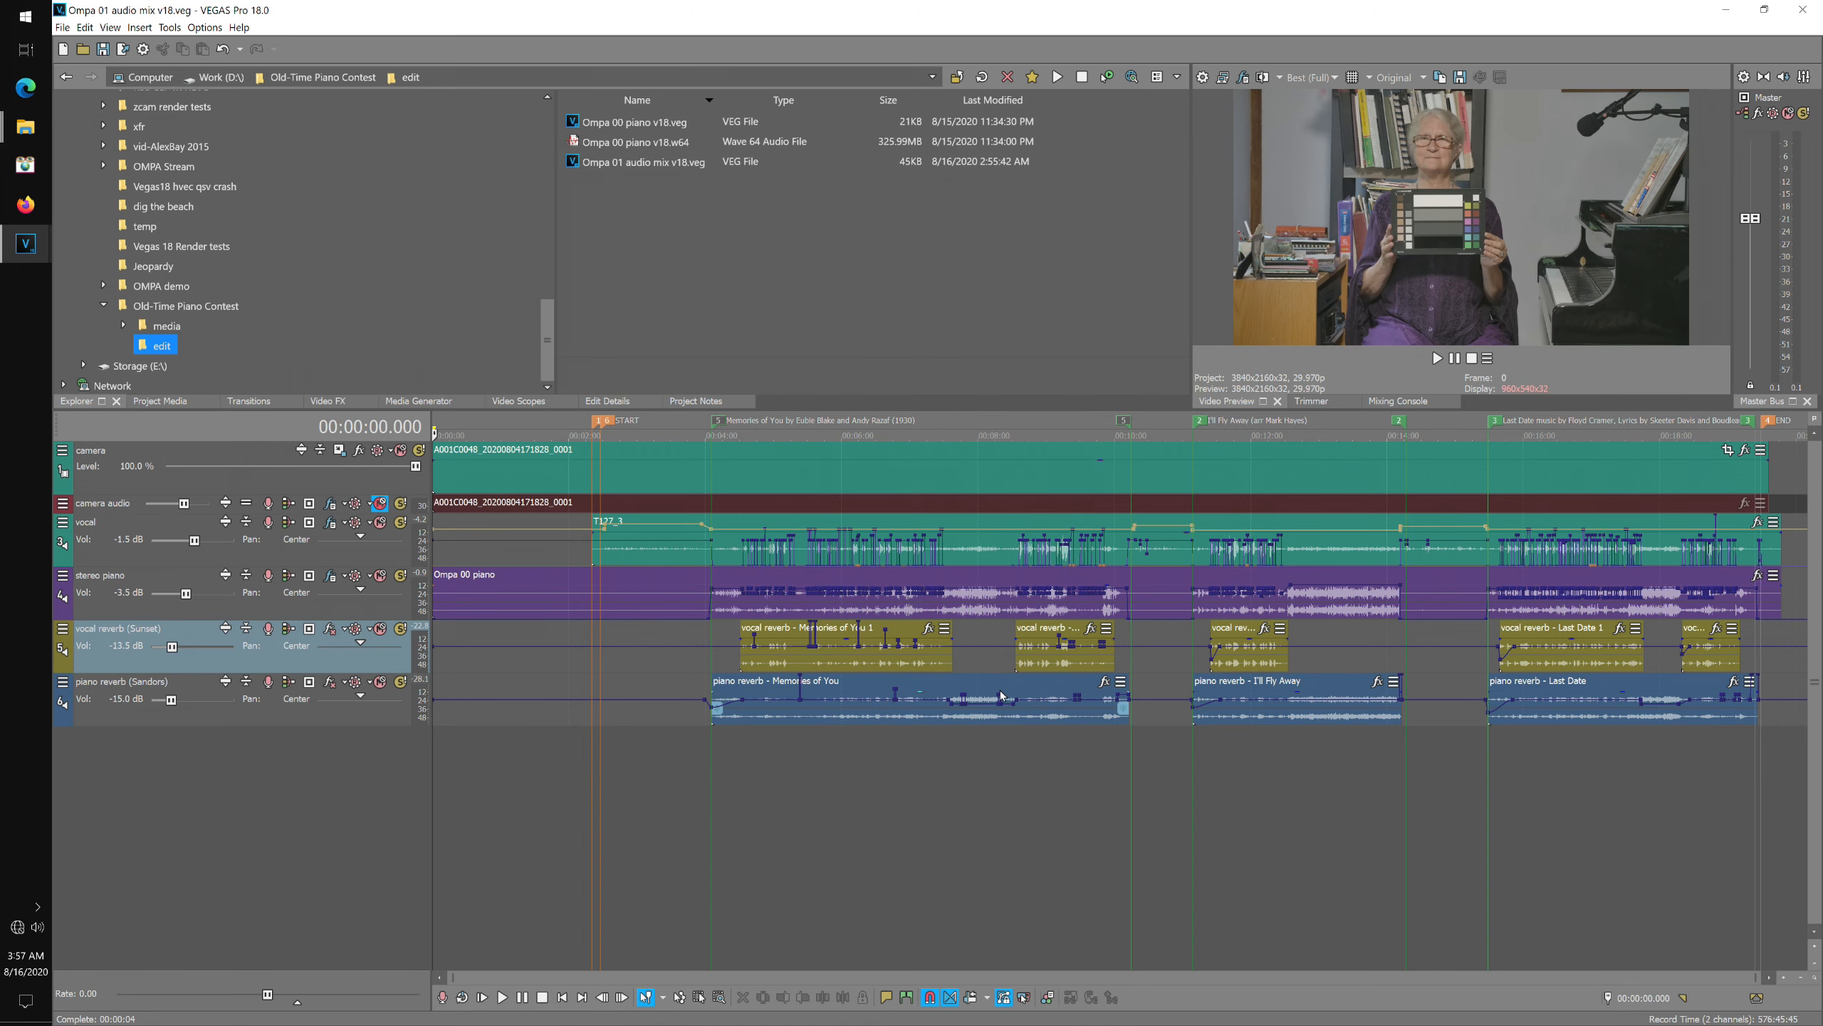